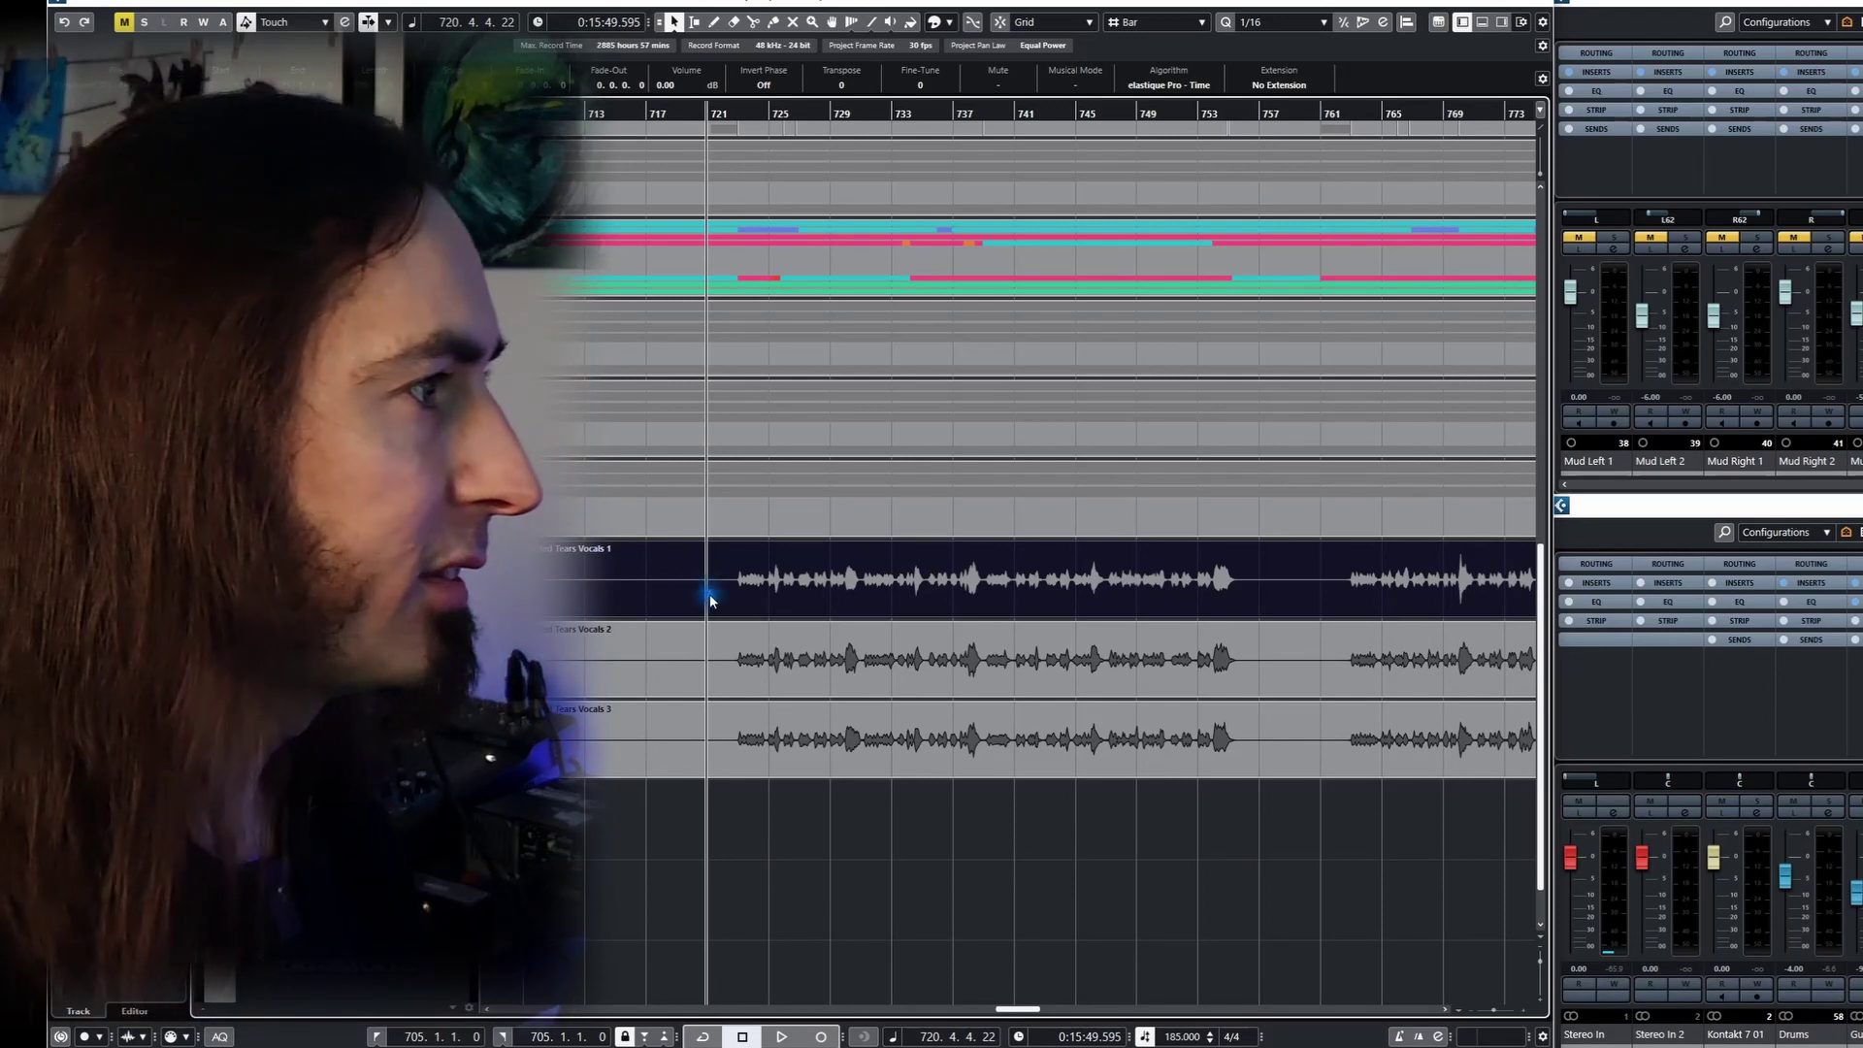
- Deselect the vocal event and briefly view the Vox 2, then Vox 1, channel settings
{"action": "left_click", "coordinate": [849, 718]}
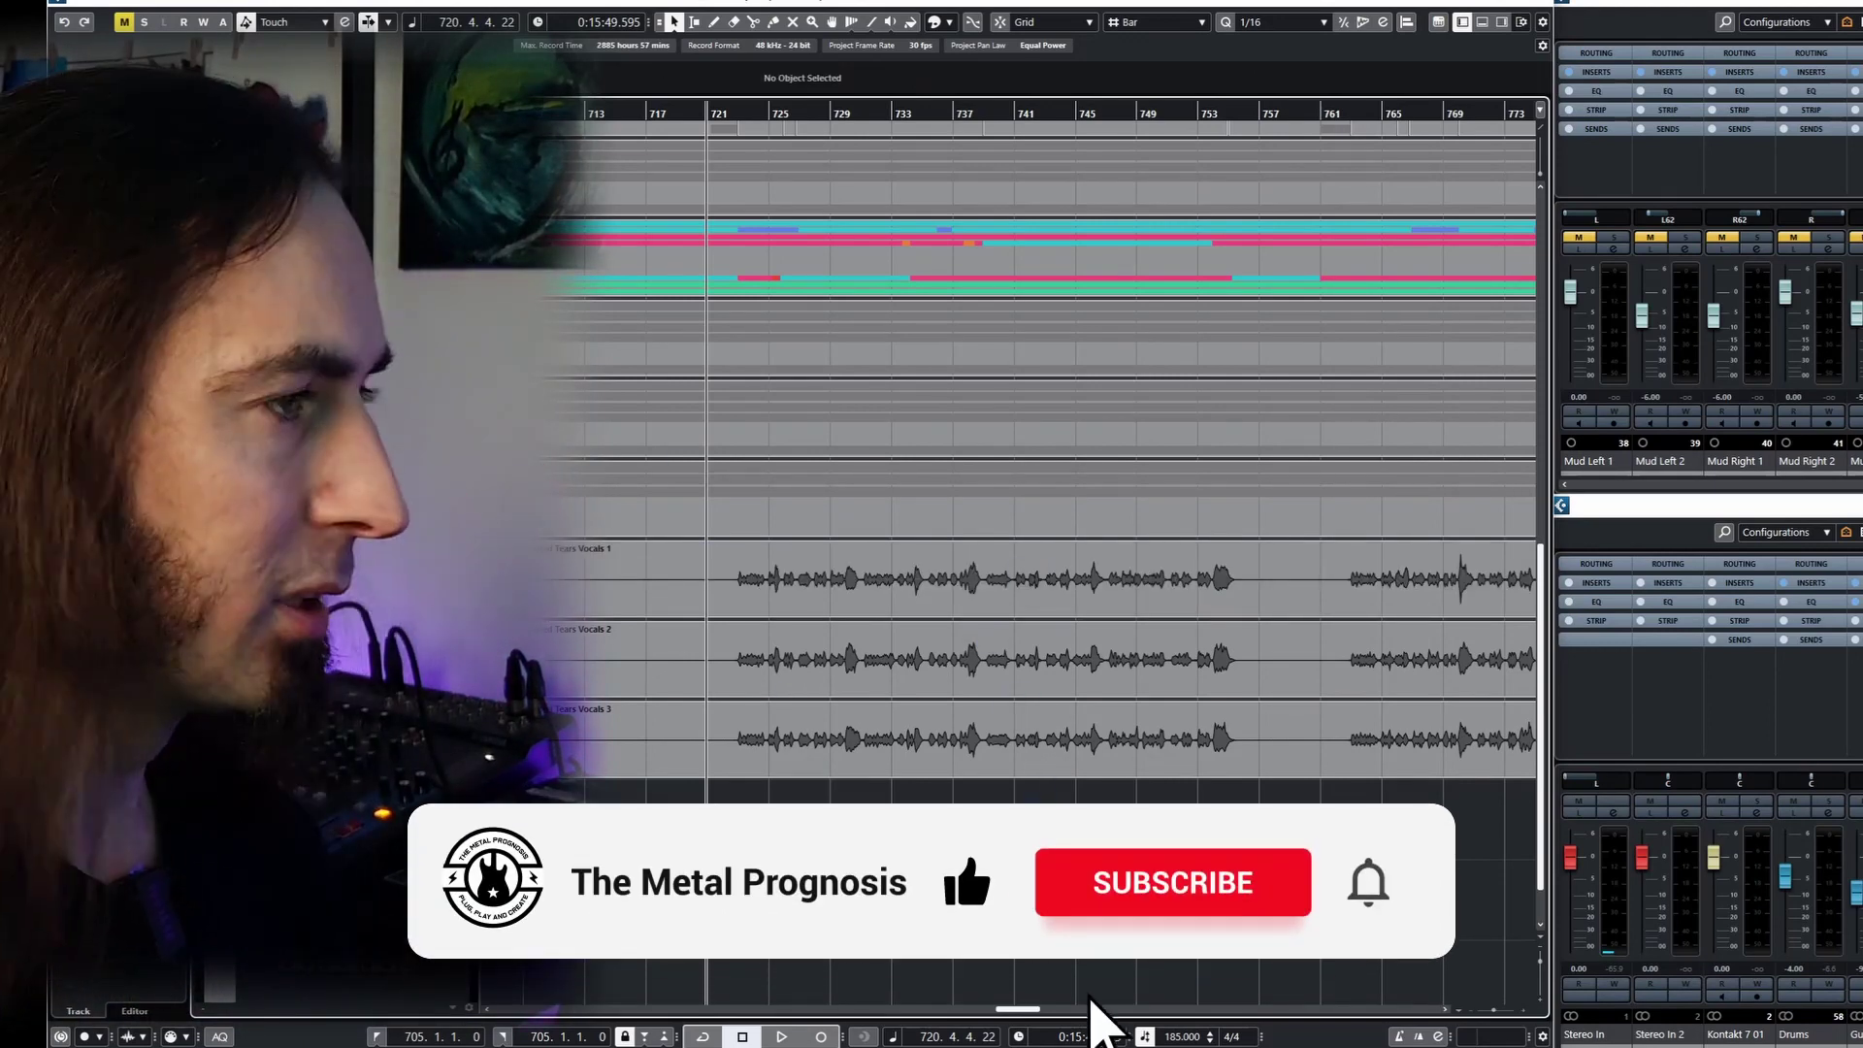
{"action": "left_click", "coordinate": [784, 720]}
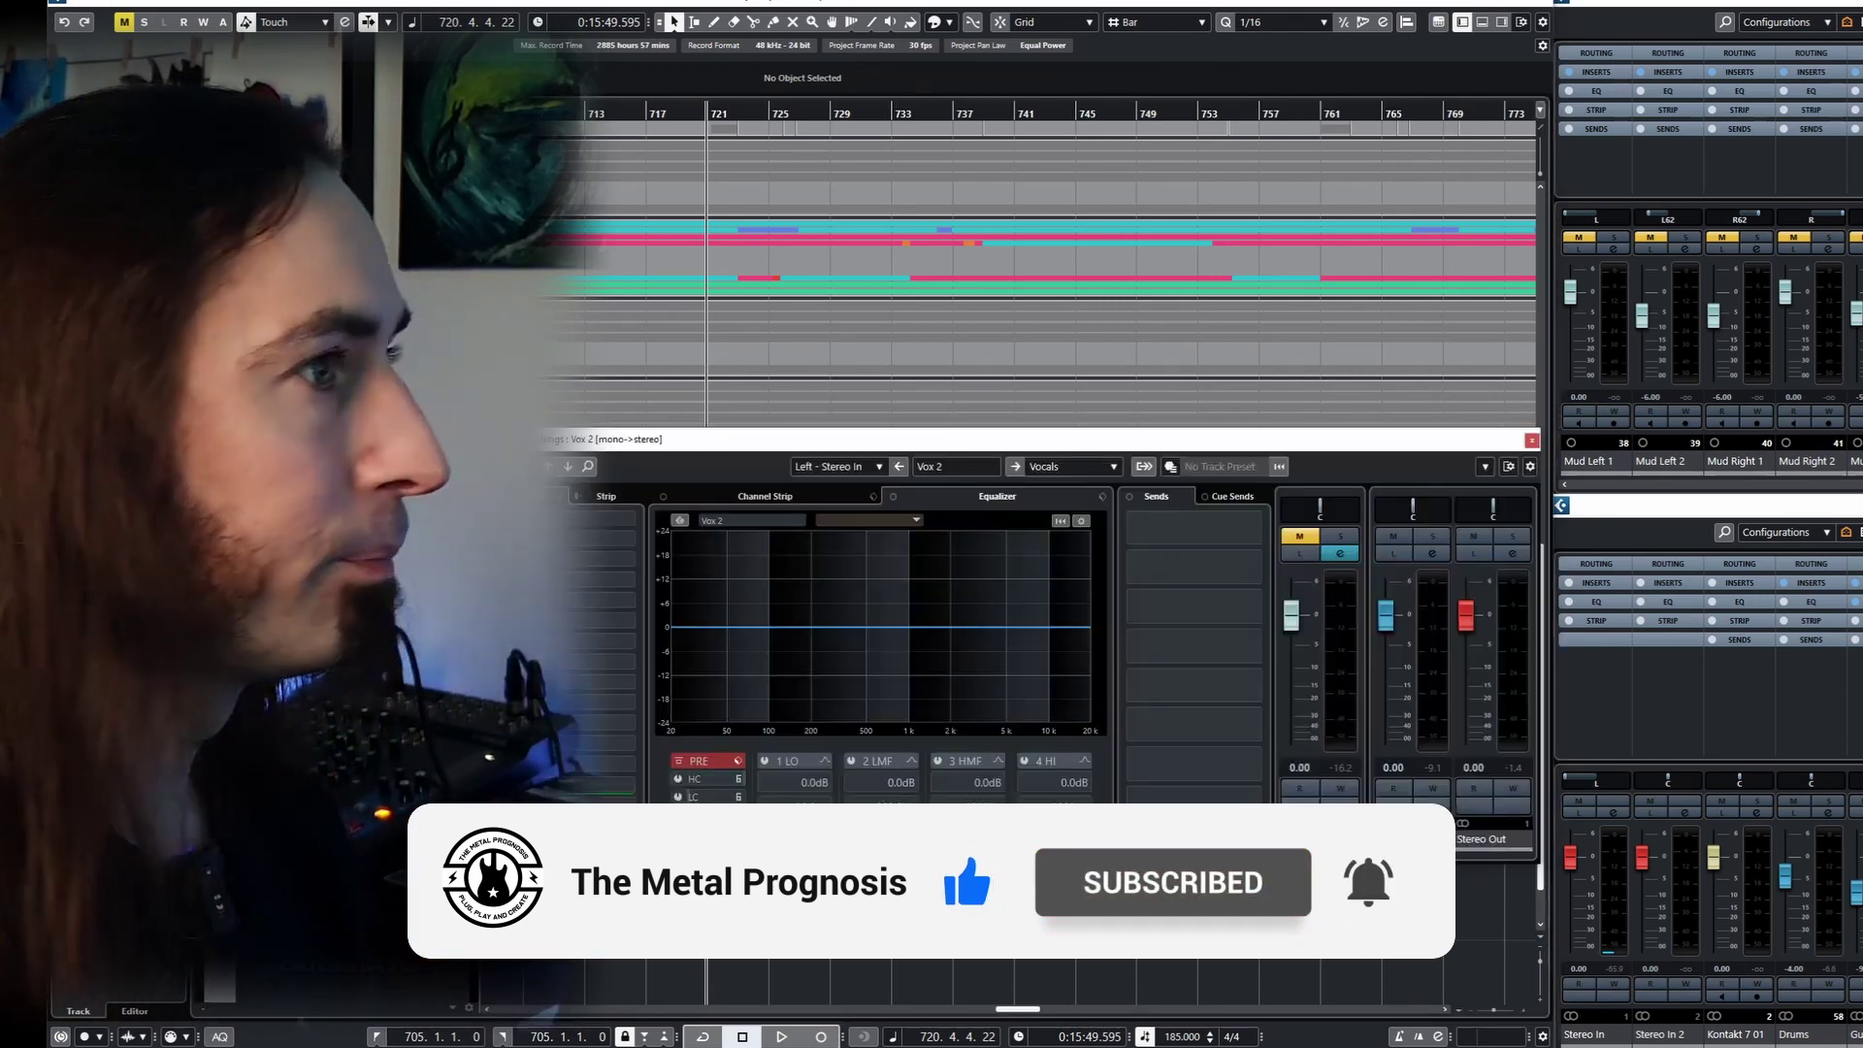
{"action": "key", "text": "e"}
{"action": "left_click", "coordinate": [973, 443]}
{"action": "left_click_drag", "start_coordinate": [973, 443], "coordinate": [1085, 262]}
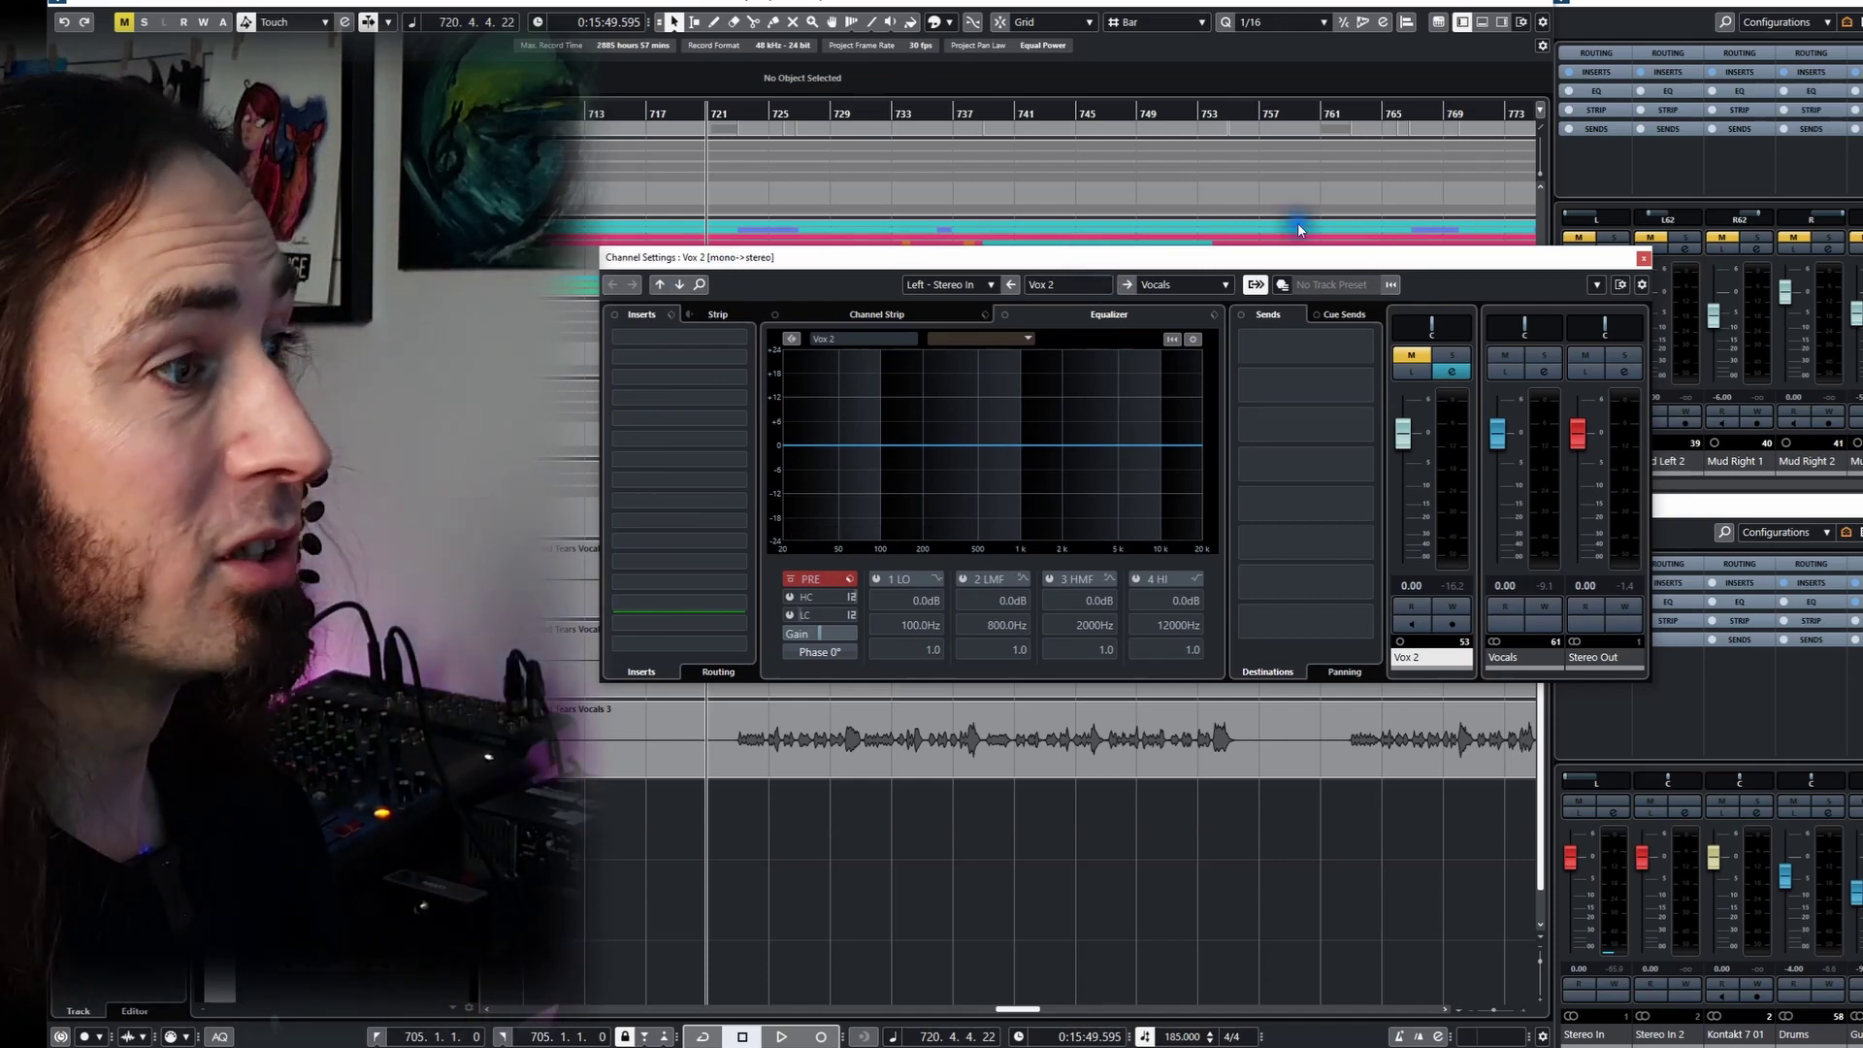
{"action": "left_click", "coordinate": [1643, 258]}
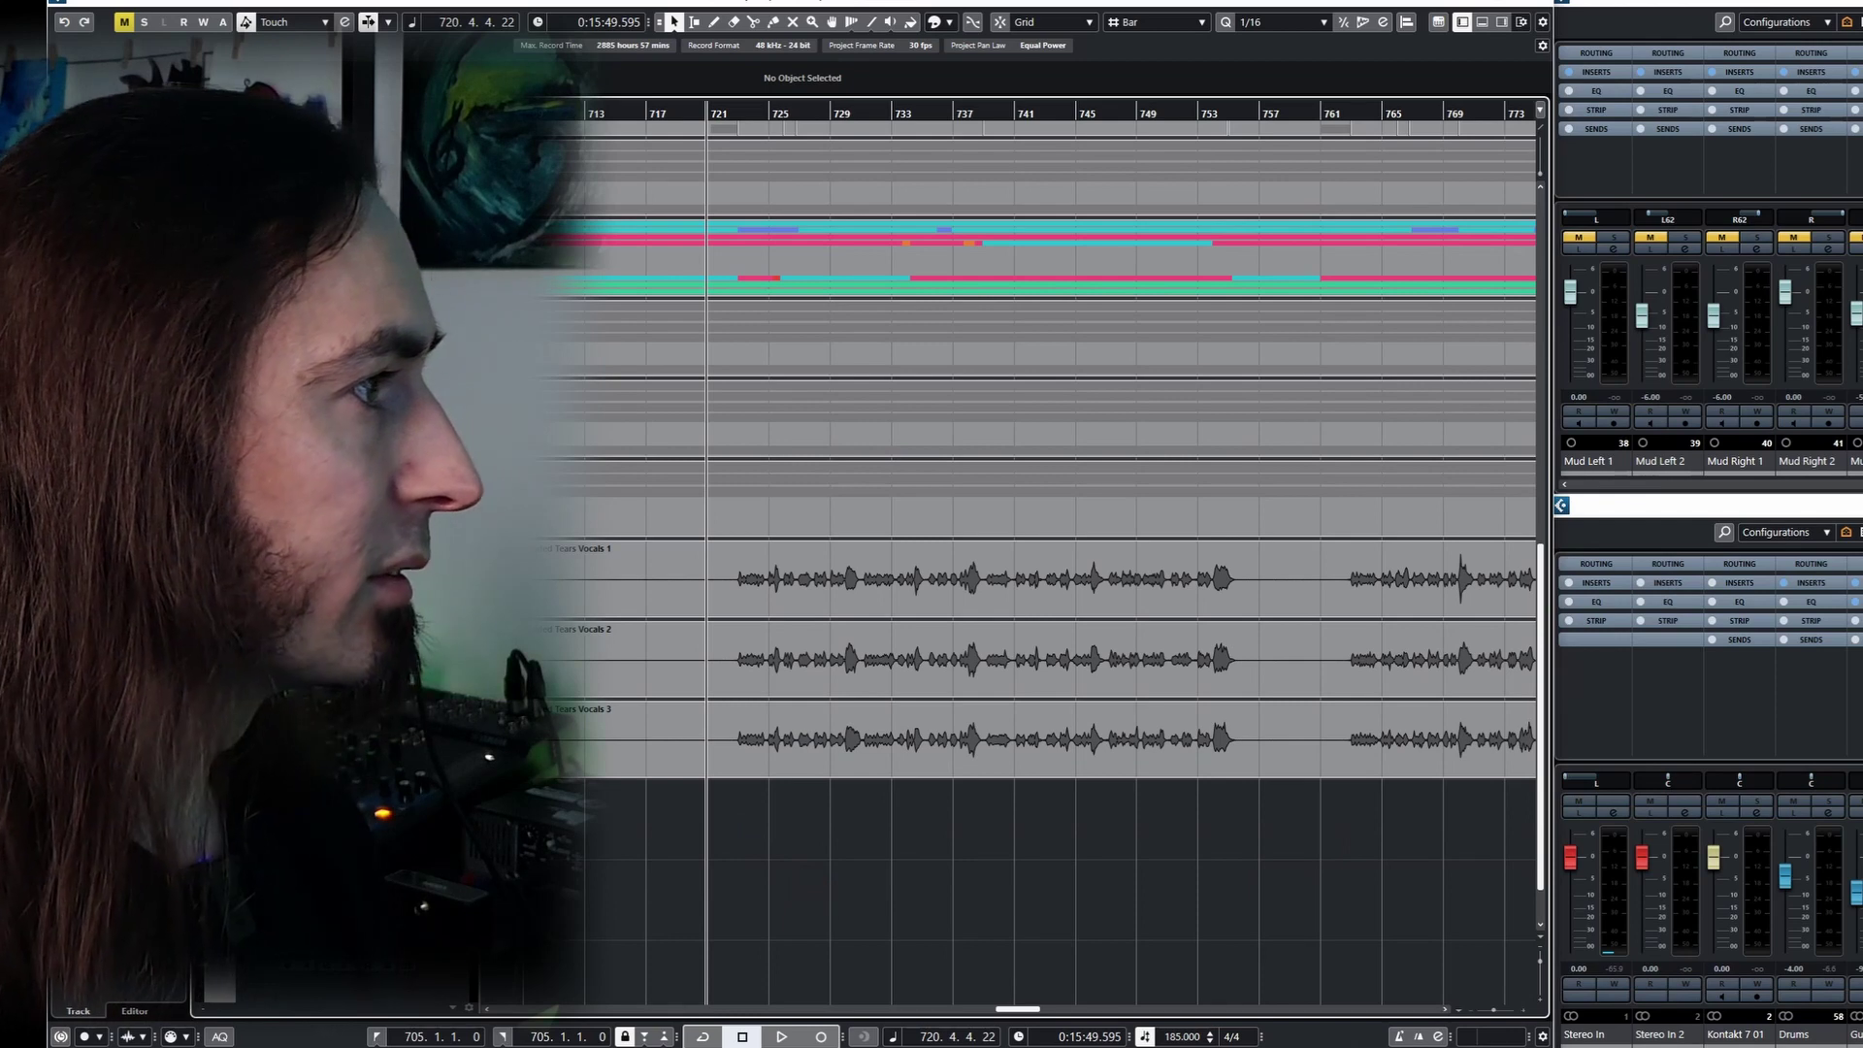
{"action": "key", "text": "e"}
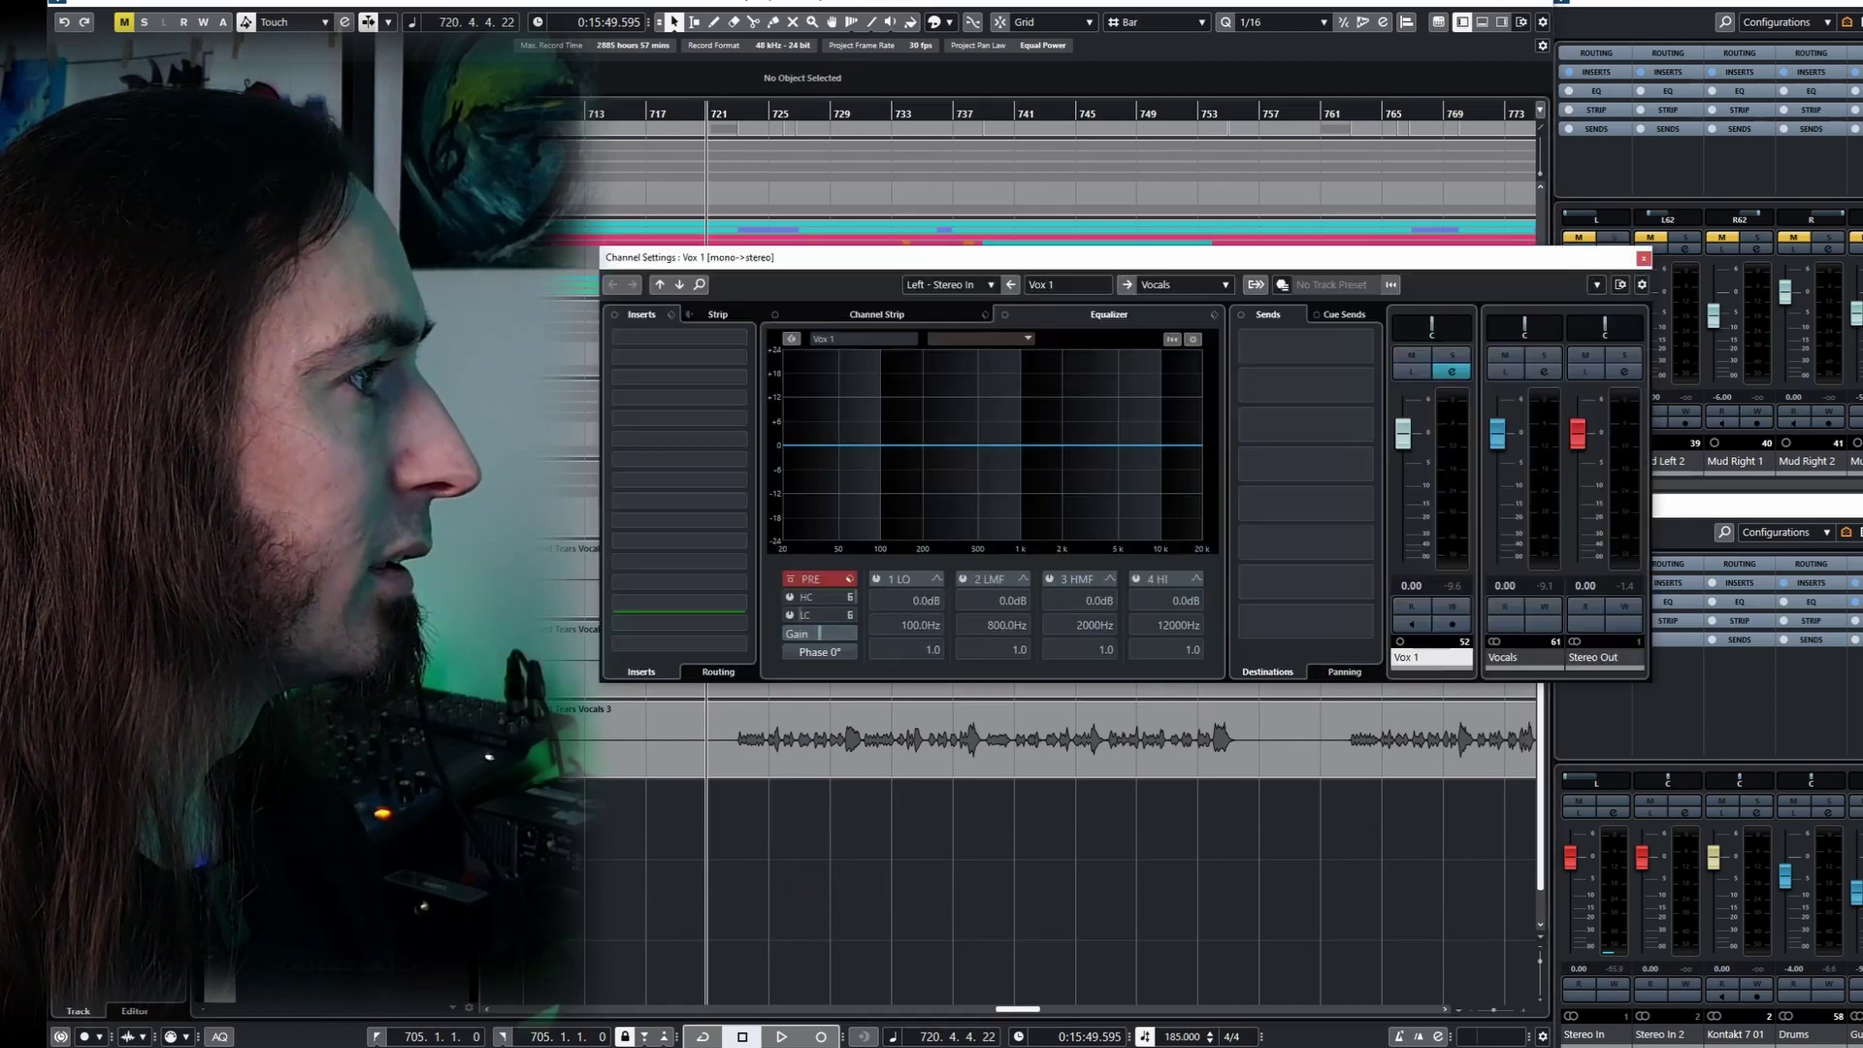
{"action": "left_click", "coordinate": [1643, 258]}
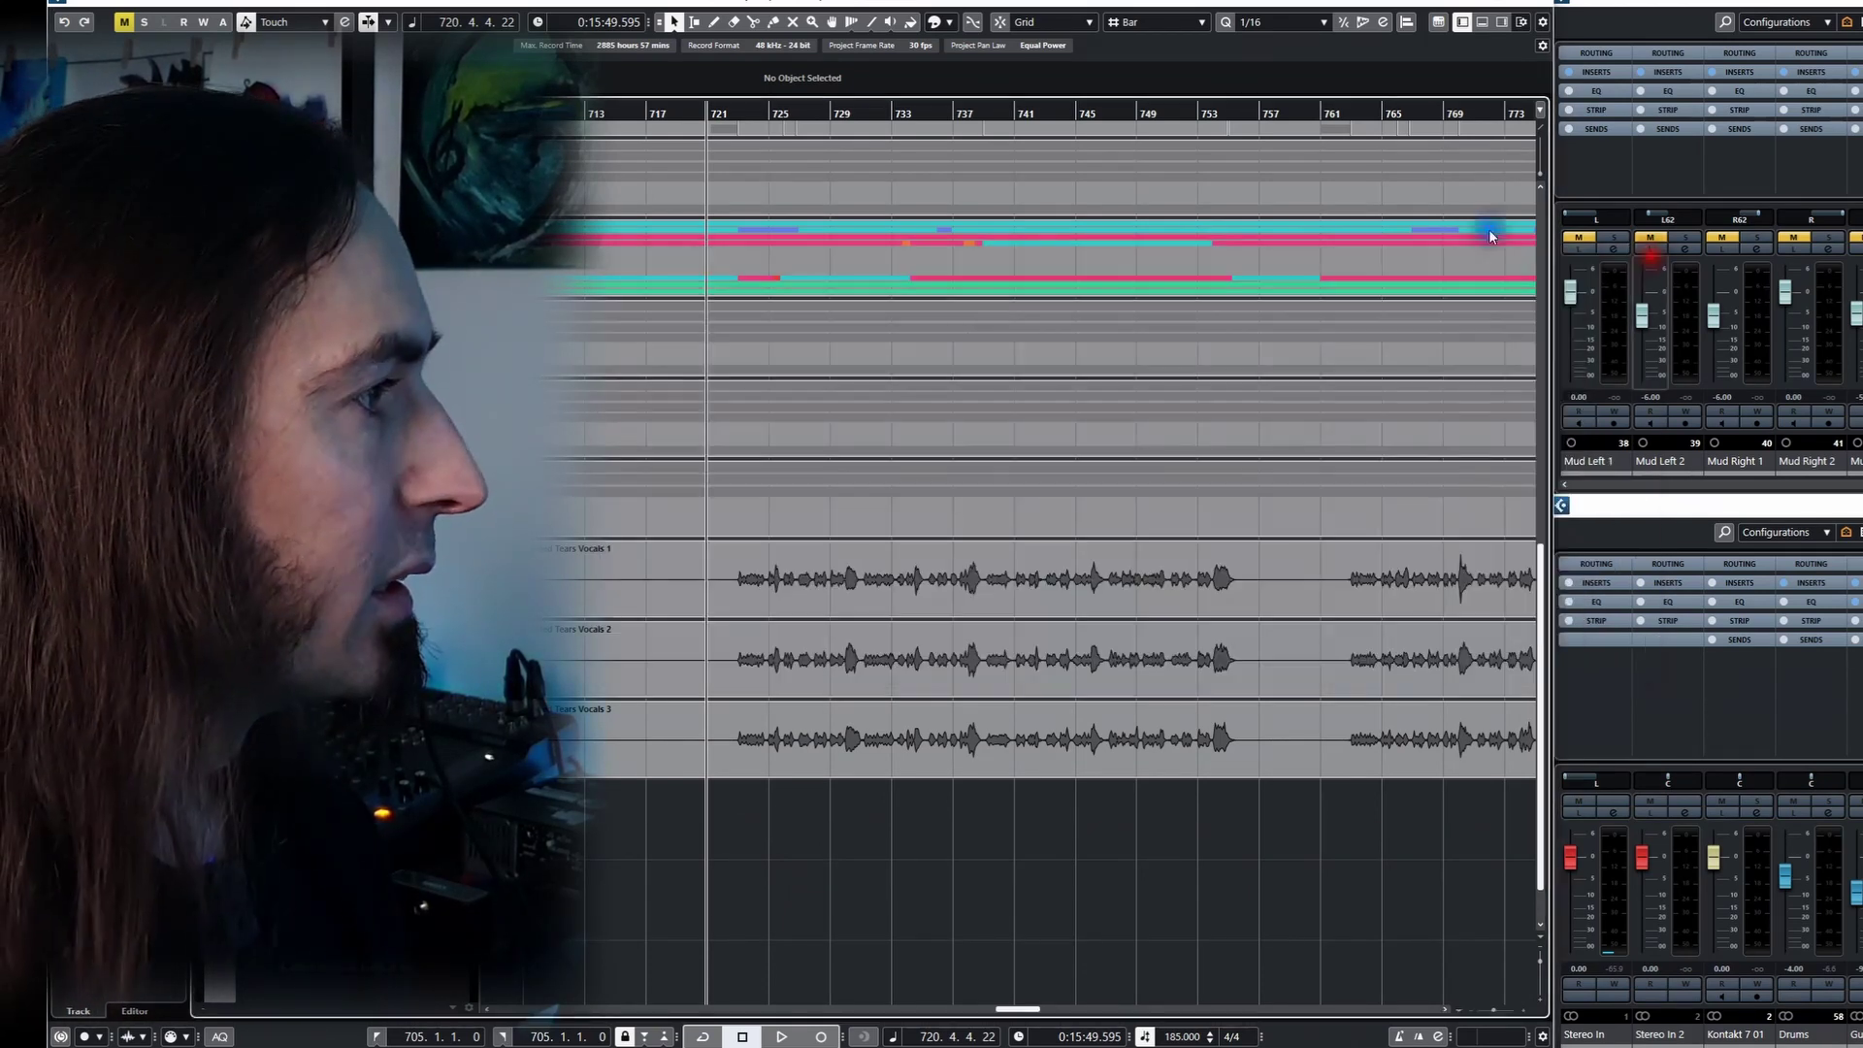
- Rewind slightly and play the vocals from just before bar 720 to about 725
{"action": "key", "text": "KP_Subtract"}
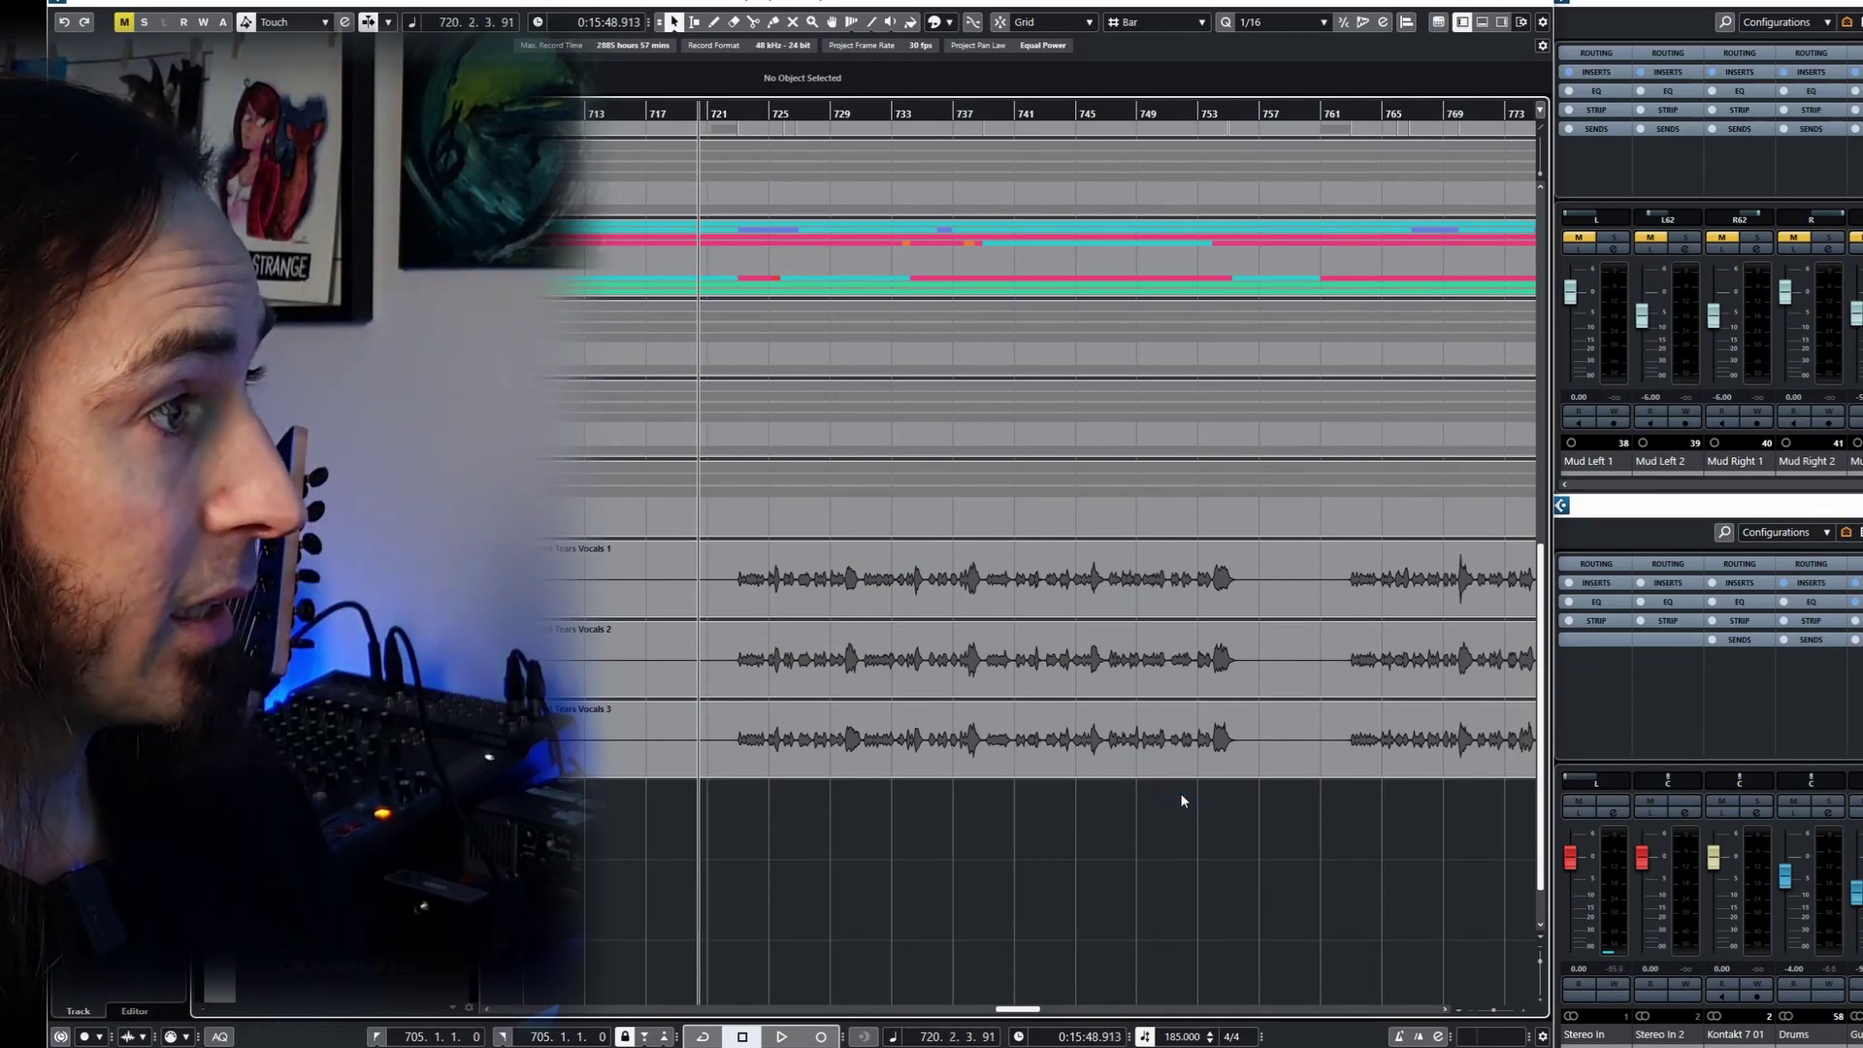
{"action": "key", "text": "space"}
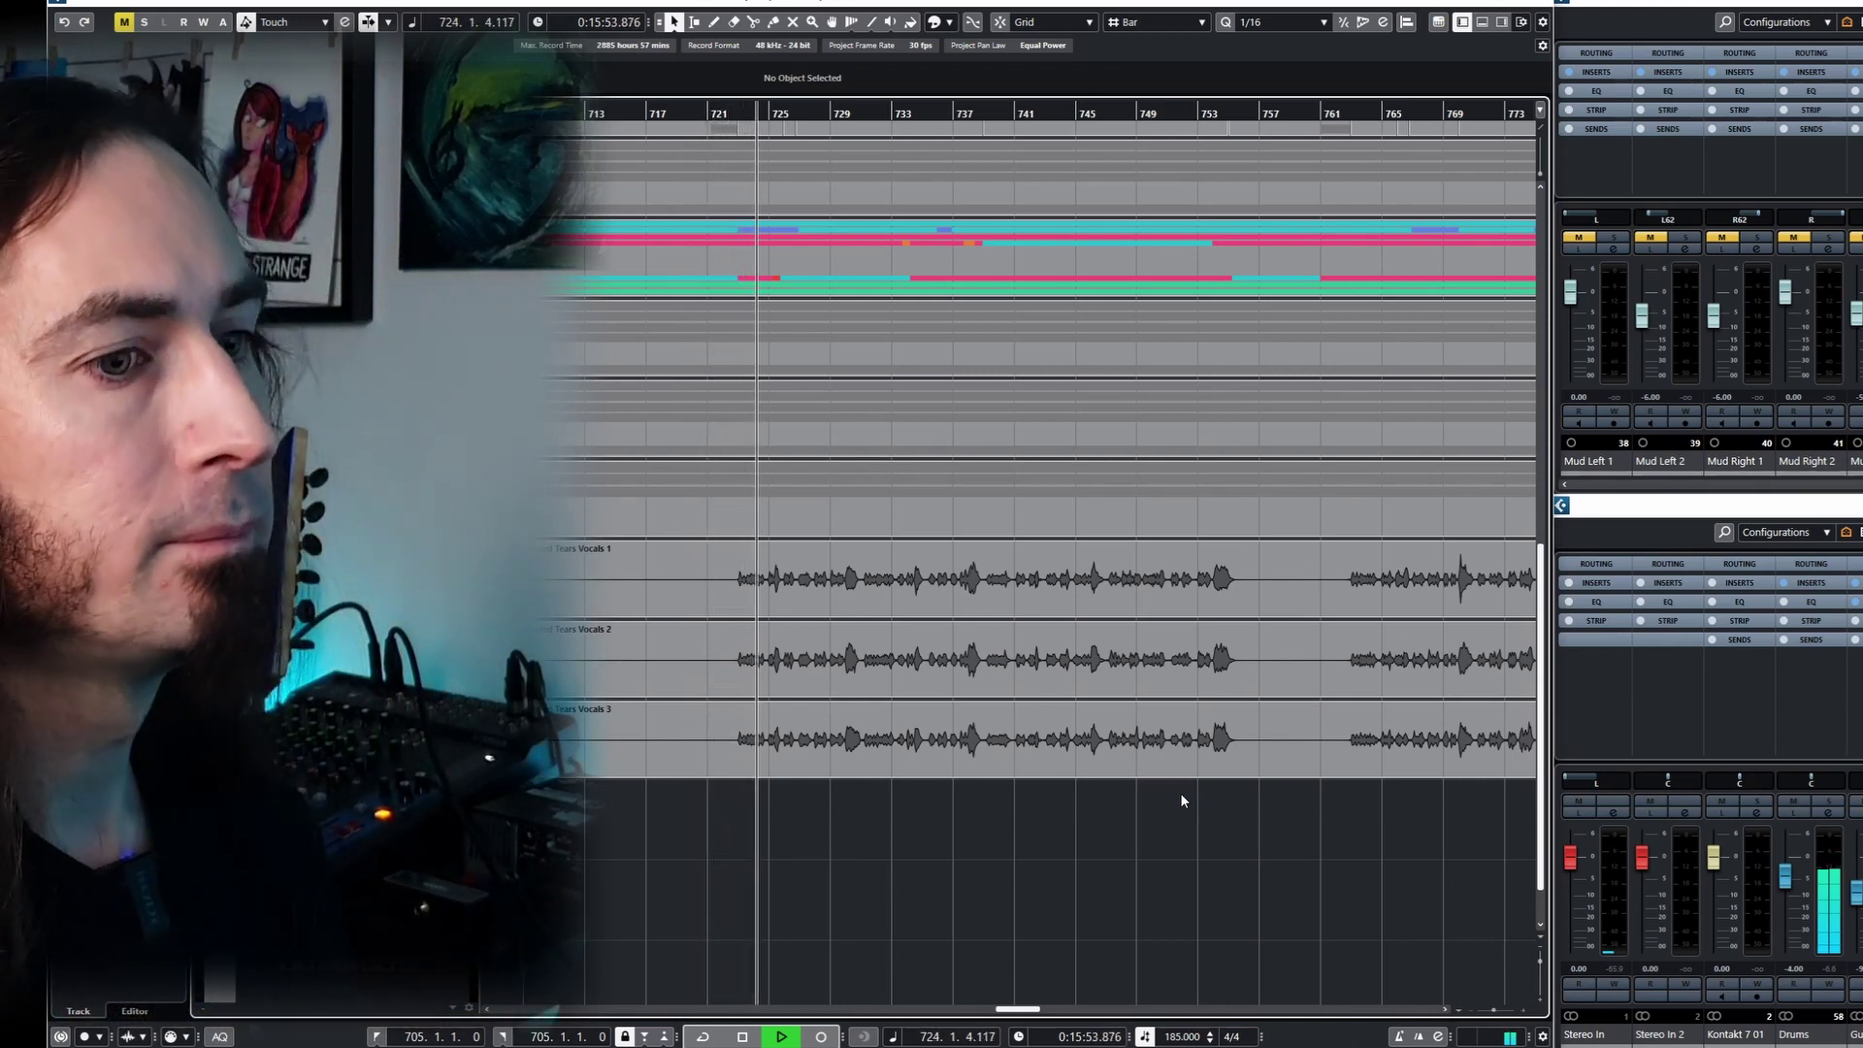
{"action": "key", "text": "space"}
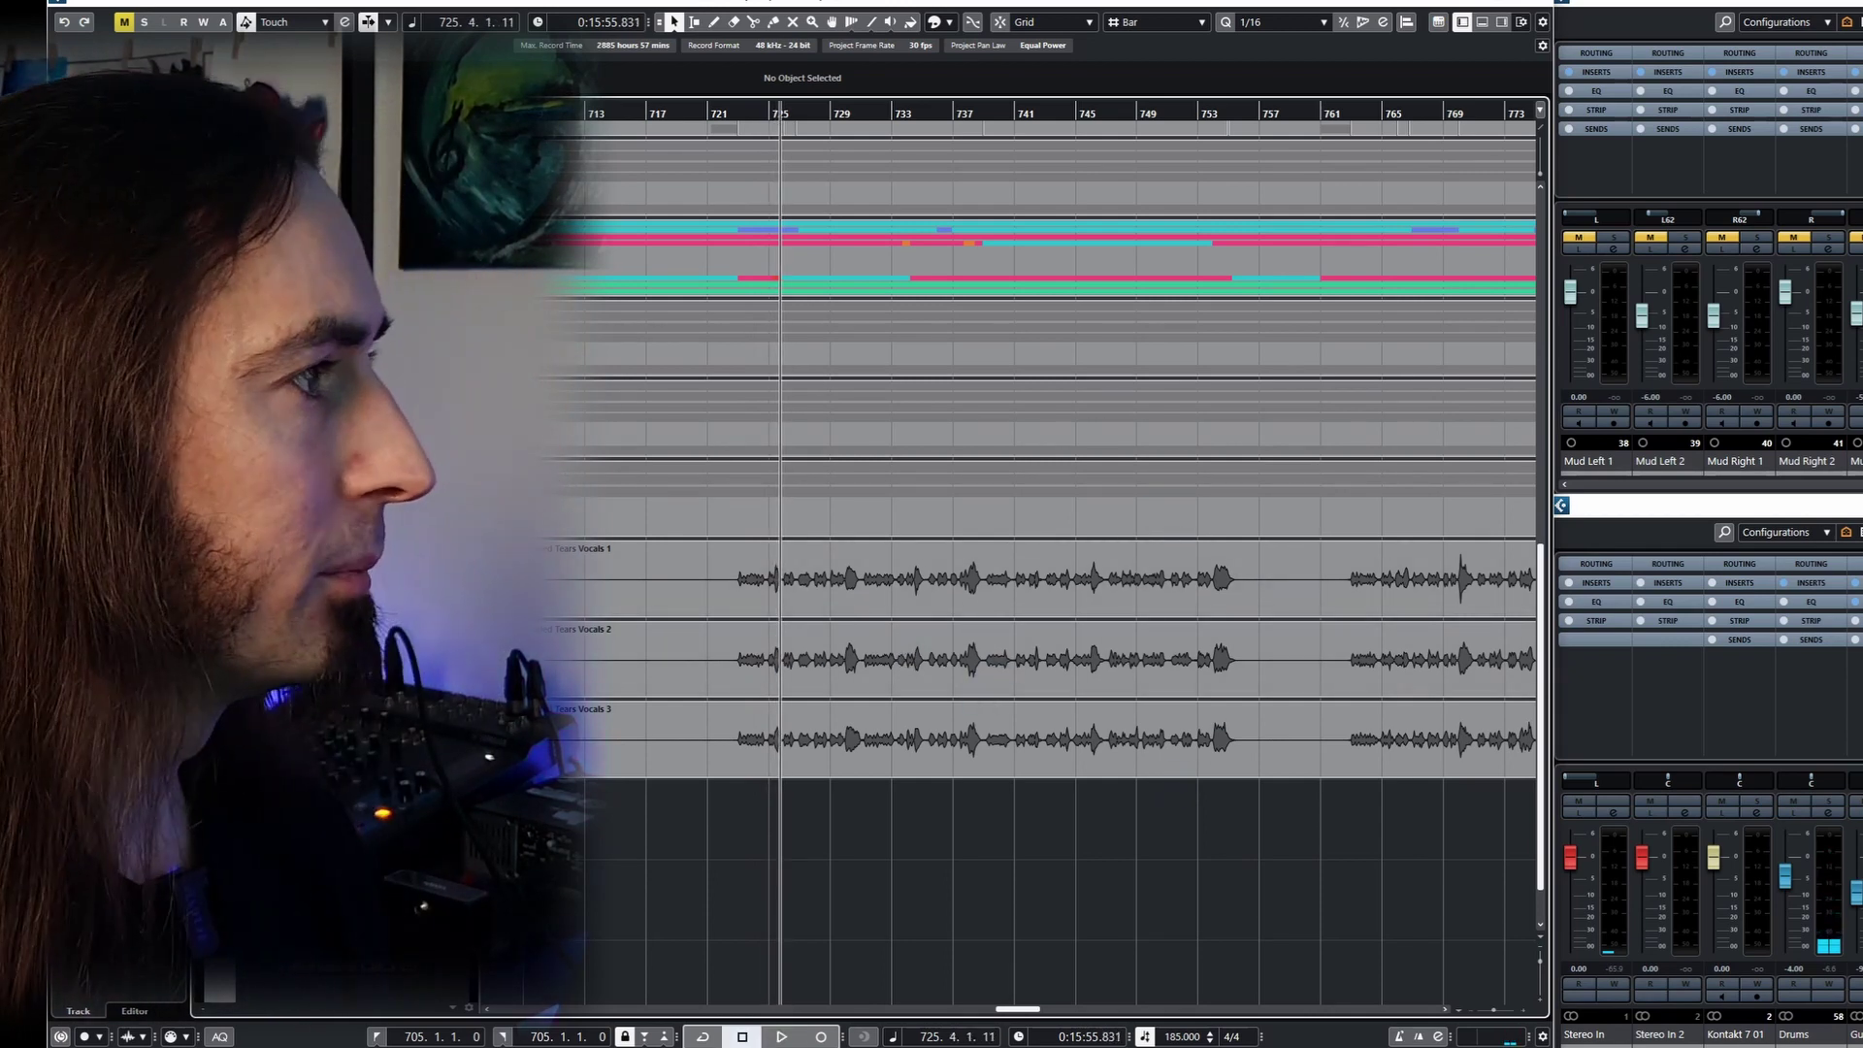
- Load LoudMax64 into Vox 1's first insert slot, found by searching 'lou'
{"action": "key", "text": "e"}
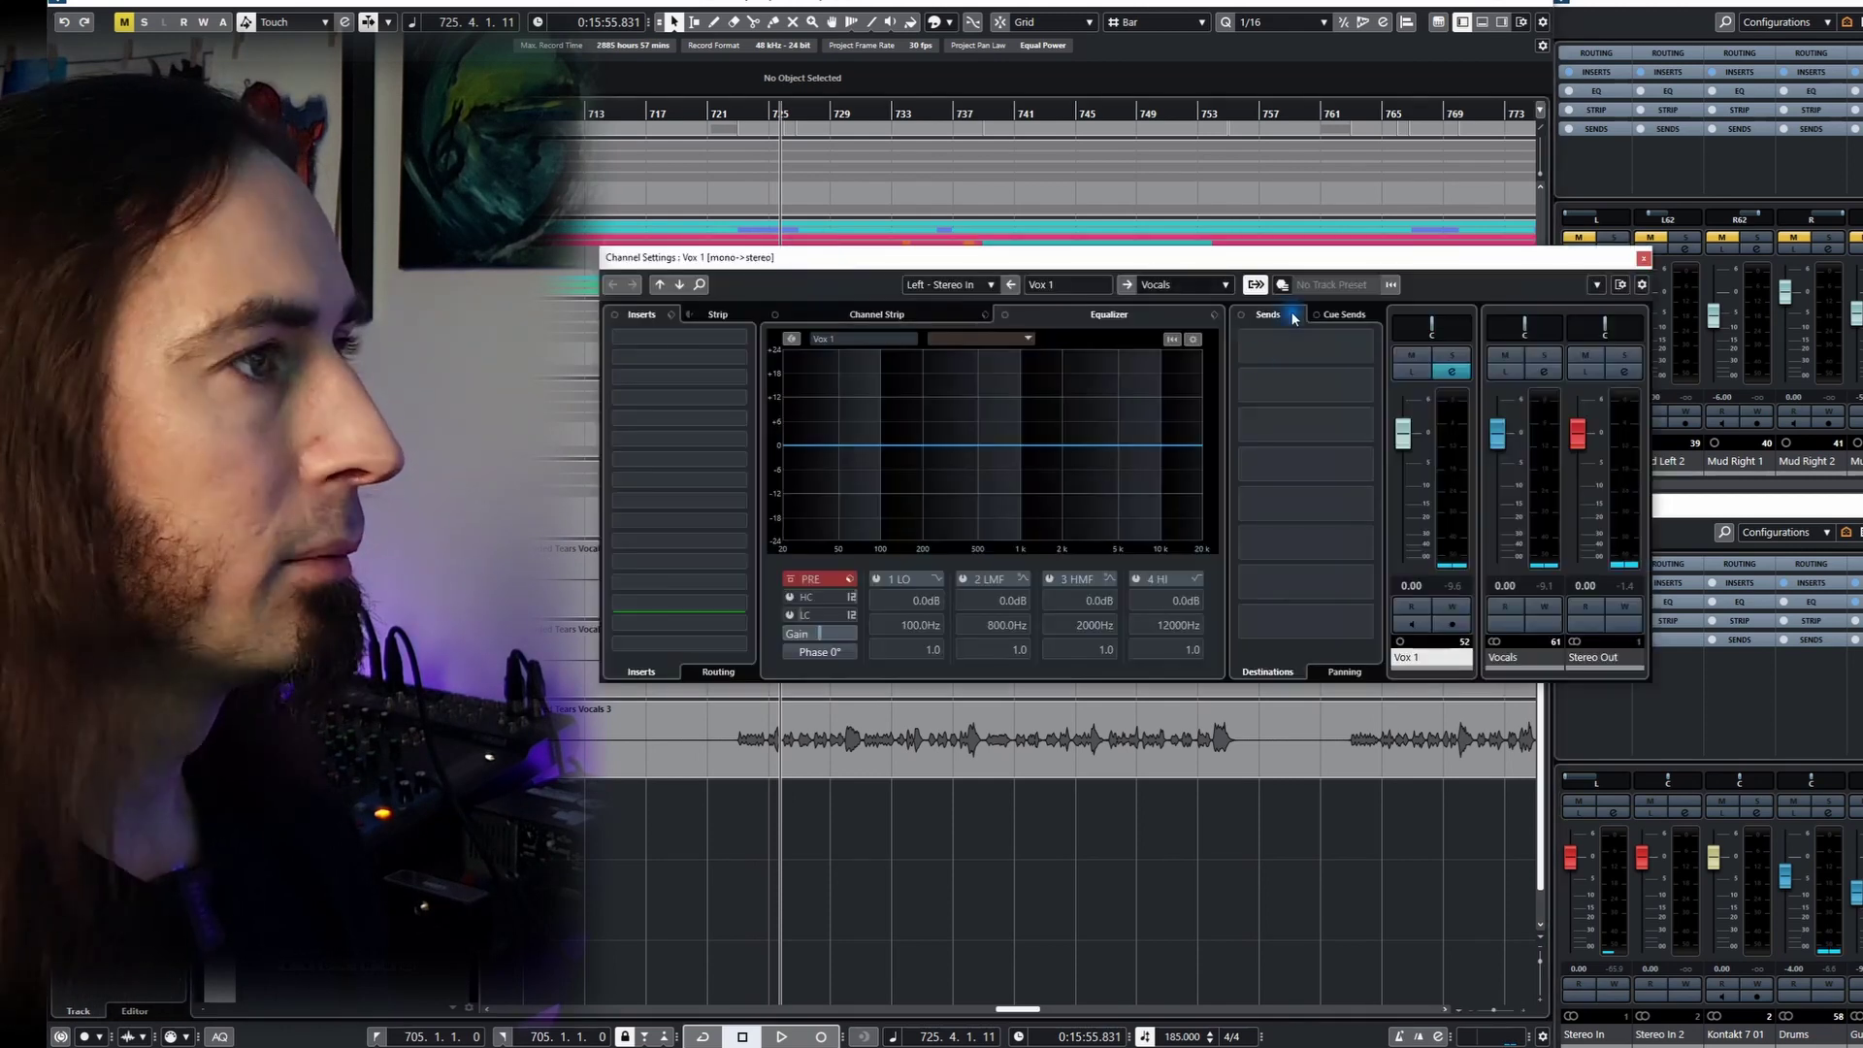
{"action": "left_click", "coordinate": [660, 335]}
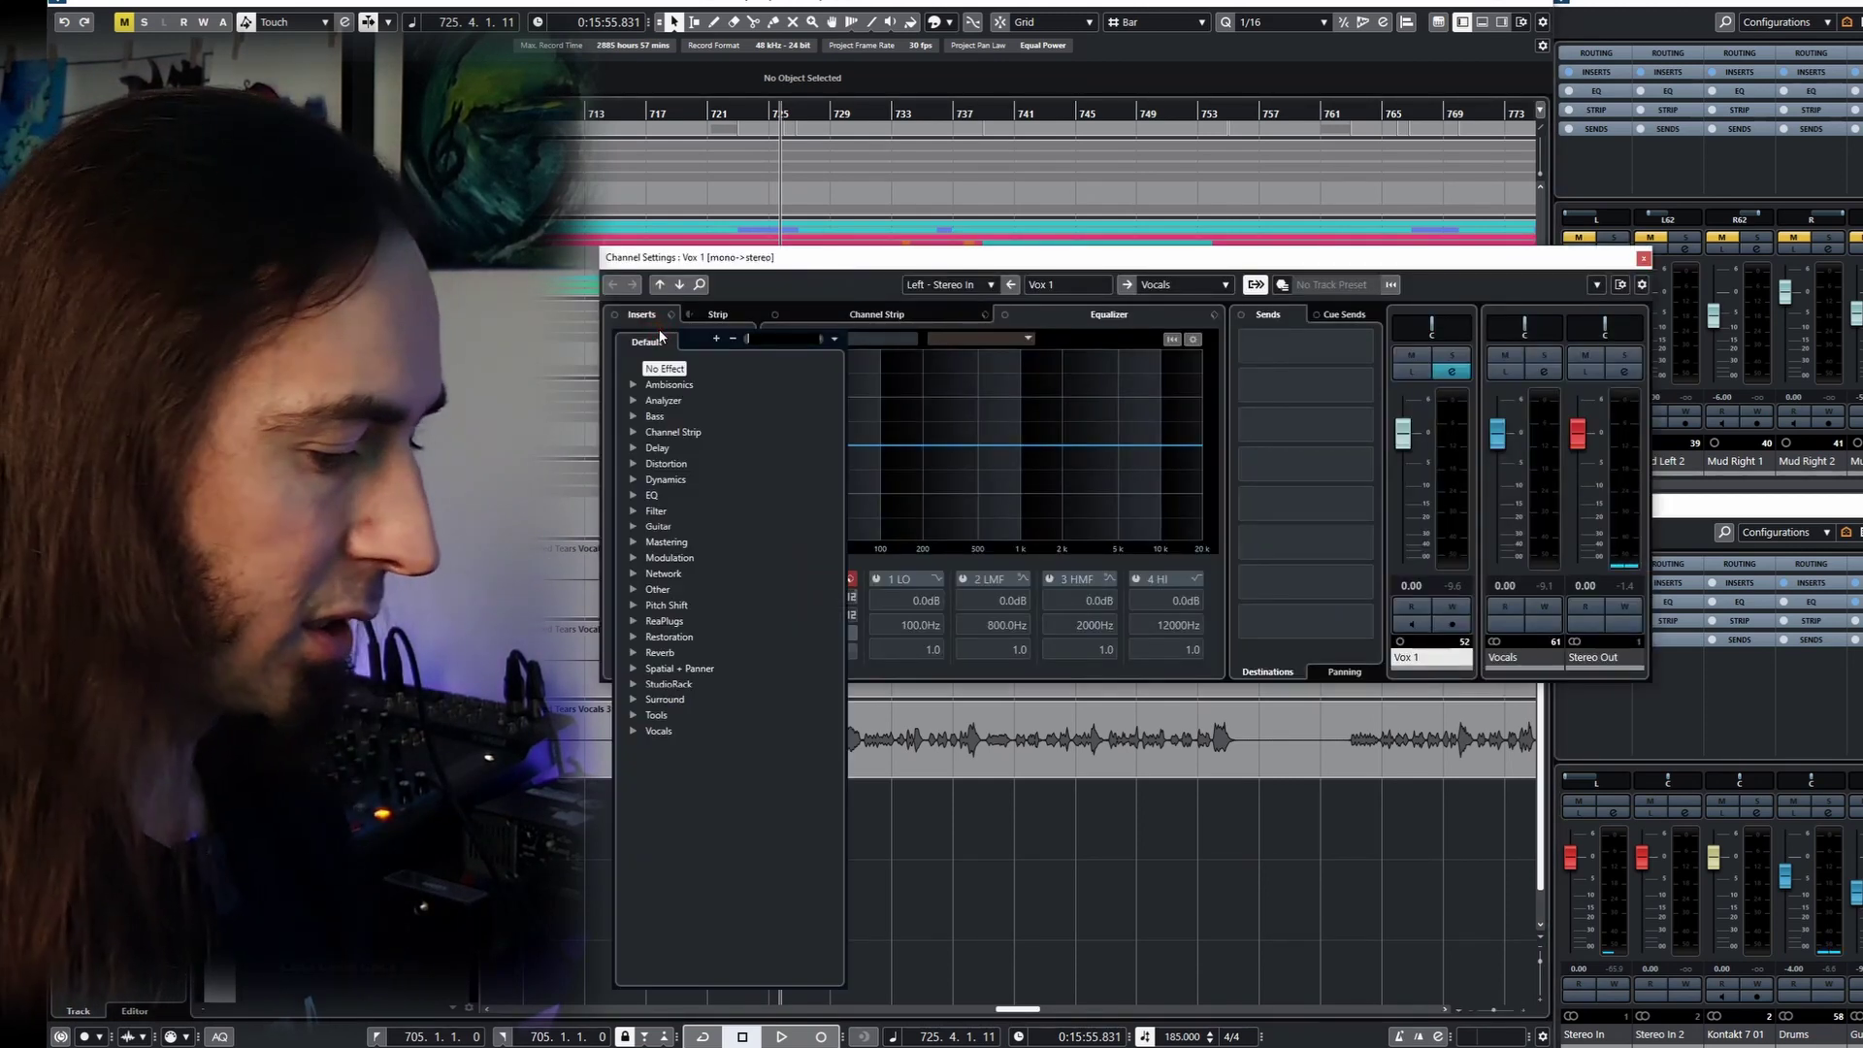
{"action": "type", "text": "lou"}
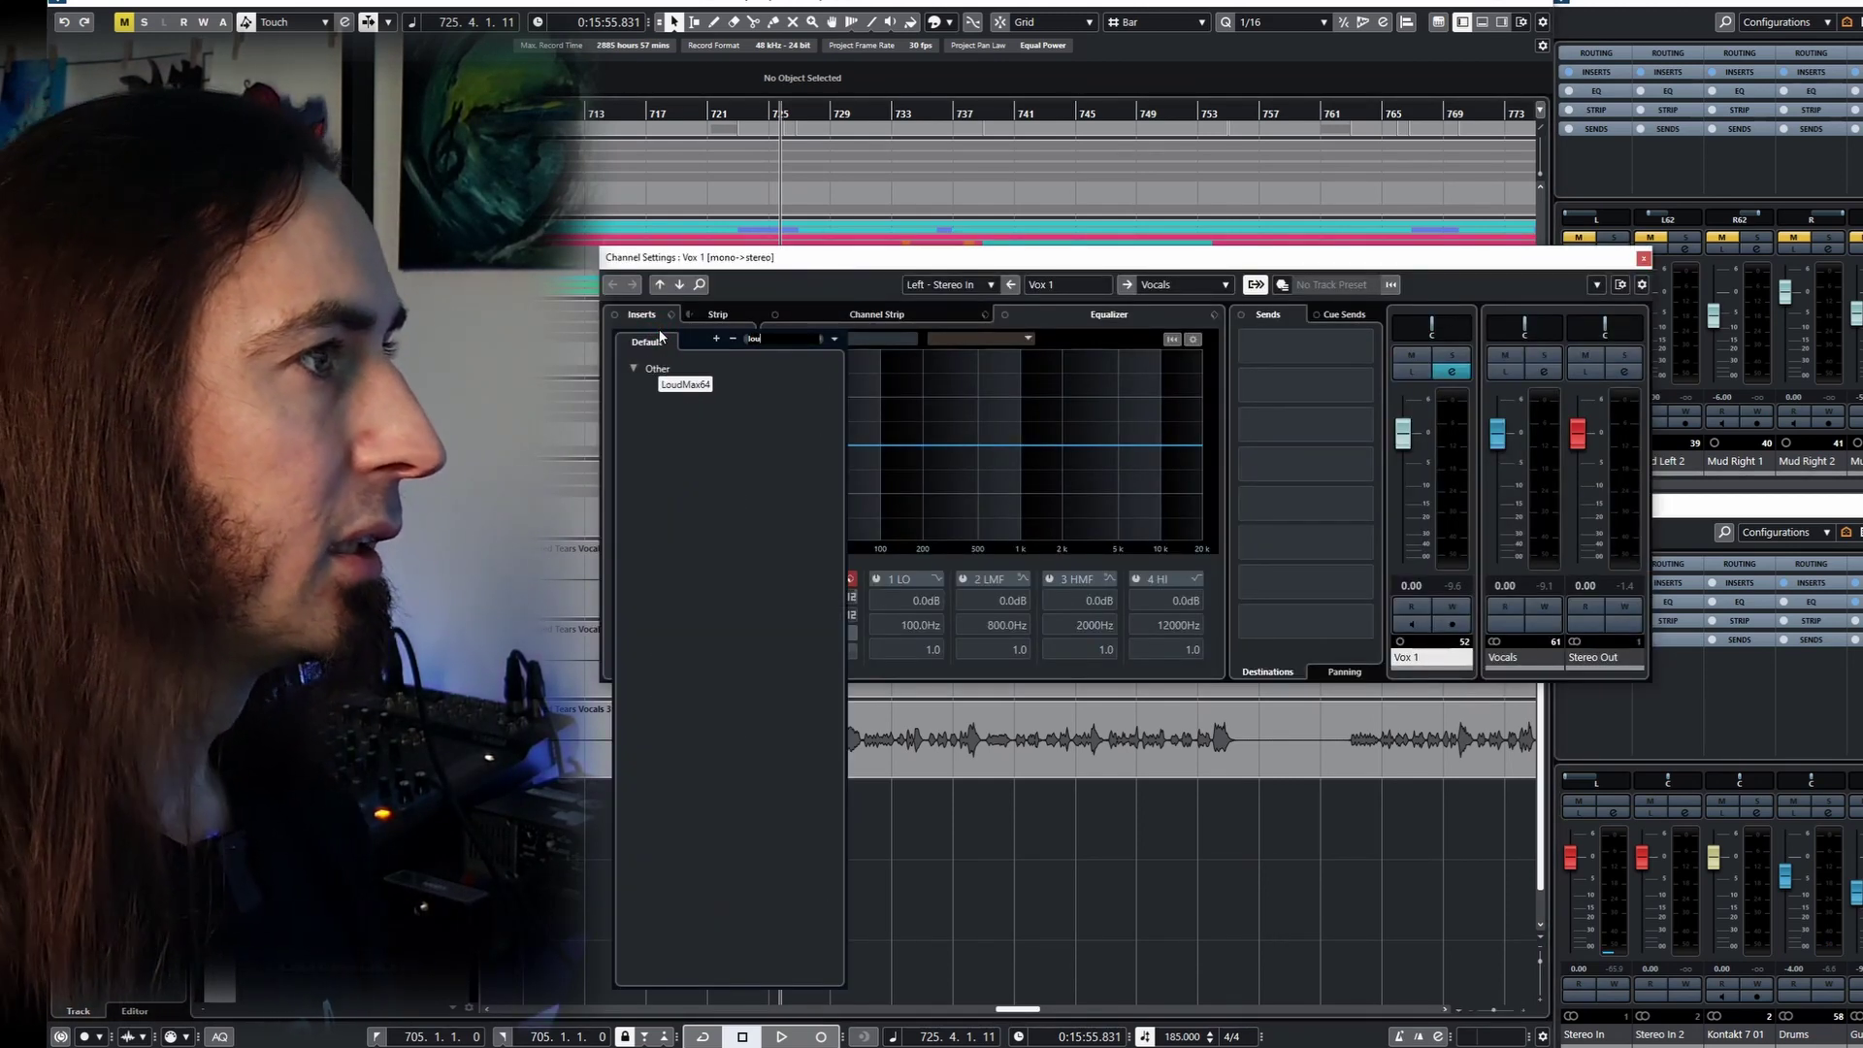
{"action": "left_click", "coordinate": [685, 385]}
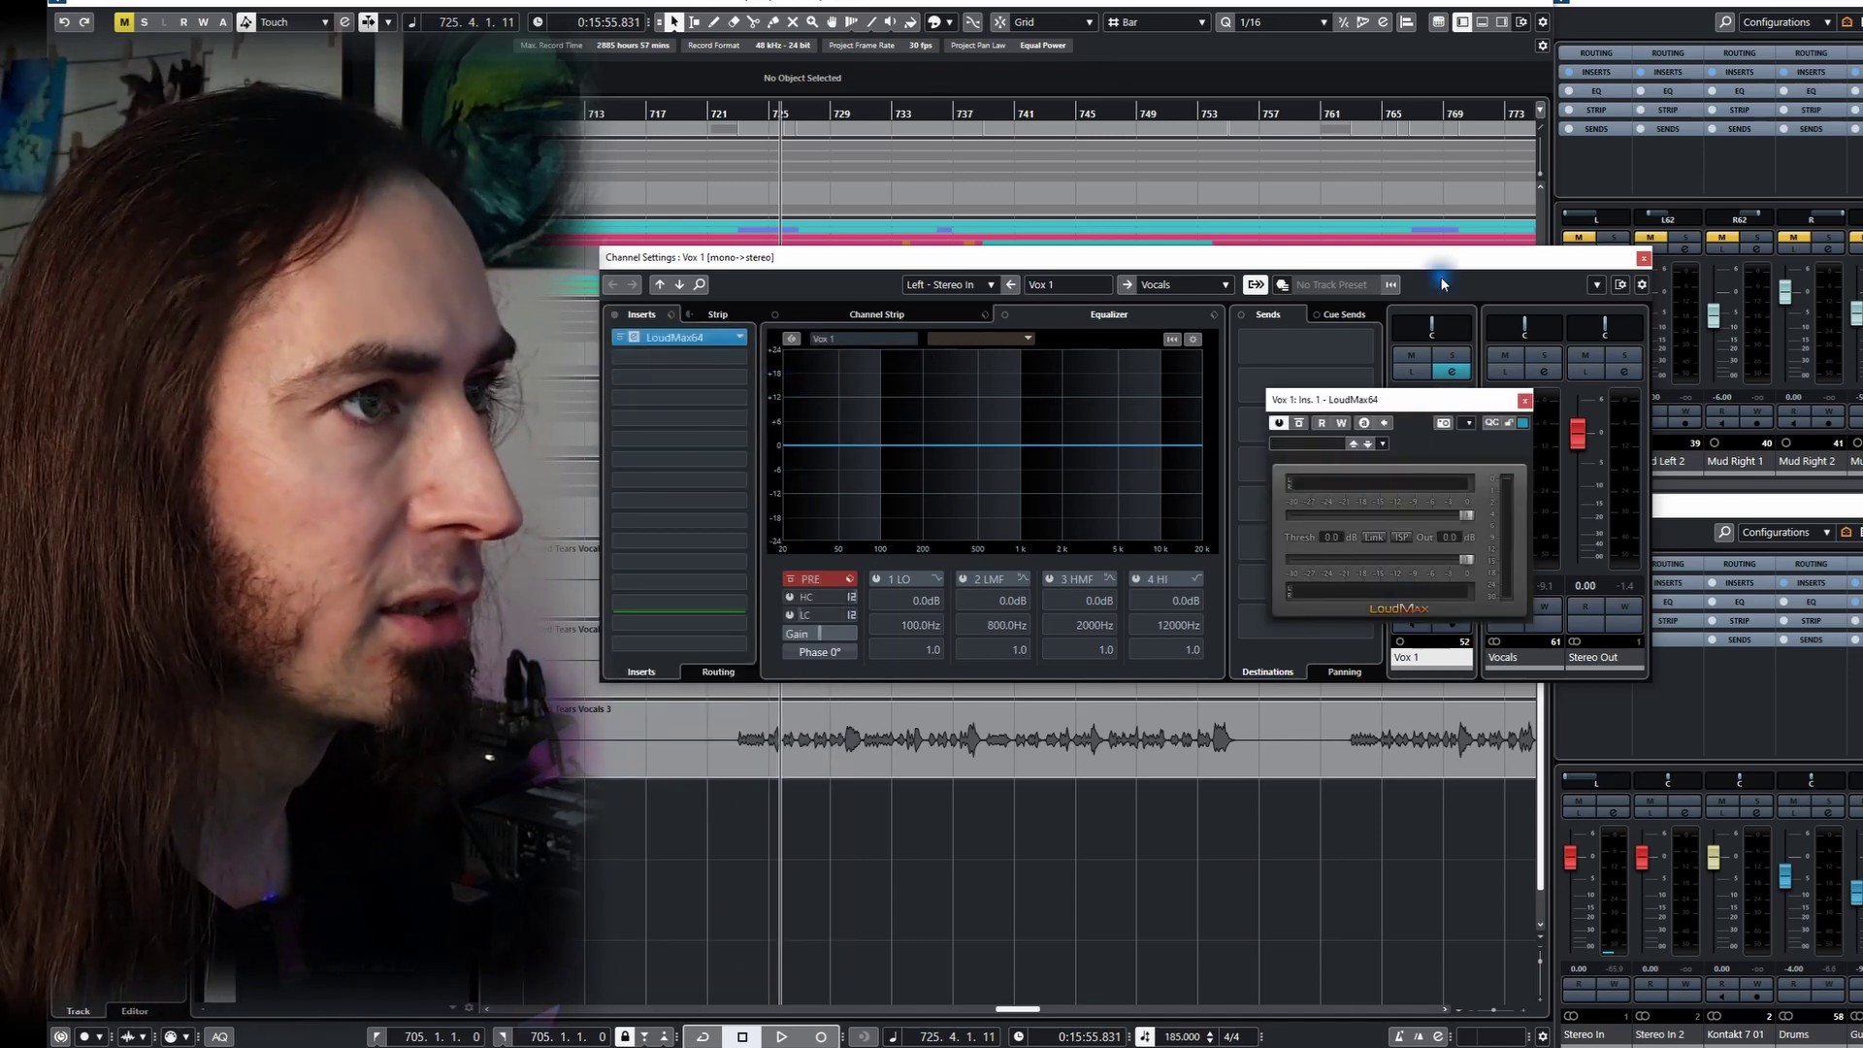
- Play the vocal, set LoudMax64's output to -2.2 dB, and solo Vox 1
{"action": "key", "text": "space"}
{"action": "left_click_drag", "start_coordinate": [1472, 560], "coordinate": [1402, 515]}
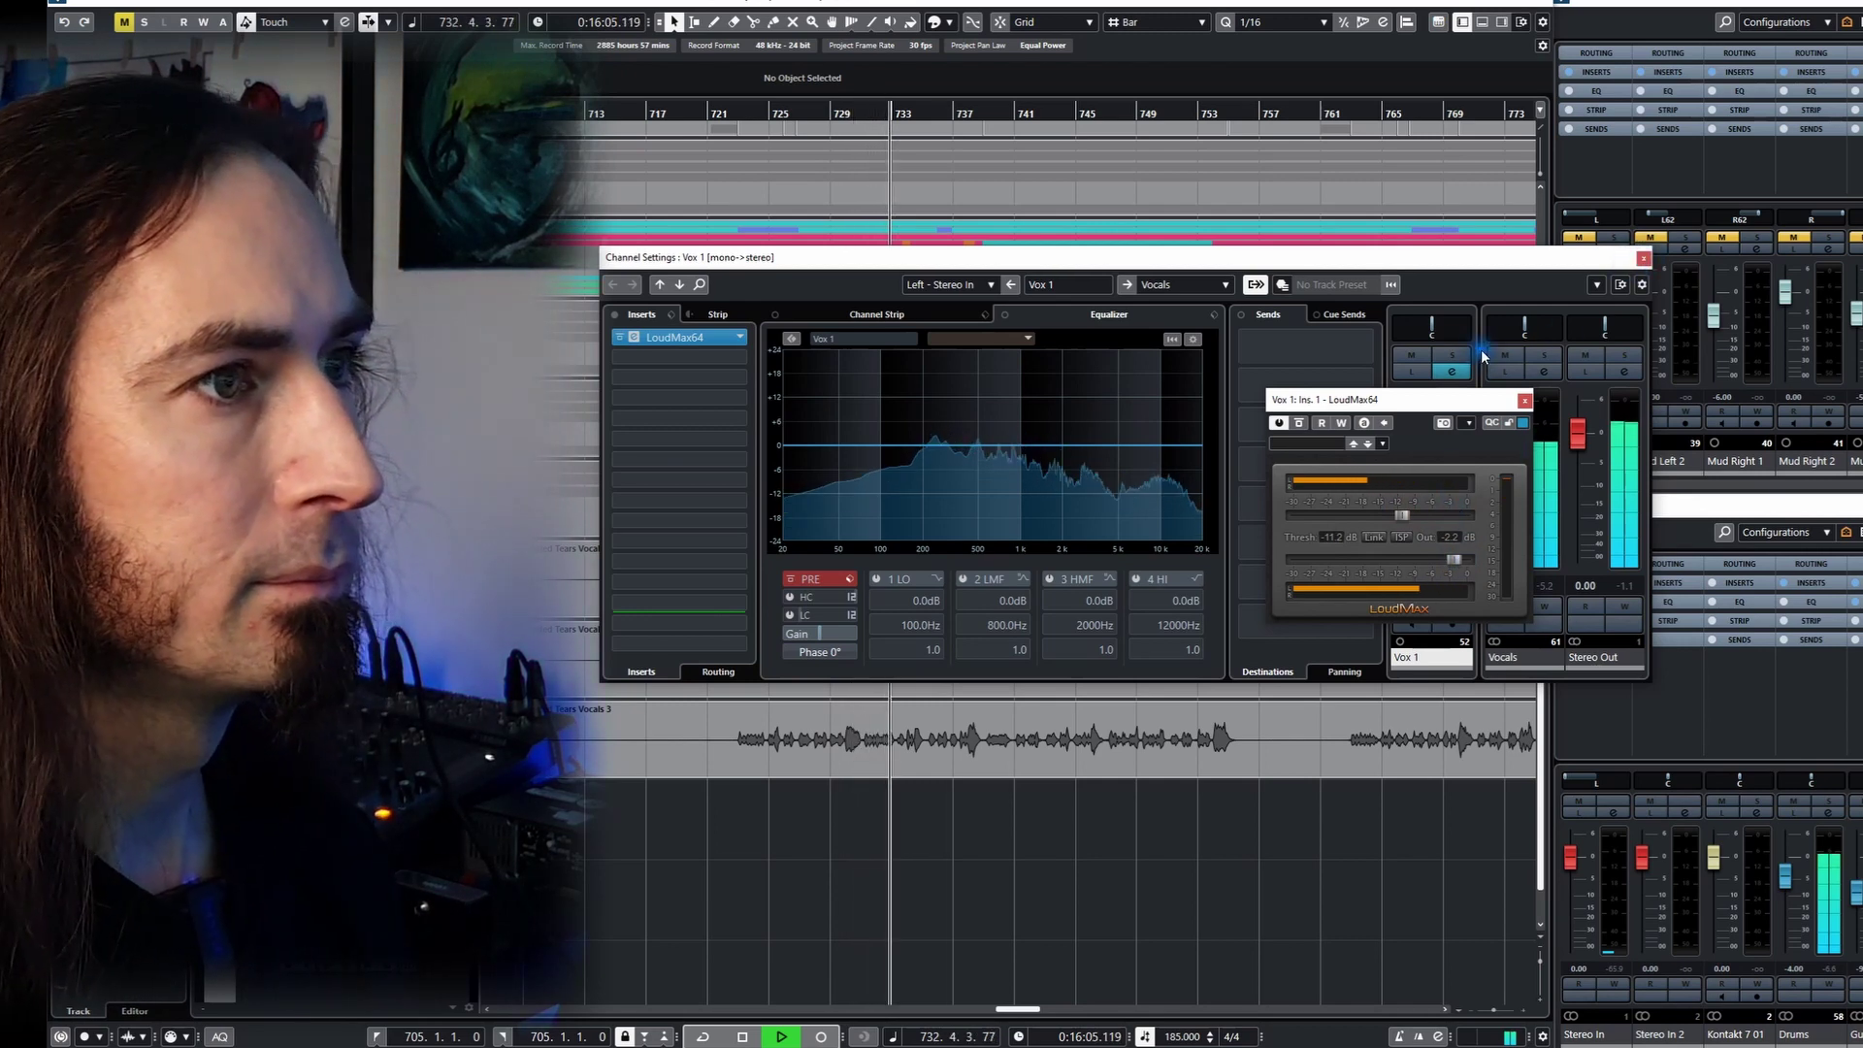
{"action": "left_click", "coordinate": [1452, 355]}
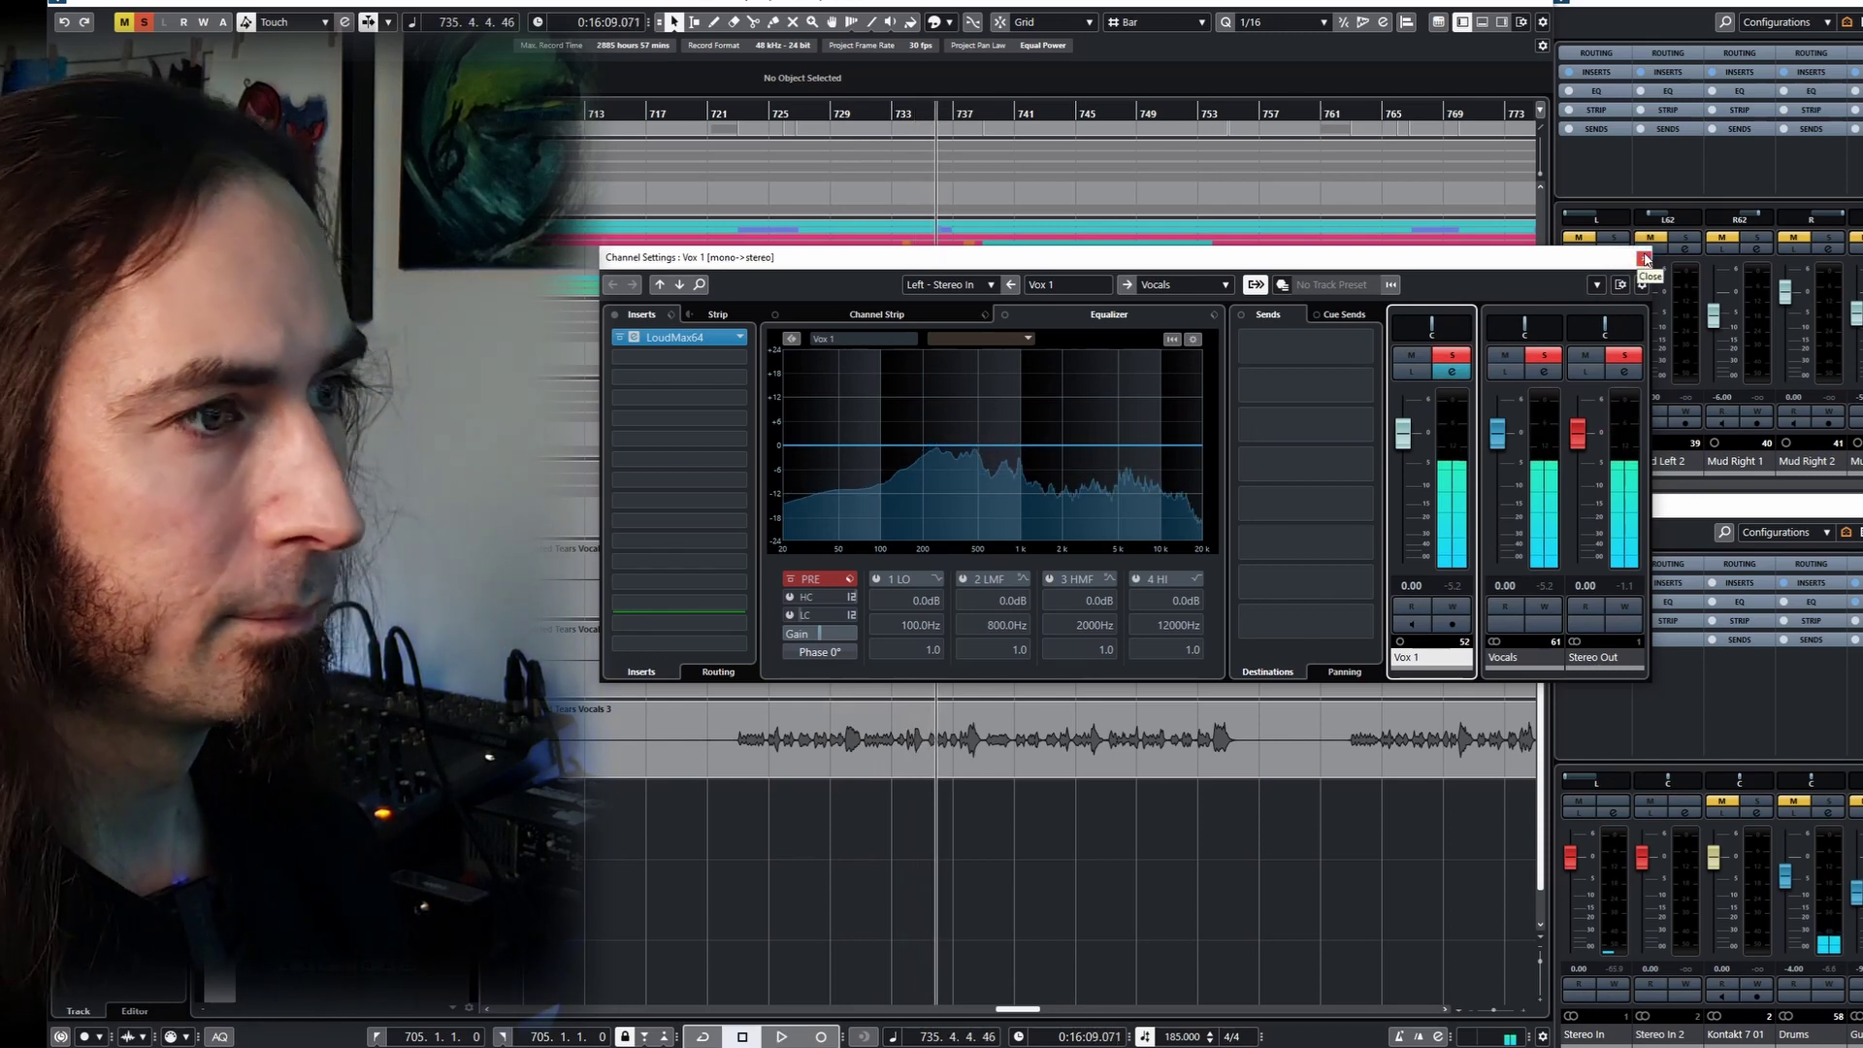
{"action": "key", "text": "space"}
- Close the LoudMax64 panel and load DoubleTake, searched as 'double', into Vox 1's insert slot 2
{"action": "left_click", "coordinate": [1645, 258]}
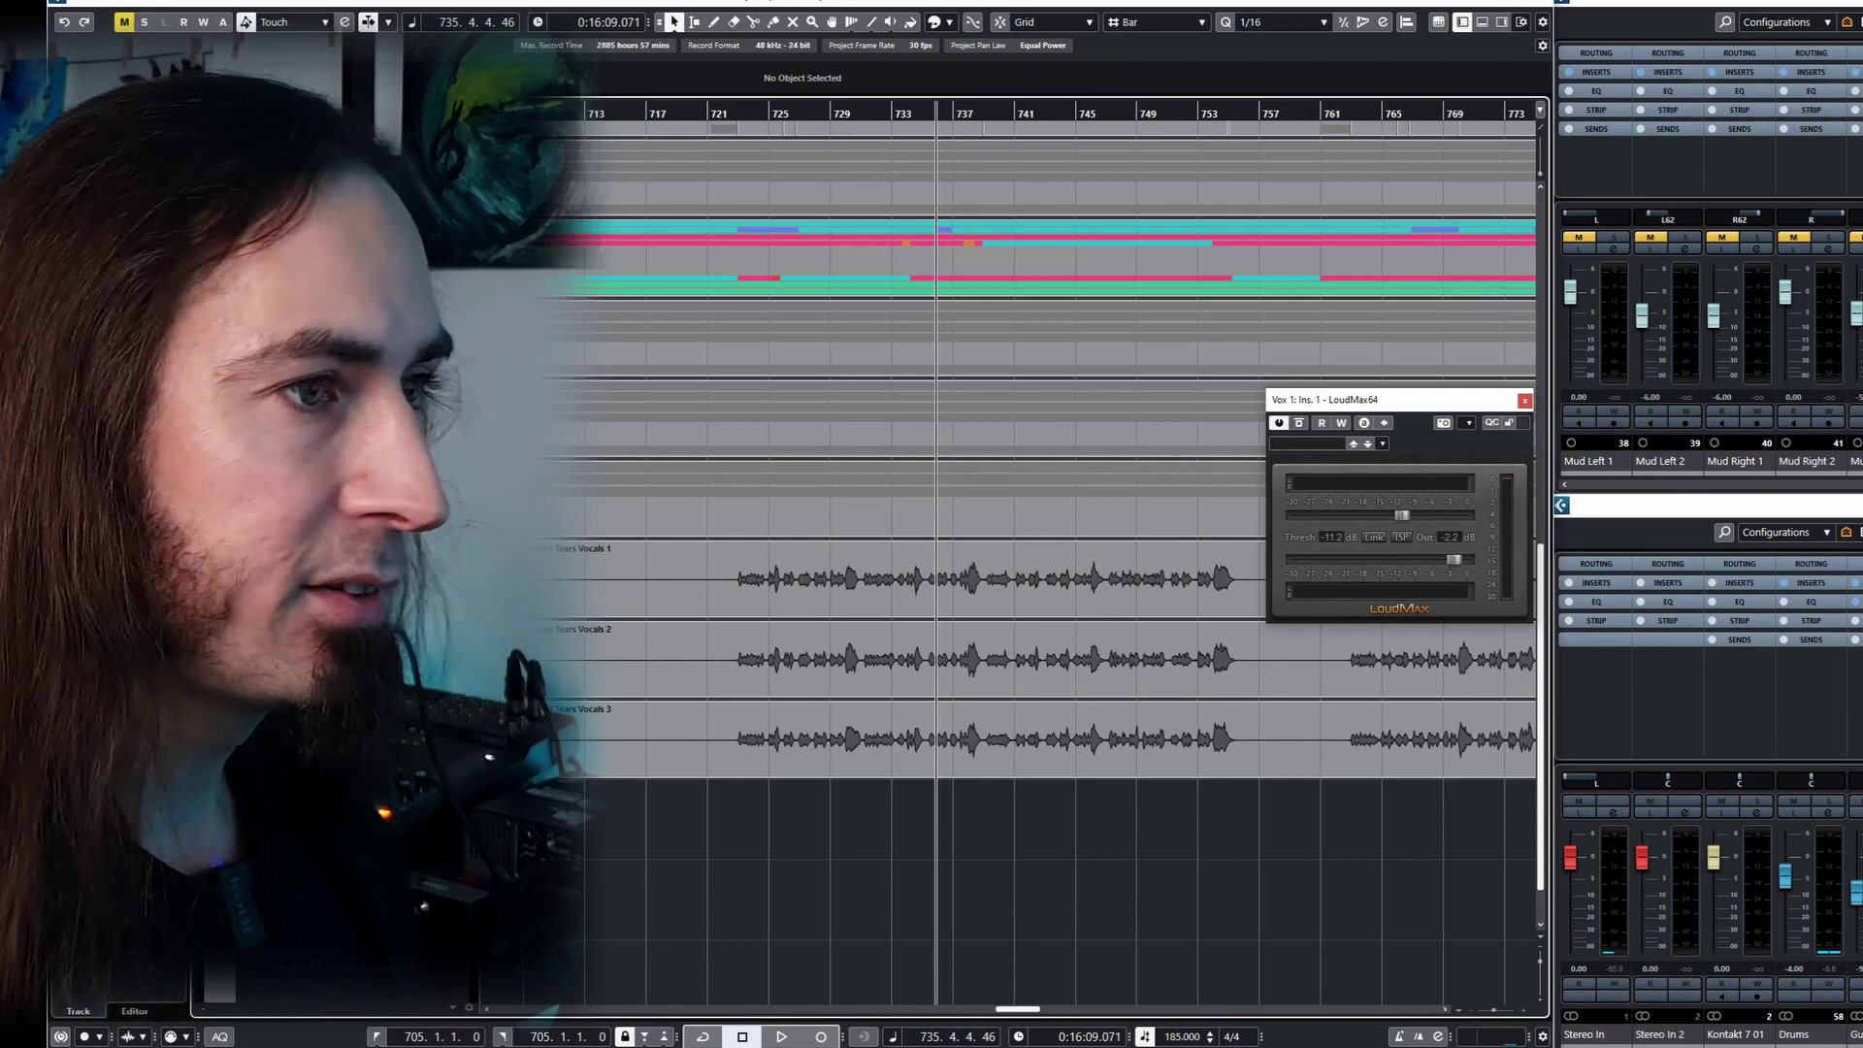
{"action": "left_click", "coordinate": [1524, 400]}
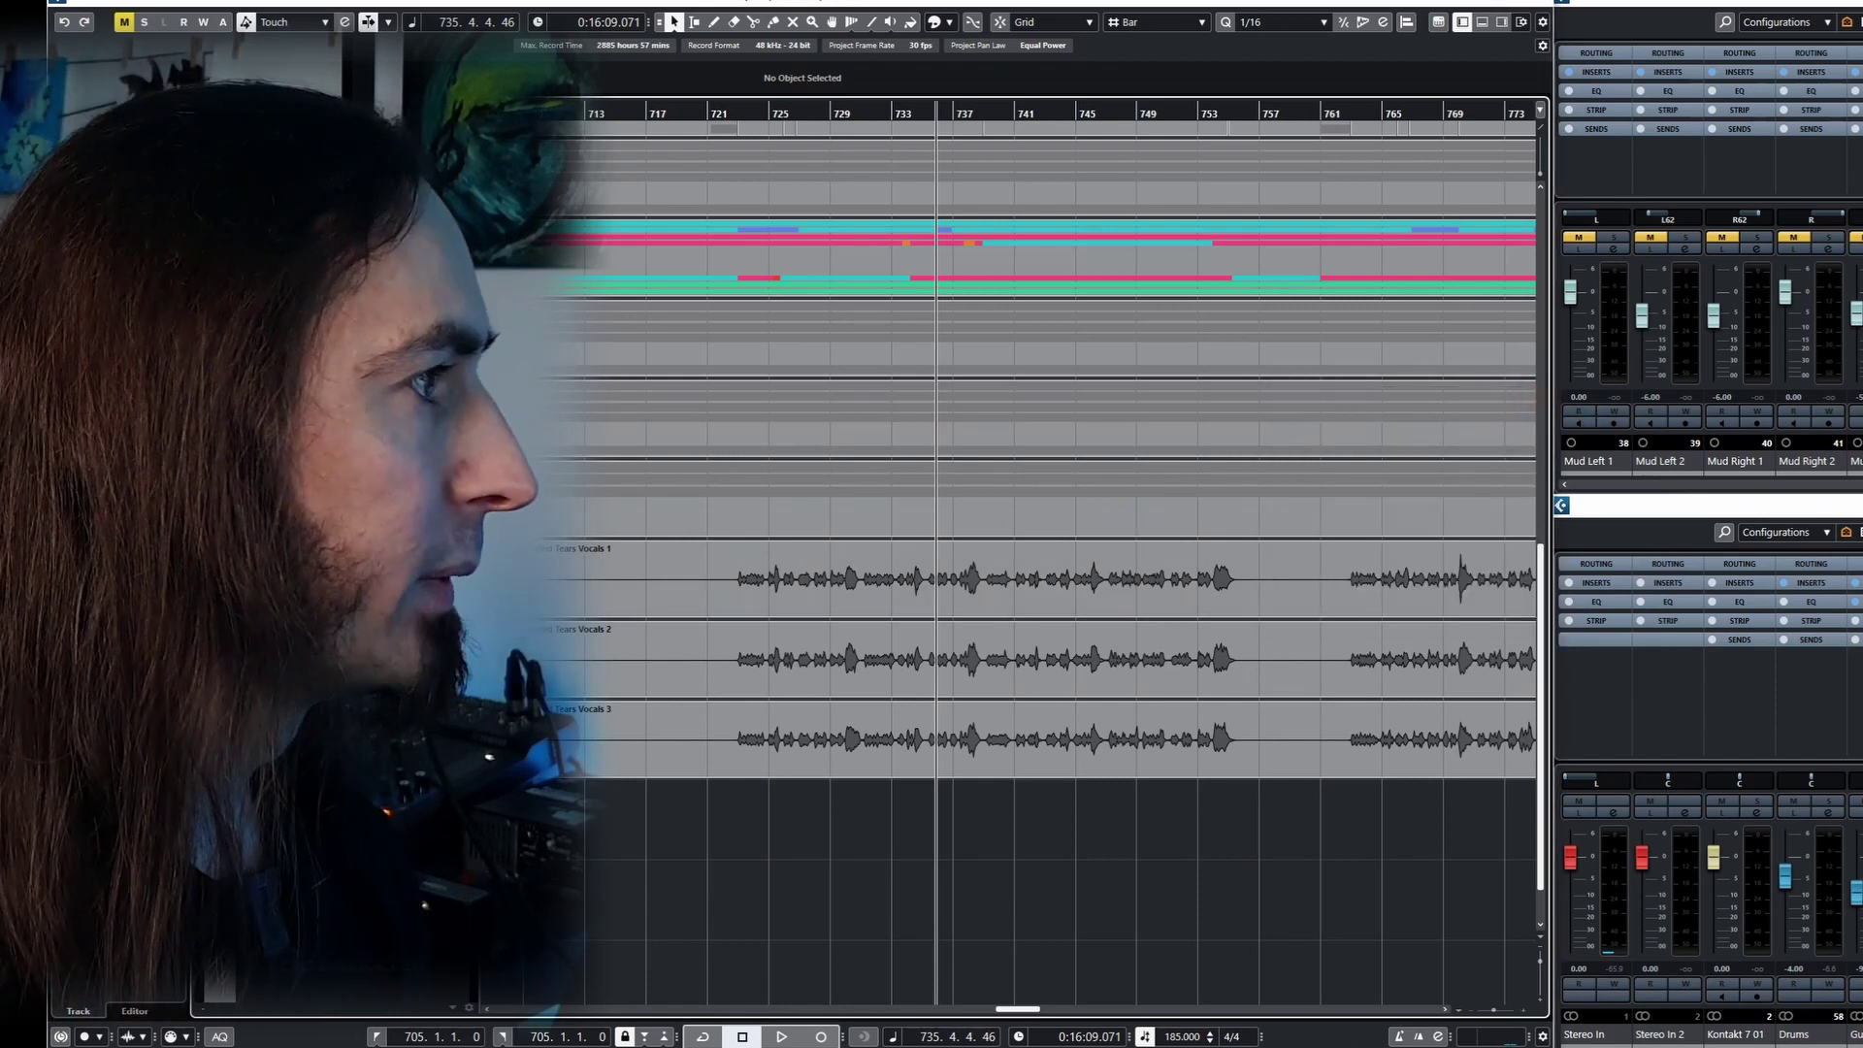
{"action": "key", "text": "e"}
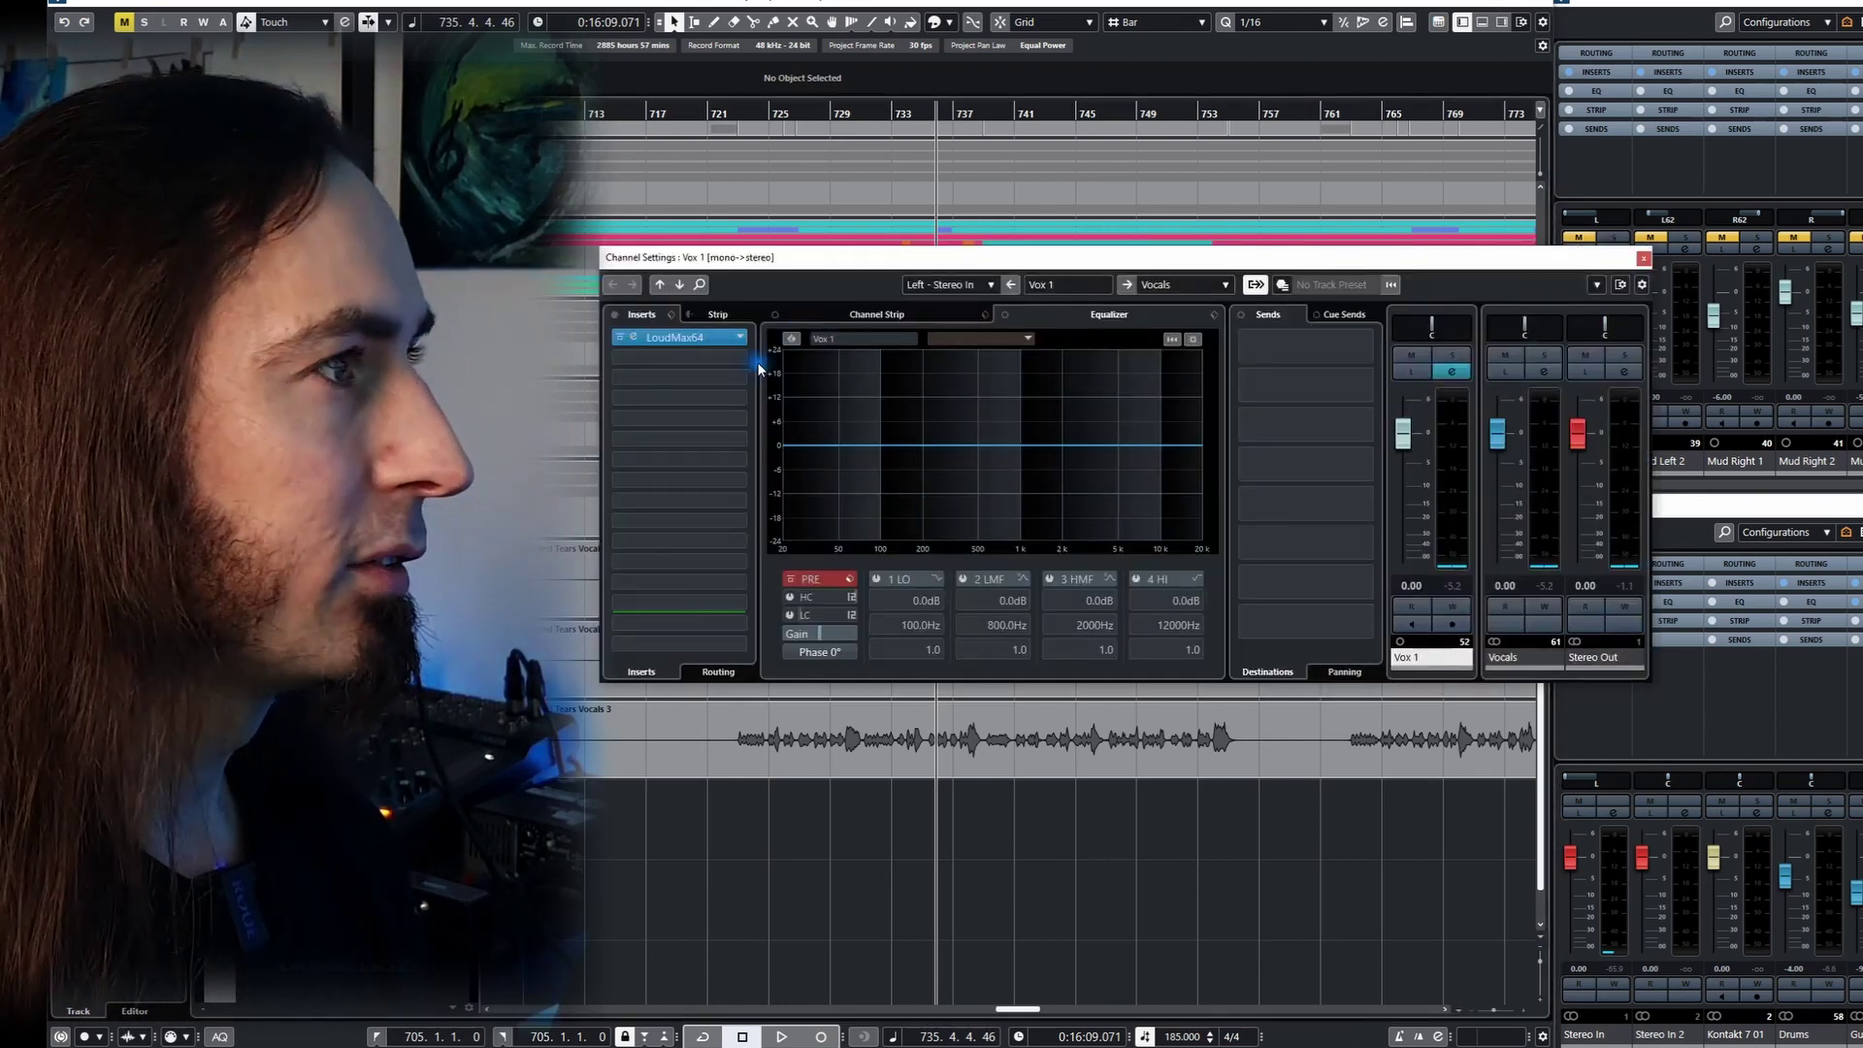
{"action": "left_click", "coordinate": [740, 338]}
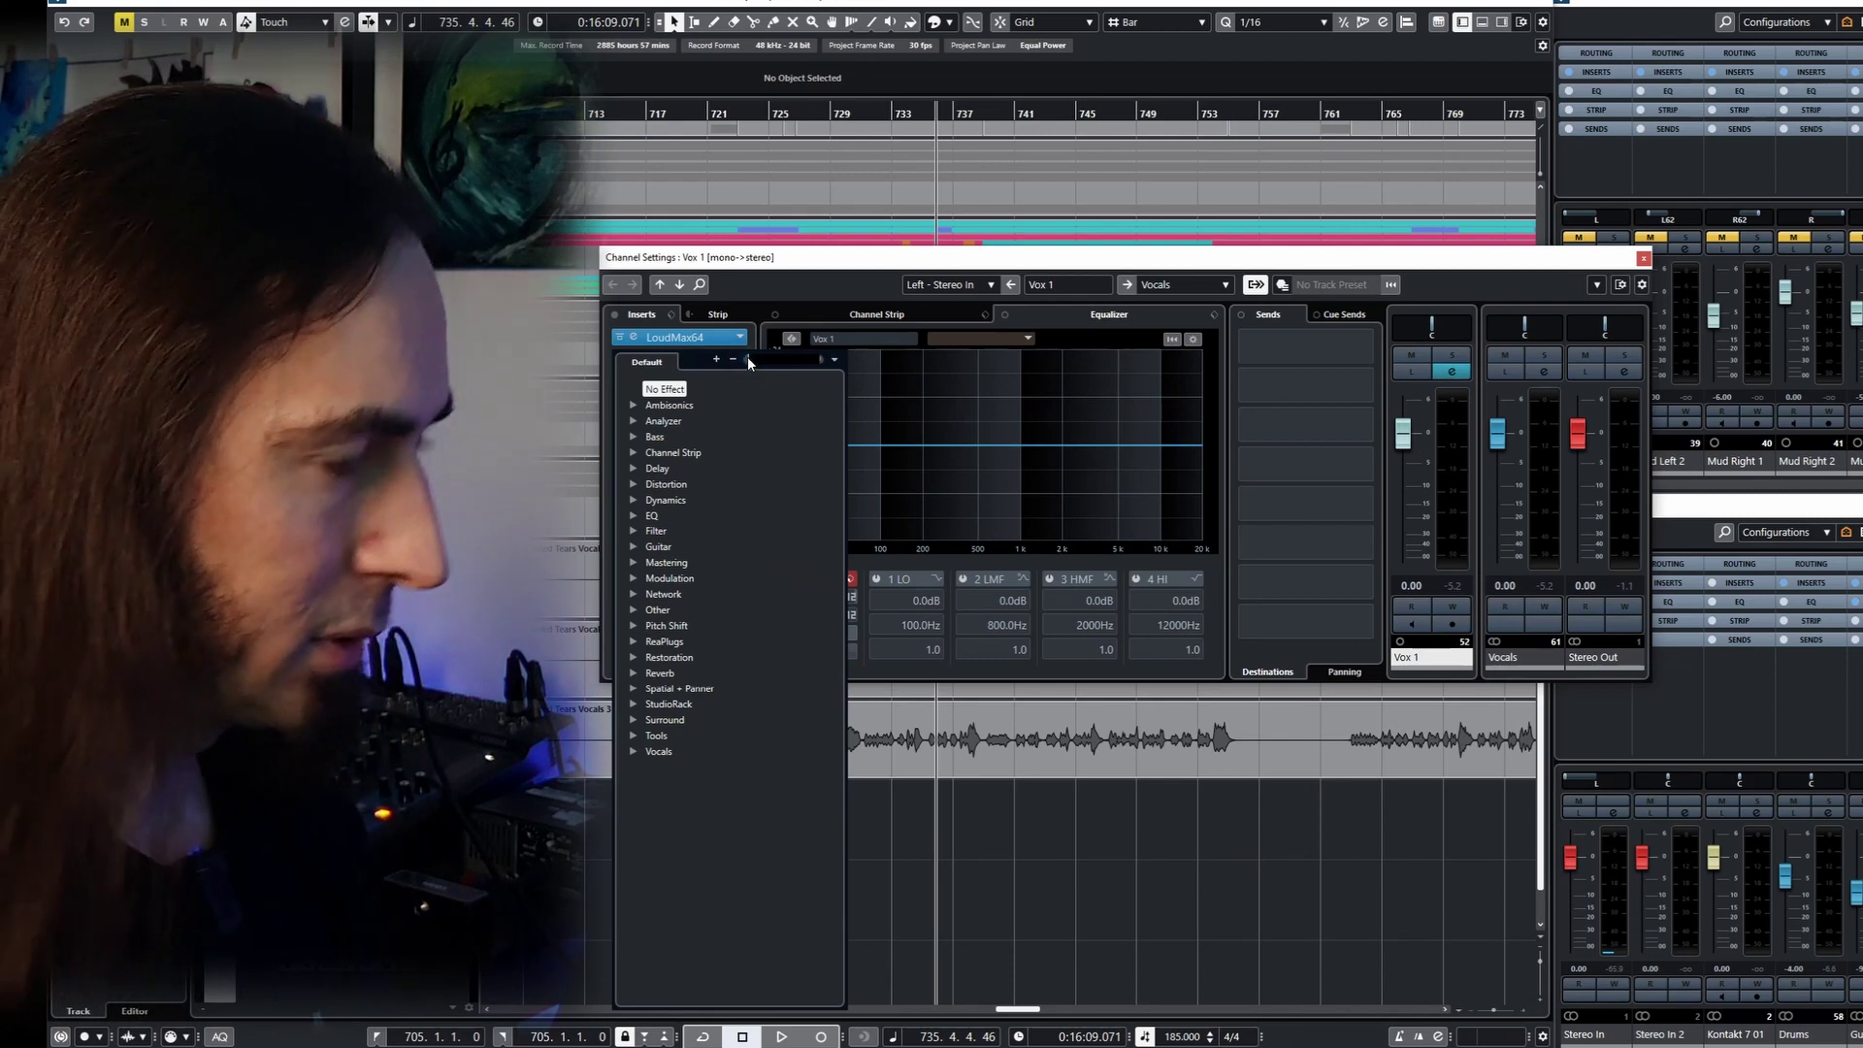
{"action": "left_click", "coordinate": [641, 751]}
{"action": "left_click", "coordinate": [640, 751]}
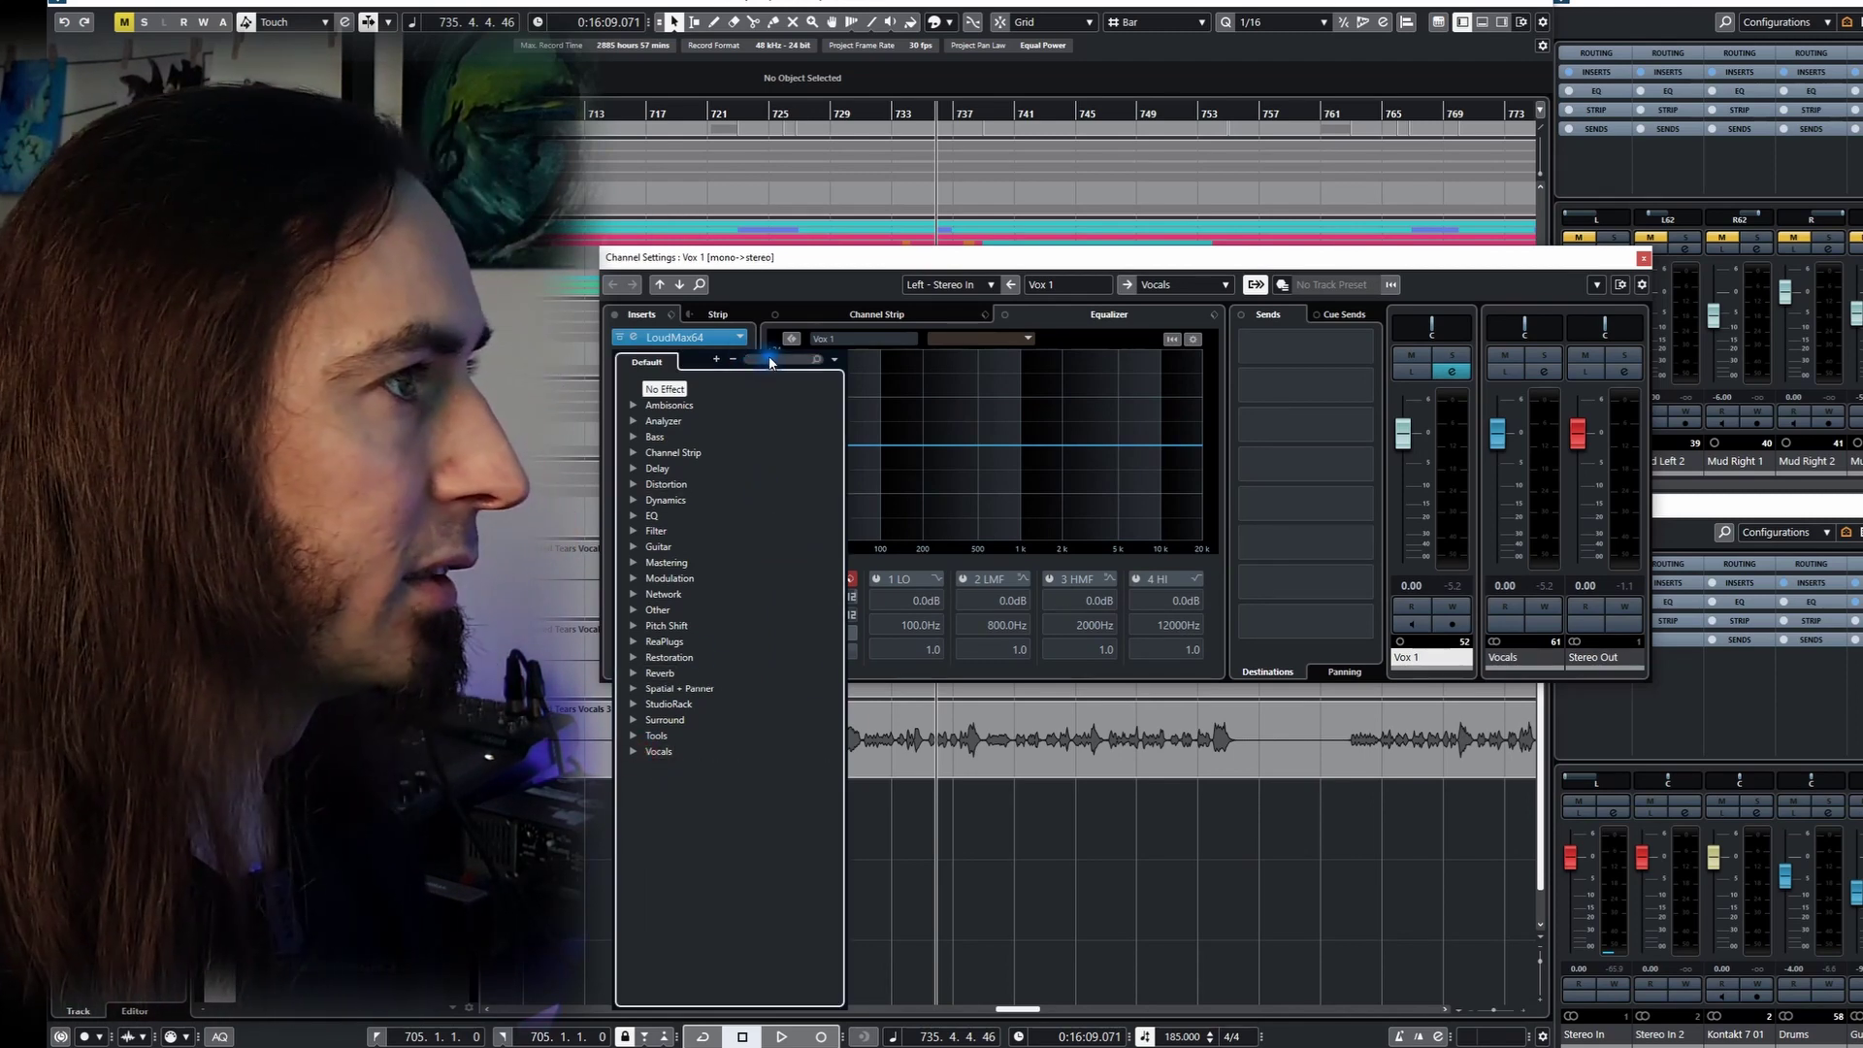
{"action": "left_click", "coordinate": [770, 359]}
{"action": "type", "text": "double"}
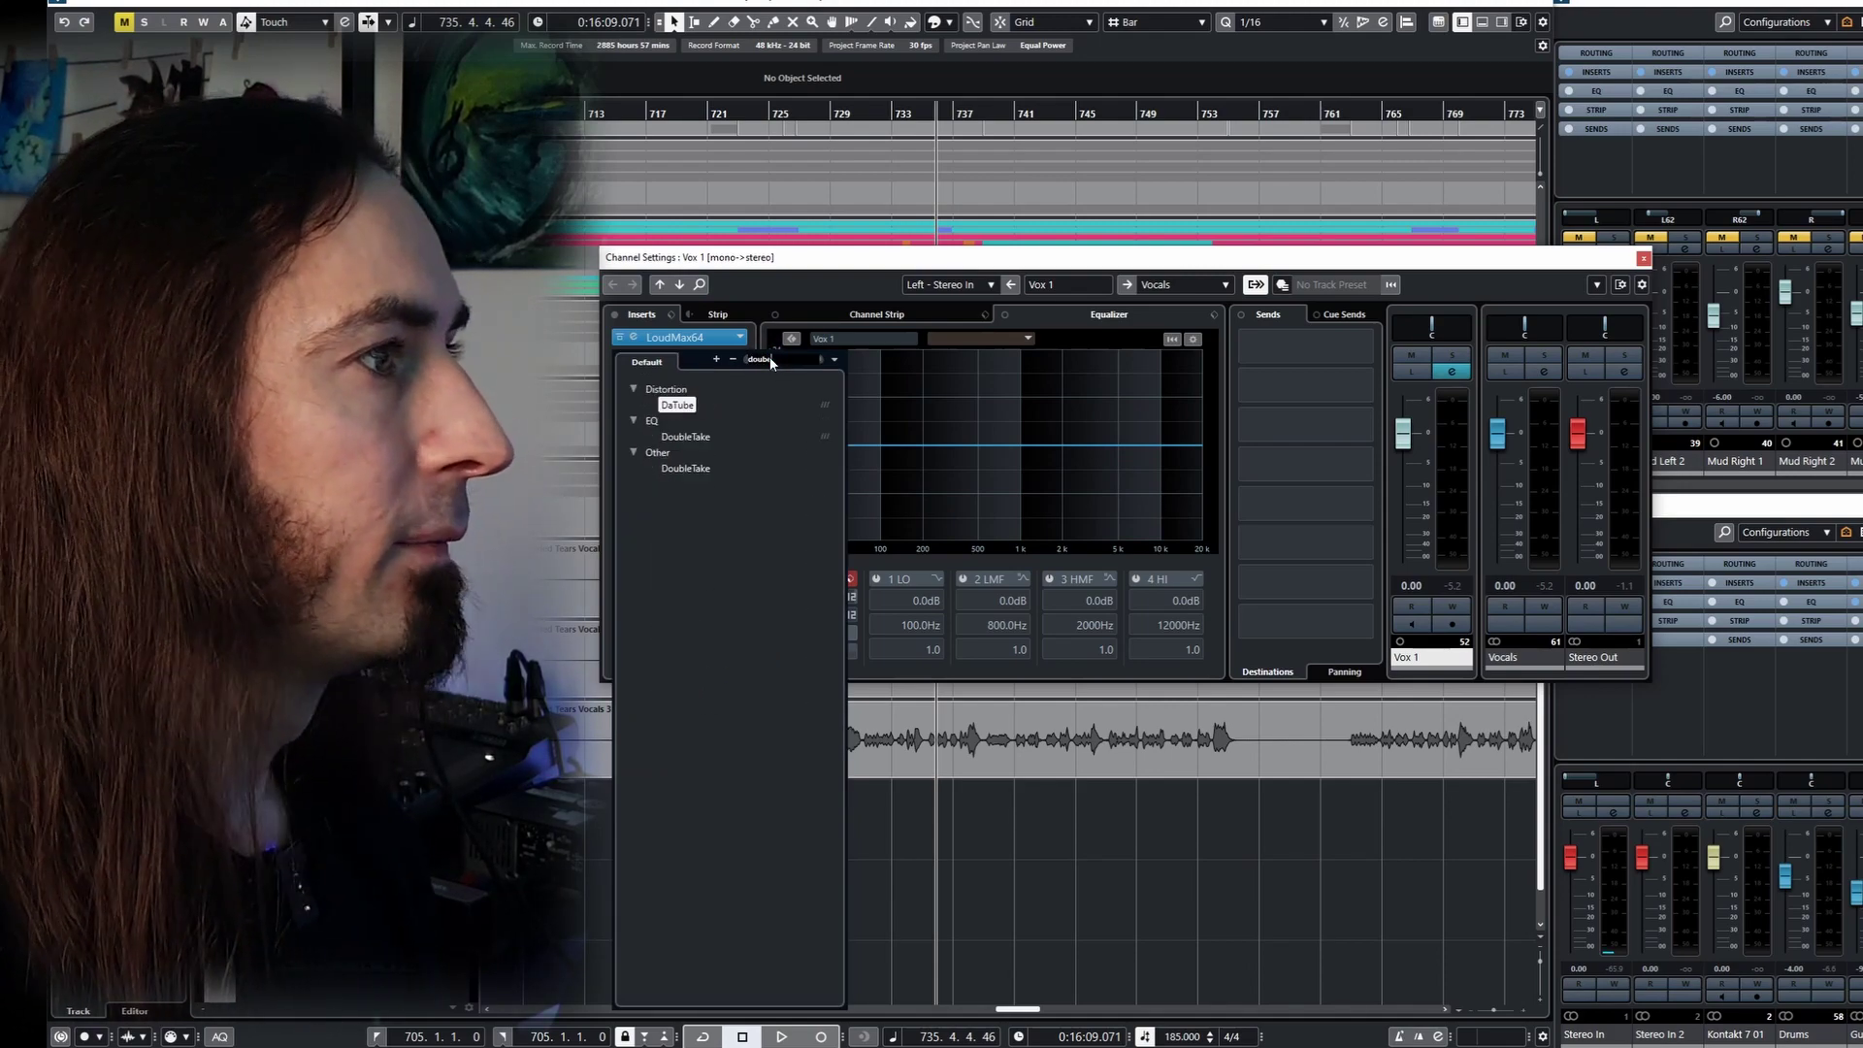
{"action": "left_click", "coordinate": [696, 434]}
{"action": "left_click", "coordinate": [696, 434]}
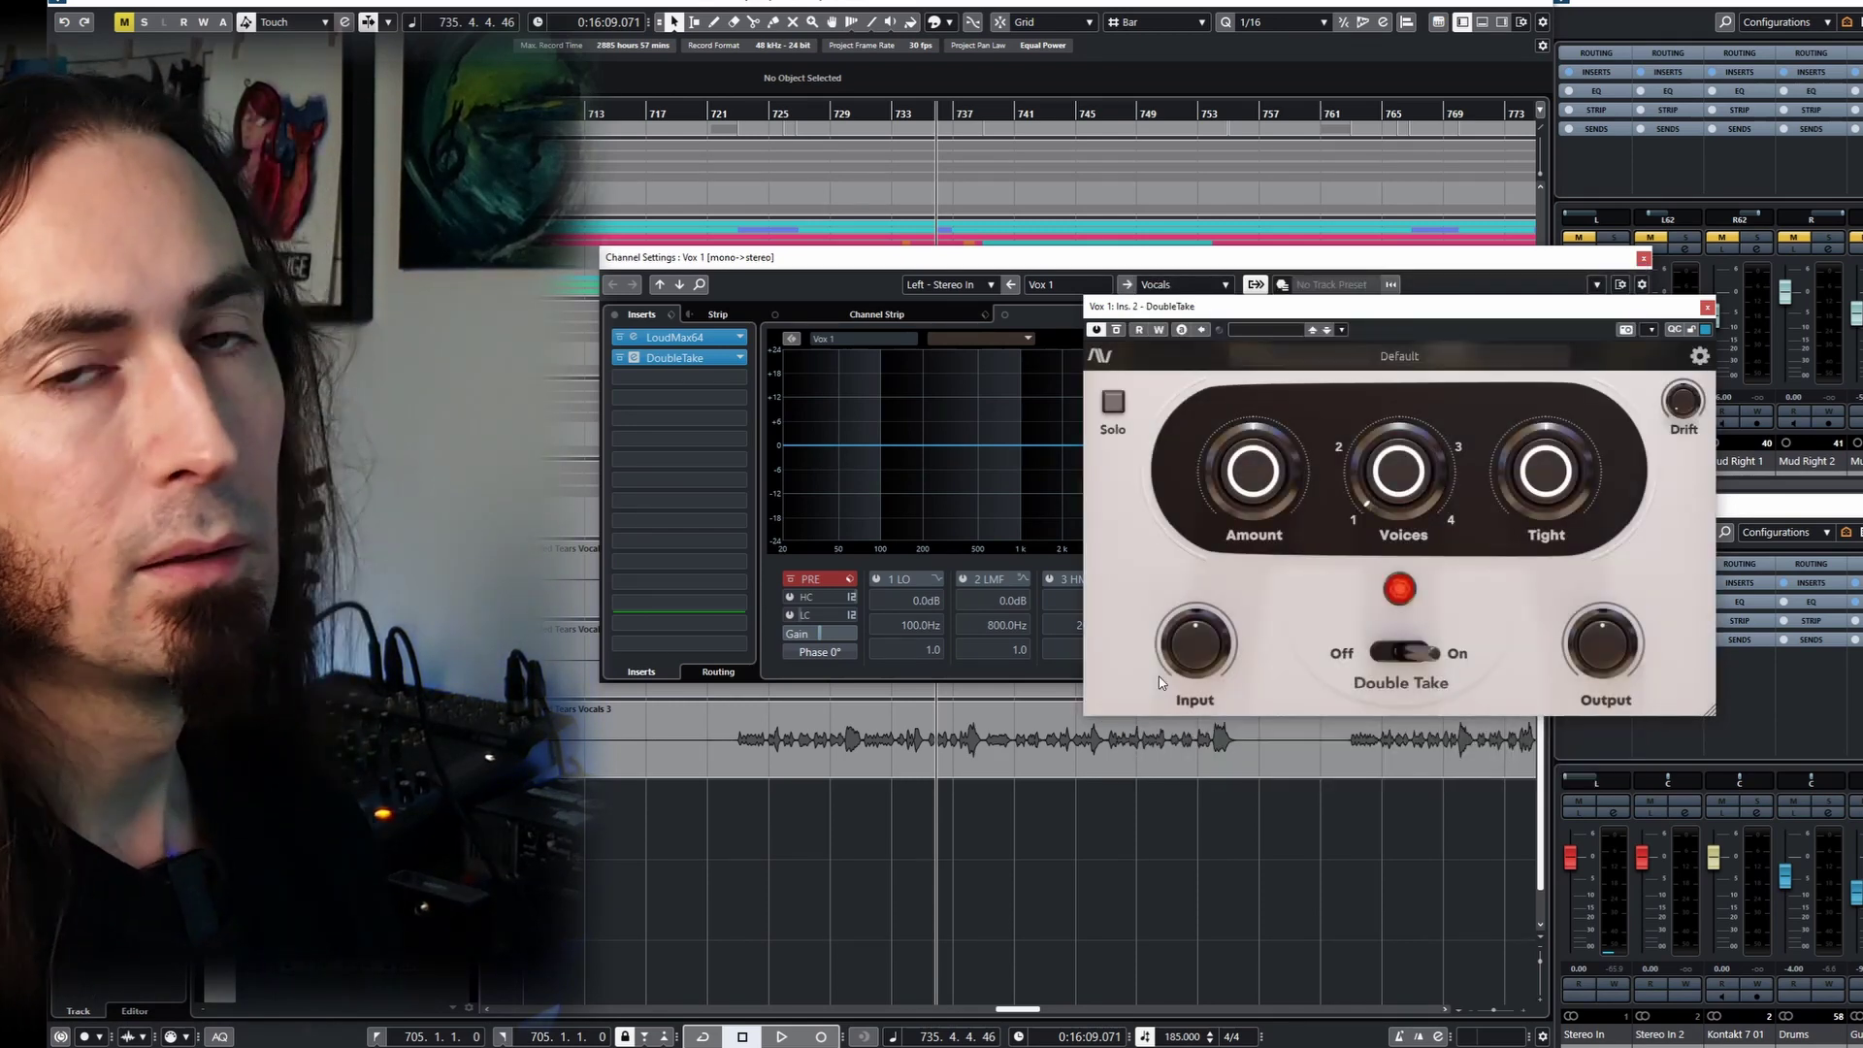
- Solo Vox 1 and move the DoubleTake panel to the top, enlarging it by its corner
{"action": "left_click_drag", "start_coordinate": [1375, 306], "coordinate": [1084, 505]}
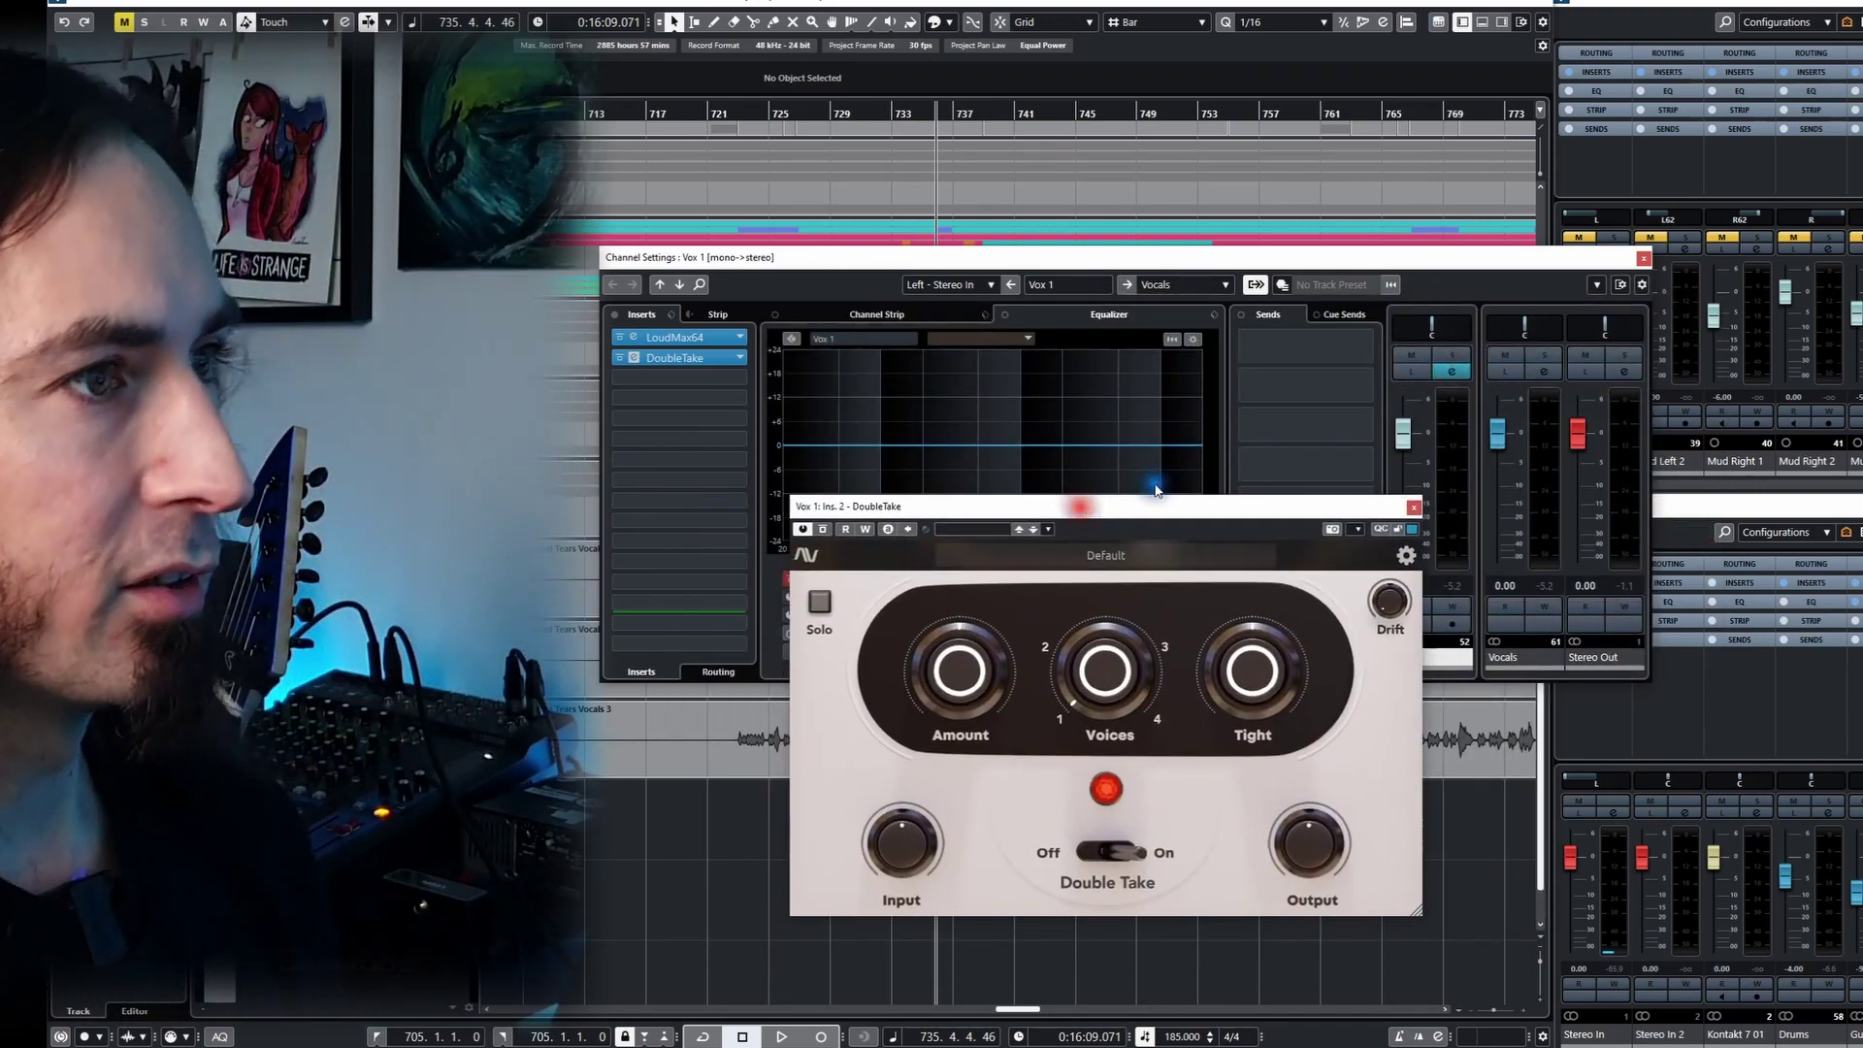
{"action": "left_click", "coordinate": [1443, 355]}
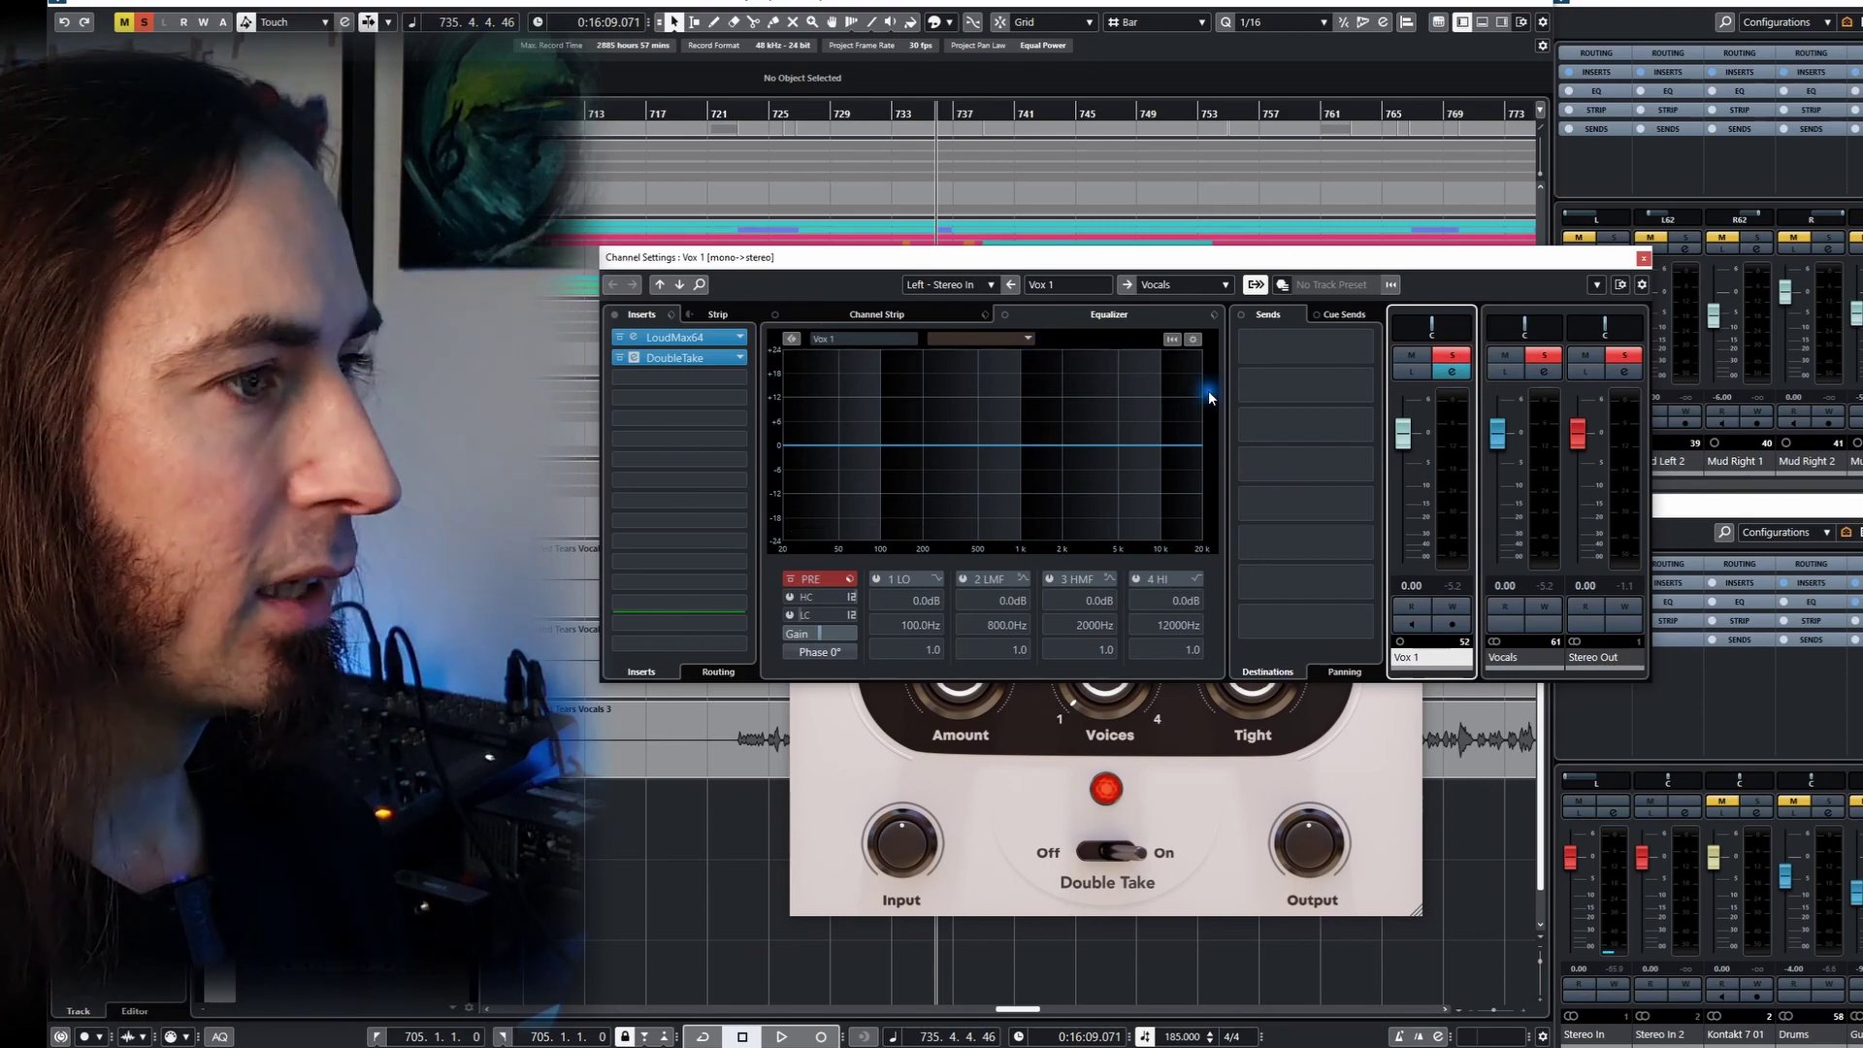
{"action": "left_click", "coordinate": [1412, 742]}
{"action": "left_click_drag", "start_coordinate": [1203, 505], "coordinate": [1199, 136]}
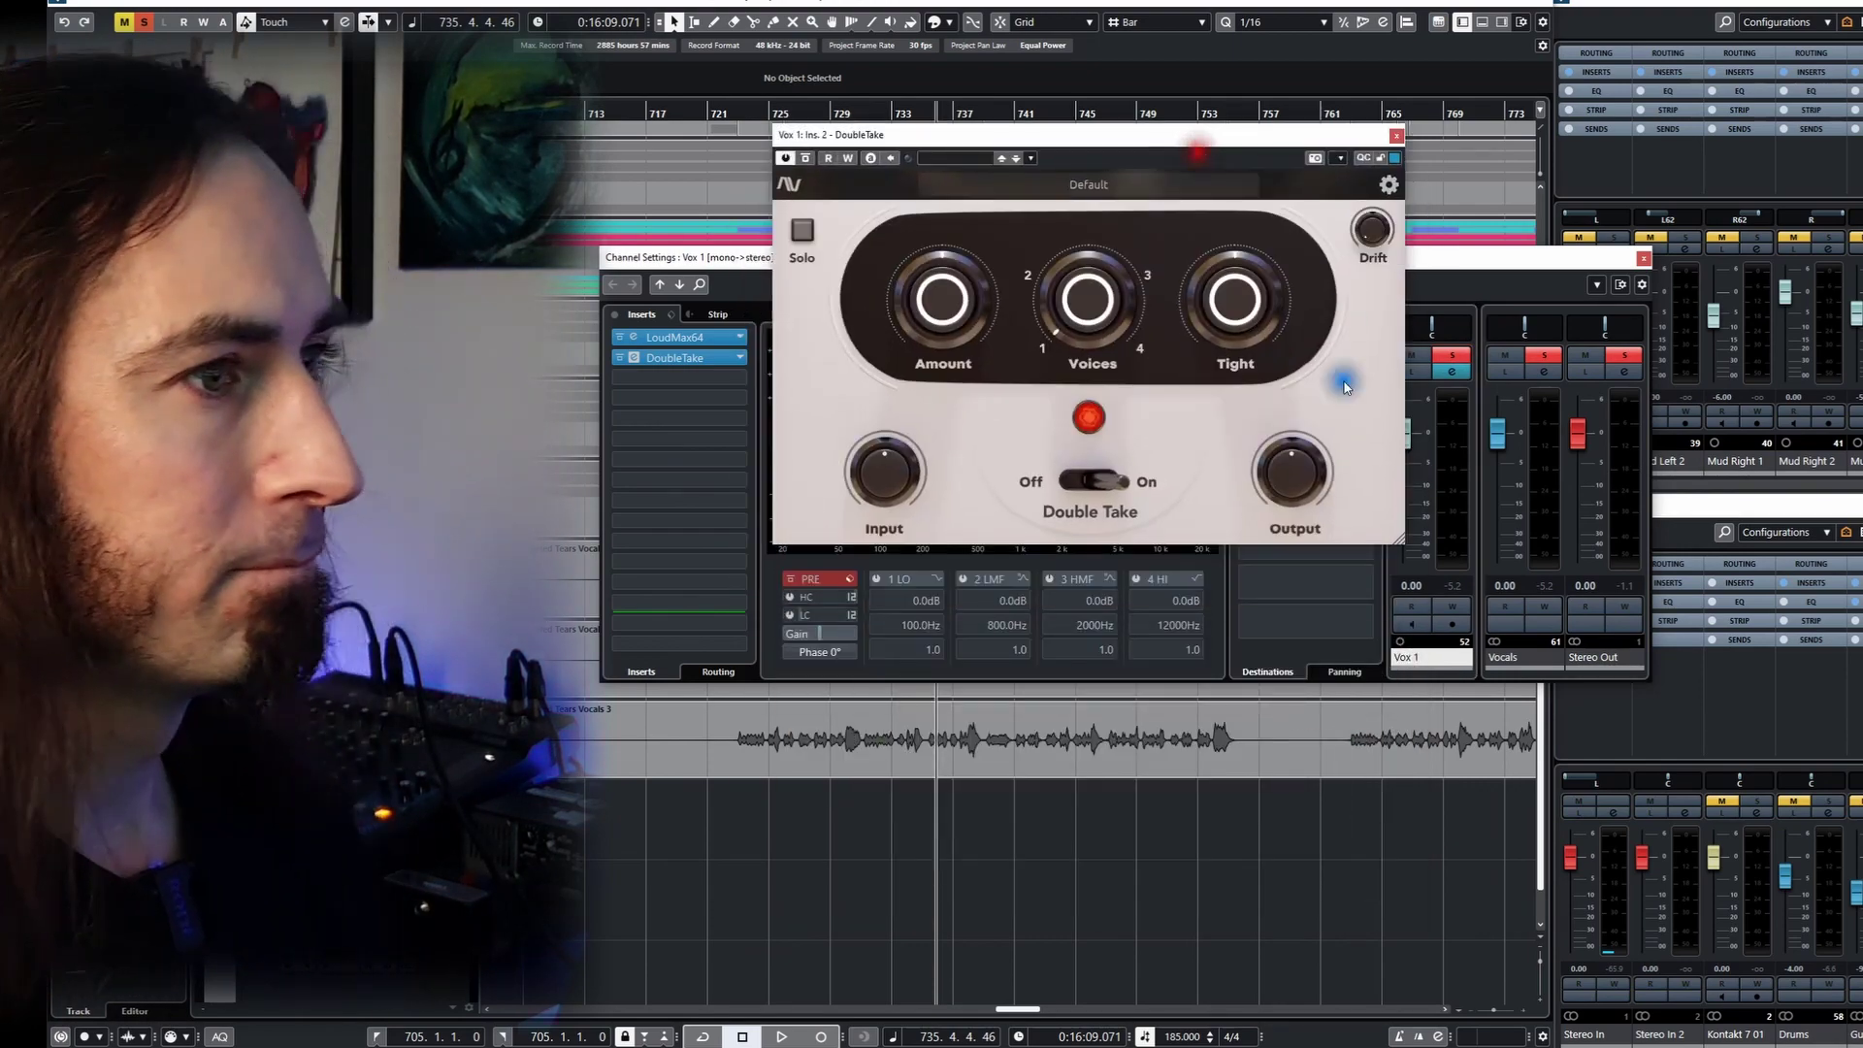
{"action": "left_click_drag", "start_coordinate": [1404, 542], "coordinate": [1772, 762]}
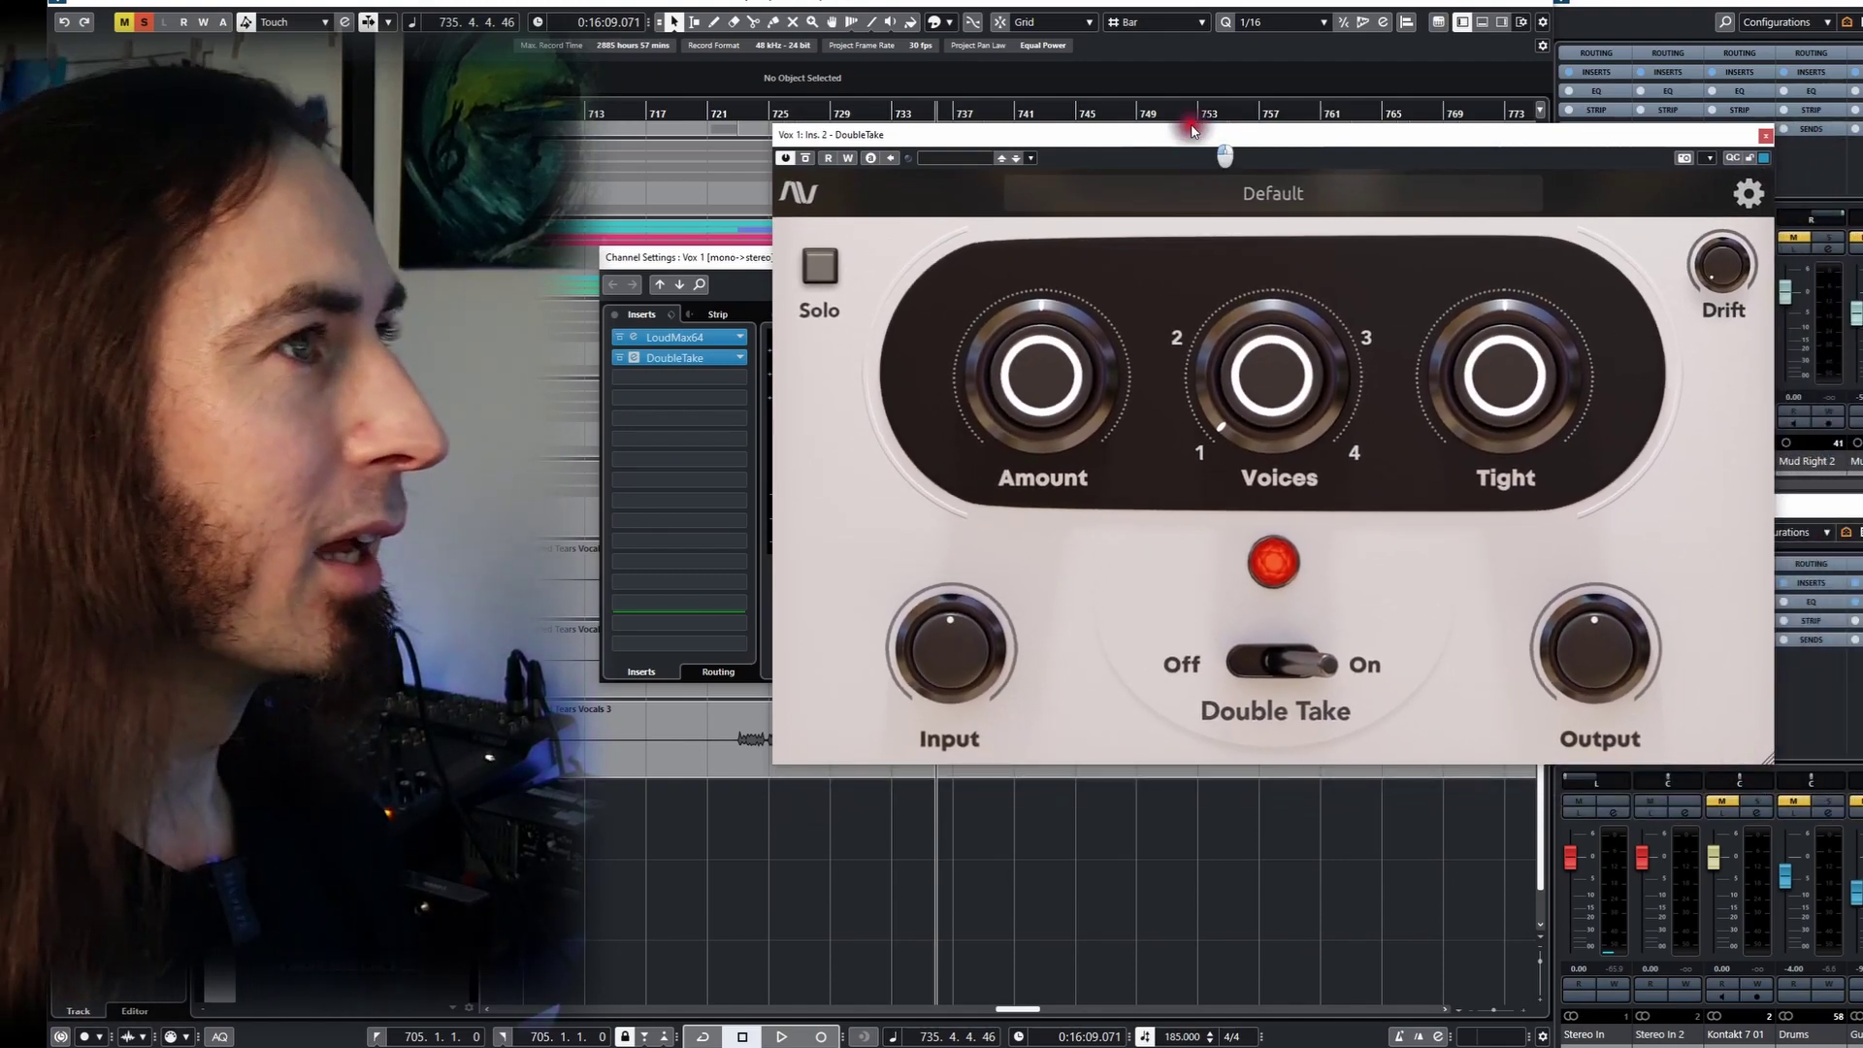
{"action": "left_click_drag", "start_coordinate": [1192, 129], "coordinate": [1127, 89]}
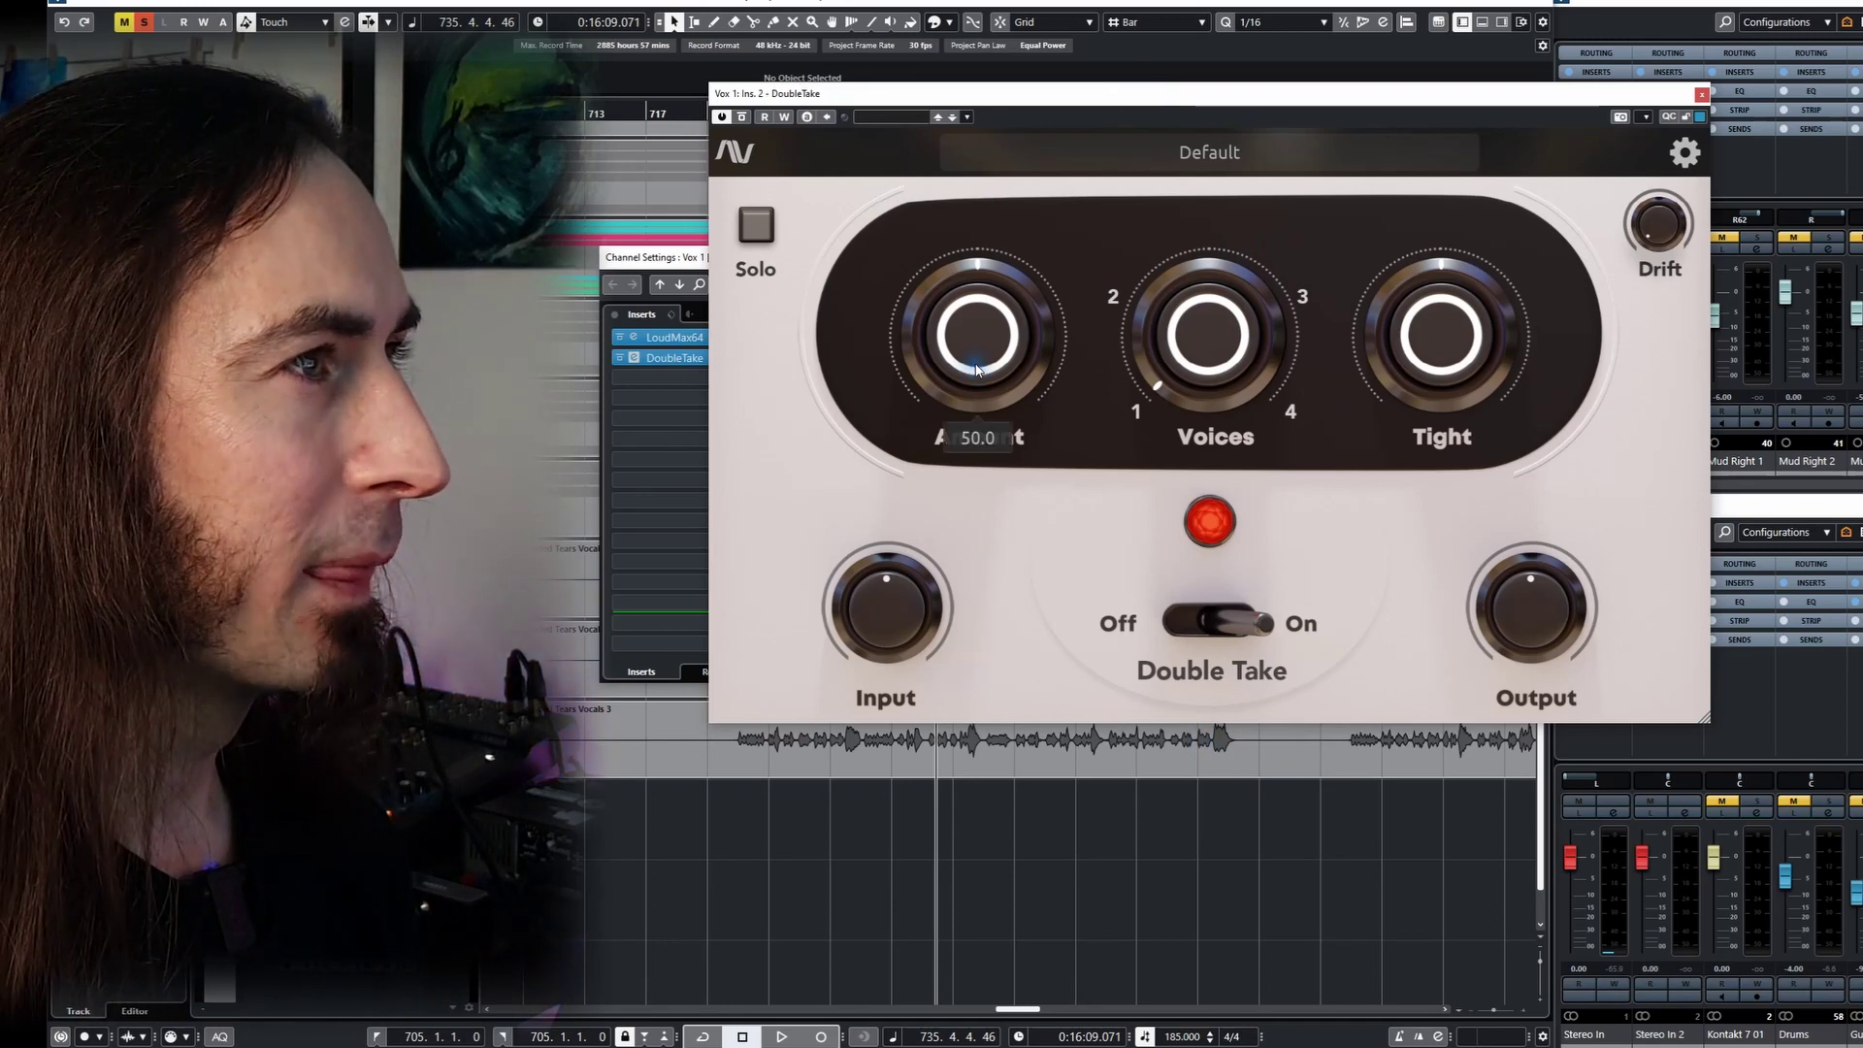
- Play the vocal while trying DoubleTake voice counts from 1 to 4 and raising Amount to about 94
{"action": "mouse_move", "coordinate": [1114, 339]}
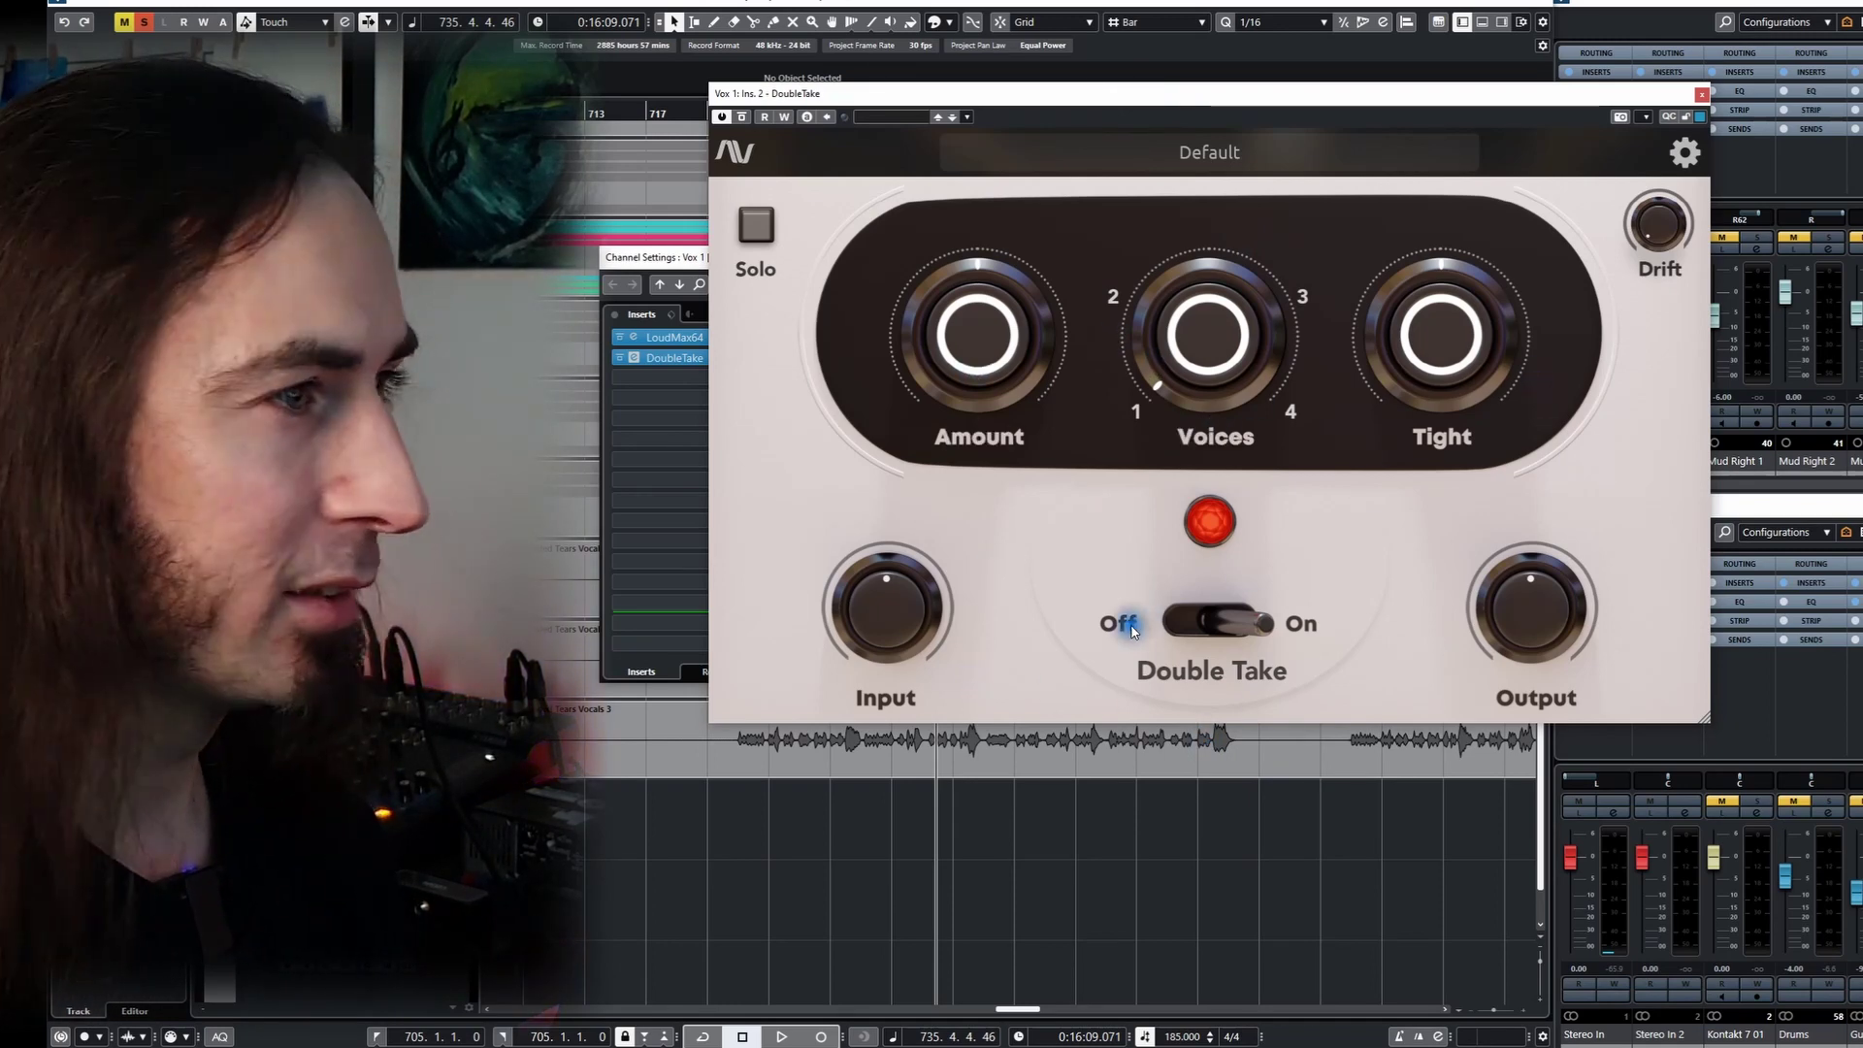
{"action": "key", "text": "space"}
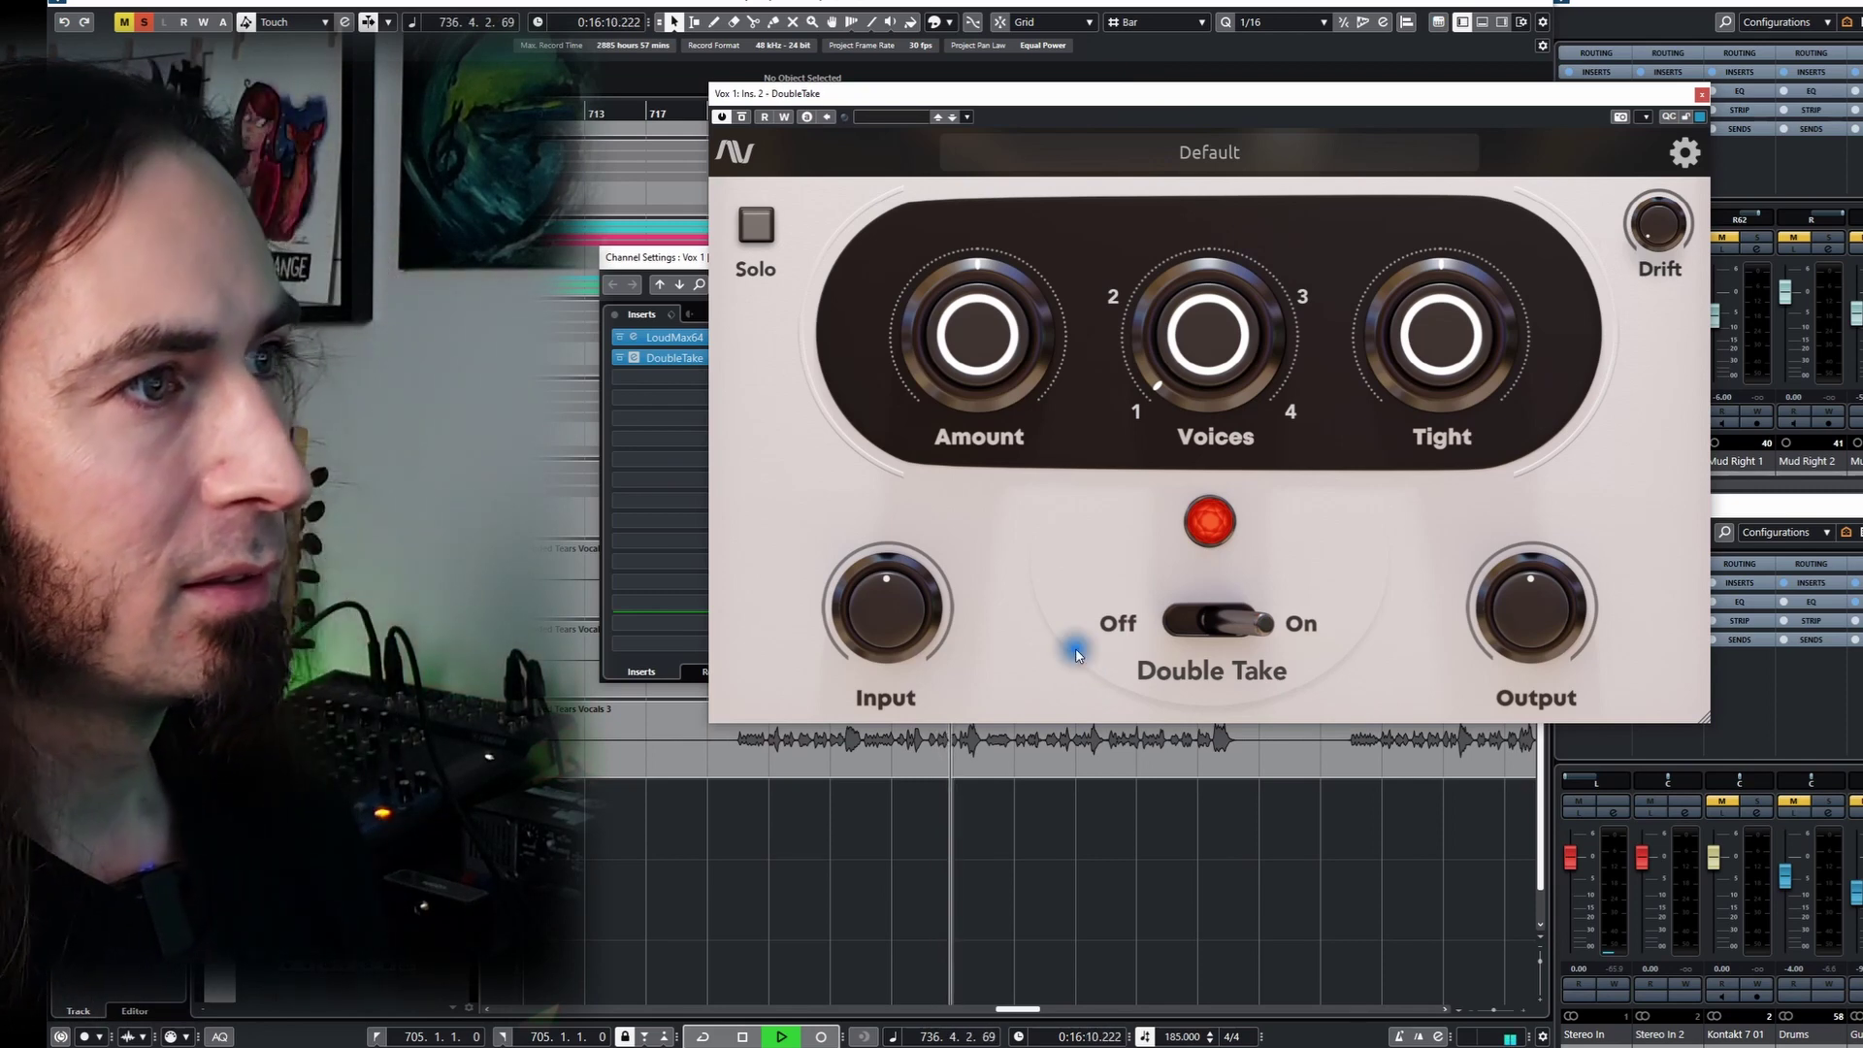
{"action": "mouse_move", "coordinate": [1146, 410]}
{"action": "left_click_drag", "start_coordinate": [1146, 409], "coordinate": [1150, 254]}
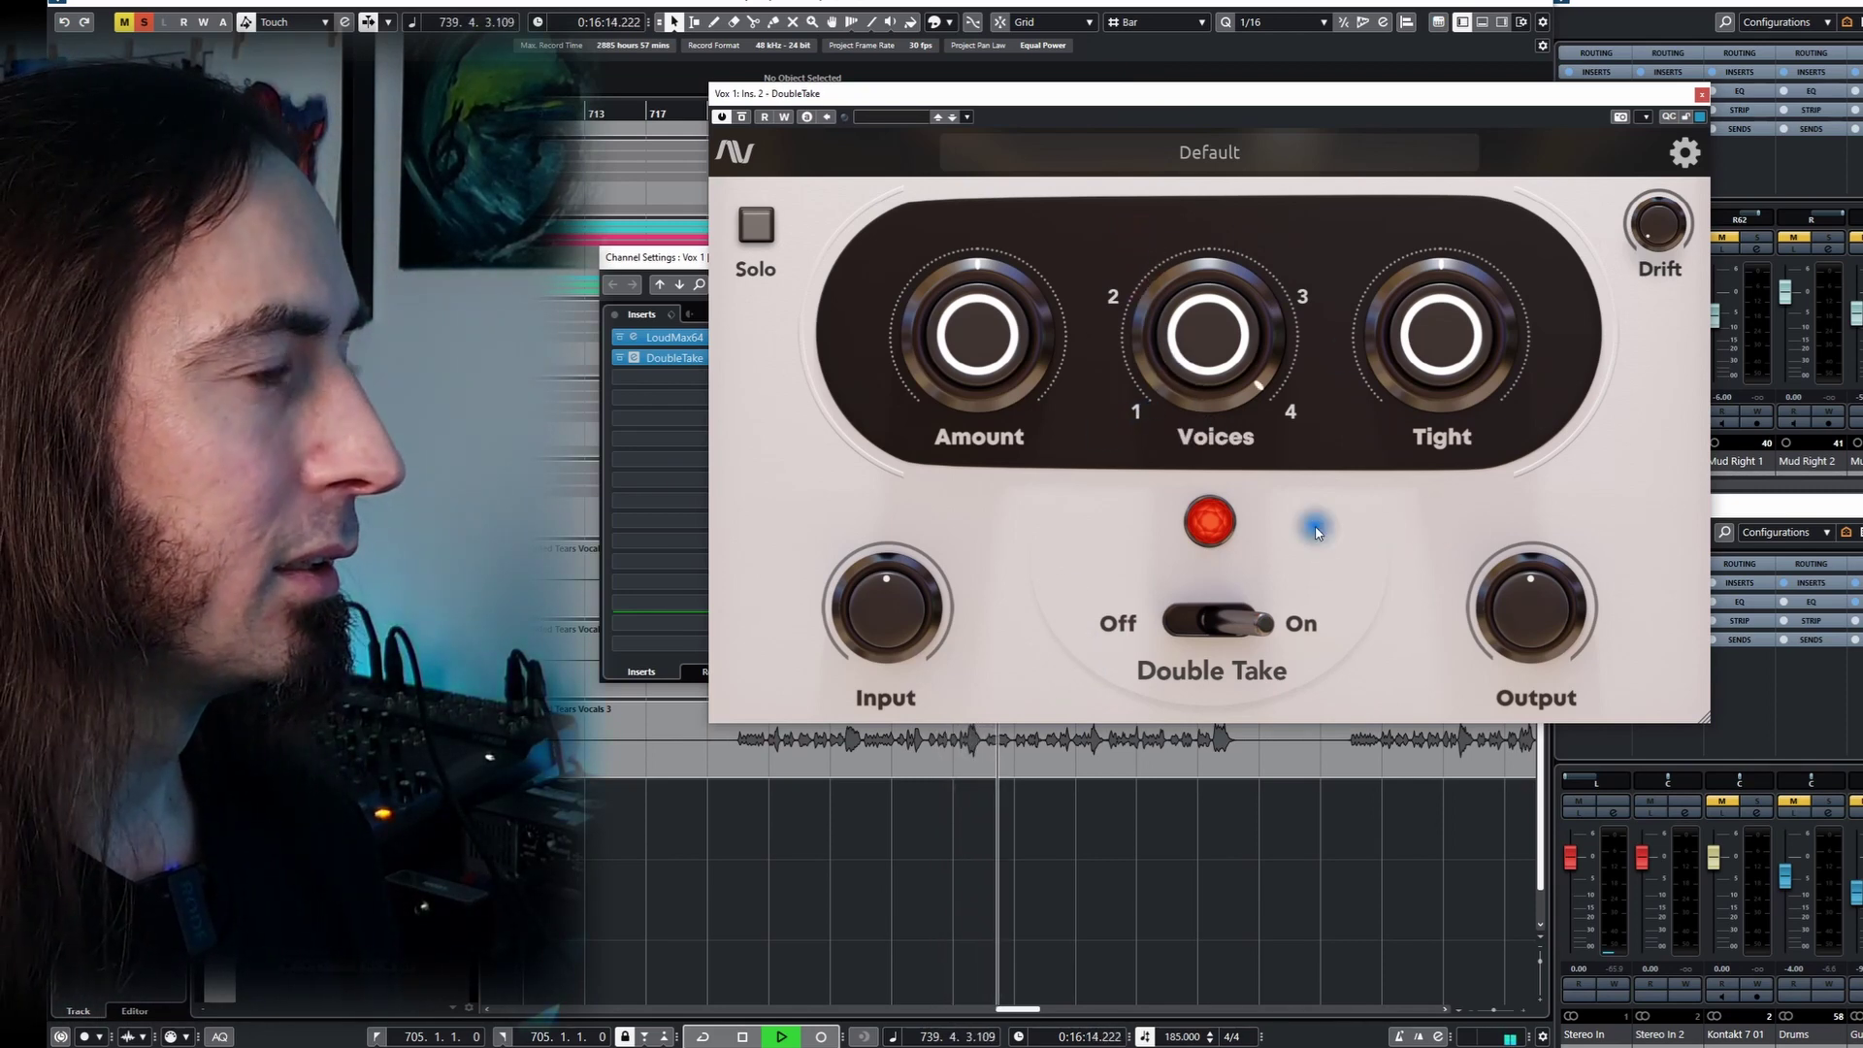
{"action": "left_click_drag", "start_coordinate": [1160, 335], "coordinate": [1148, 299]}
{"action": "left_click_drag", "start_coordinate": [976, 359], "coordinate": [930, 482]}
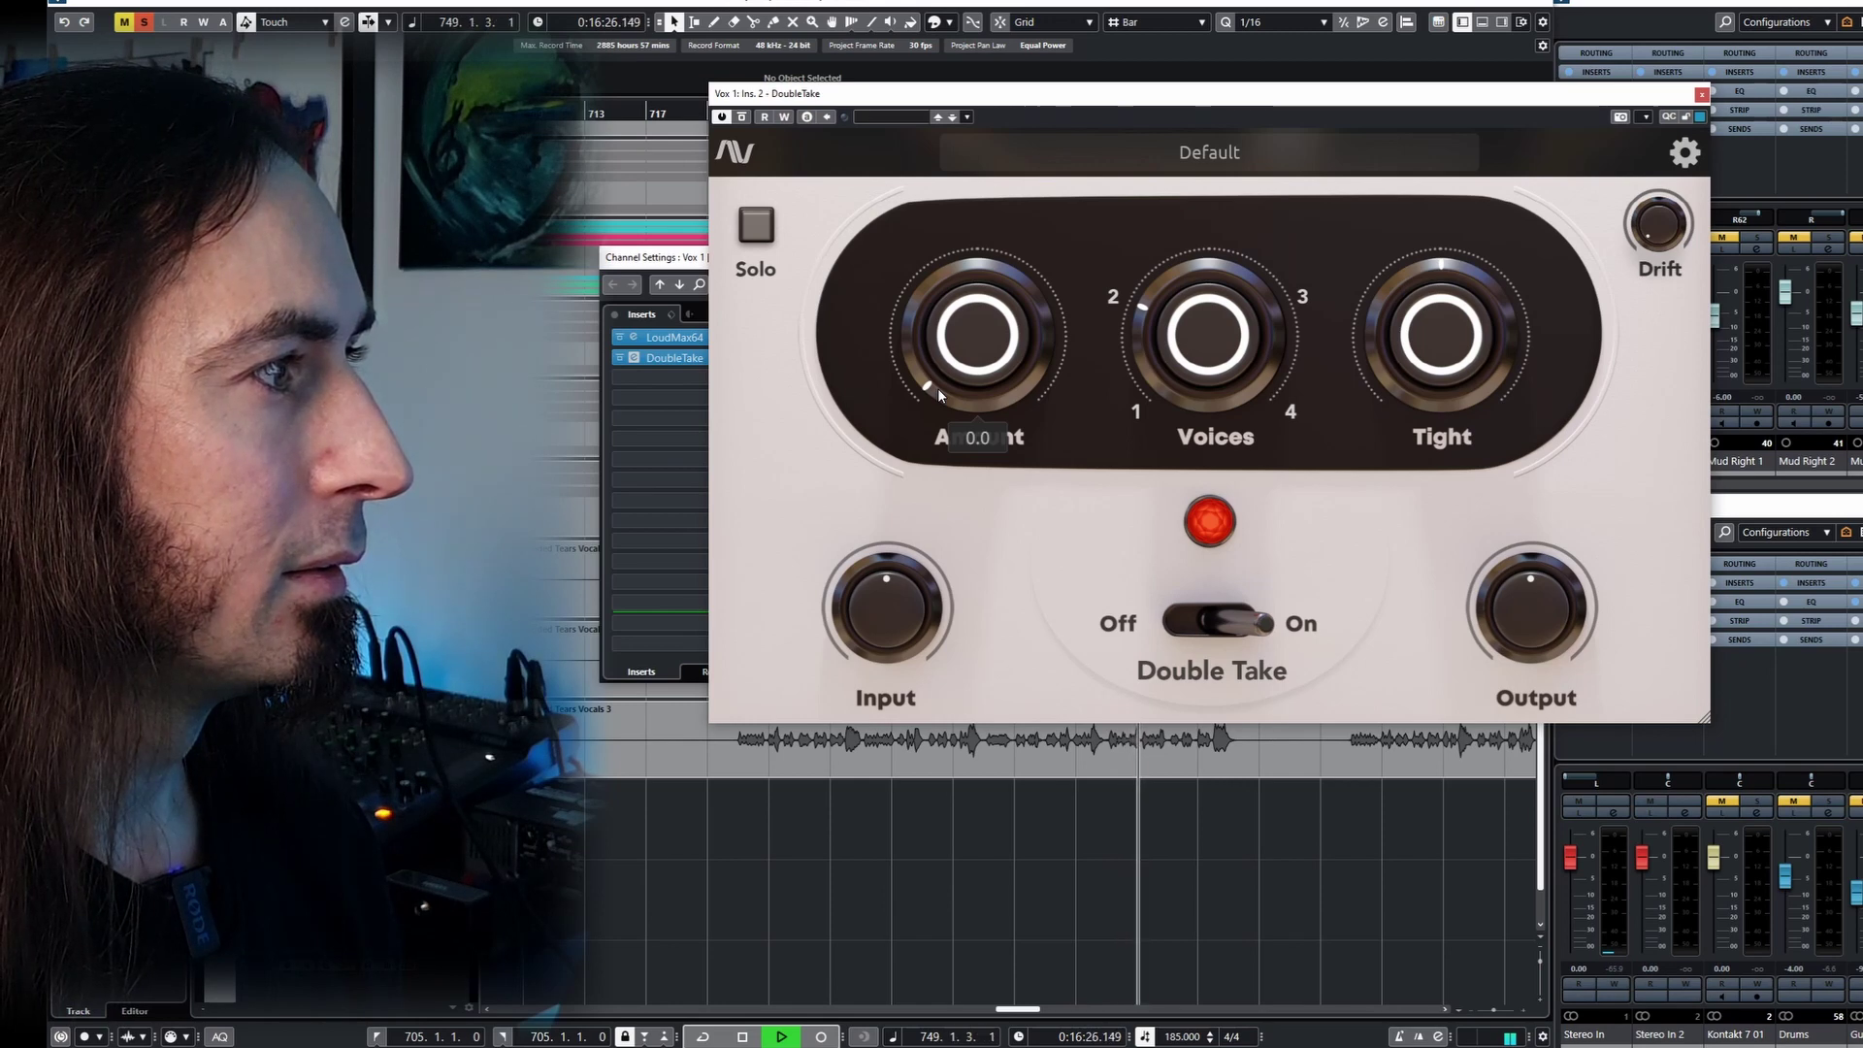
{"action": "key", "text": "space"}
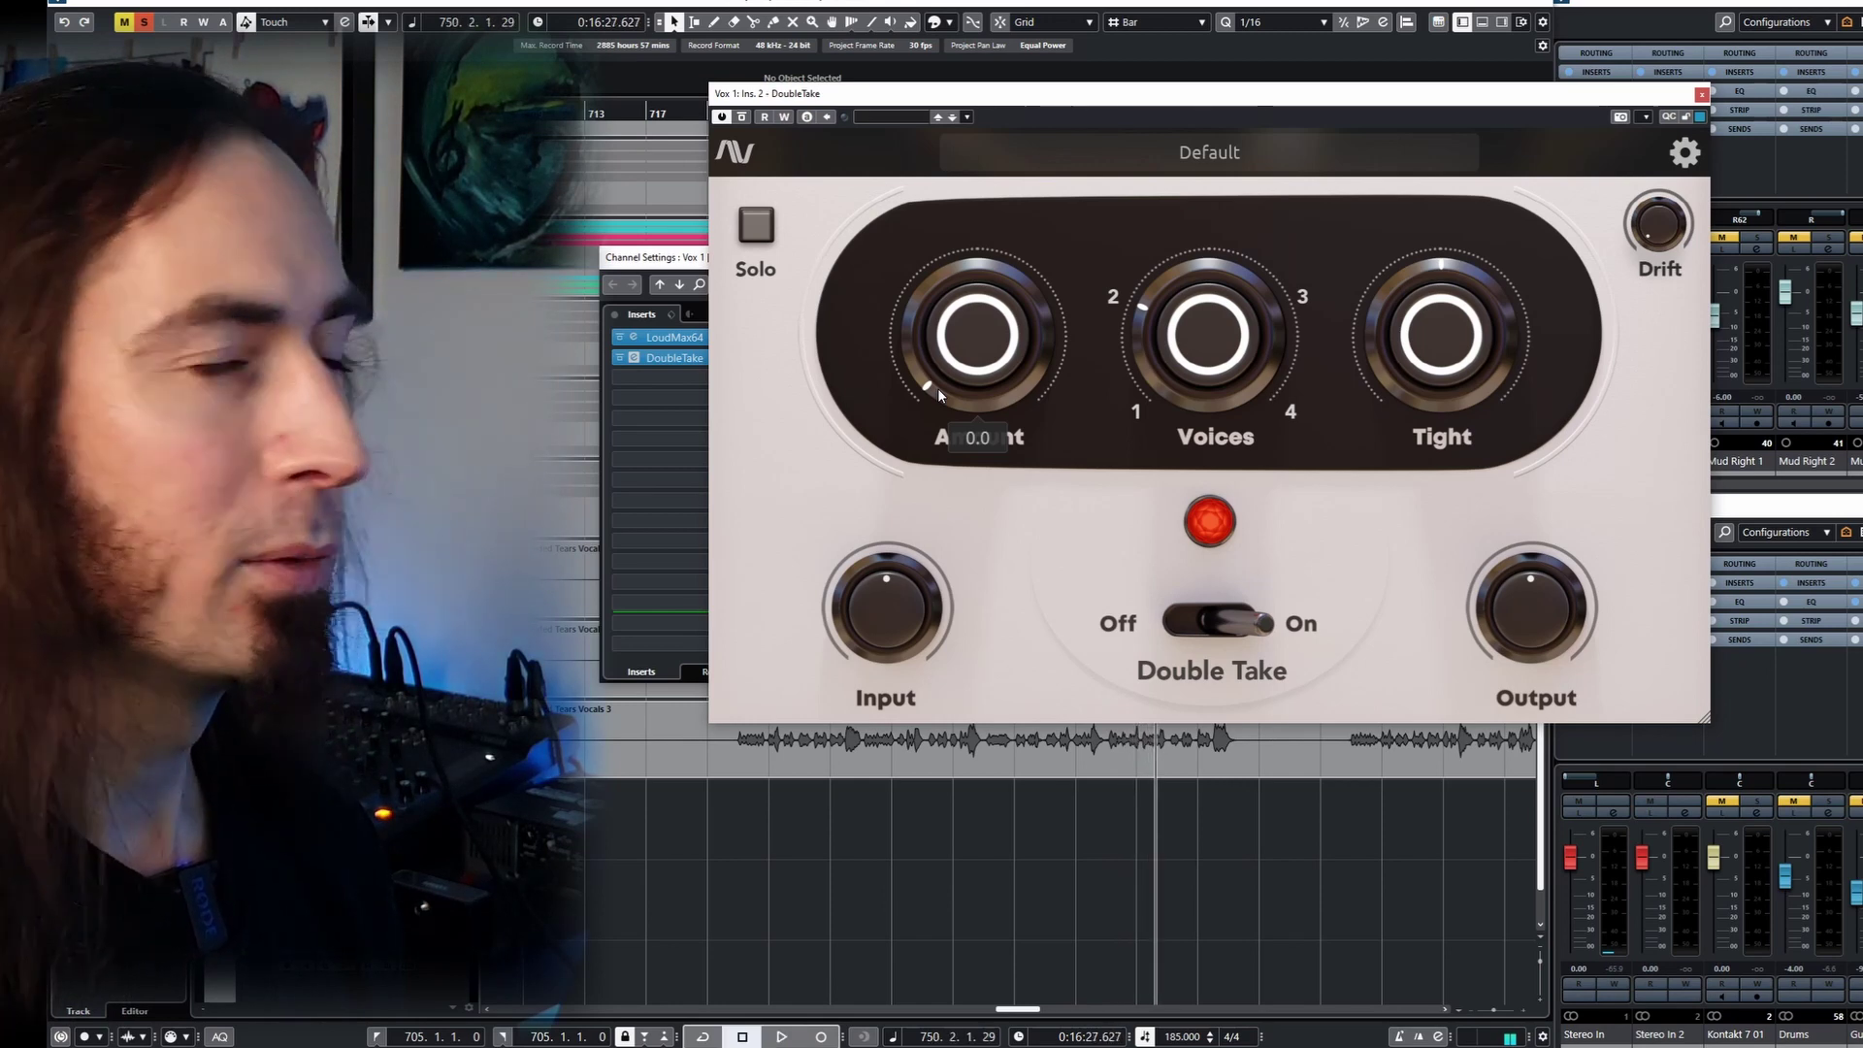
{"action": "left_click_drag", "start_coordinate": [937, 387], "coordinate": [910, 297]}
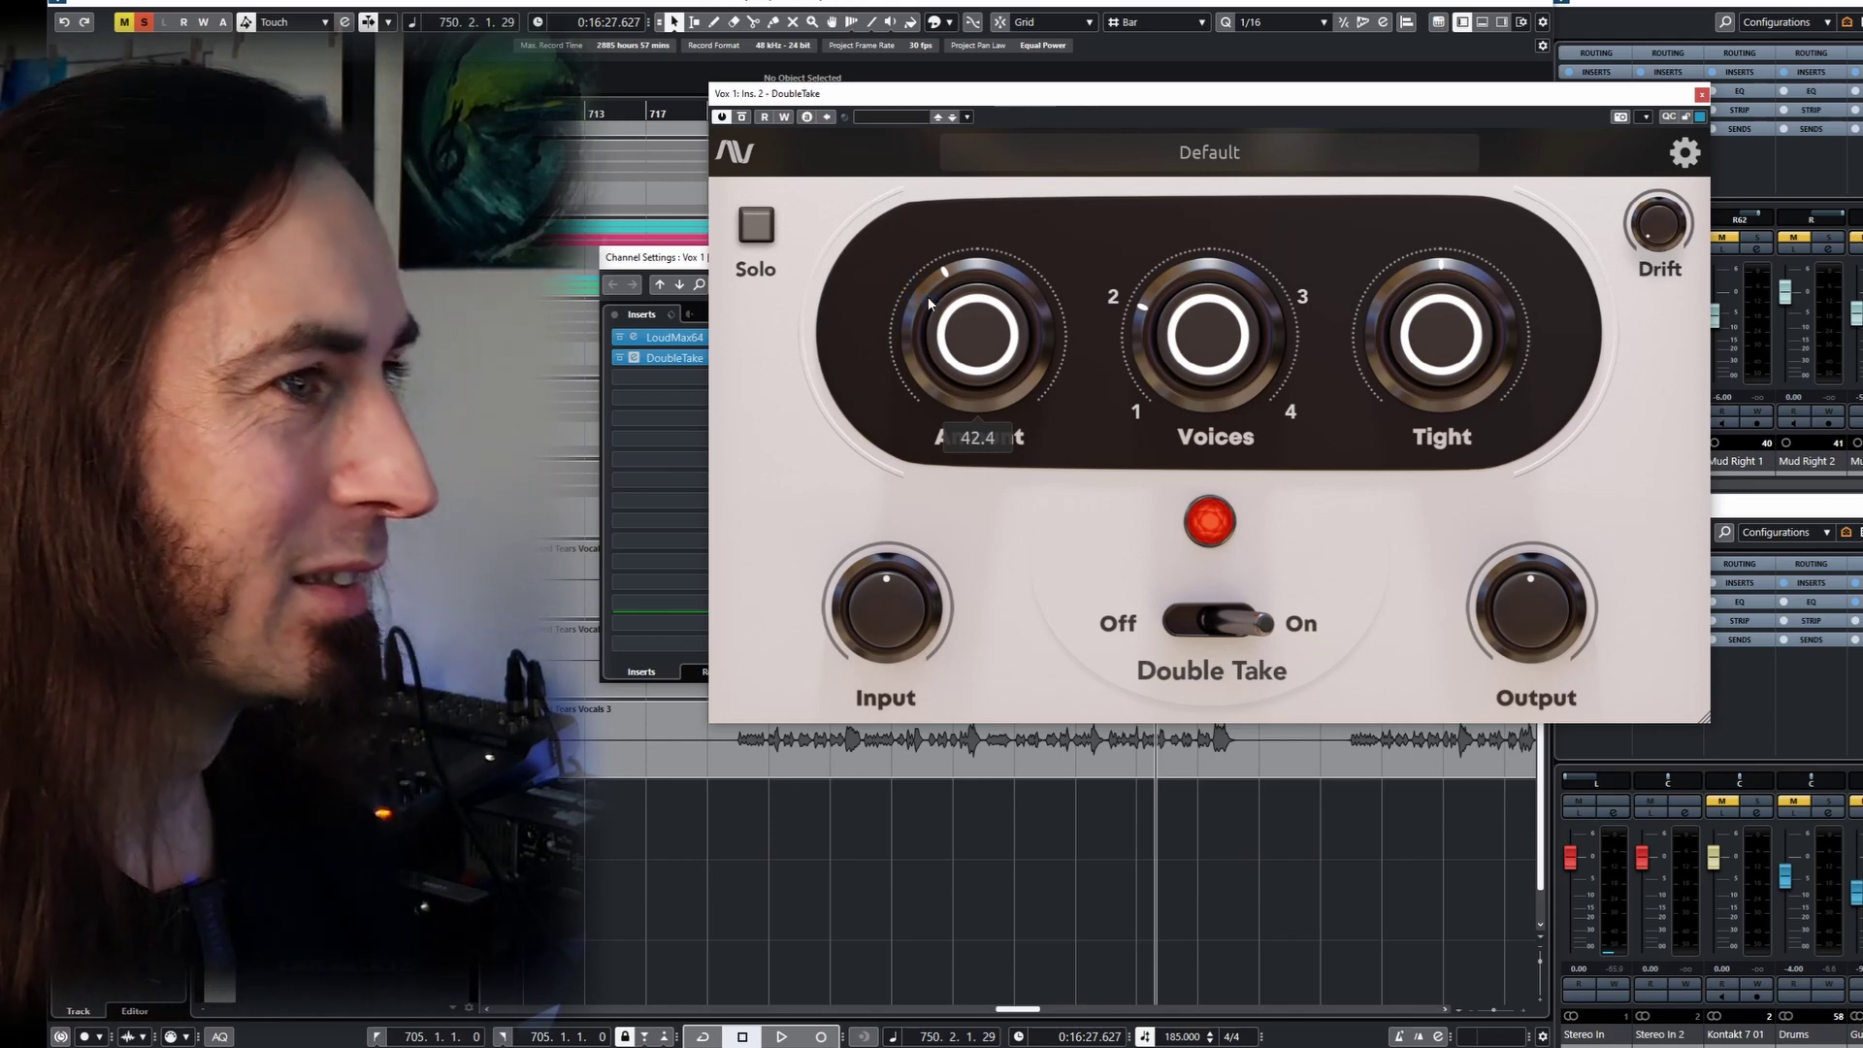
{"action": "key", "text": "space"}
{"action": "left_click_drag", "start_coordinate": [946, 309], "coordinate": [956, 345]}
- Set DoubleTake's voice count to 3, then stop and rewind to an earlier section
{"action": "mouse_move", "coordinate": [1143, 345]}
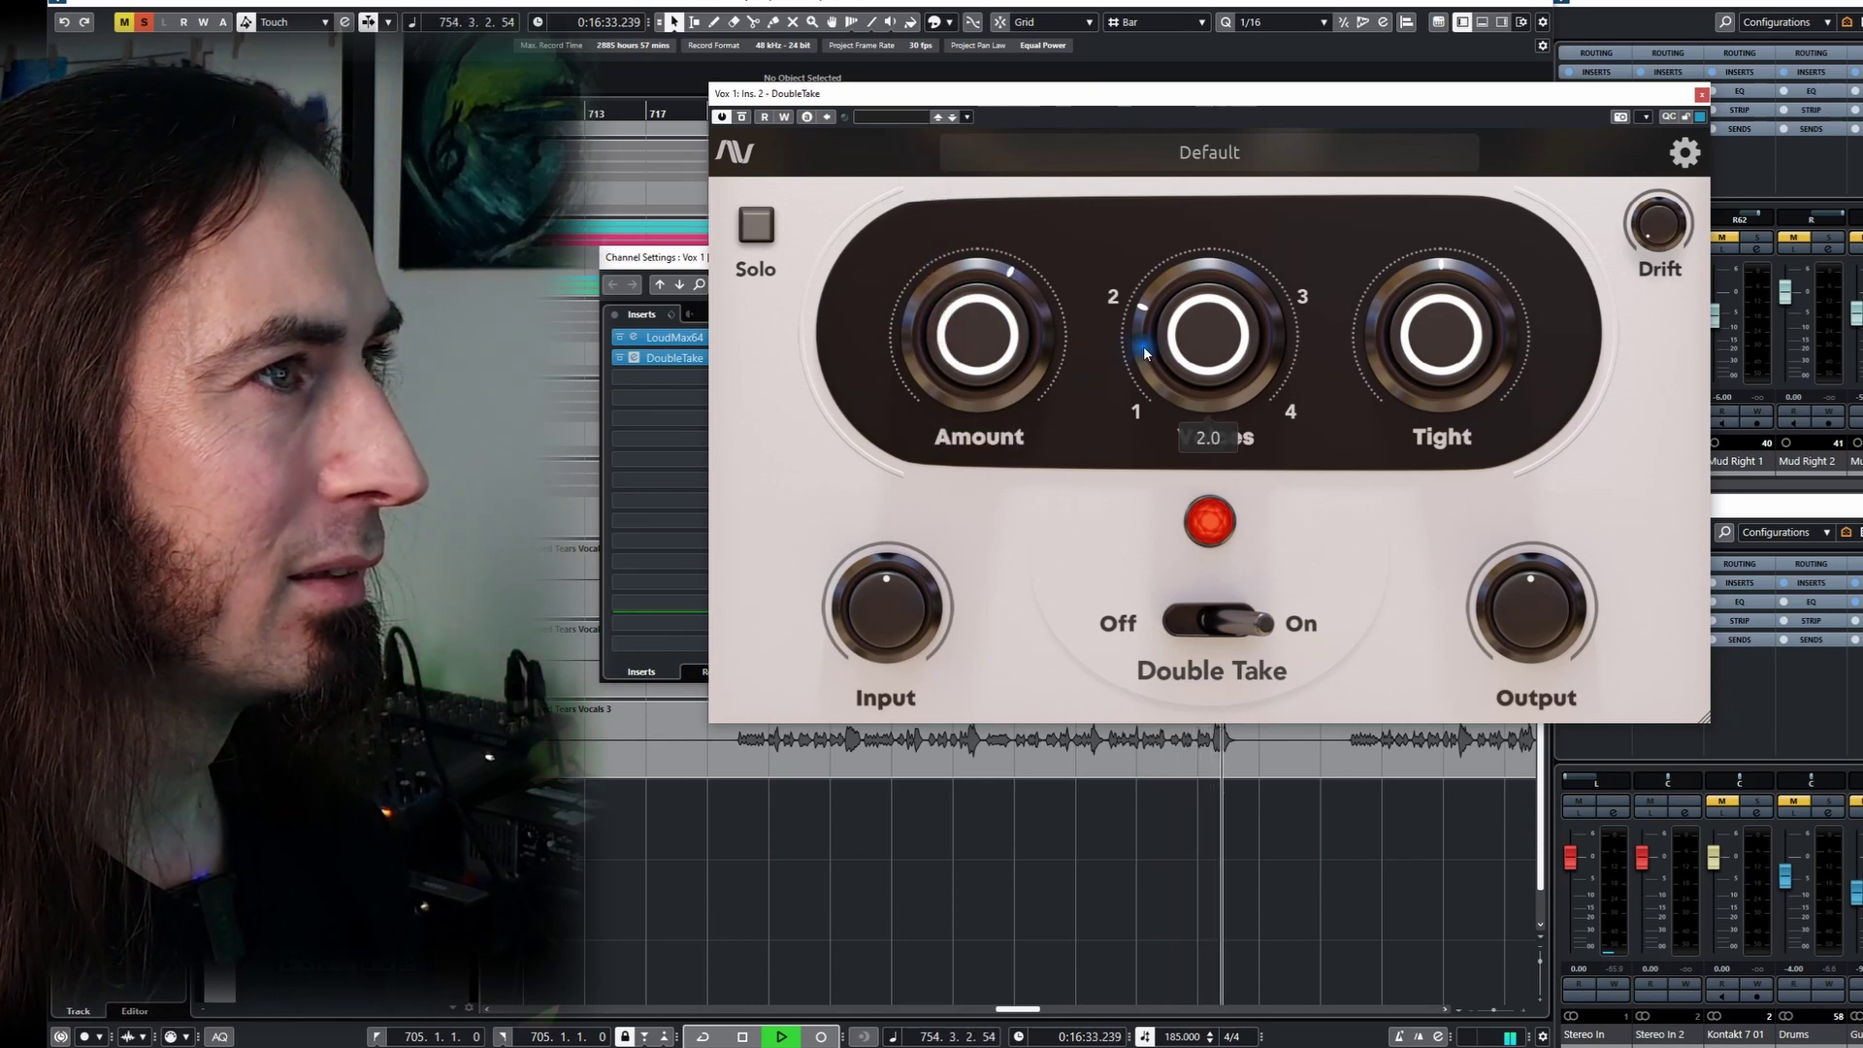
{"action": "left_click_drag", "start_coordinate": [1128, 281], "coordinate": [1131, 283]}
{"action": "mouse_move", "coordinate": [1413, 282]}
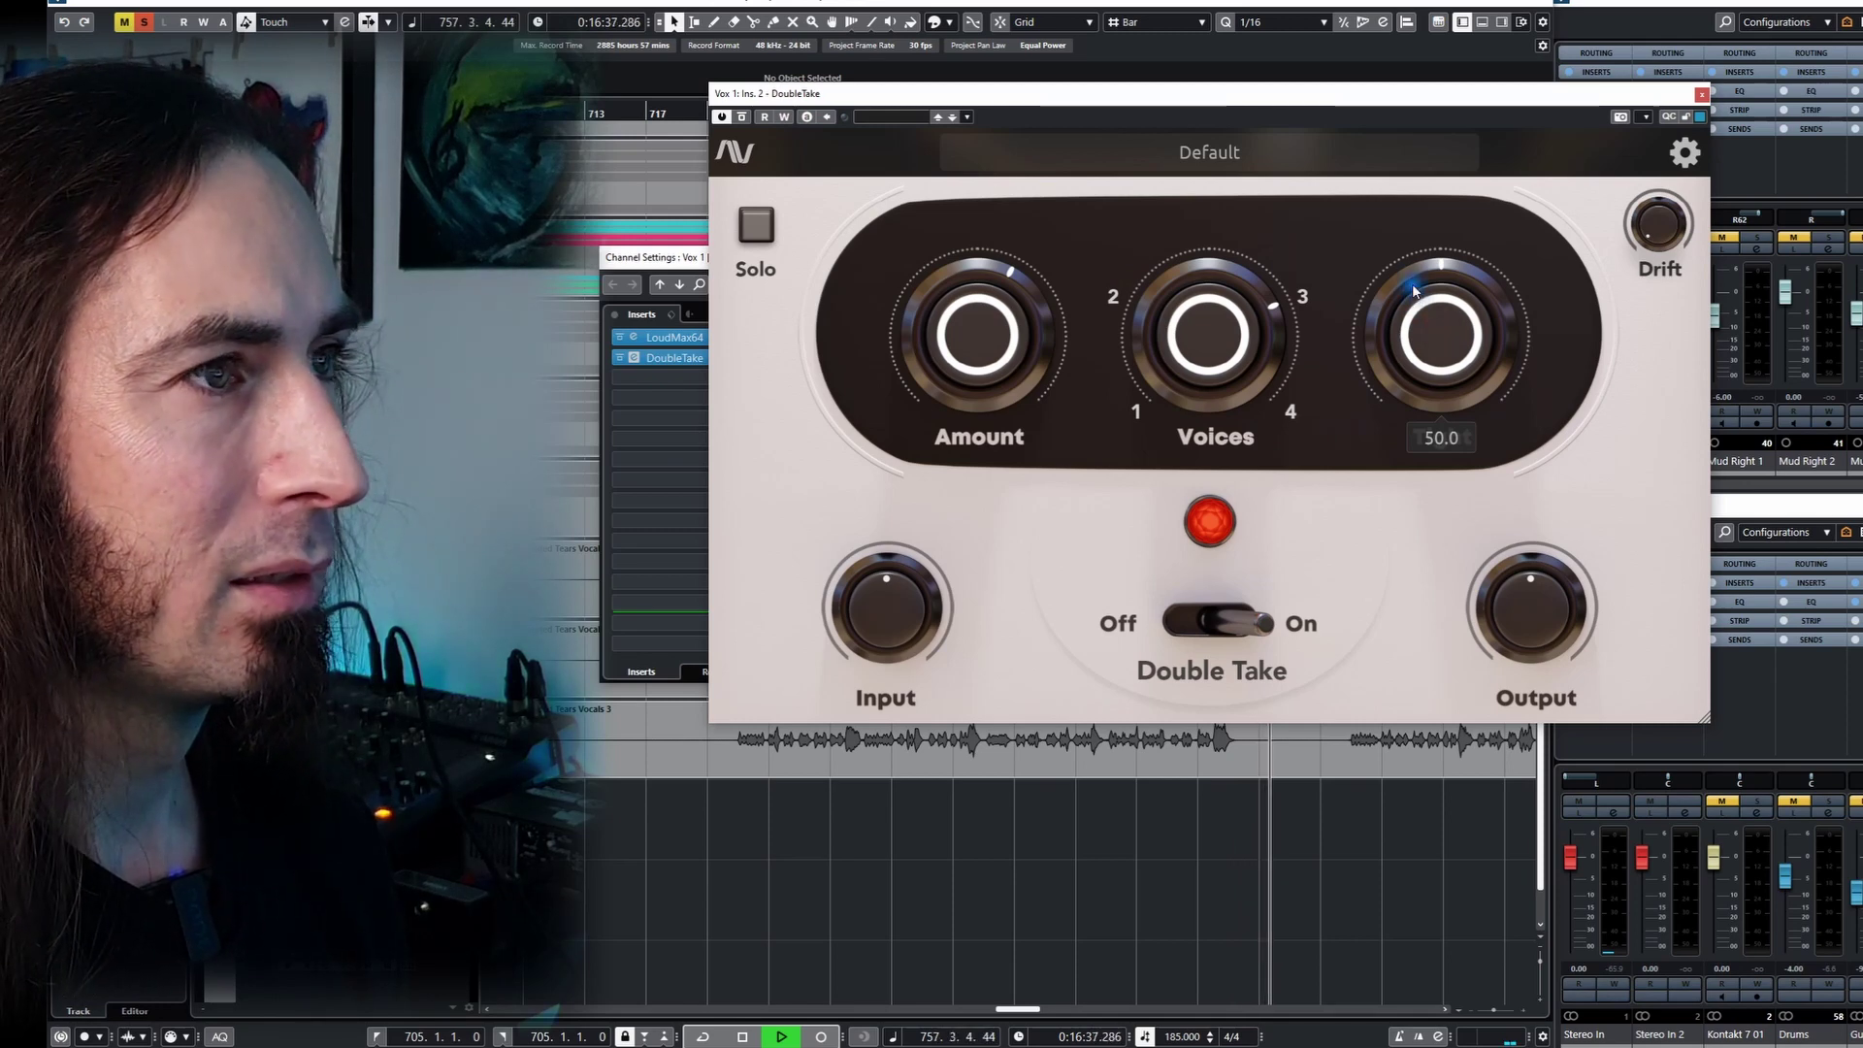
{"action": "key", "text": "space"}
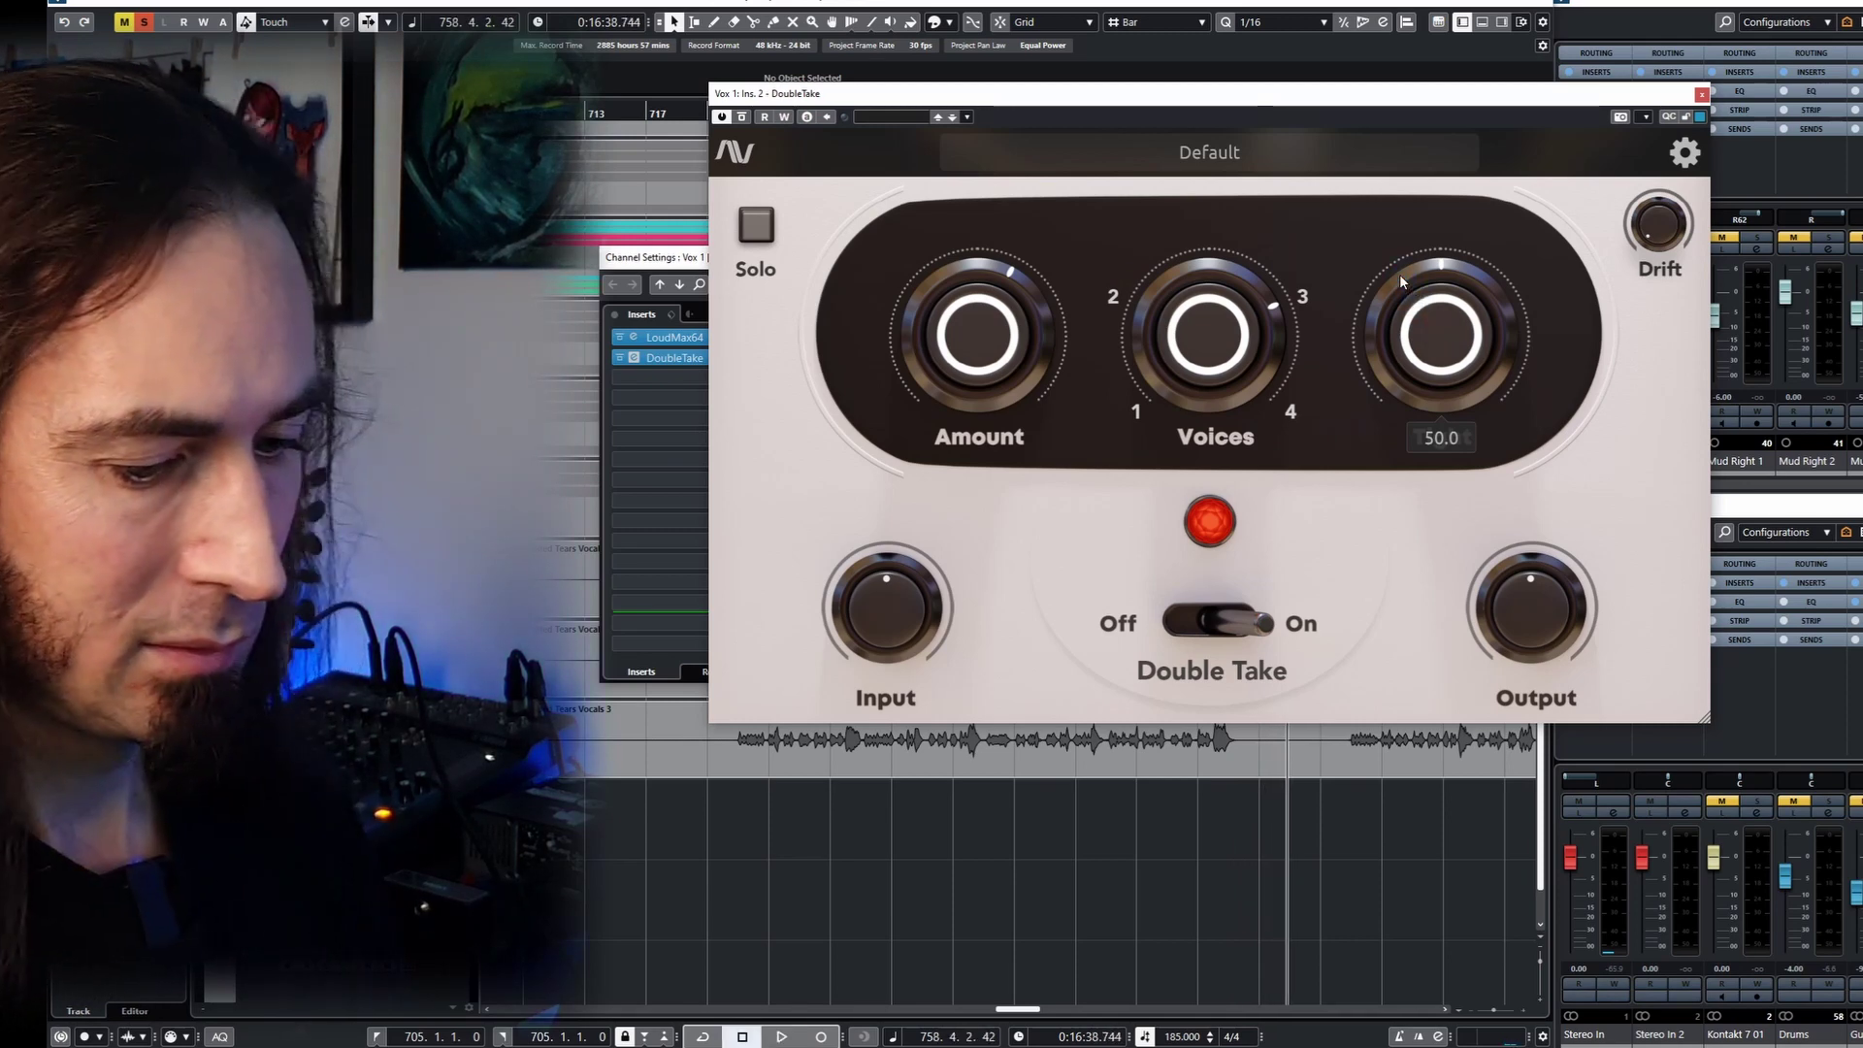
{"action": "key", "text": "KP_Subtract"}
{"action": "key", "text": "KP_Subtract"}
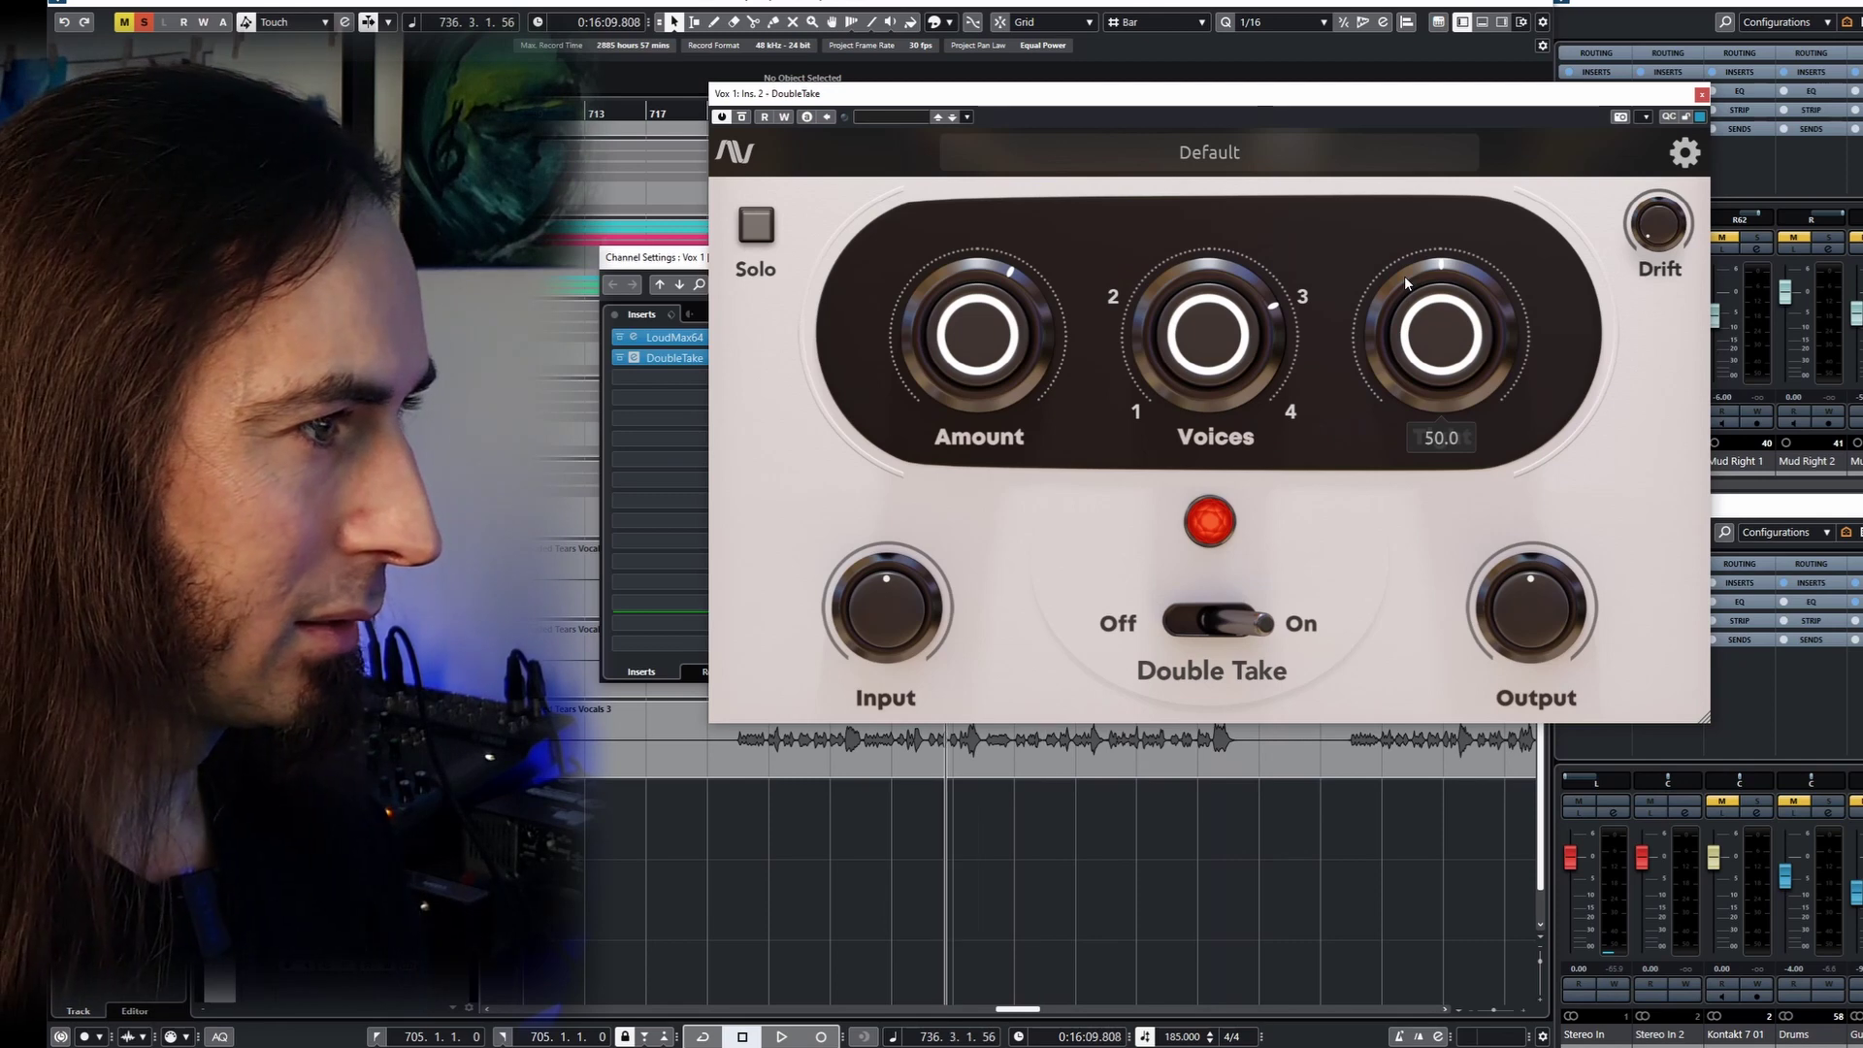
{"action": "key", "text": "KP_Subtract"}
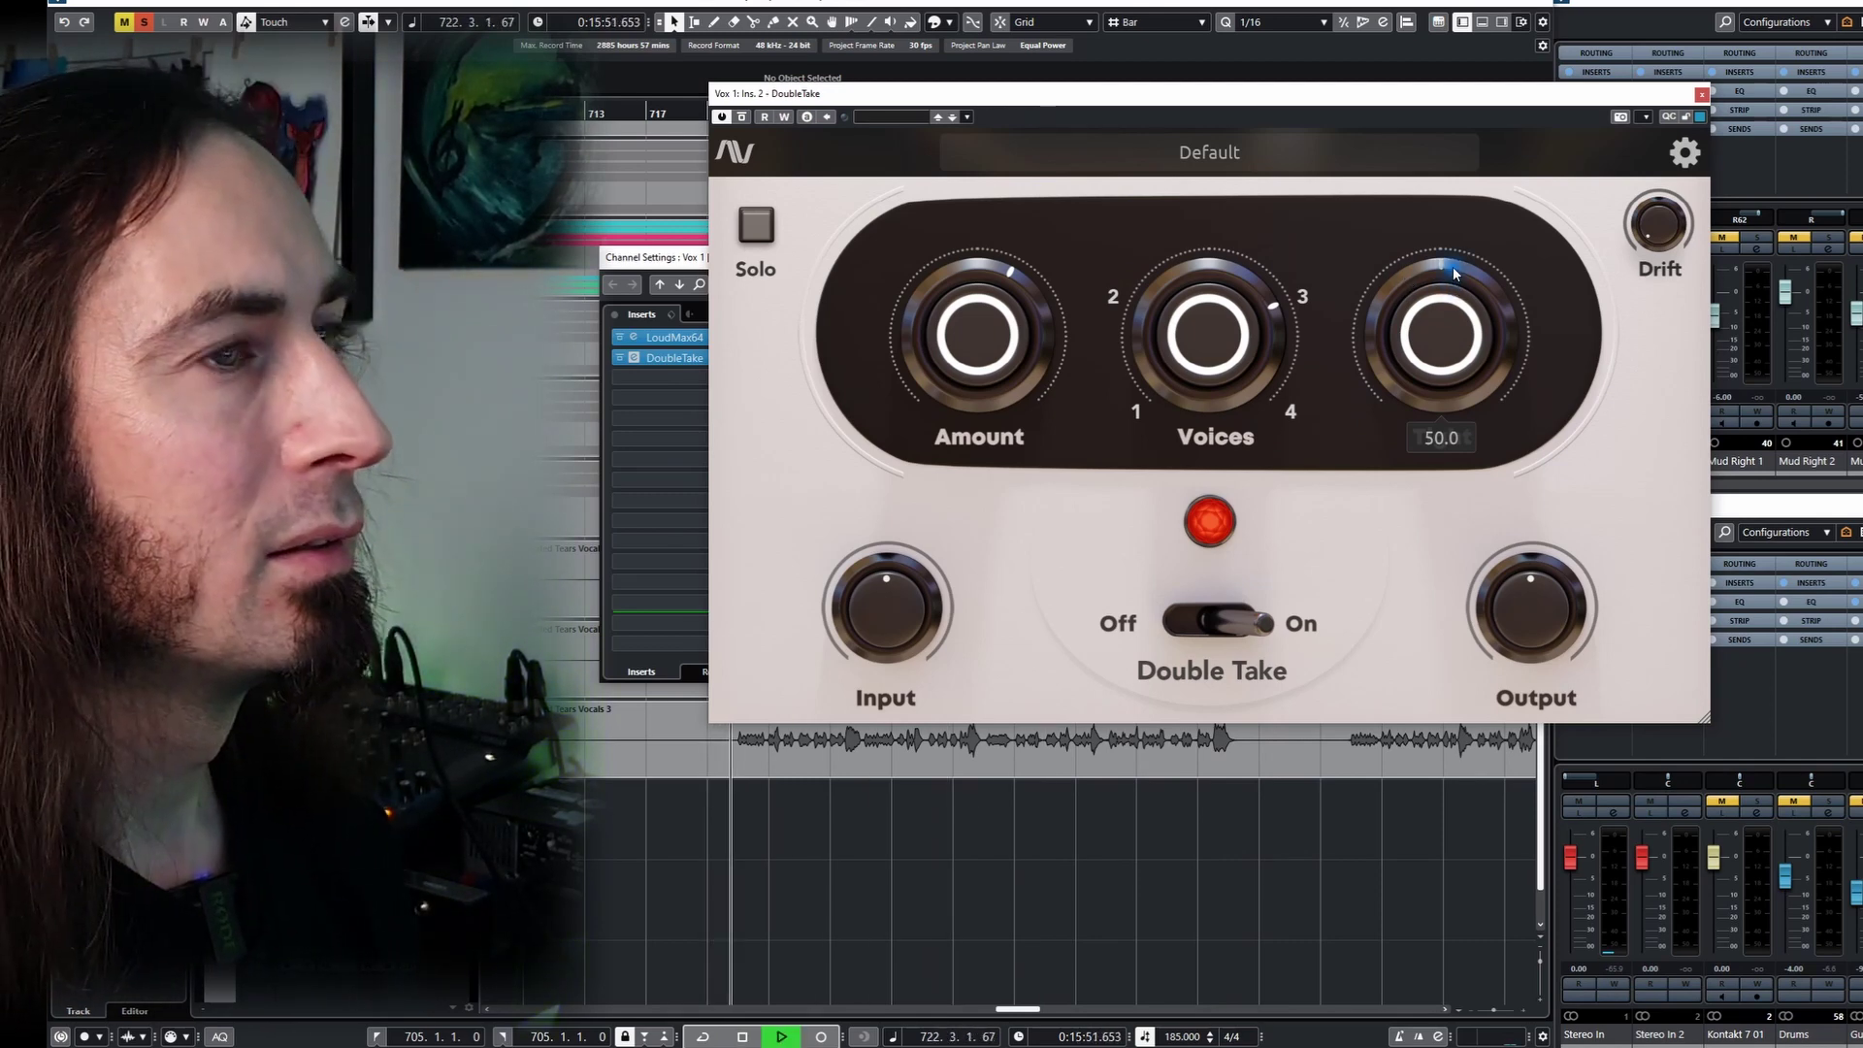
- Experiment with Tight between 0 and about 84, then push Tight up to 100
{"action": "mouse_move", "coordinate": [1444, 264]}
{"action": "left_mouse_down"}
{"action": "mouse_move", "coordinate": [1414, 292]}
{"action": "mouse_move", "coordinate": [1400, 389]}
{"action": "left_mouse_up"}
{"action": "mouse_move", "coordinate": [1364, 260]}
{"action": "left_mouse_down"}
{"action": "mouse_move", "coordinate": [1364, 183]}
{"action": "mouse_move", "coordinate": [1413, 221]}
{"action": "mouse_move", "coordinate": [1396, 434]}
{"action": "mouse_move", "coordinate": [1355, 251]}
{"action": "mouse_move", "coordinate": [1397, 271]}
{"action": "mouse_move", "coordinate": [1389, 306]}
{"action": "left_mouse_up"}
{"action": "mouse_move", "coordinate": [1388, 417]}
{"action": "left_mouse_down"}
{"action": "mouse_move", "coordinate": [1347, 259]}
{"action": "mouse_move", "coordinate": [1382, 430]}
{"action": "mouse_move", "coordinate": [1393, 391]}
{"action": "left_mouse_up"}
{"action": "key", "text": "space"}
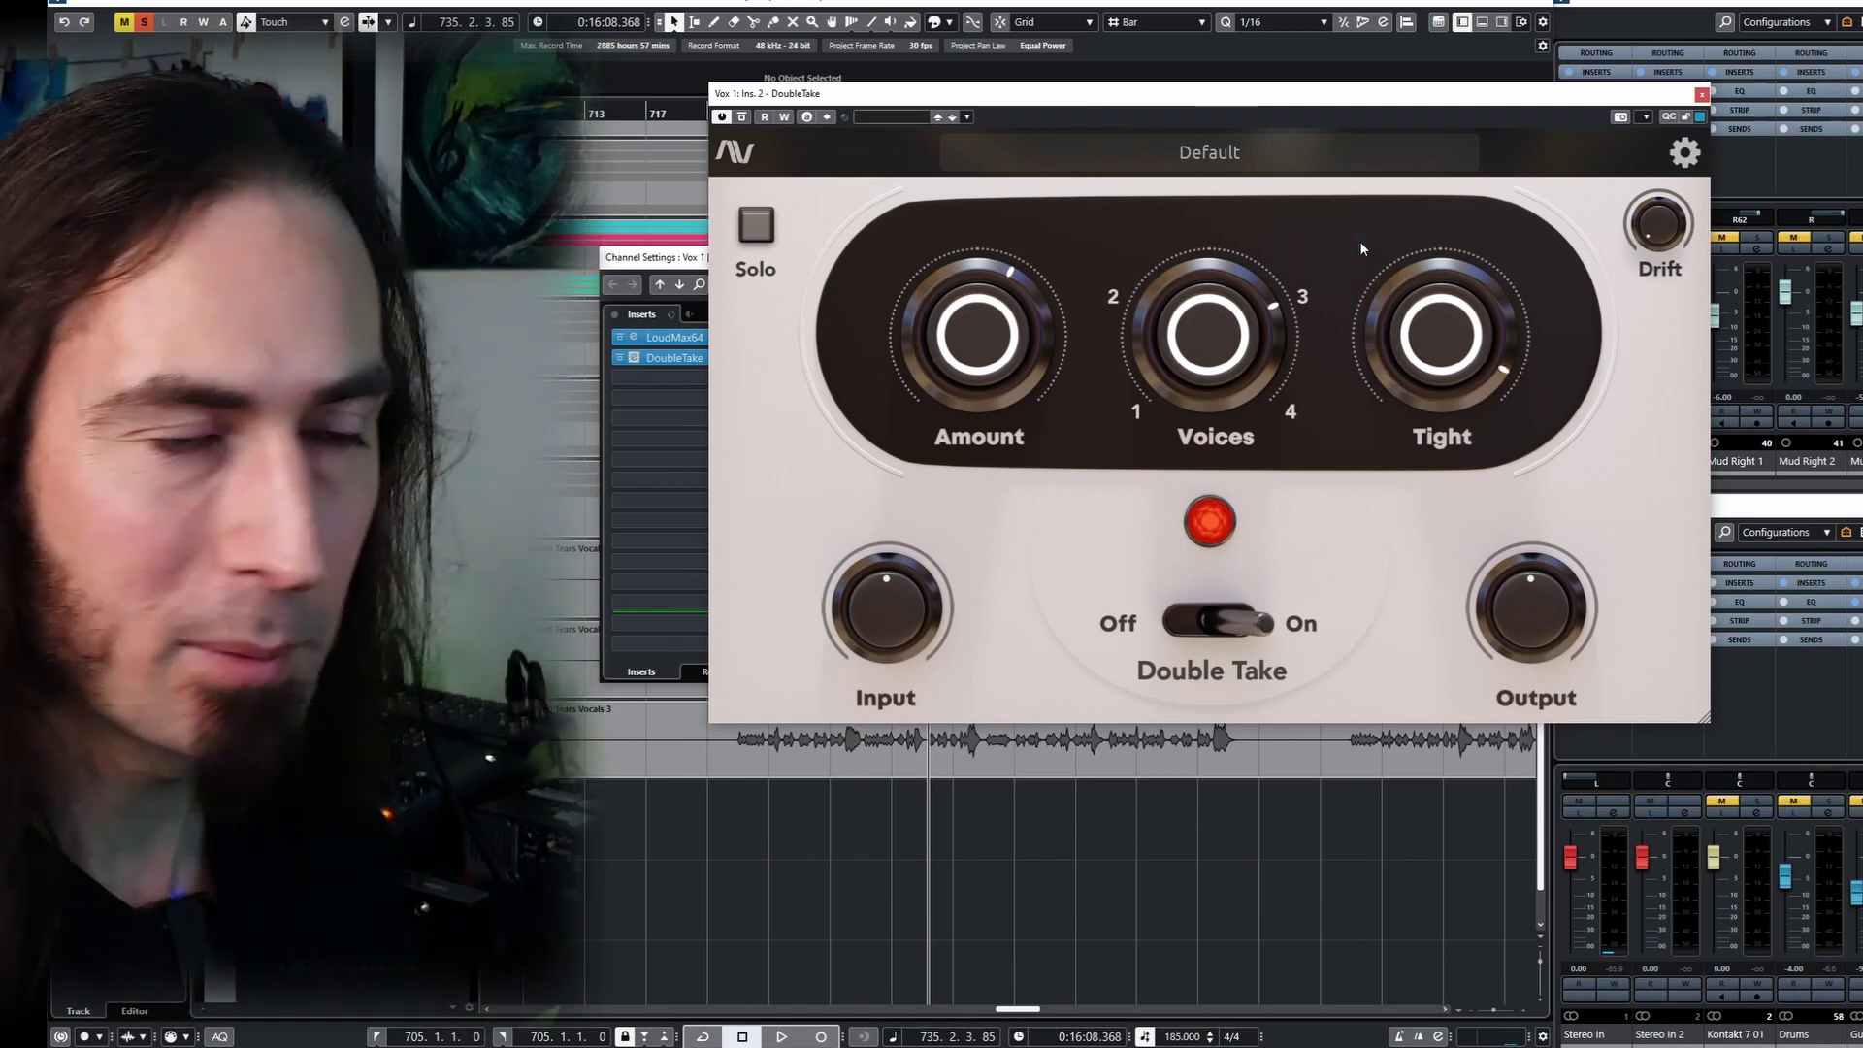
{"action": "left_click", "coordinate": [1395, 313]}
{"action": "left_click_drag", "start_coordinate": [1396, 312], "coordinate": [1368, 273]}
- Replay while fine-tuning Tight and the voice count, then switch DoubleTake off to compare
{"action": "key", "text": "space"}
{"action": "left_click_drag", "start_coordinate": [1436, 349], "coordinate": [1435, 334]}
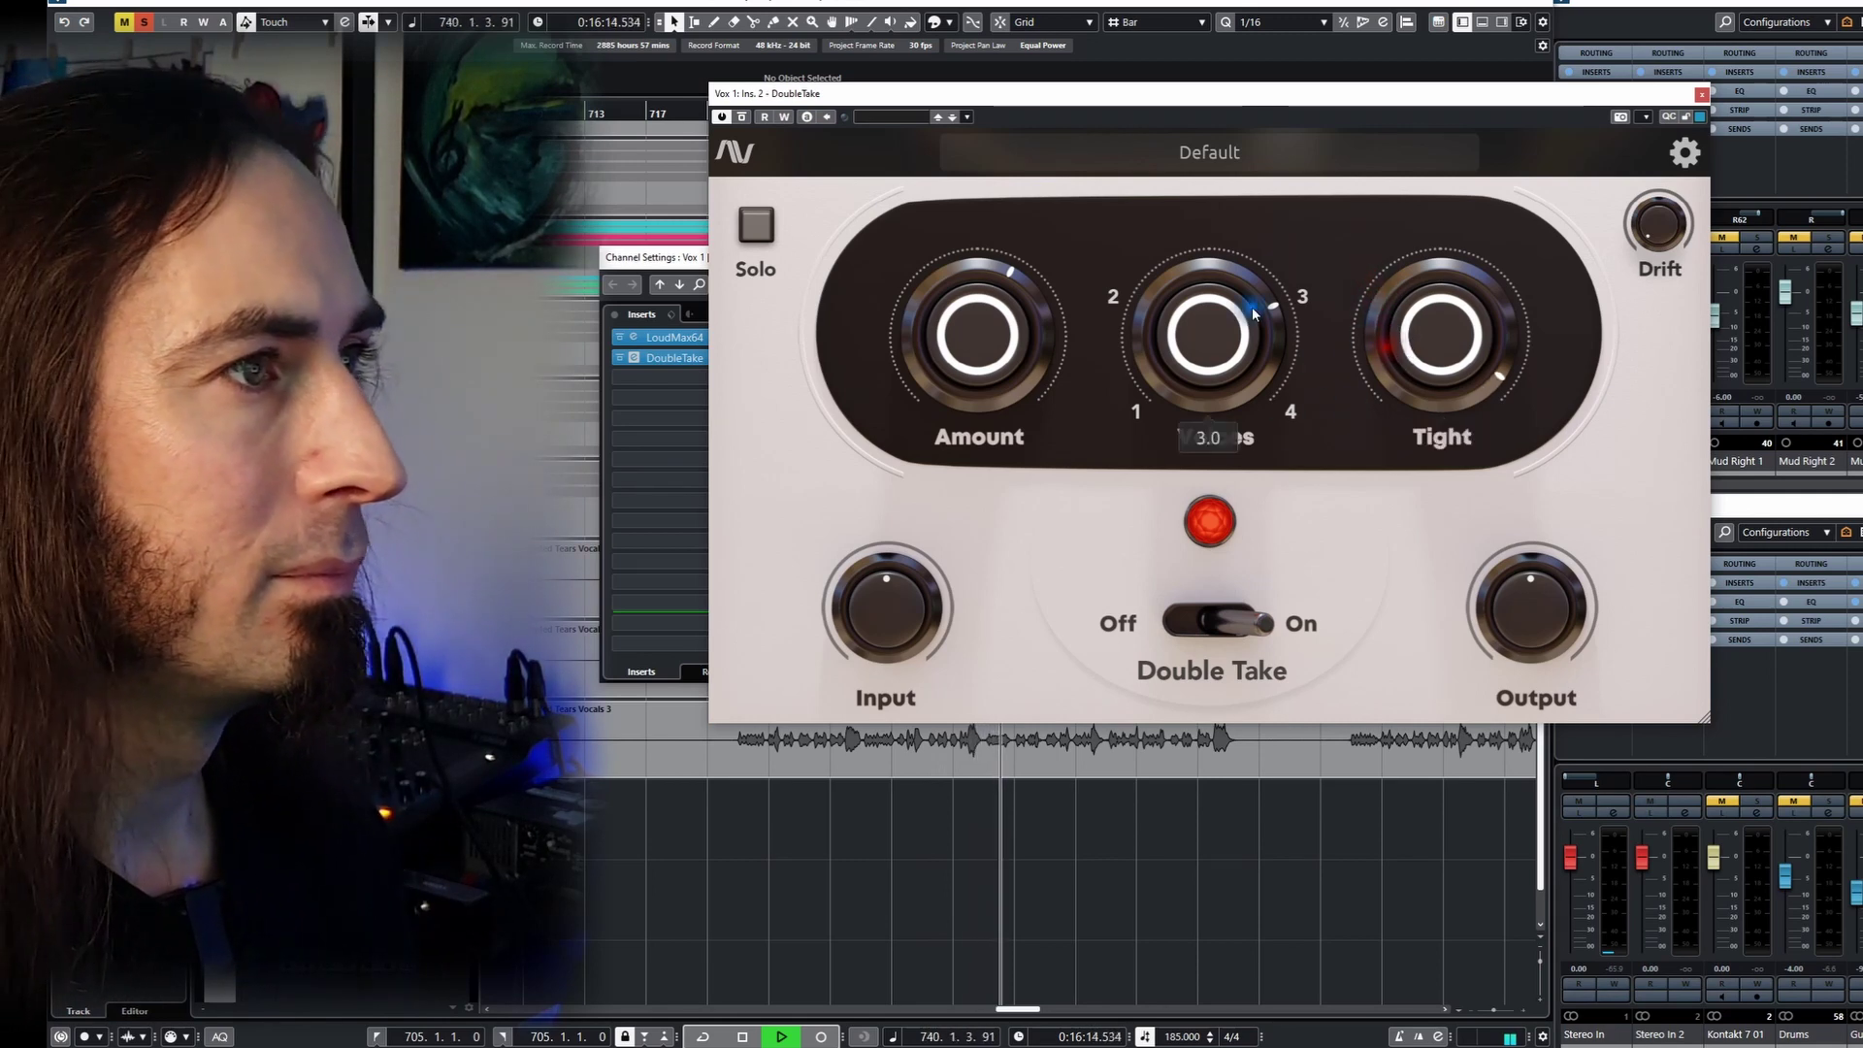
{"action": "left_click_drag", "start_coordinate": [1213, 350], "coordinate": [1366, 534]}
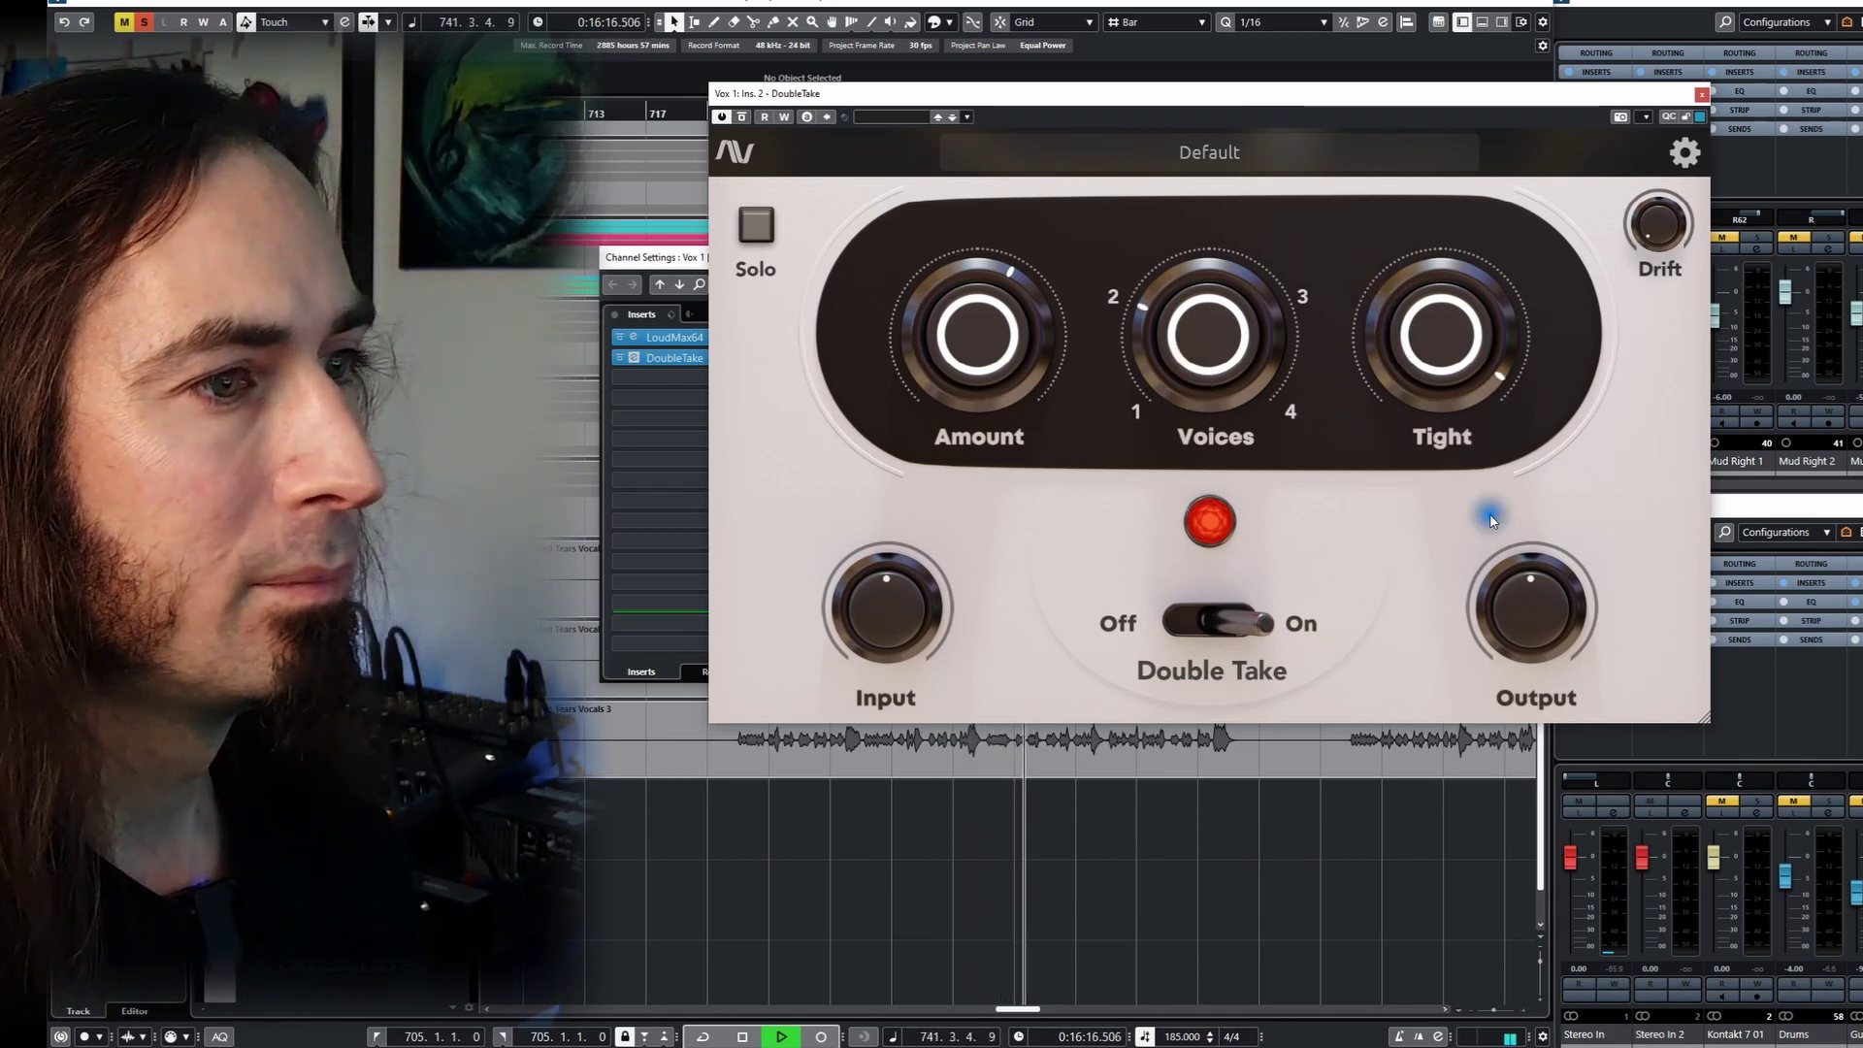
{"action": "left_click", "coordinate": [1208, 621]}
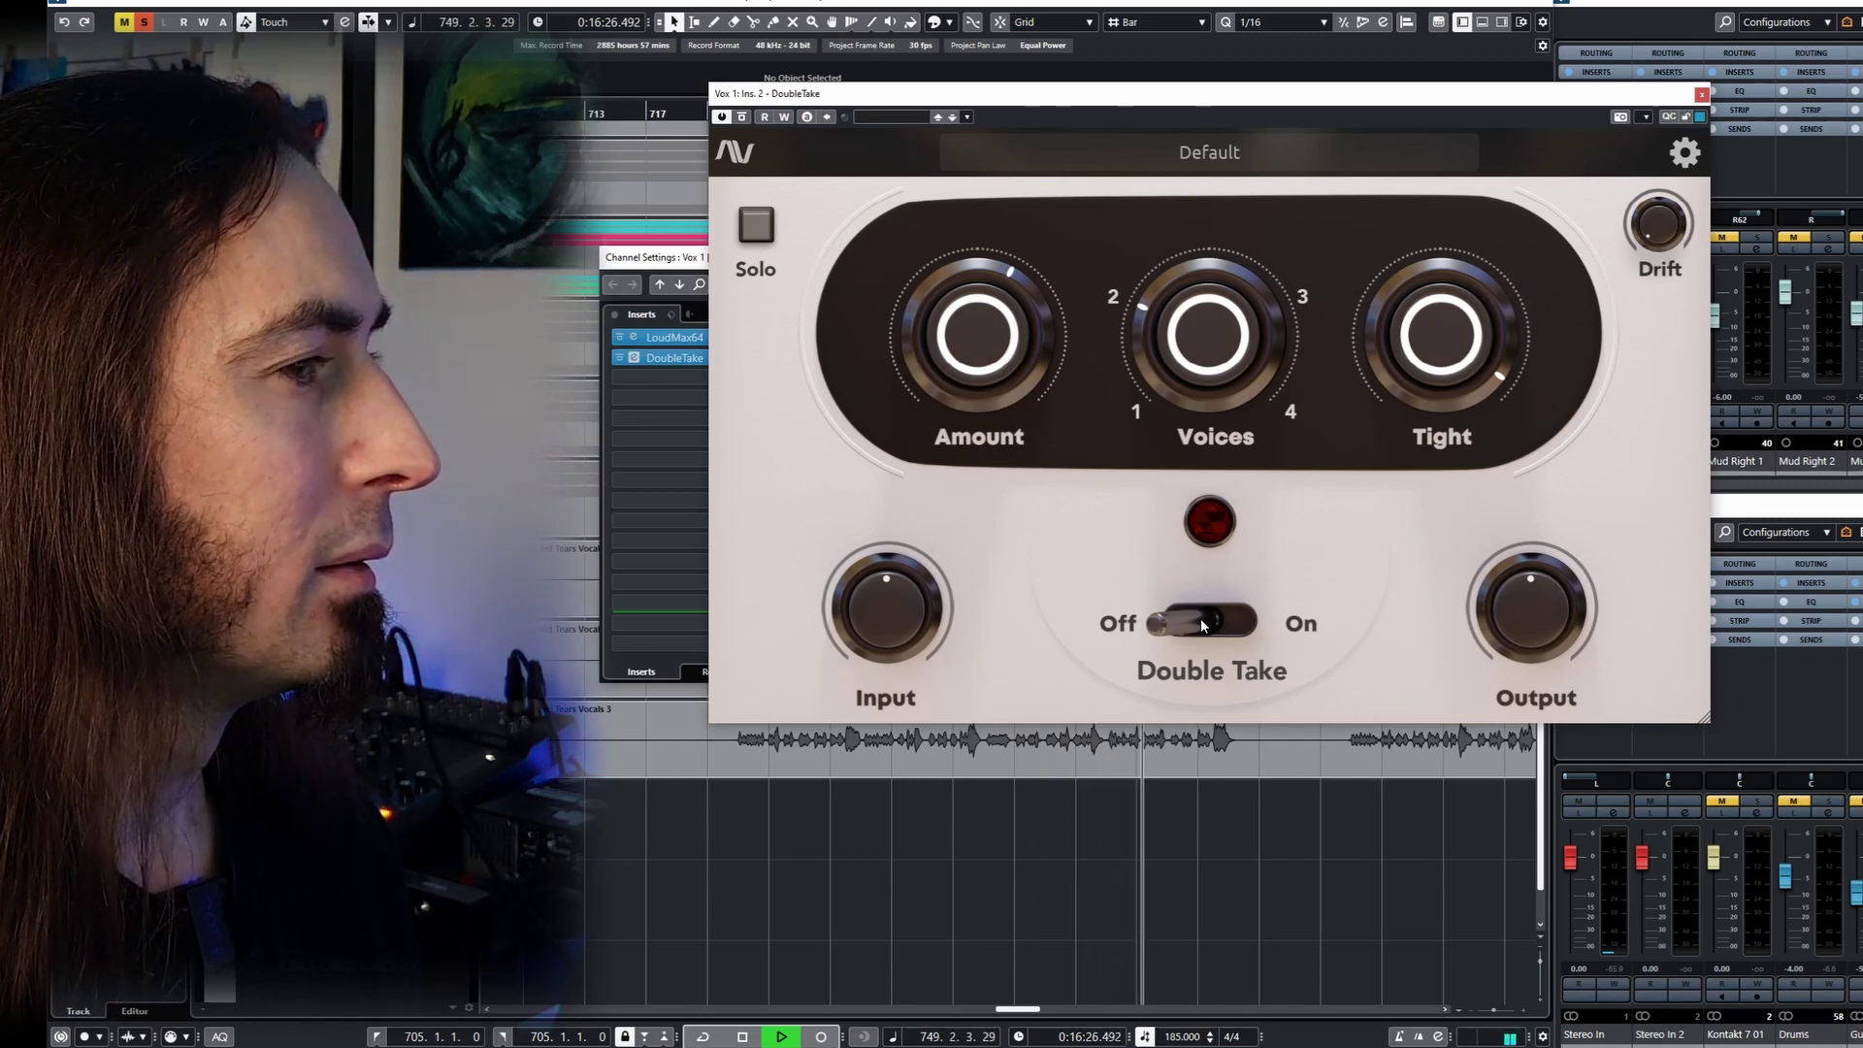
- Stop, restart playback, and switch DoubleTake back on
{"action": "key", "text": "space"}
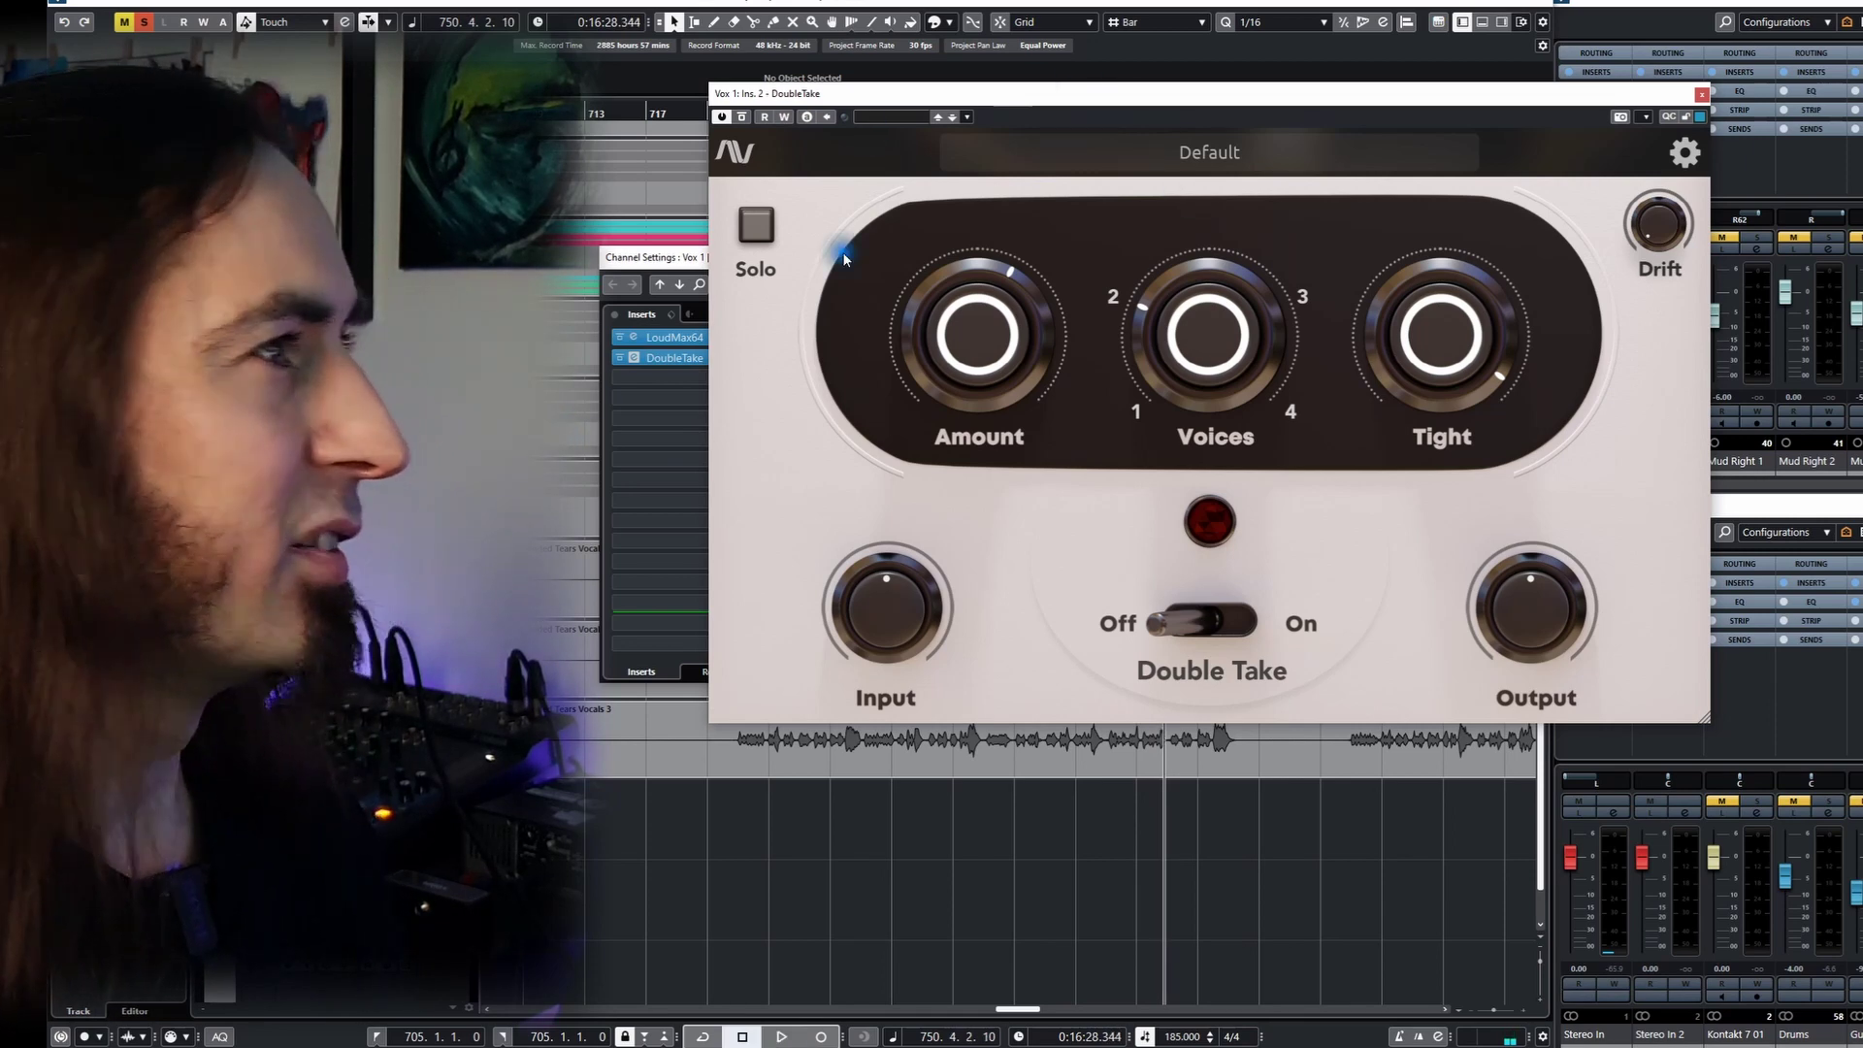
{"action": "scroll", "coordinate": [911, 774], "scroll_direction": "down", "scroll_amount": 1}
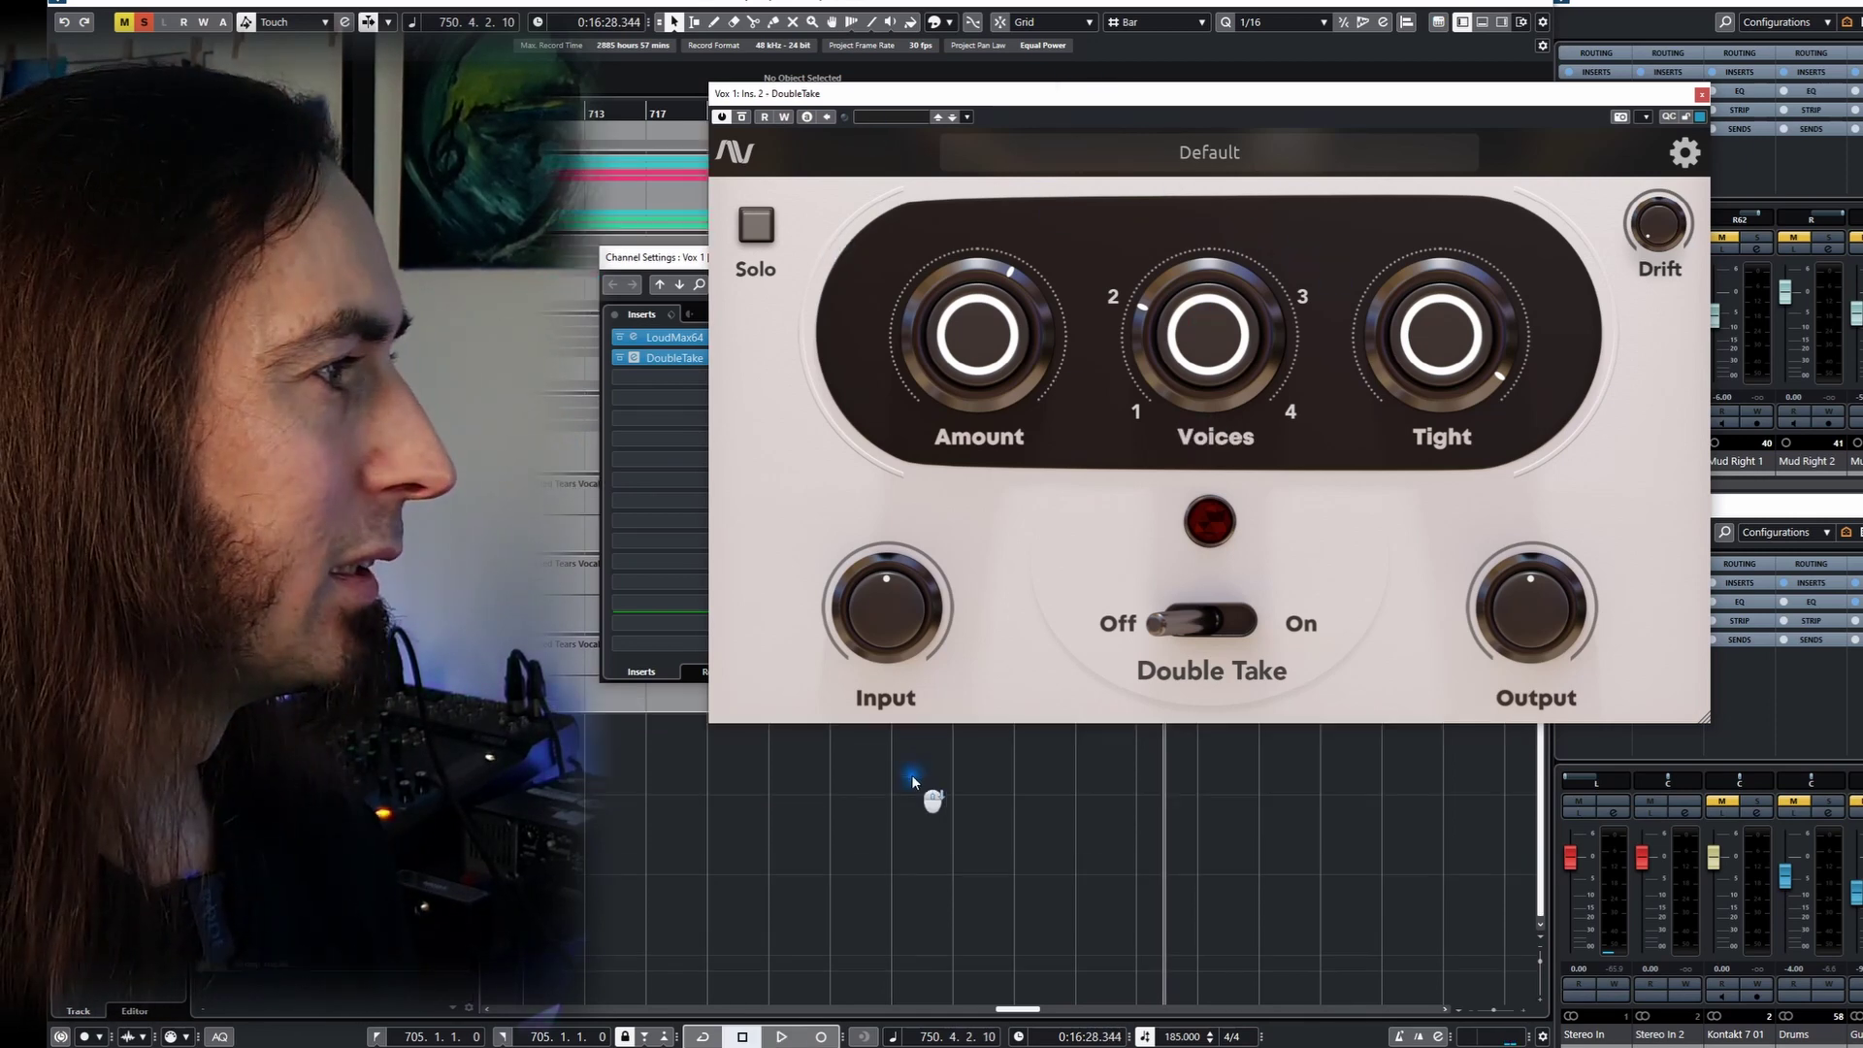
{"action": "scroll", "coordinate": [911, 765], "scroll_direction": "up", "scroll_amount": 3}
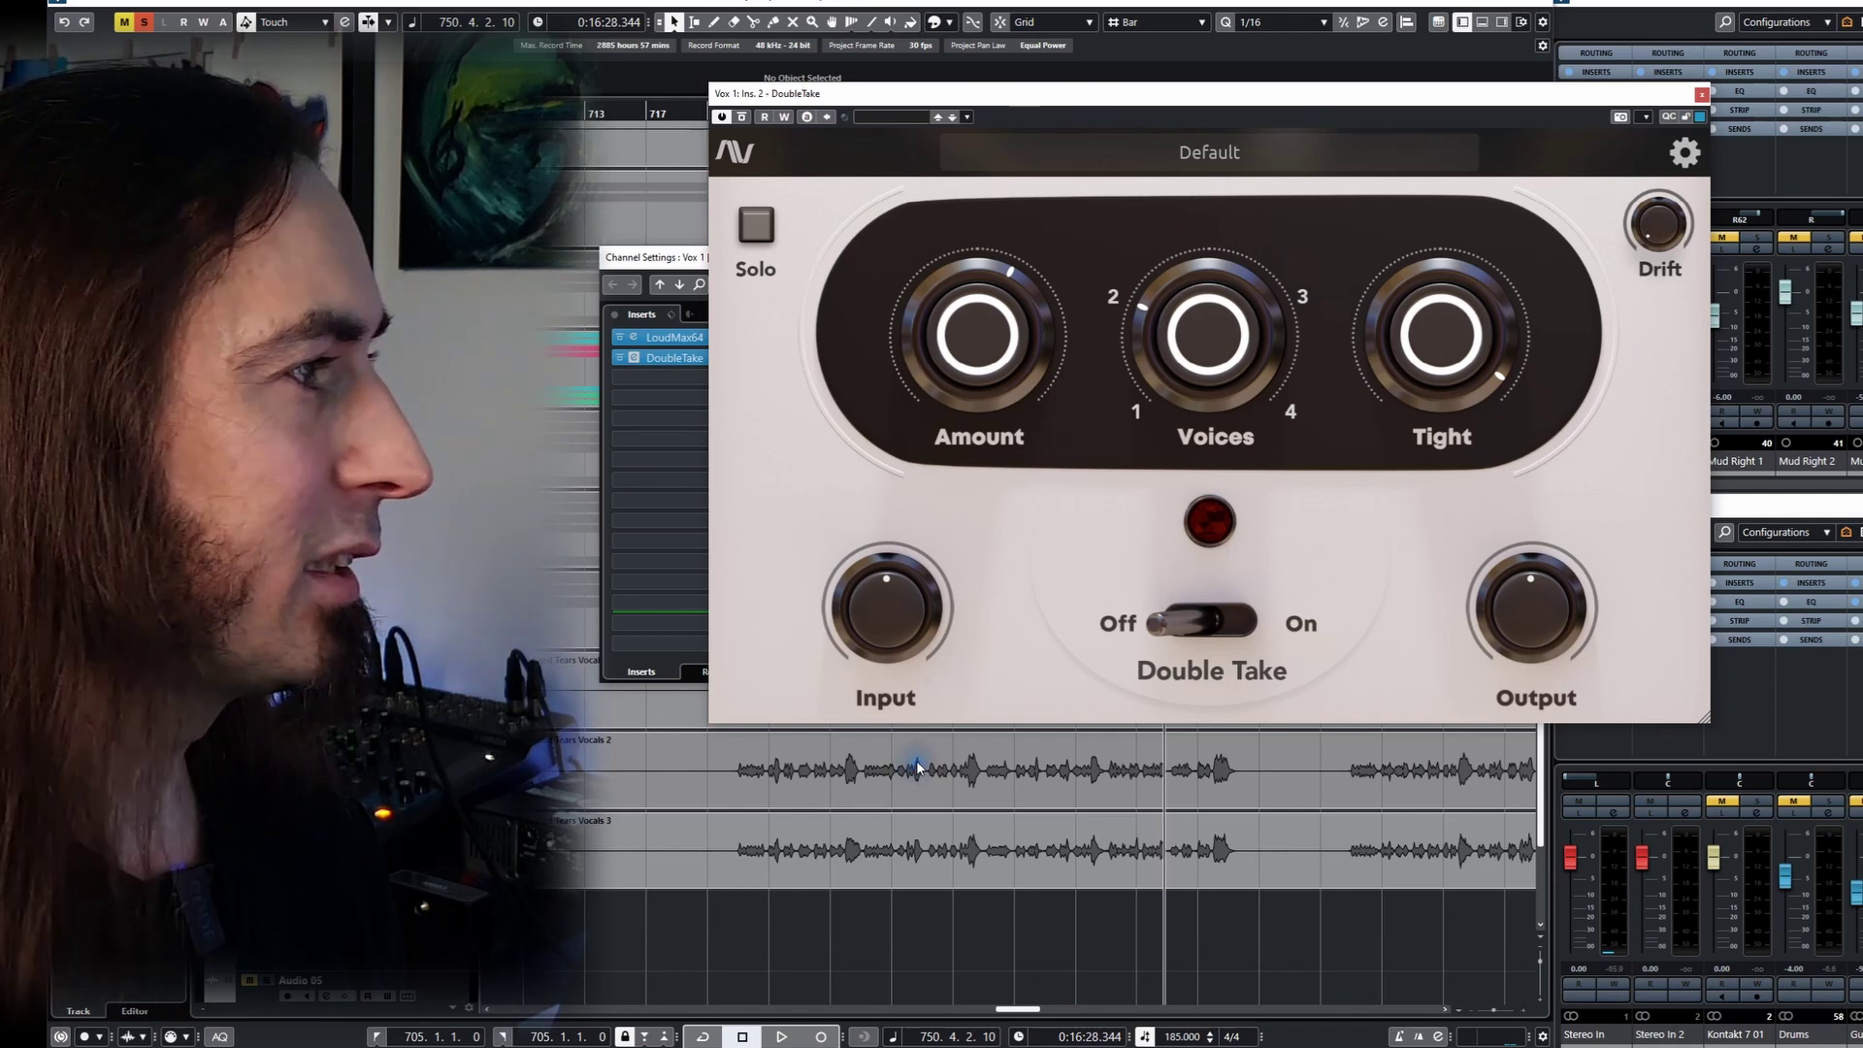
{"action": "scroll", "coordinate": [916, 760], "scroll_direction": "down", "scroll_amount": 3}
{"action": "key", "text": "space"}
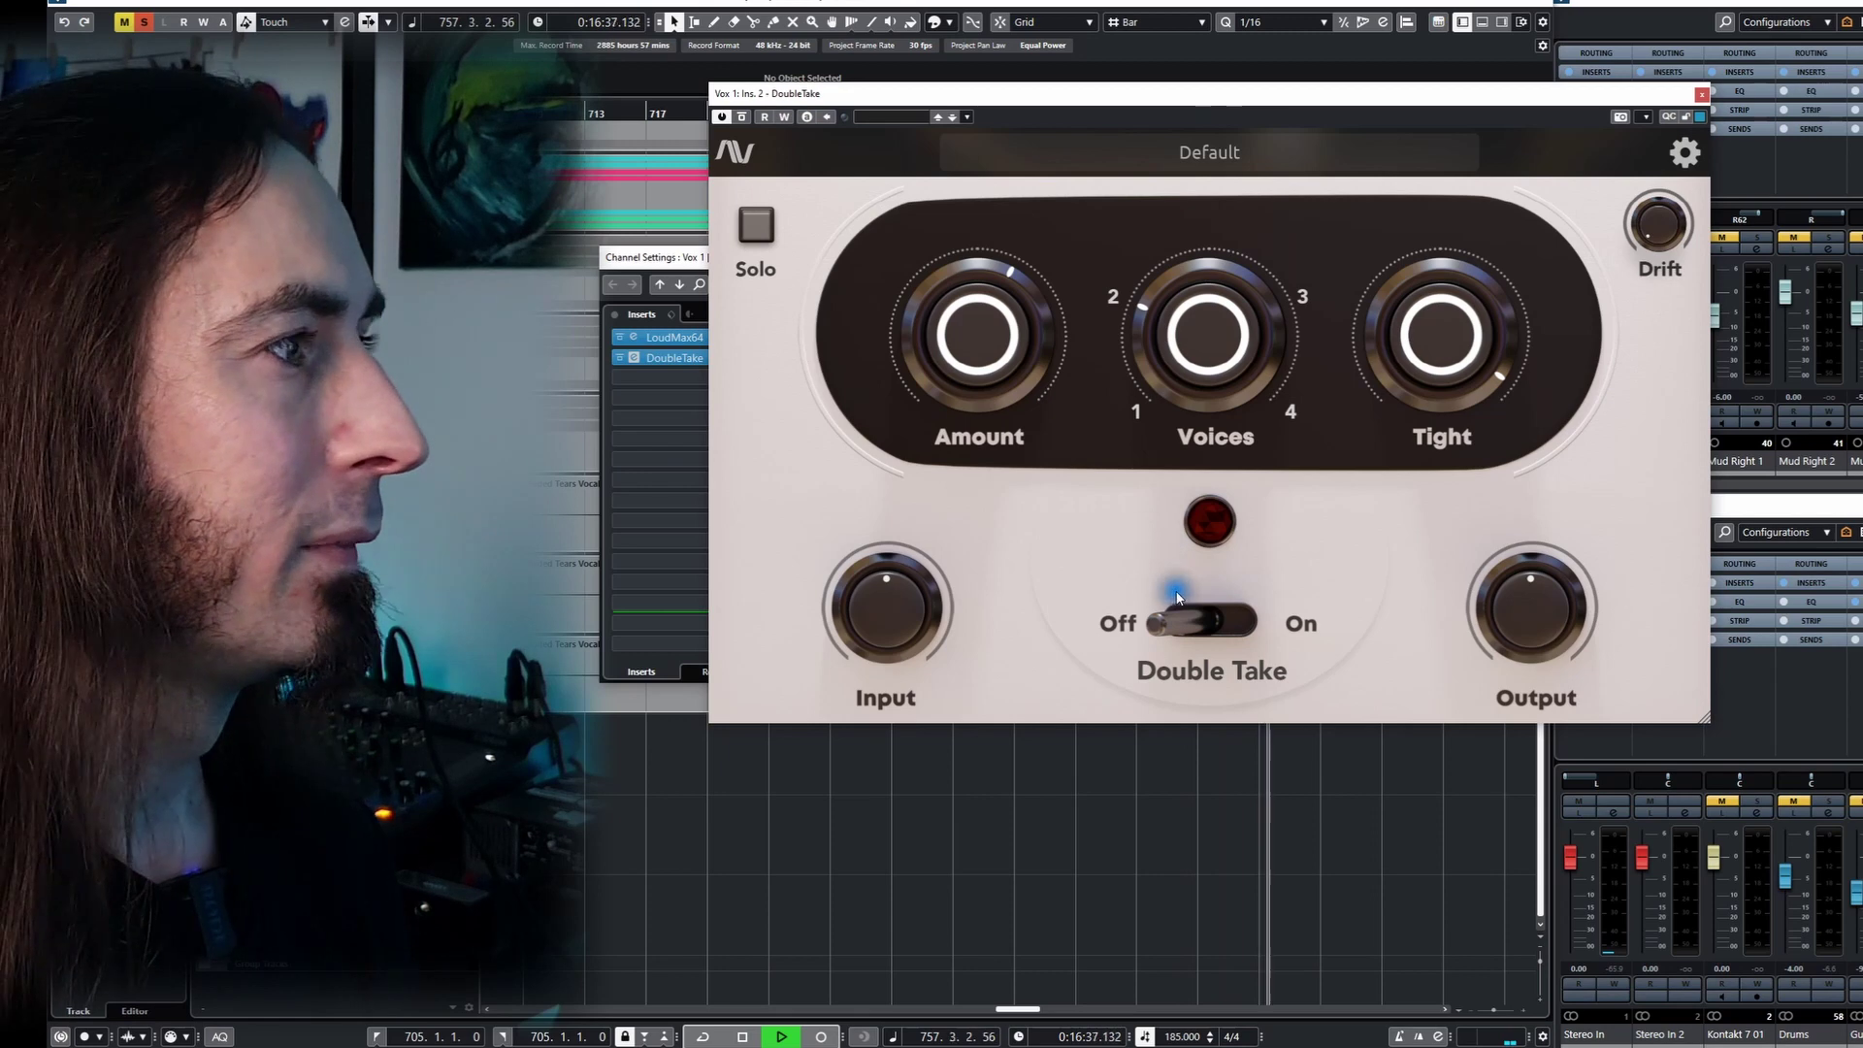
{"action": "left_click", "coordinate": [1178, 595]}
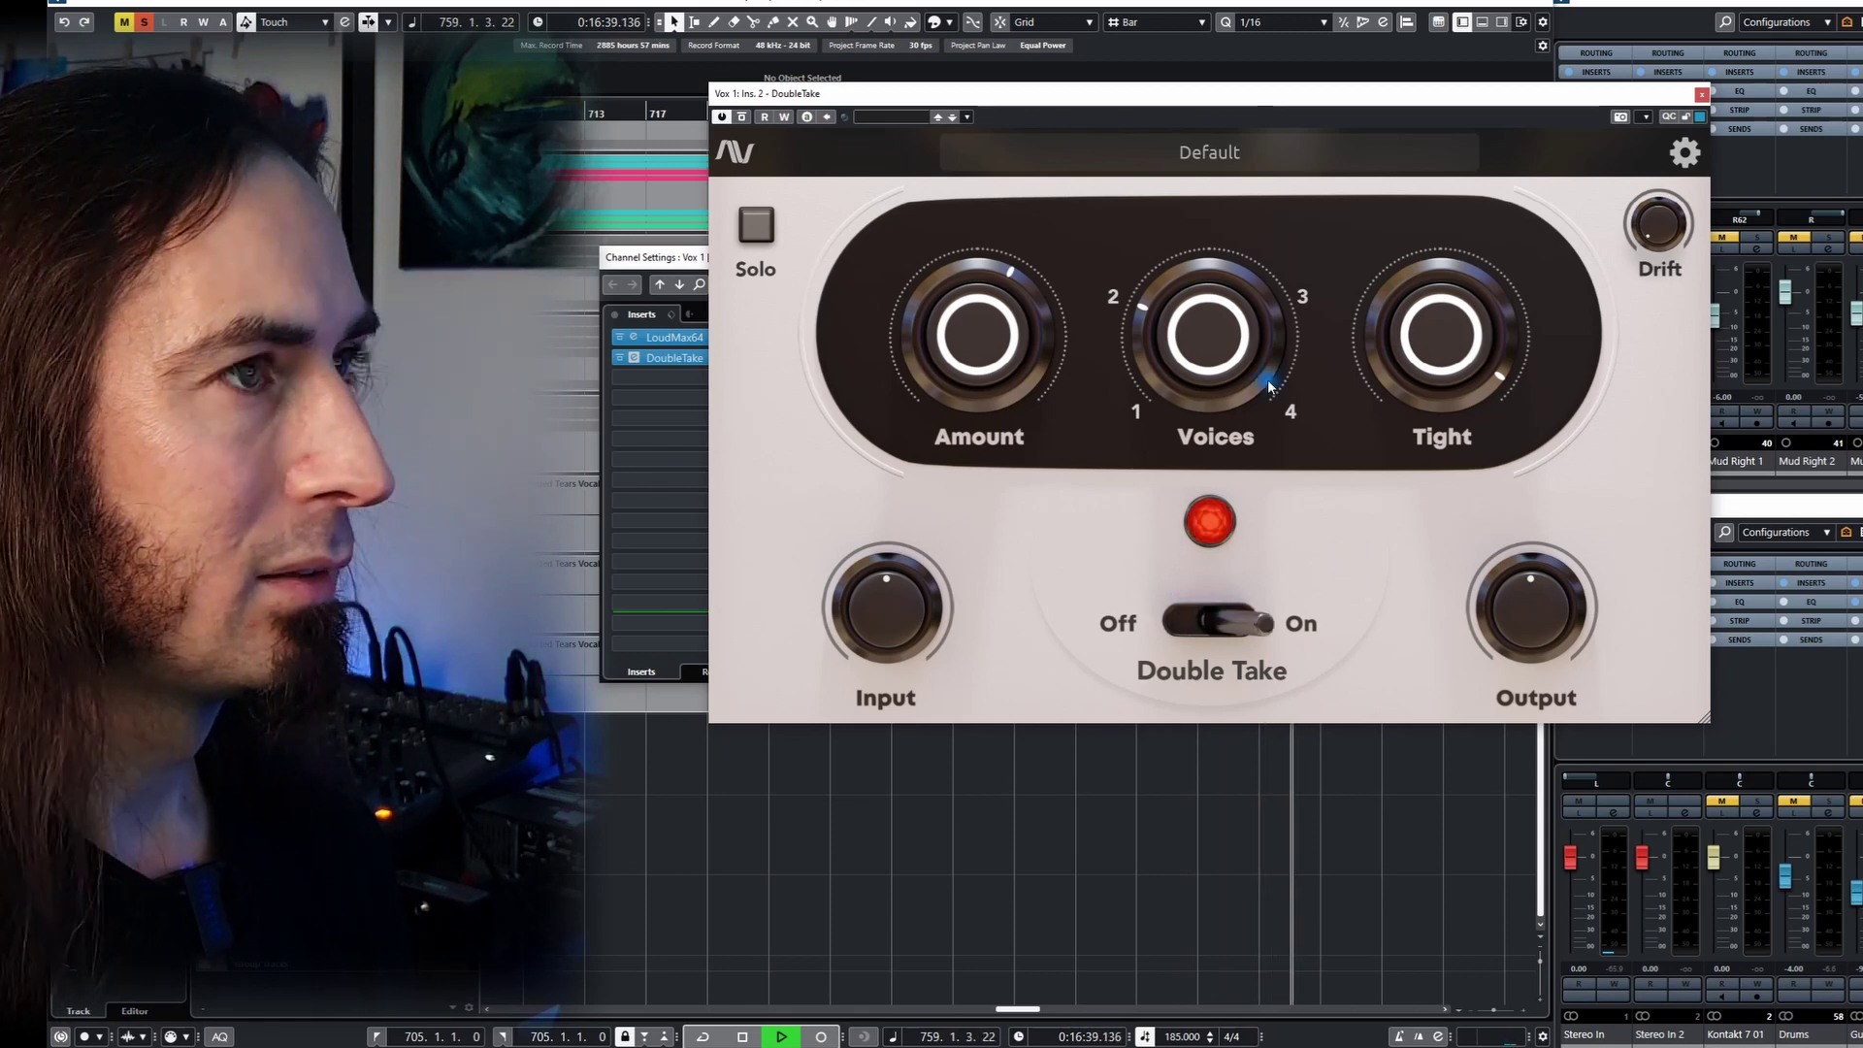
- Move the DoubleTake window up-left and toggle the effect off and on again to compare
{"action": "left_click_drag", "start_coordinate": [1226, 91], "coordinate": [1155, 31]}
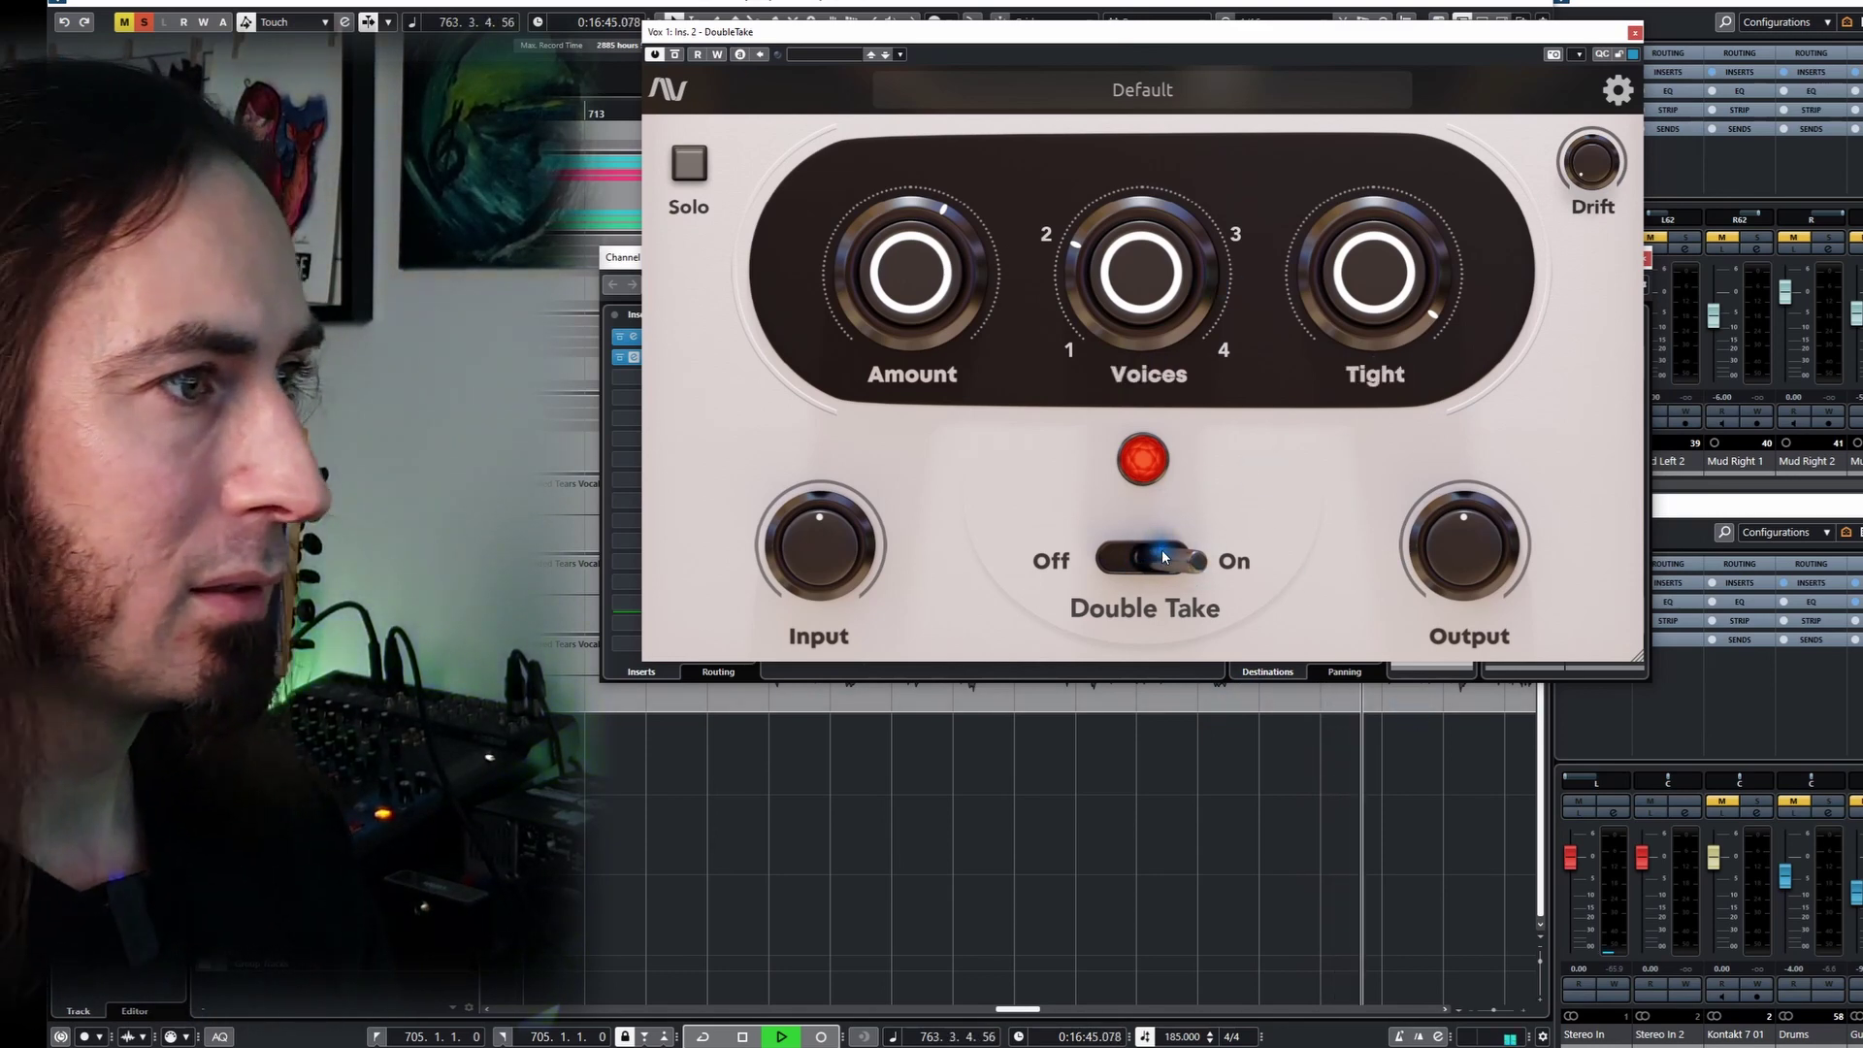
{"action": "left_click", "coordinate": [1144, 556]}
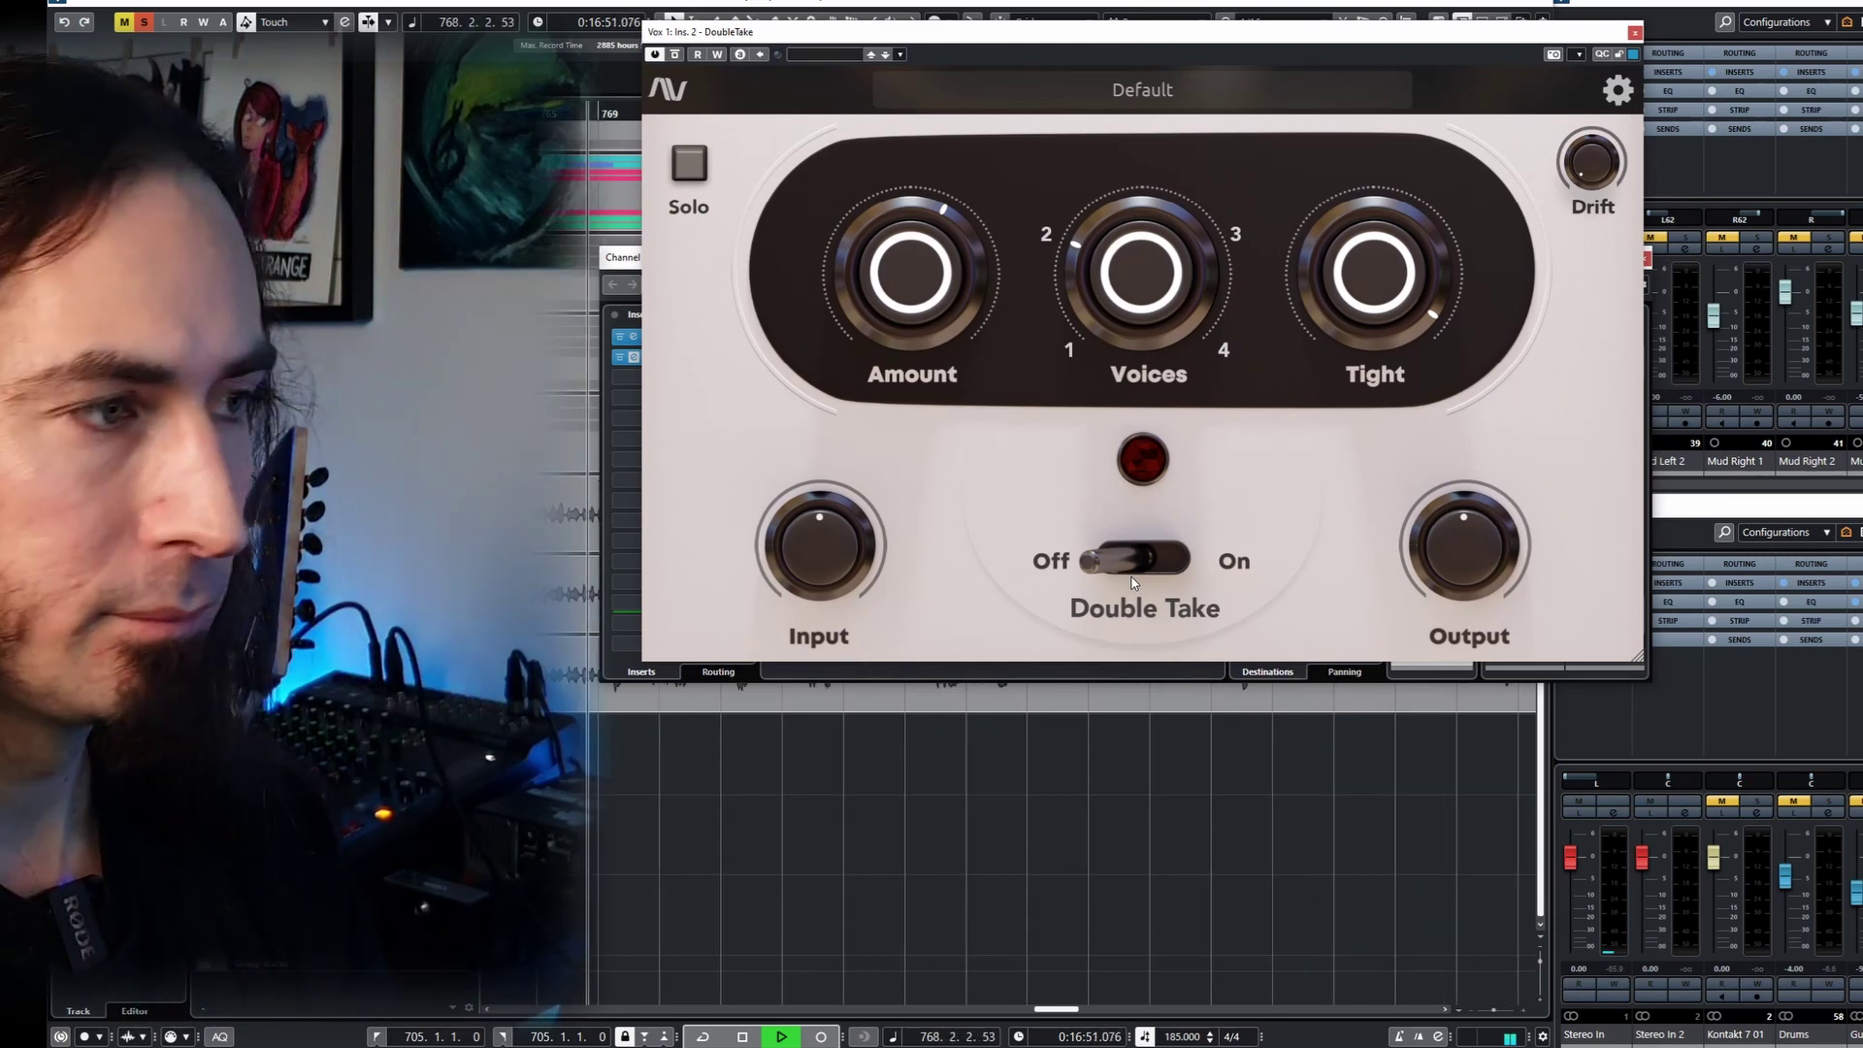
{"action": "left_click", "coordinate": [1133, 583]}
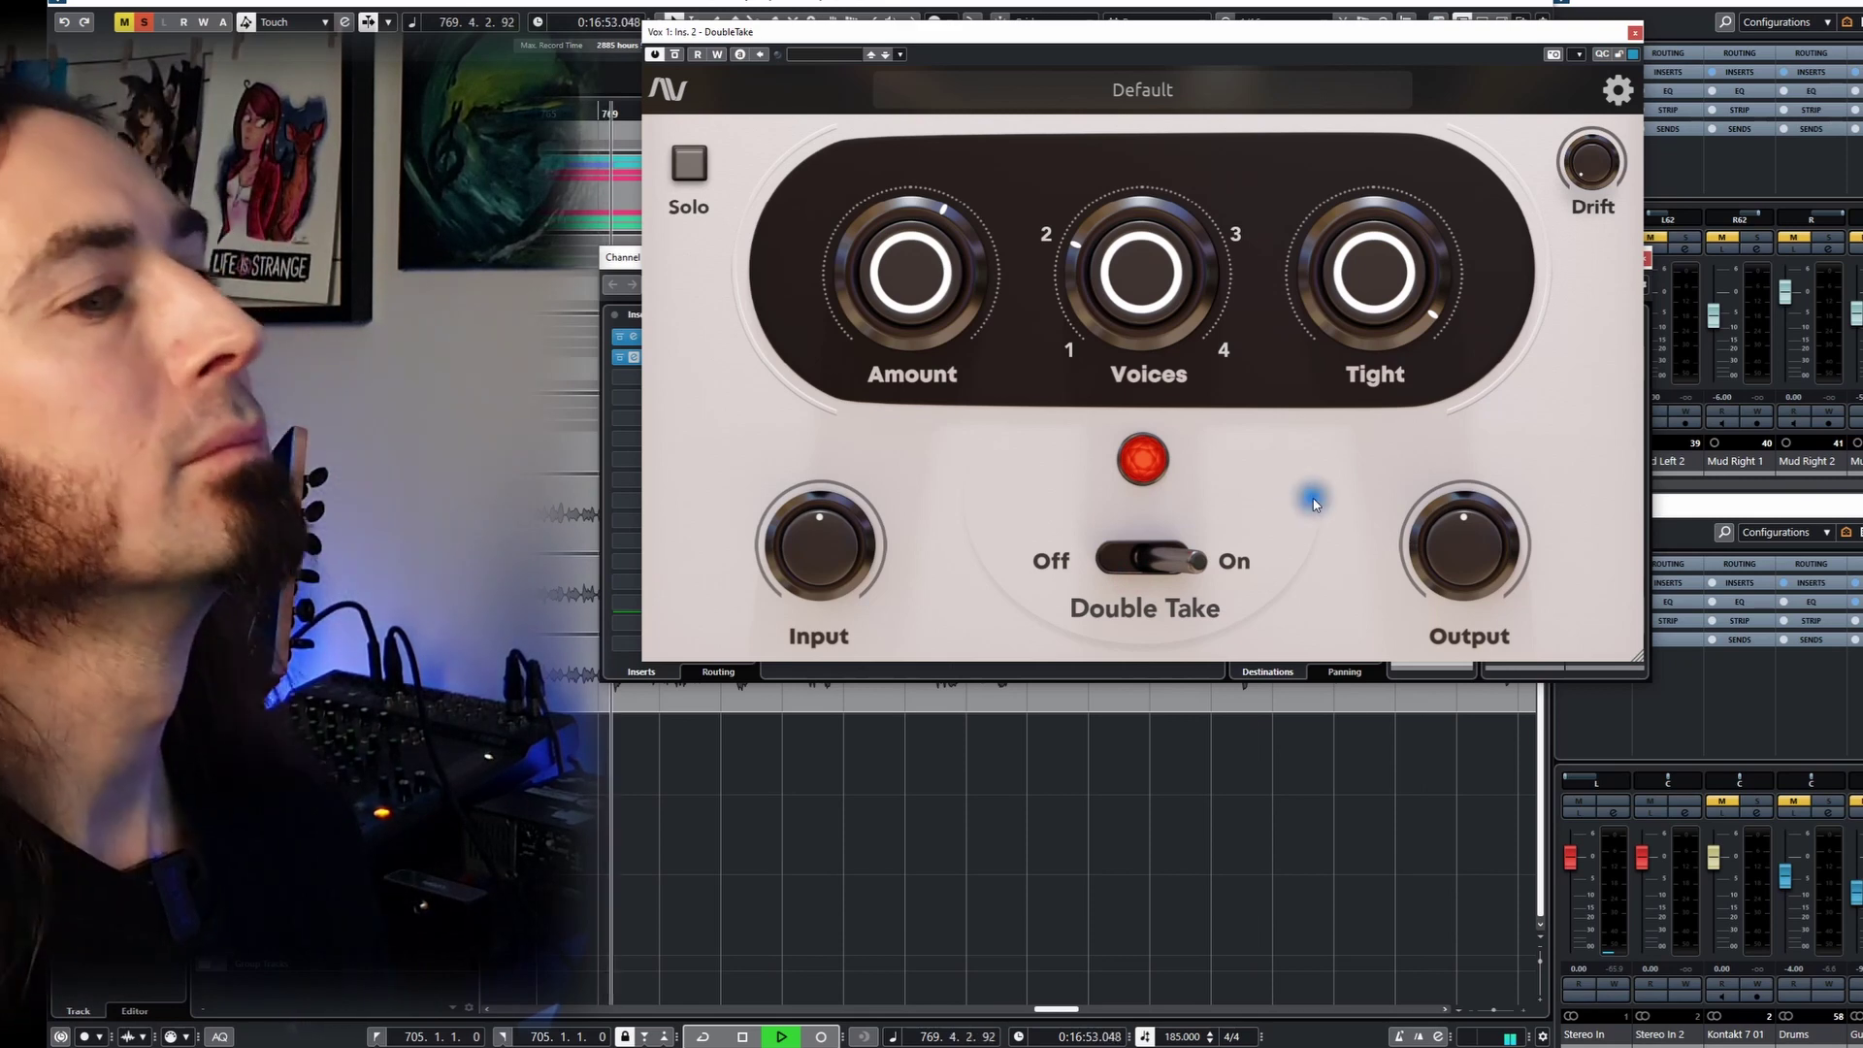
- Replay the vocal while raising DoubleTake's Drift to about 93, then settling it near 21
{"action": "key", "text": "space"}
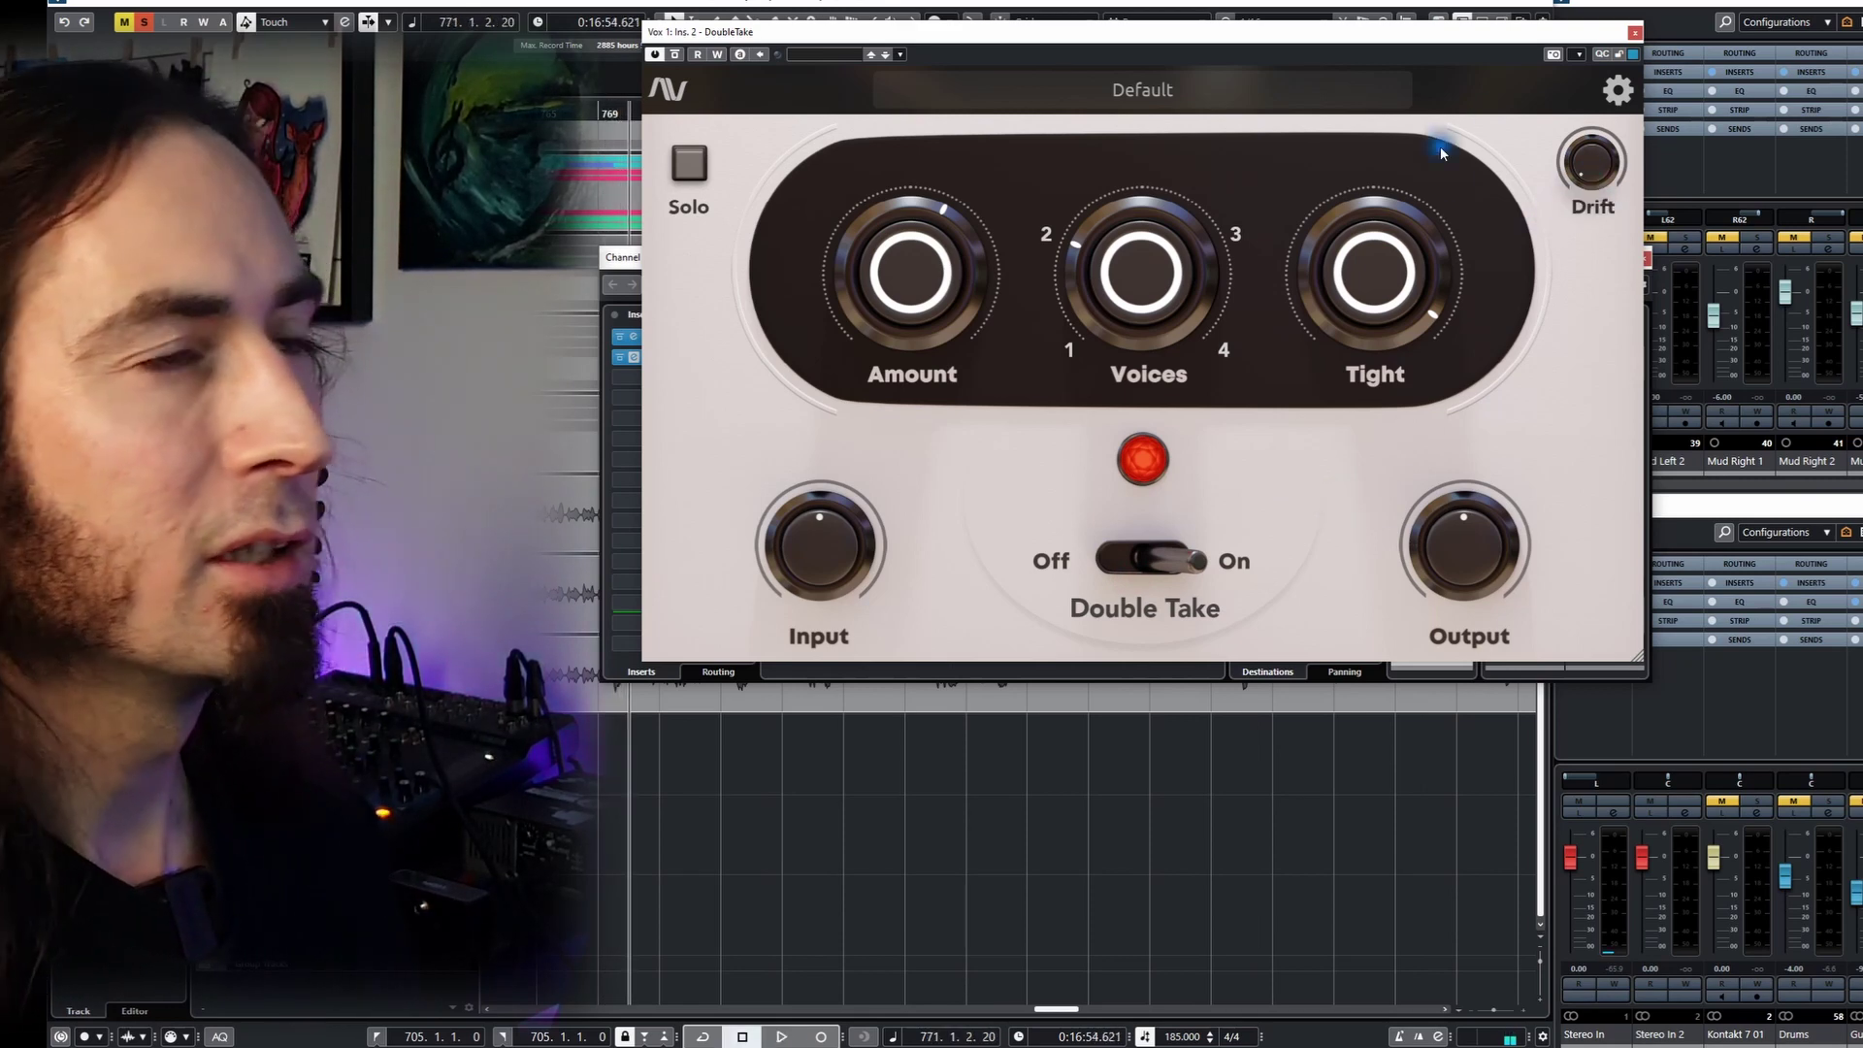
{"action": "key", "text": "space"}
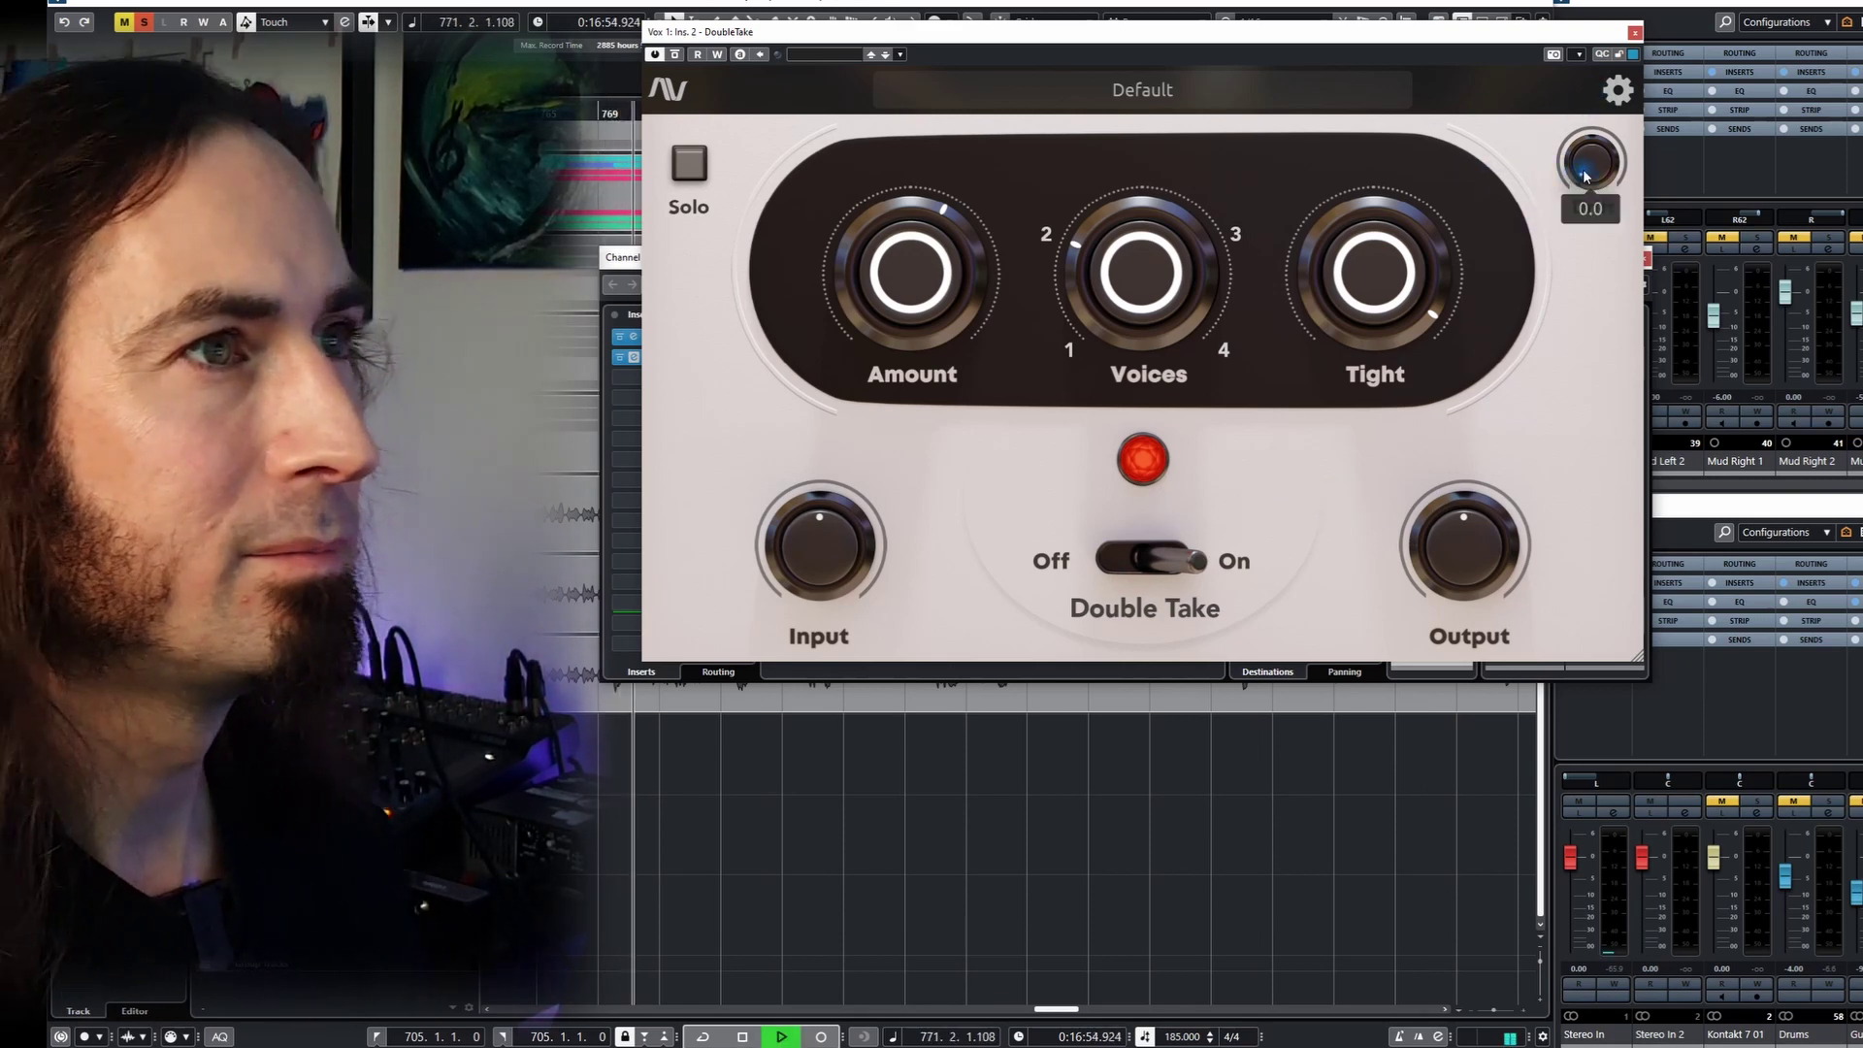
{"action": "left_click_drag", "start_coordinate": [1572, 177], "coordinate": [1565, 29]}
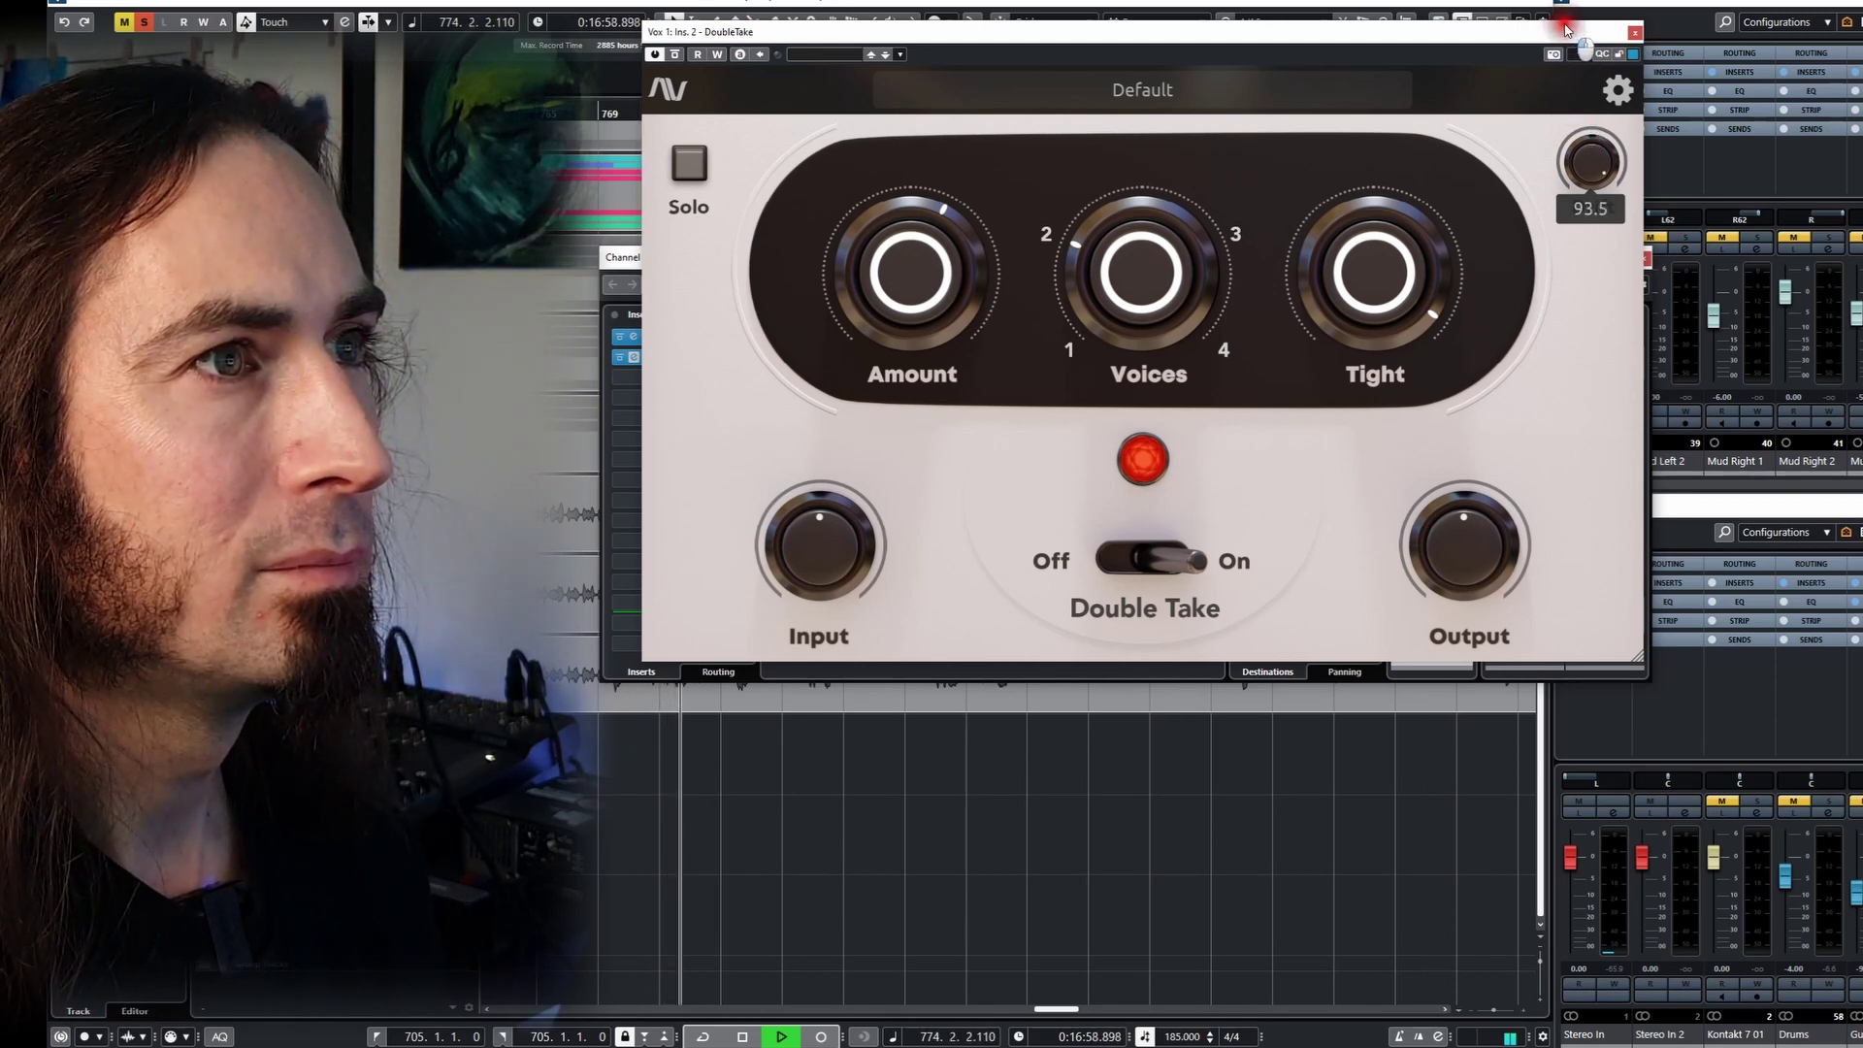
{"action": "left_click_drag", "start_coordinate": [1565, 29], "coordinate": [1582, 185]}
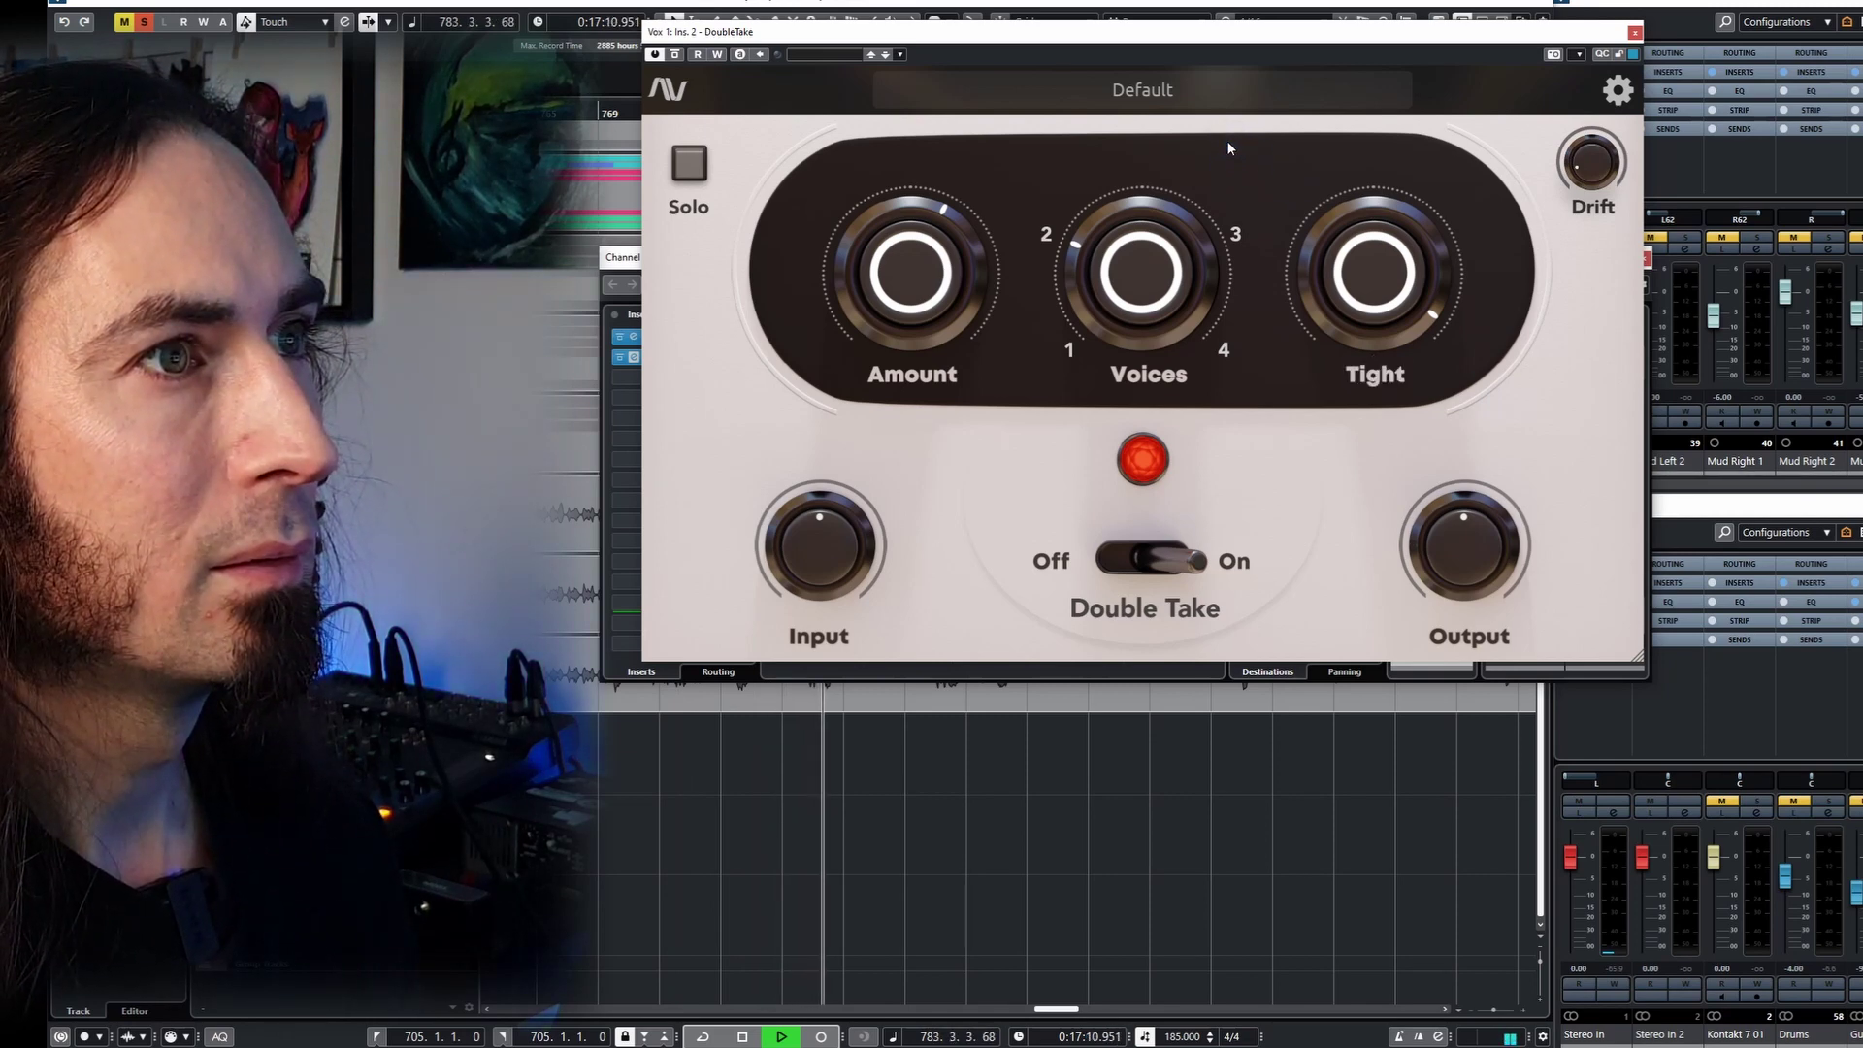
{"action": "mouse_move", "coordinate": [1587, 175]}
{"action": "key", "text": "space"}
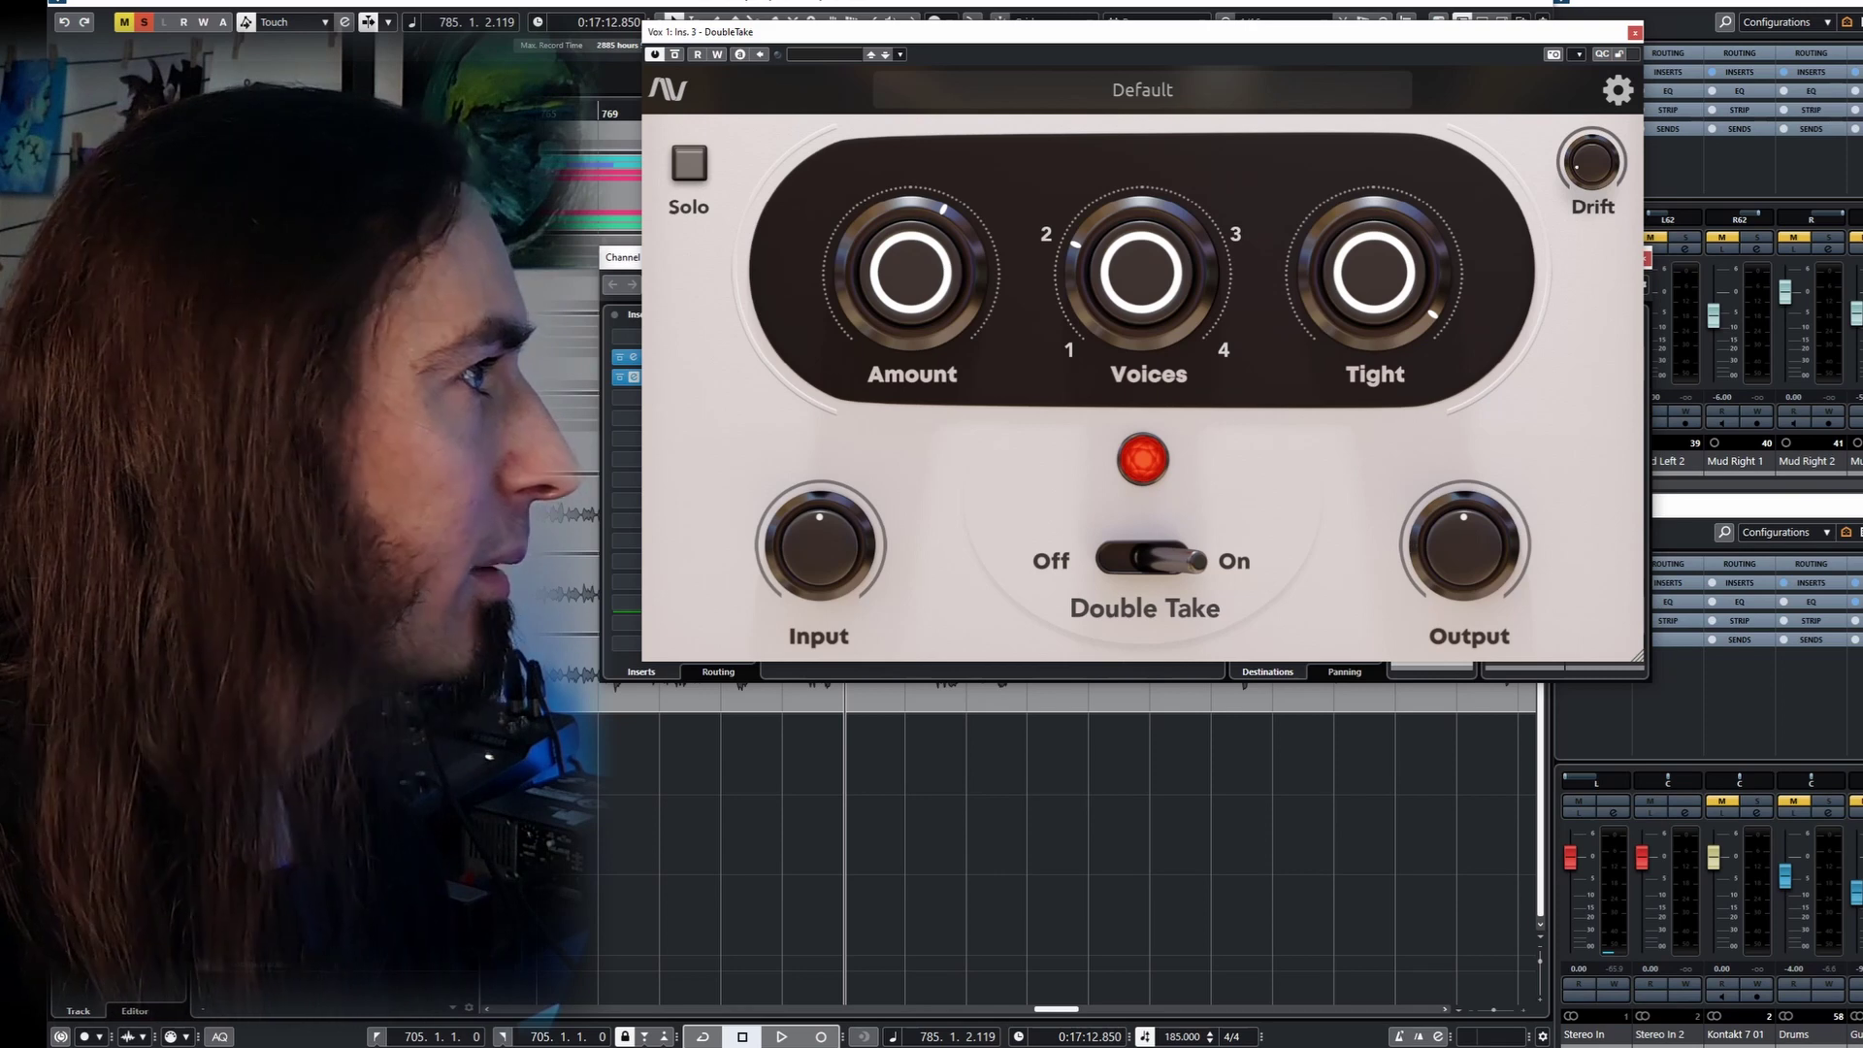
- Add the NS1 noise suppressor with suppression at 20.4, play the vocal, then close NS1's window
{"action": "left_click", "coordinate": [982, 515]}
{"action": "left_click_drag", "start_coordinate": [1465, 645], "coordinate": [1471, 615]}
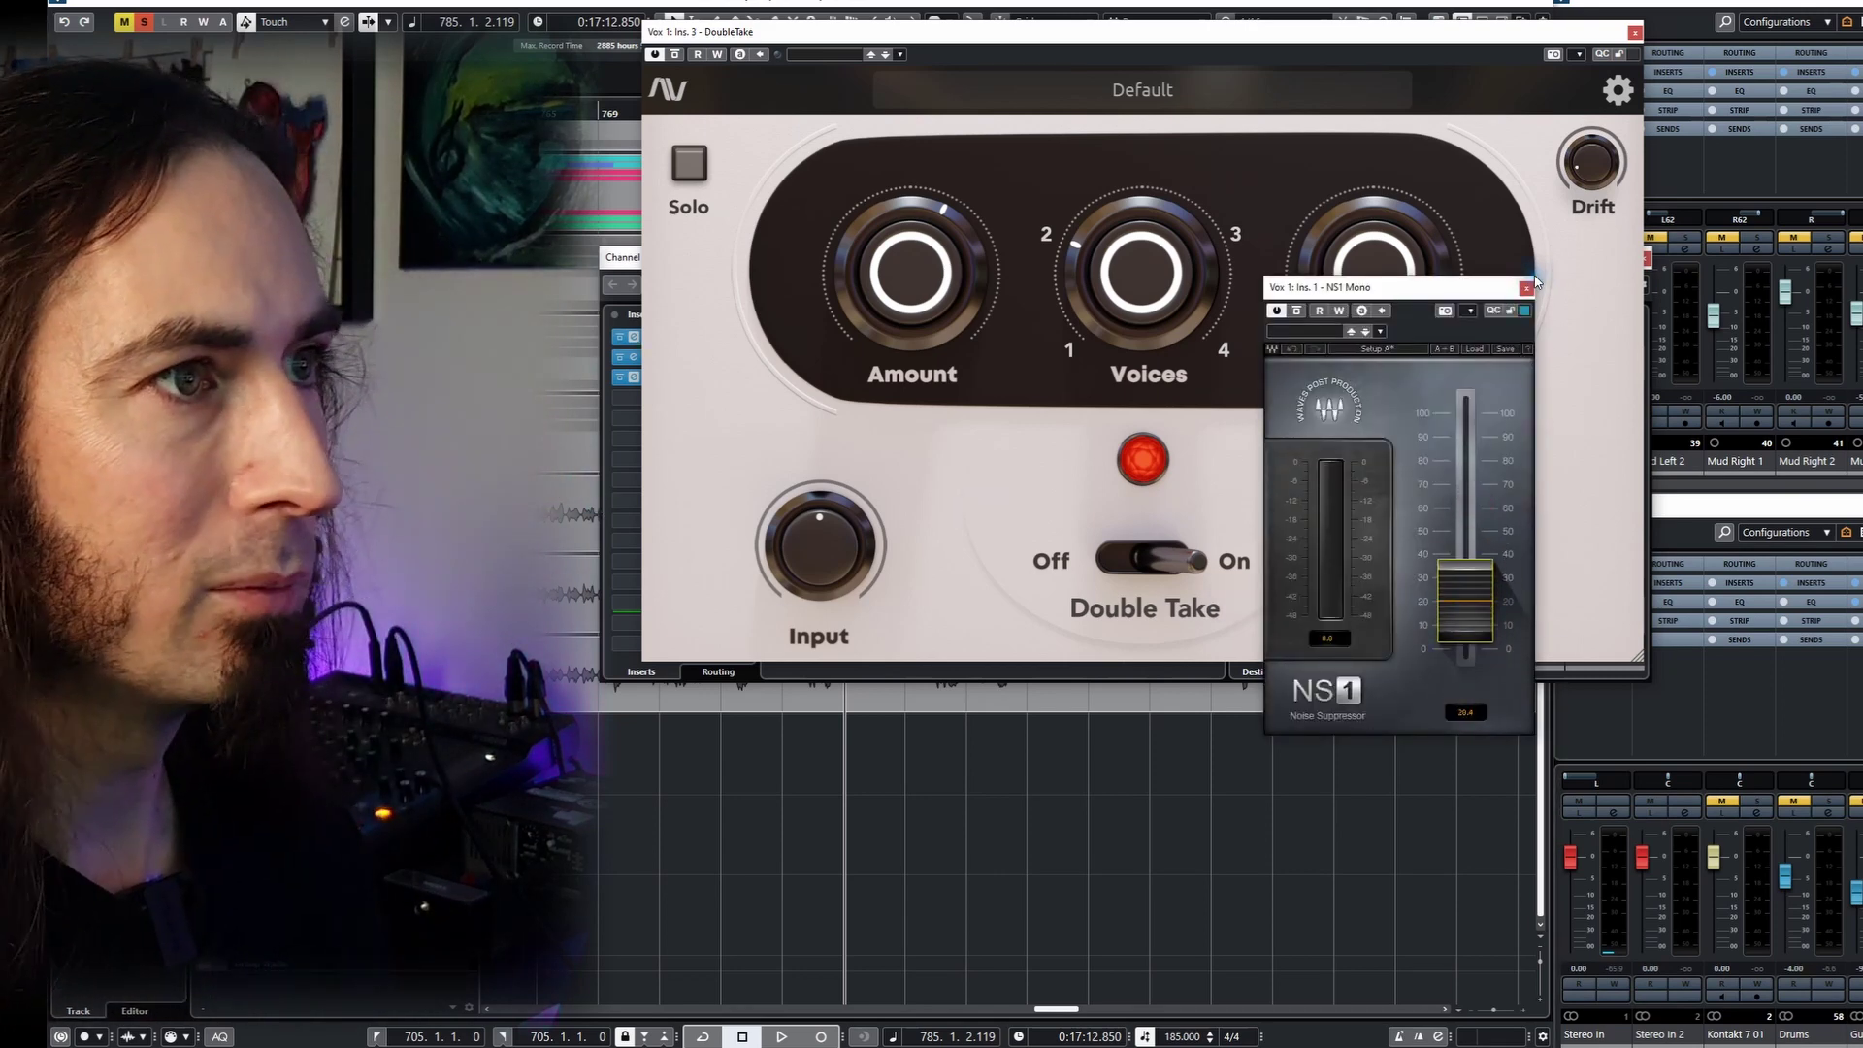
{"action": "key", "text": "space"}
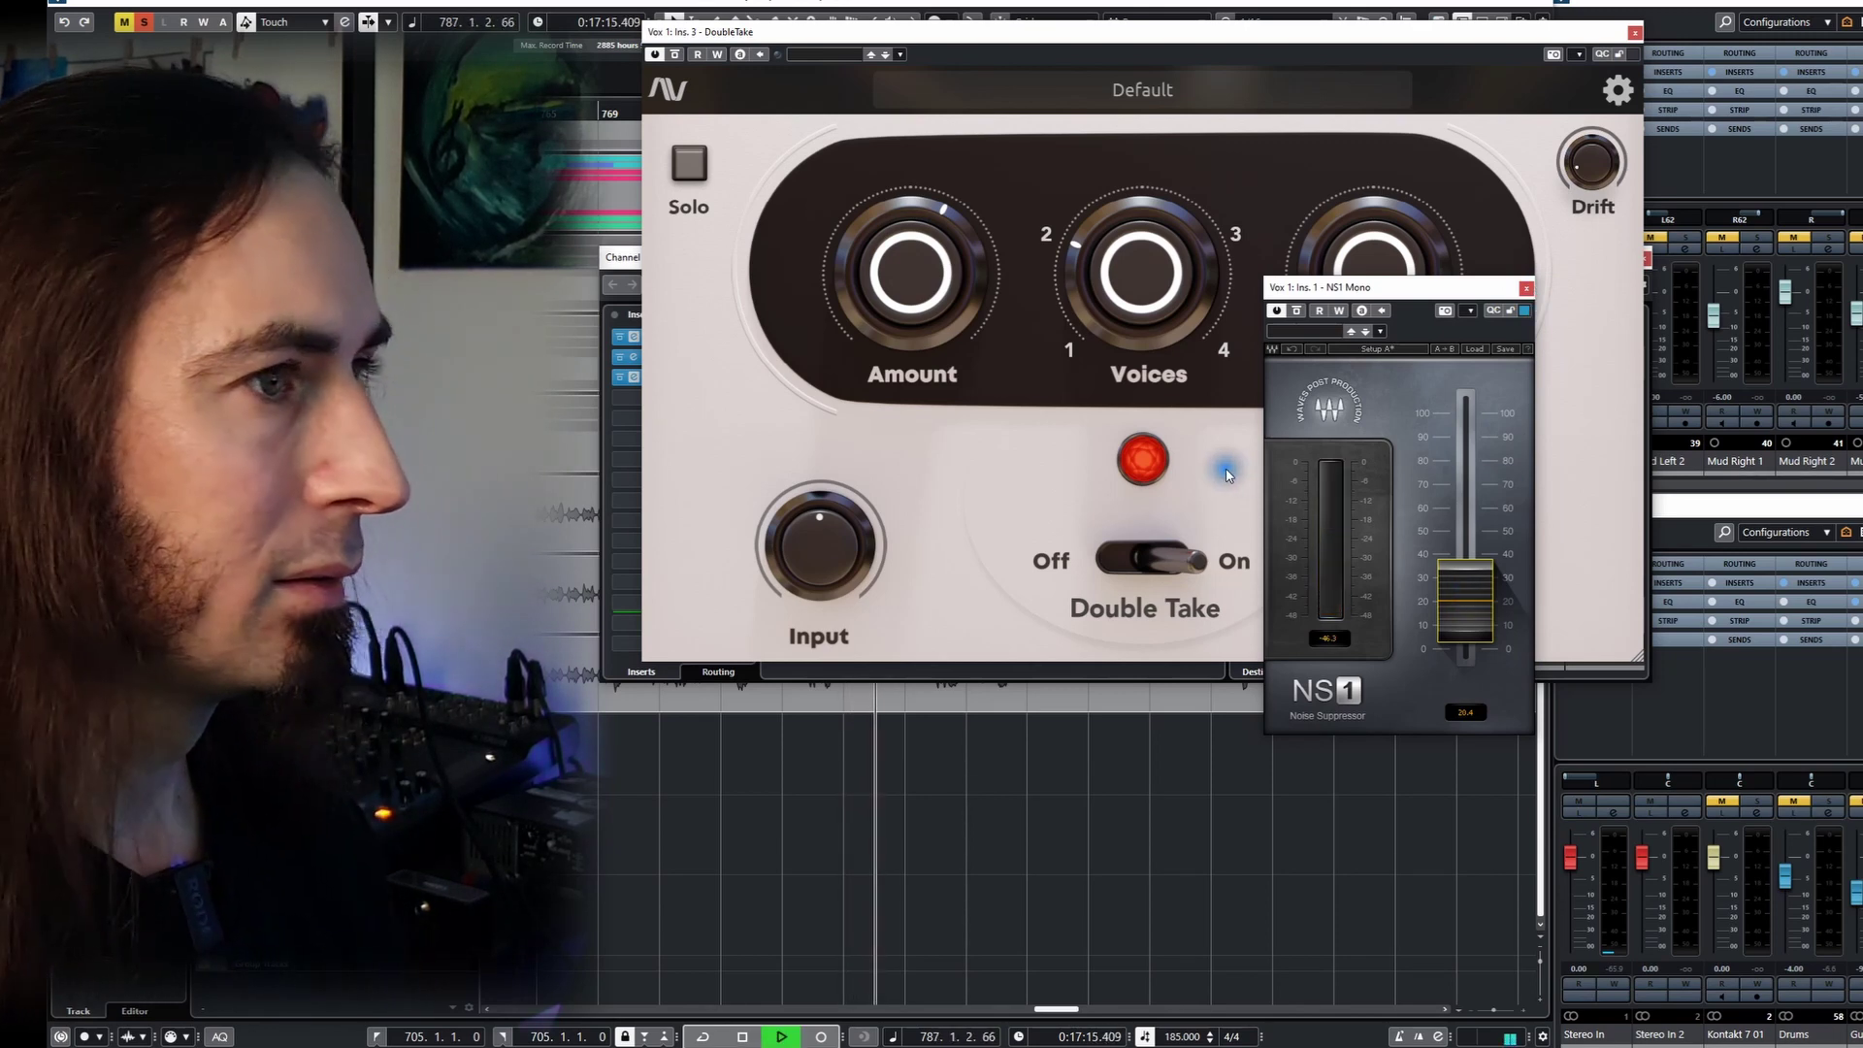
{"action": "left_click", "coordinate": [1527, 288]}
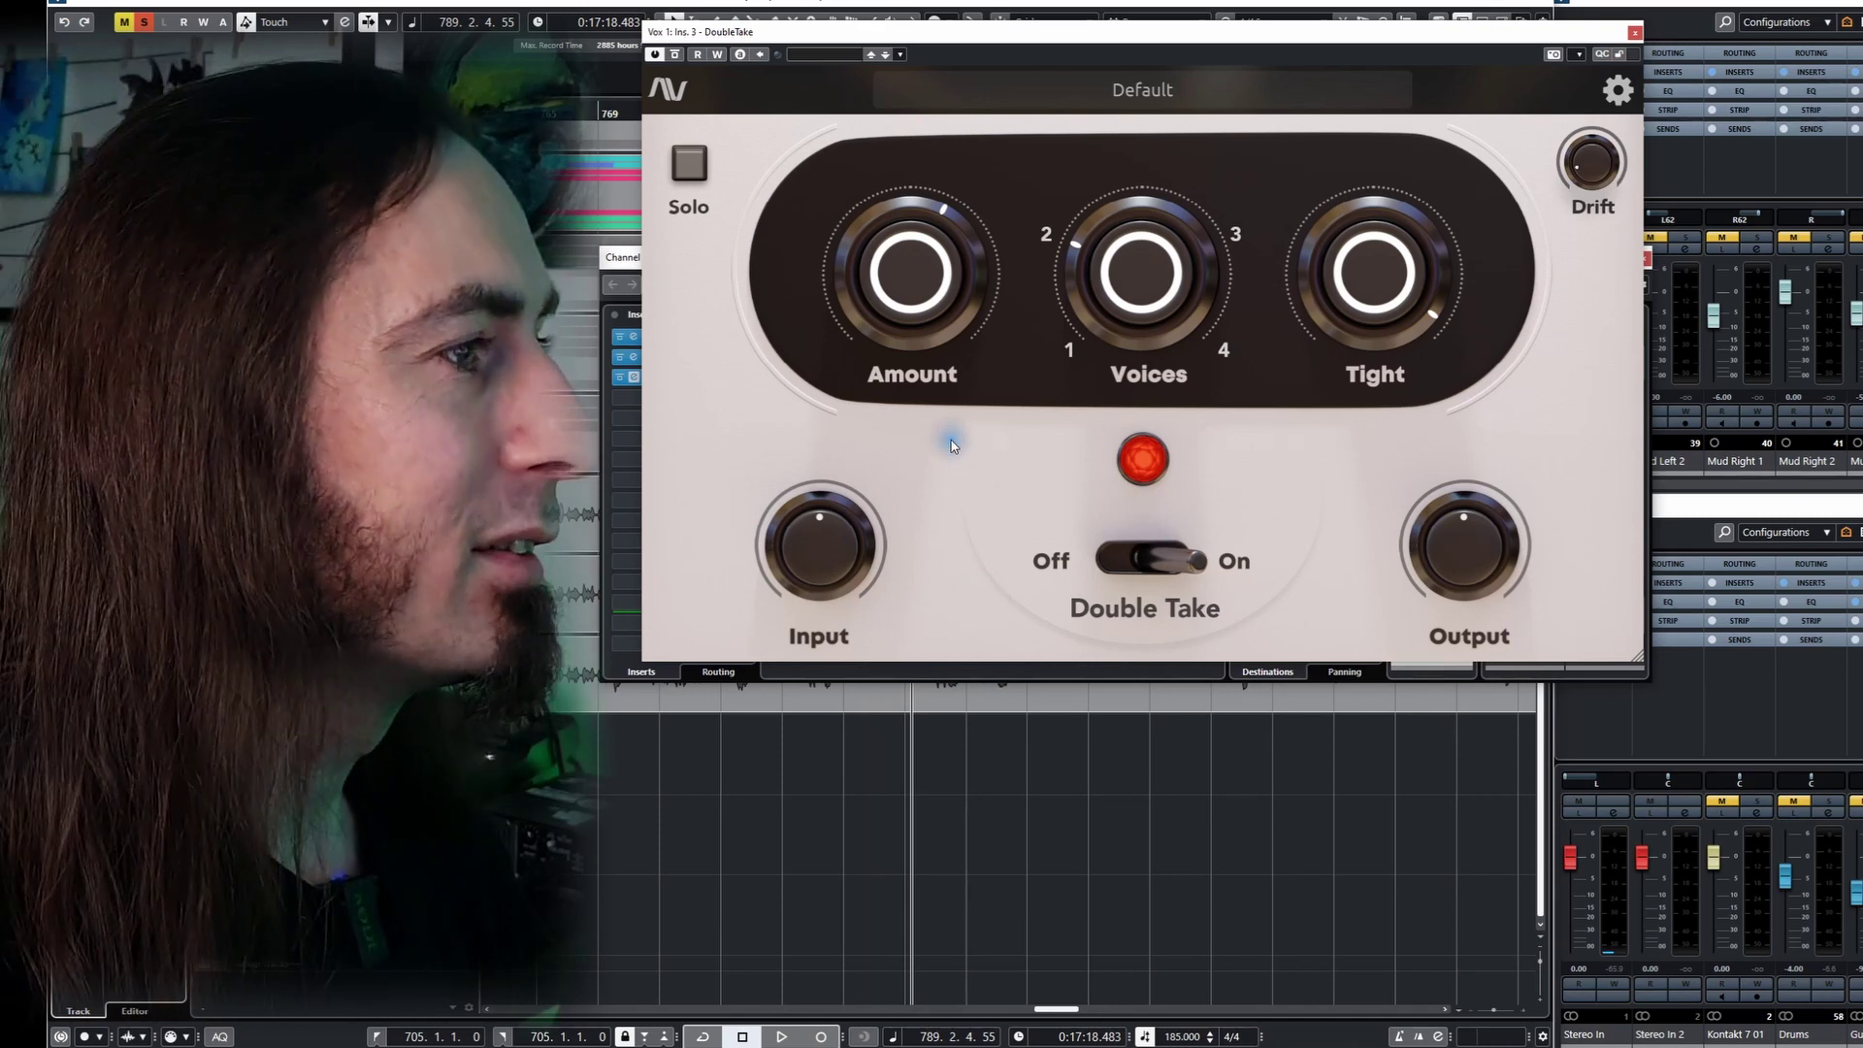
{"action": "key", "text": "space"}
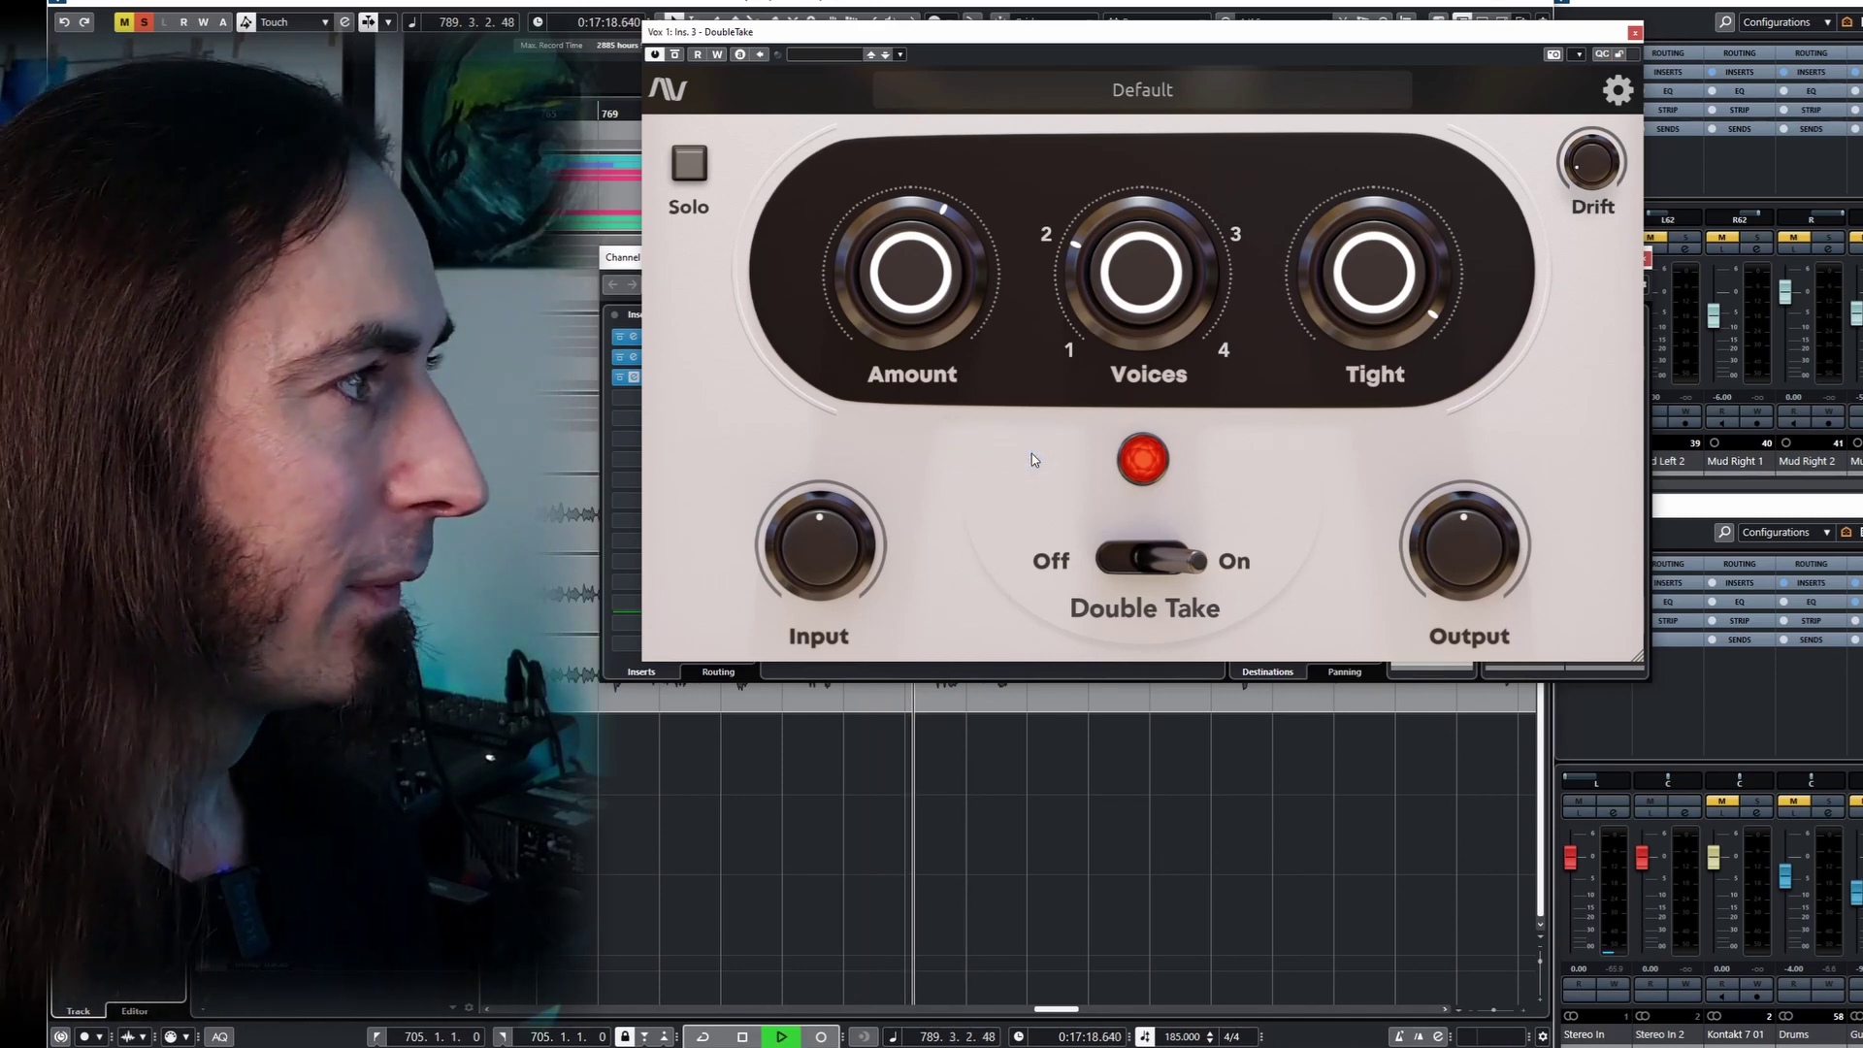
{"action": "left_click", "coordinate": [1137, 462]}
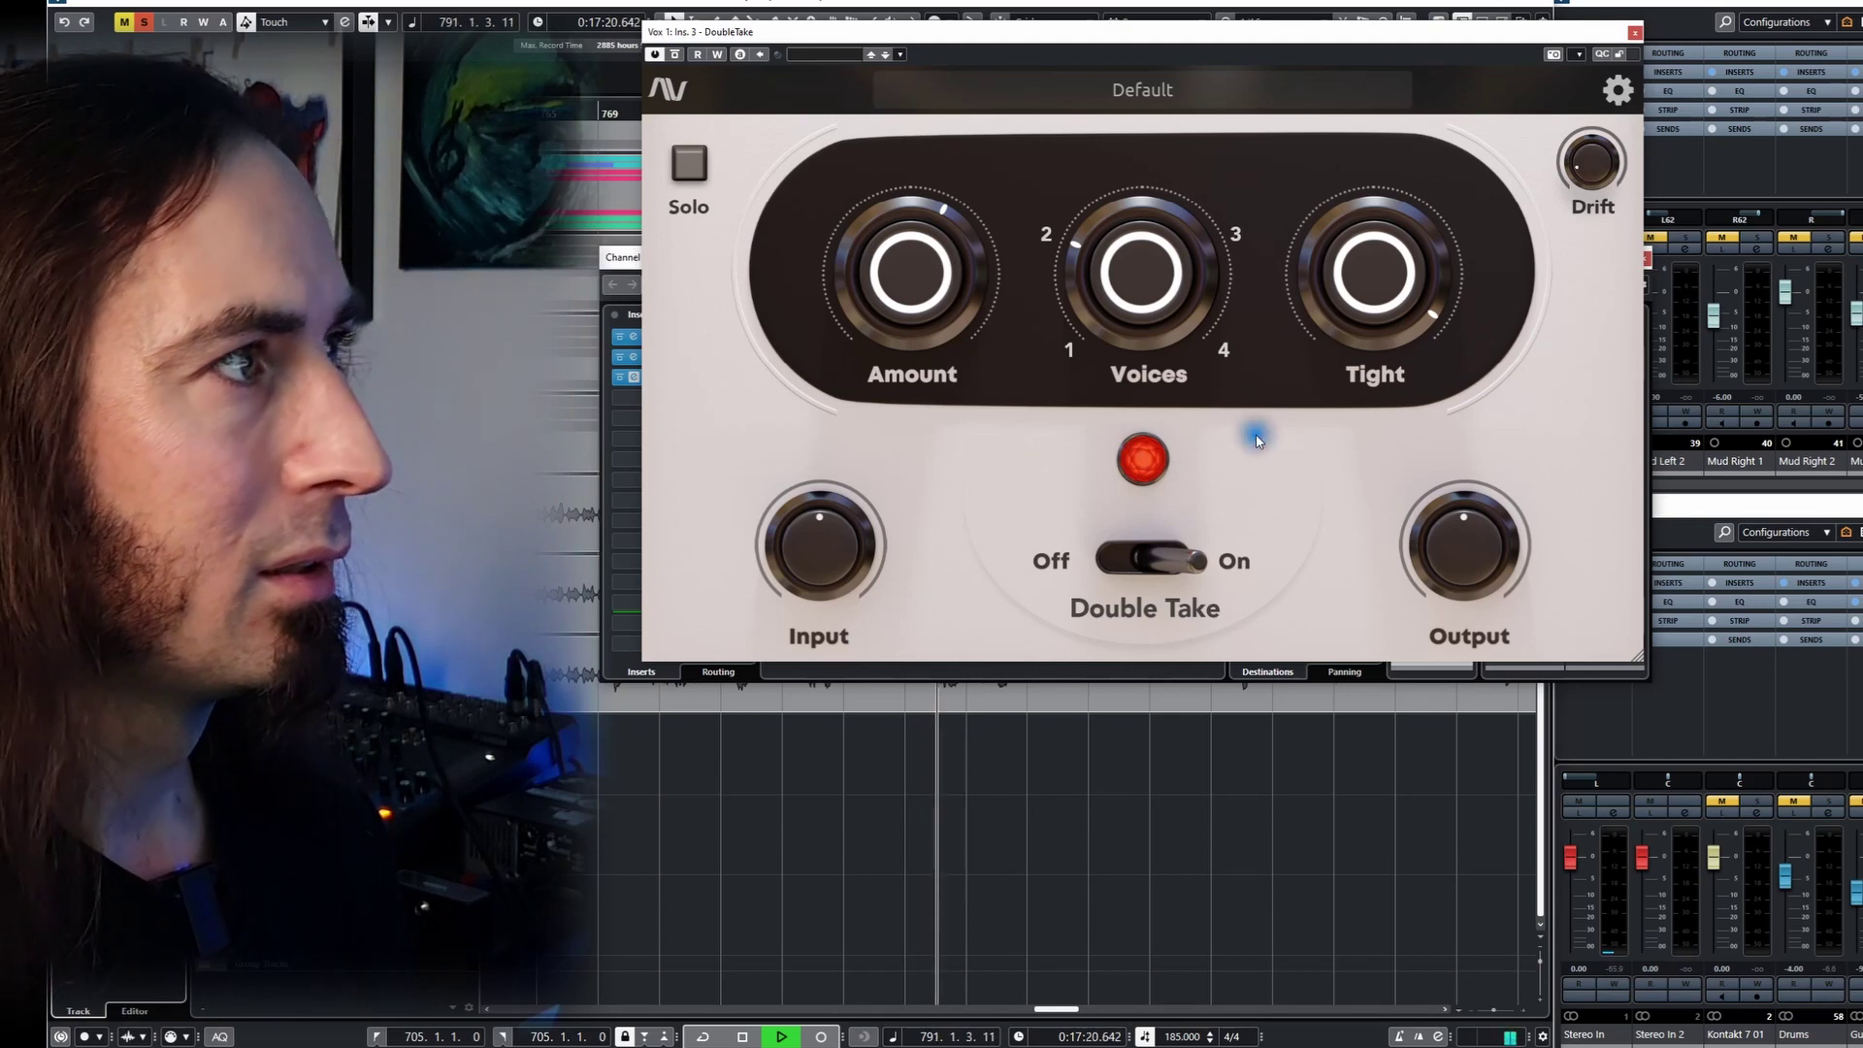
{"action": "left_click", "coordinate": [677, 169]}
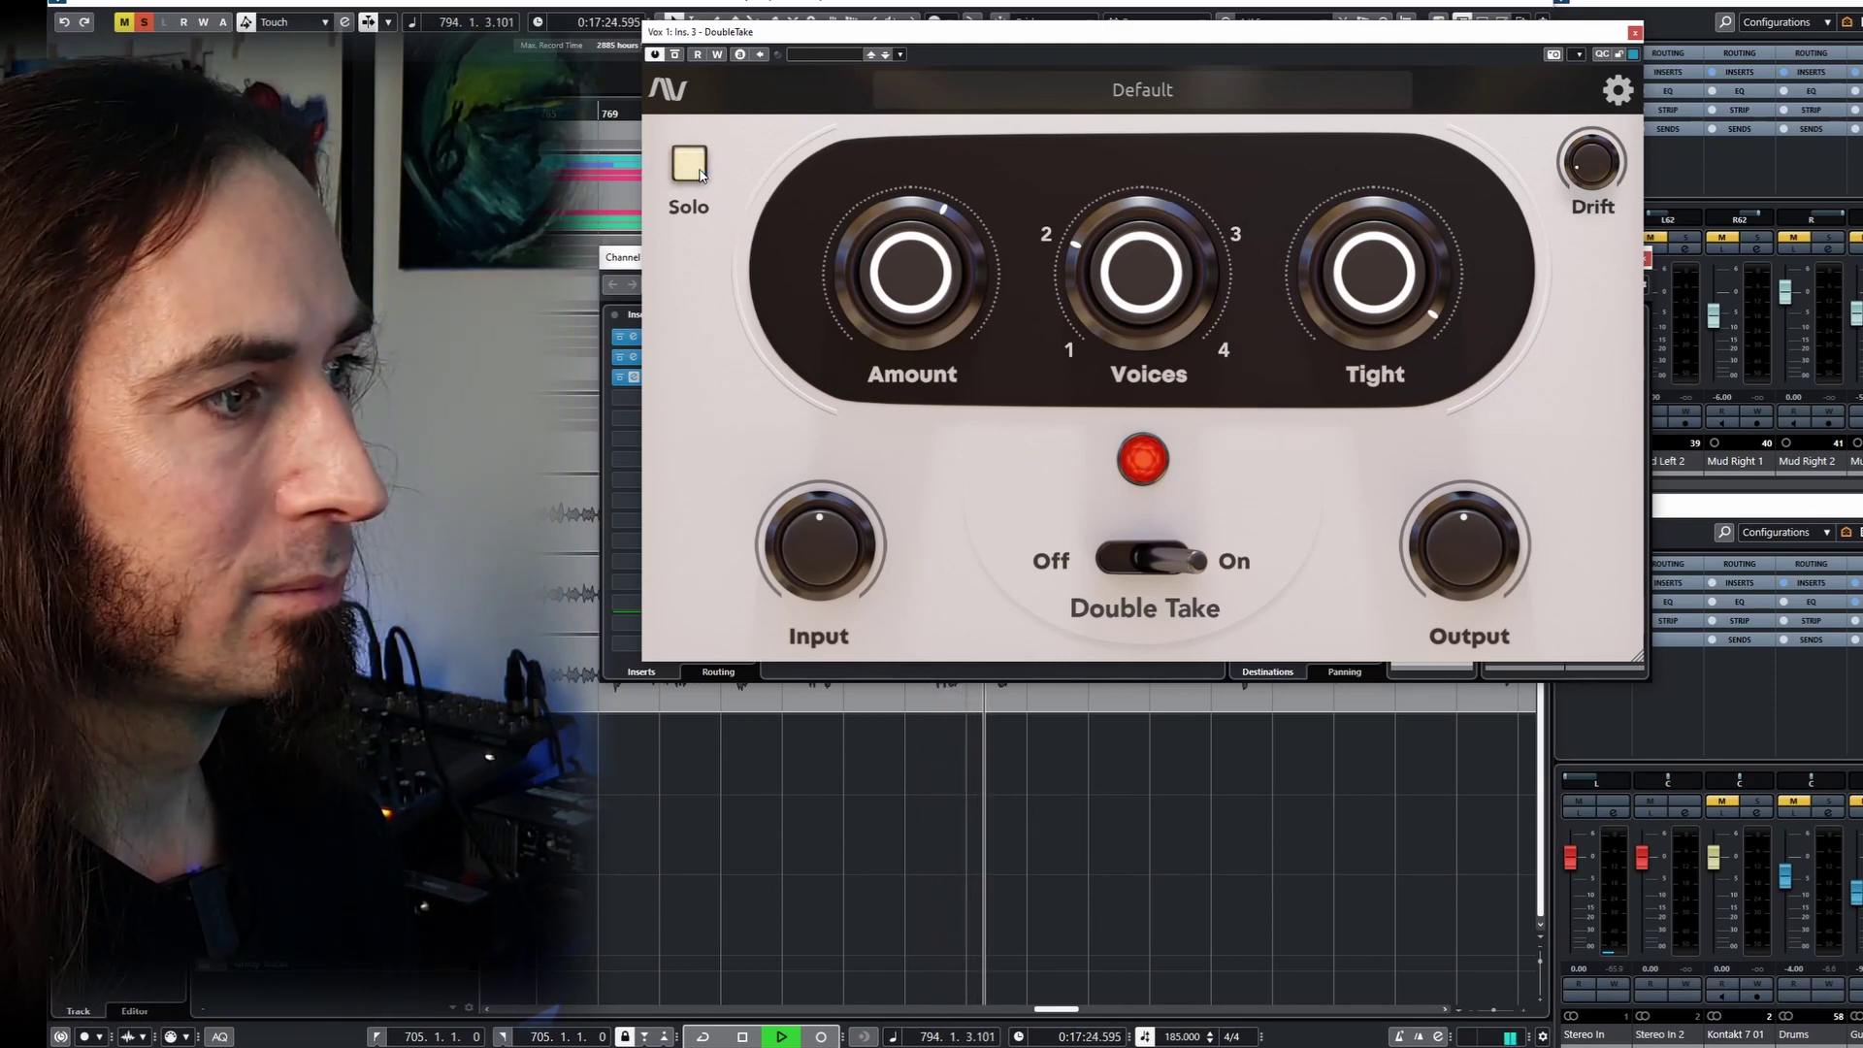
{"action": "left_click", "coordinate": [695, 169]}
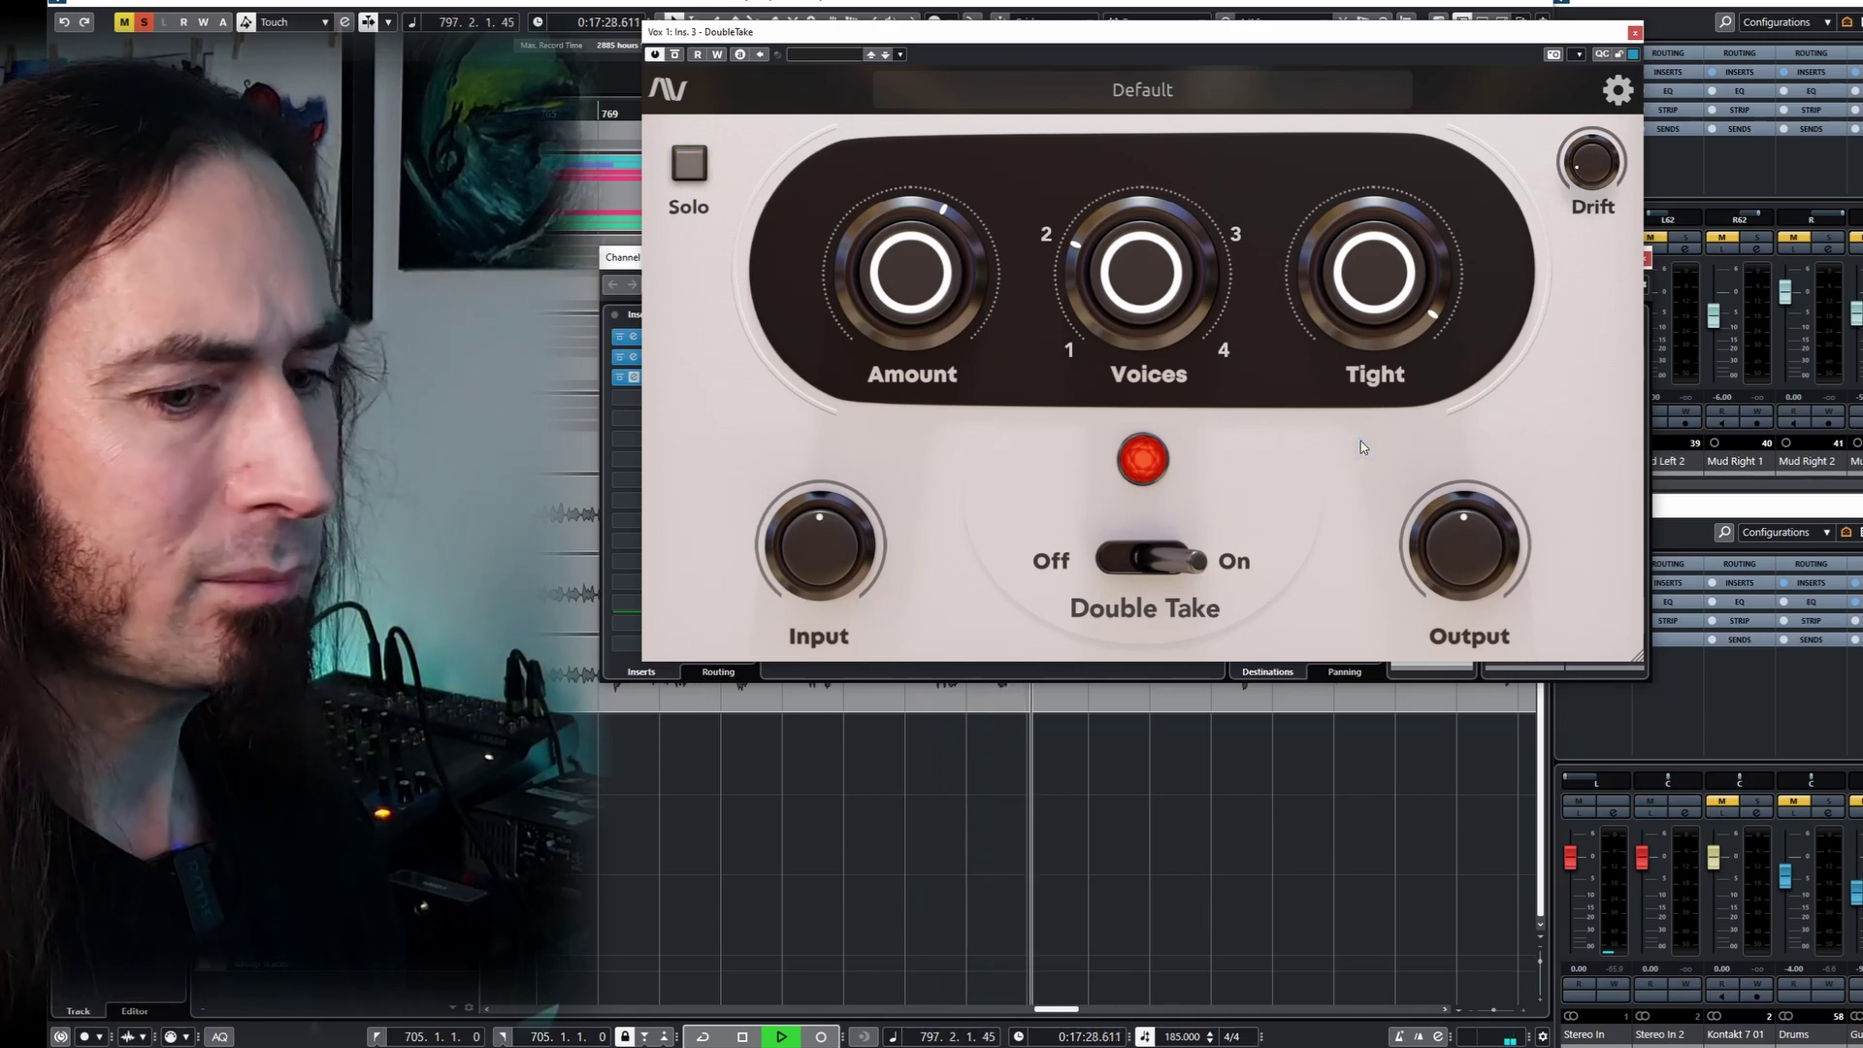
{"action": "key", "text": "space"}
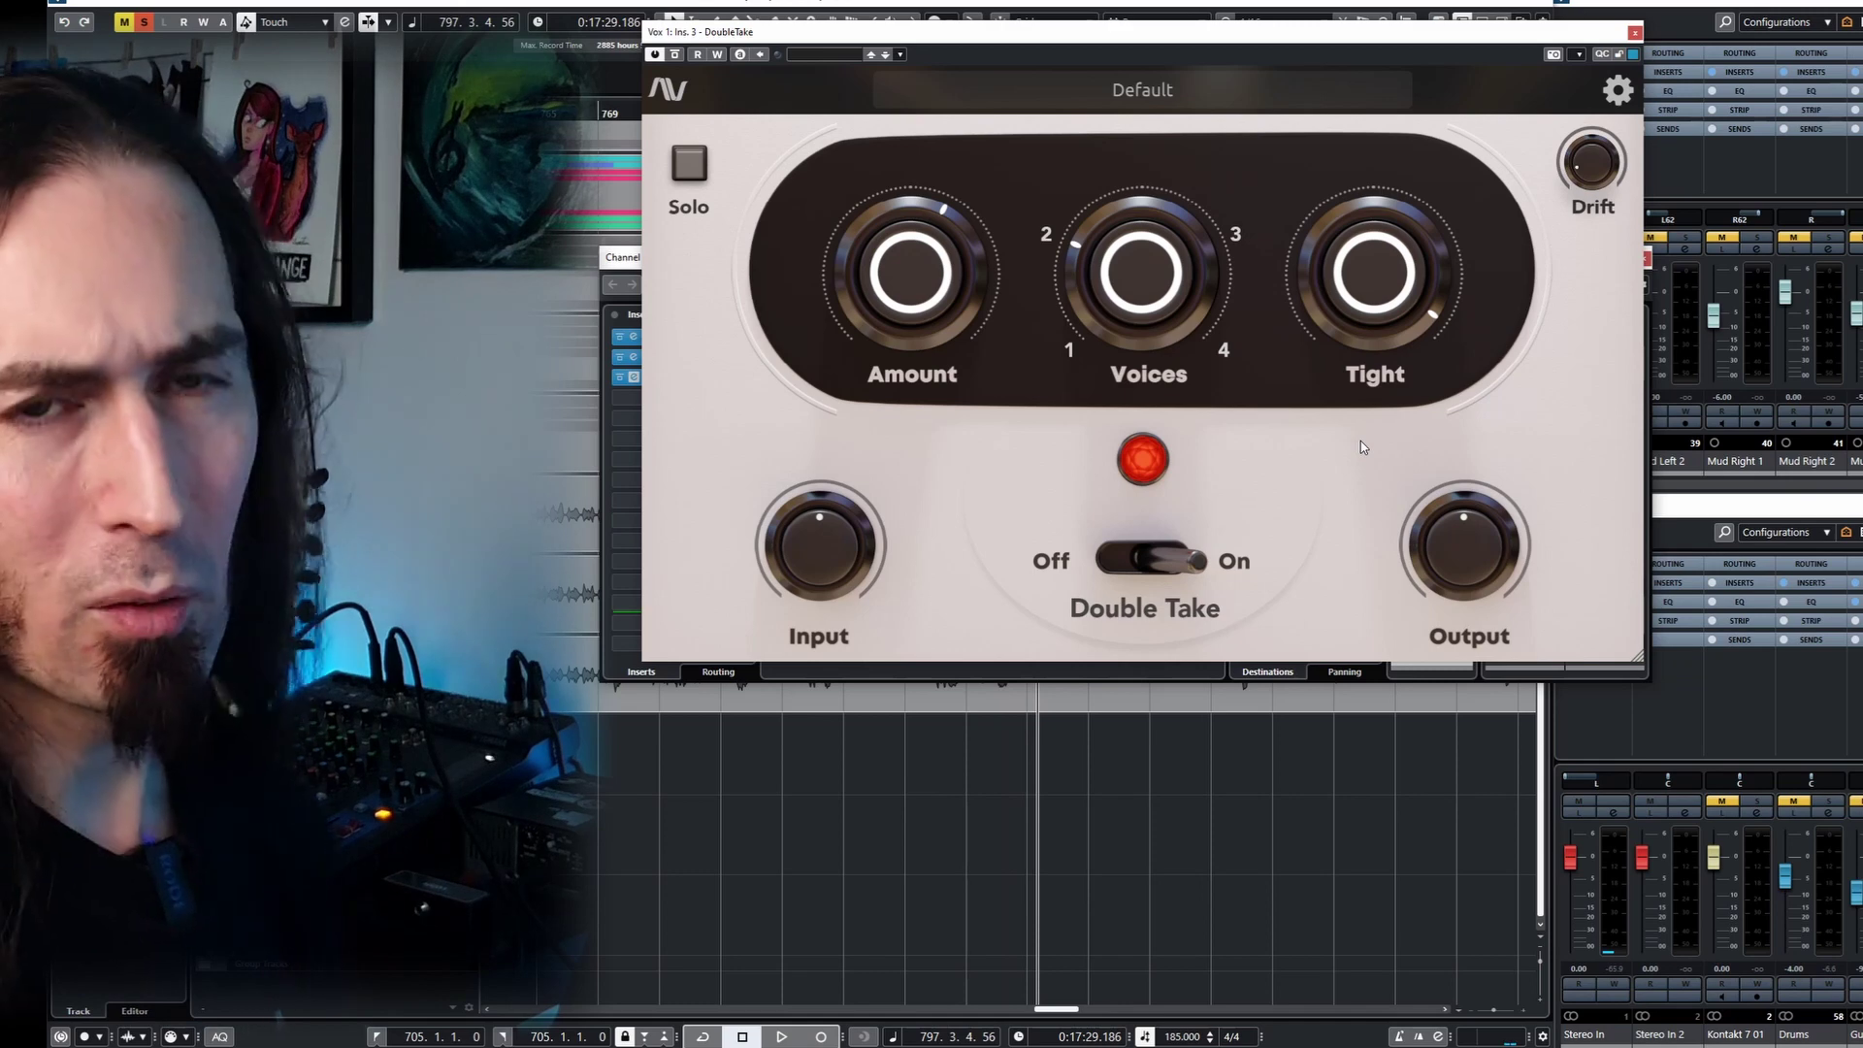
{"action": "key", "text": "KP_Subtract"}
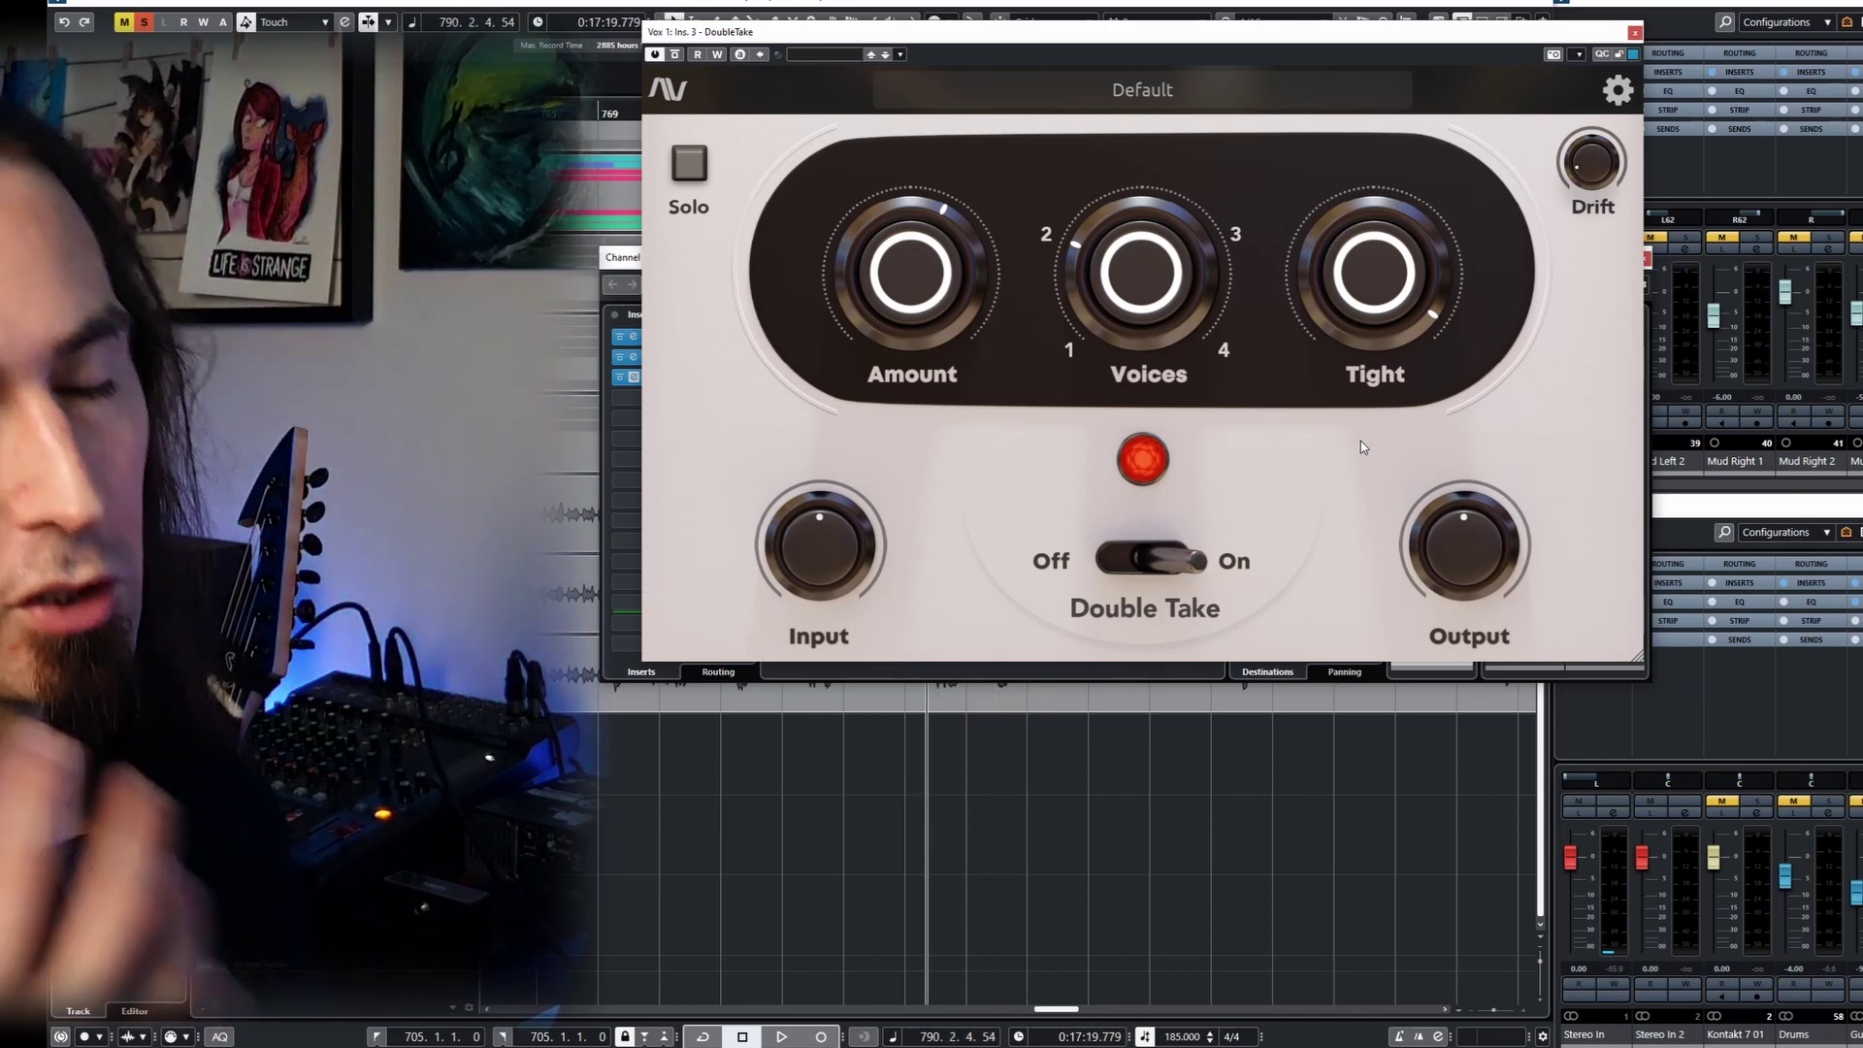
{"action": "key", "text": "space"}
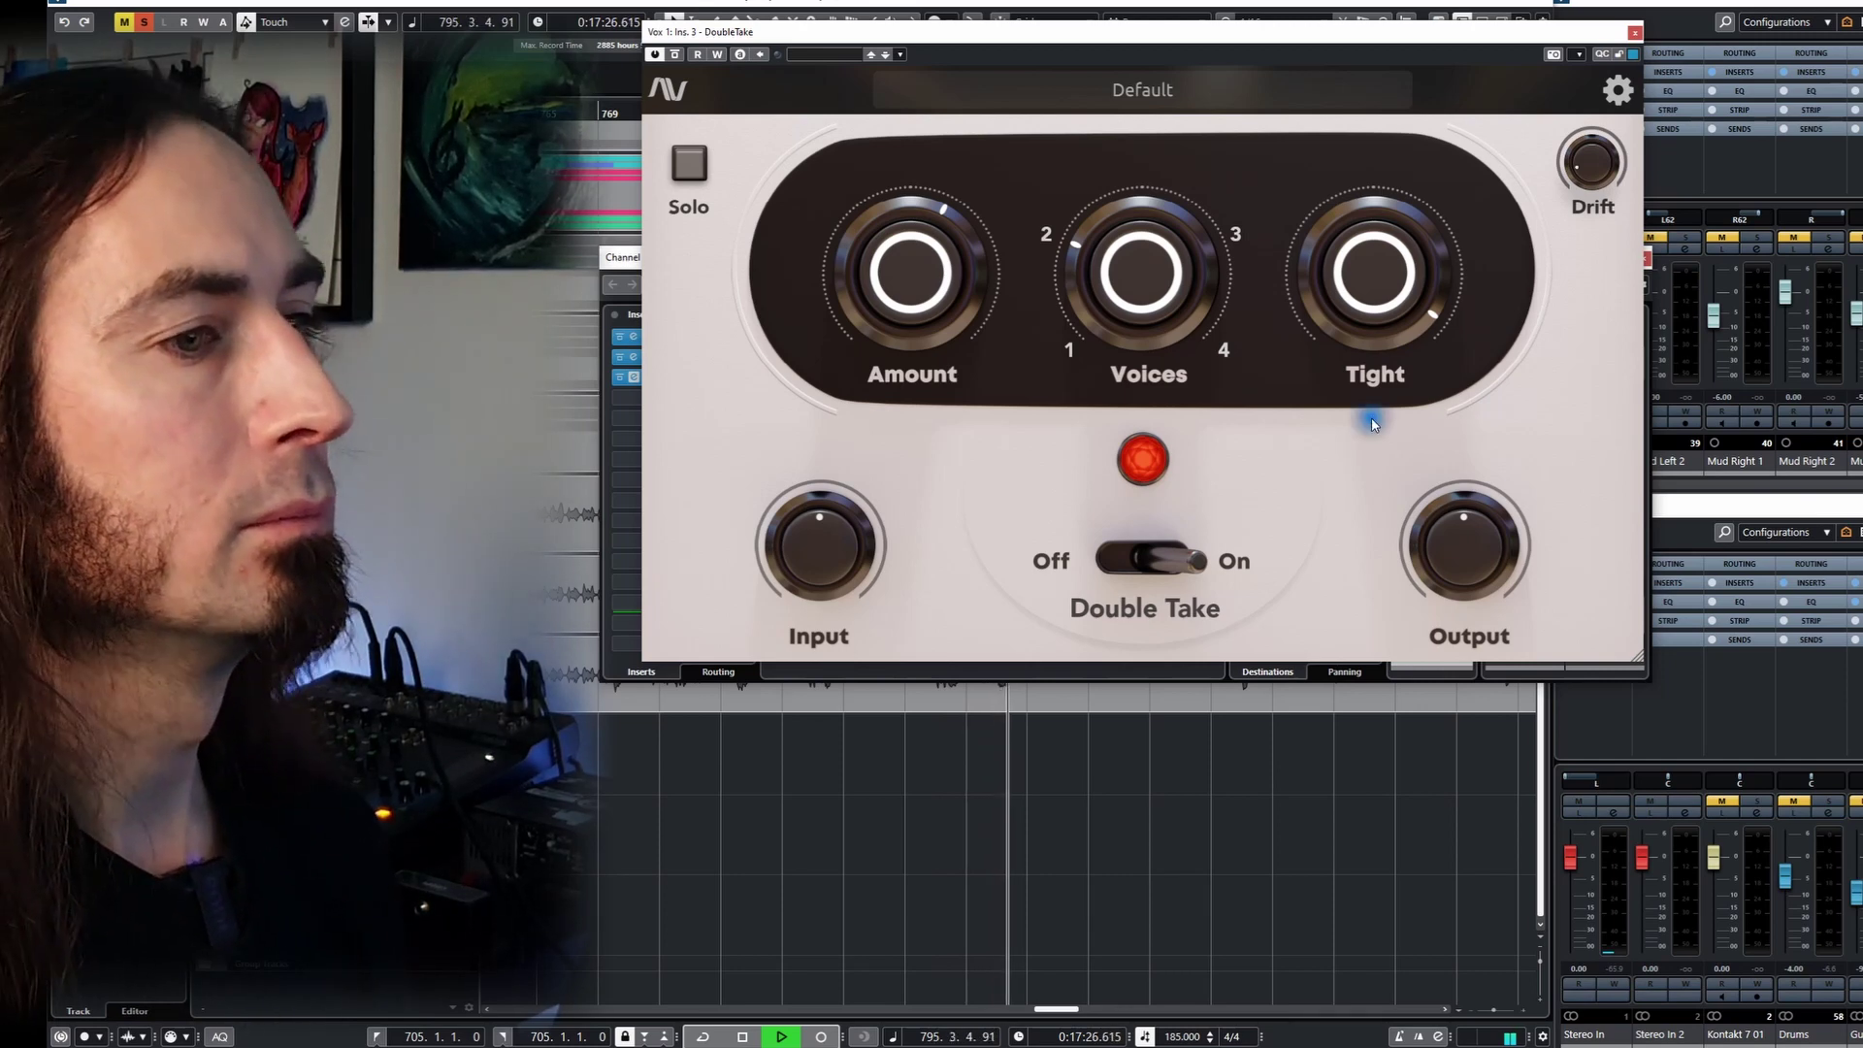
{"action": "key", "text": "space"}
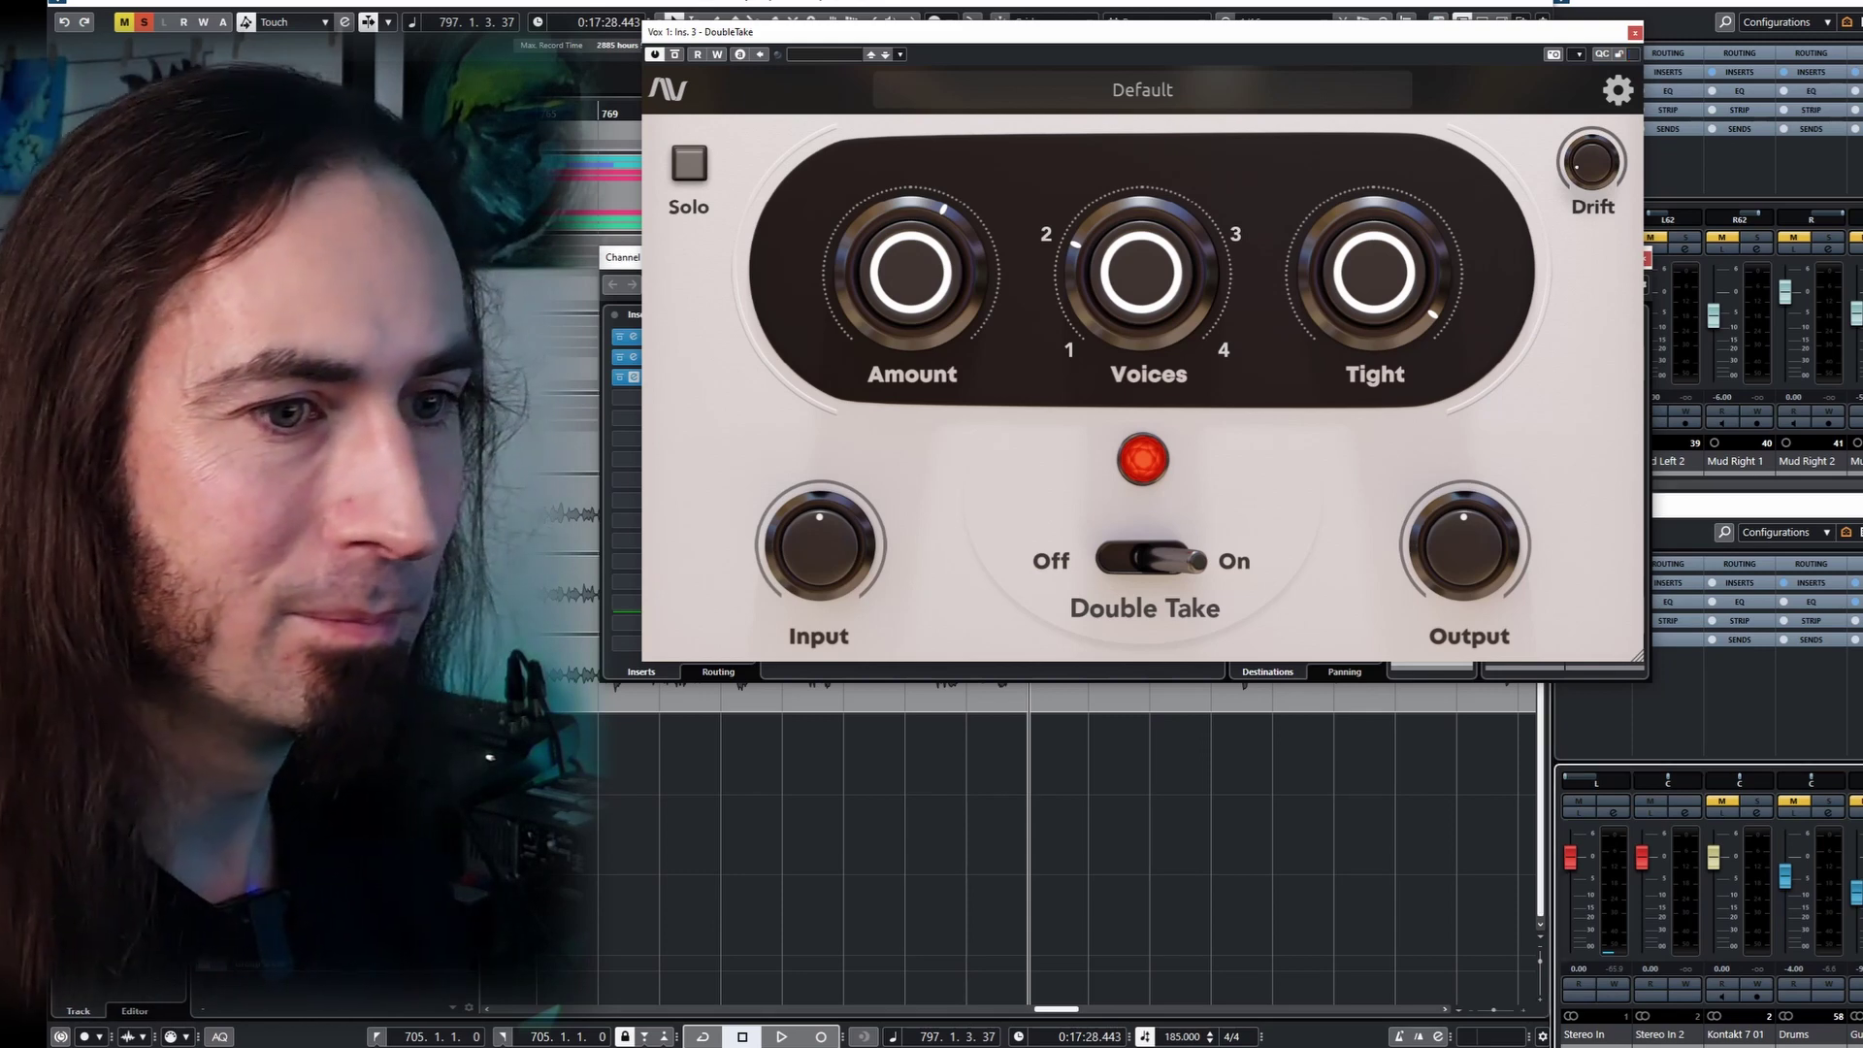
- Clear solo on the vocal, select its -4.00 fader value, and play it with the full mix
{"action": "left_click", "coordinate": [1204, 459]}
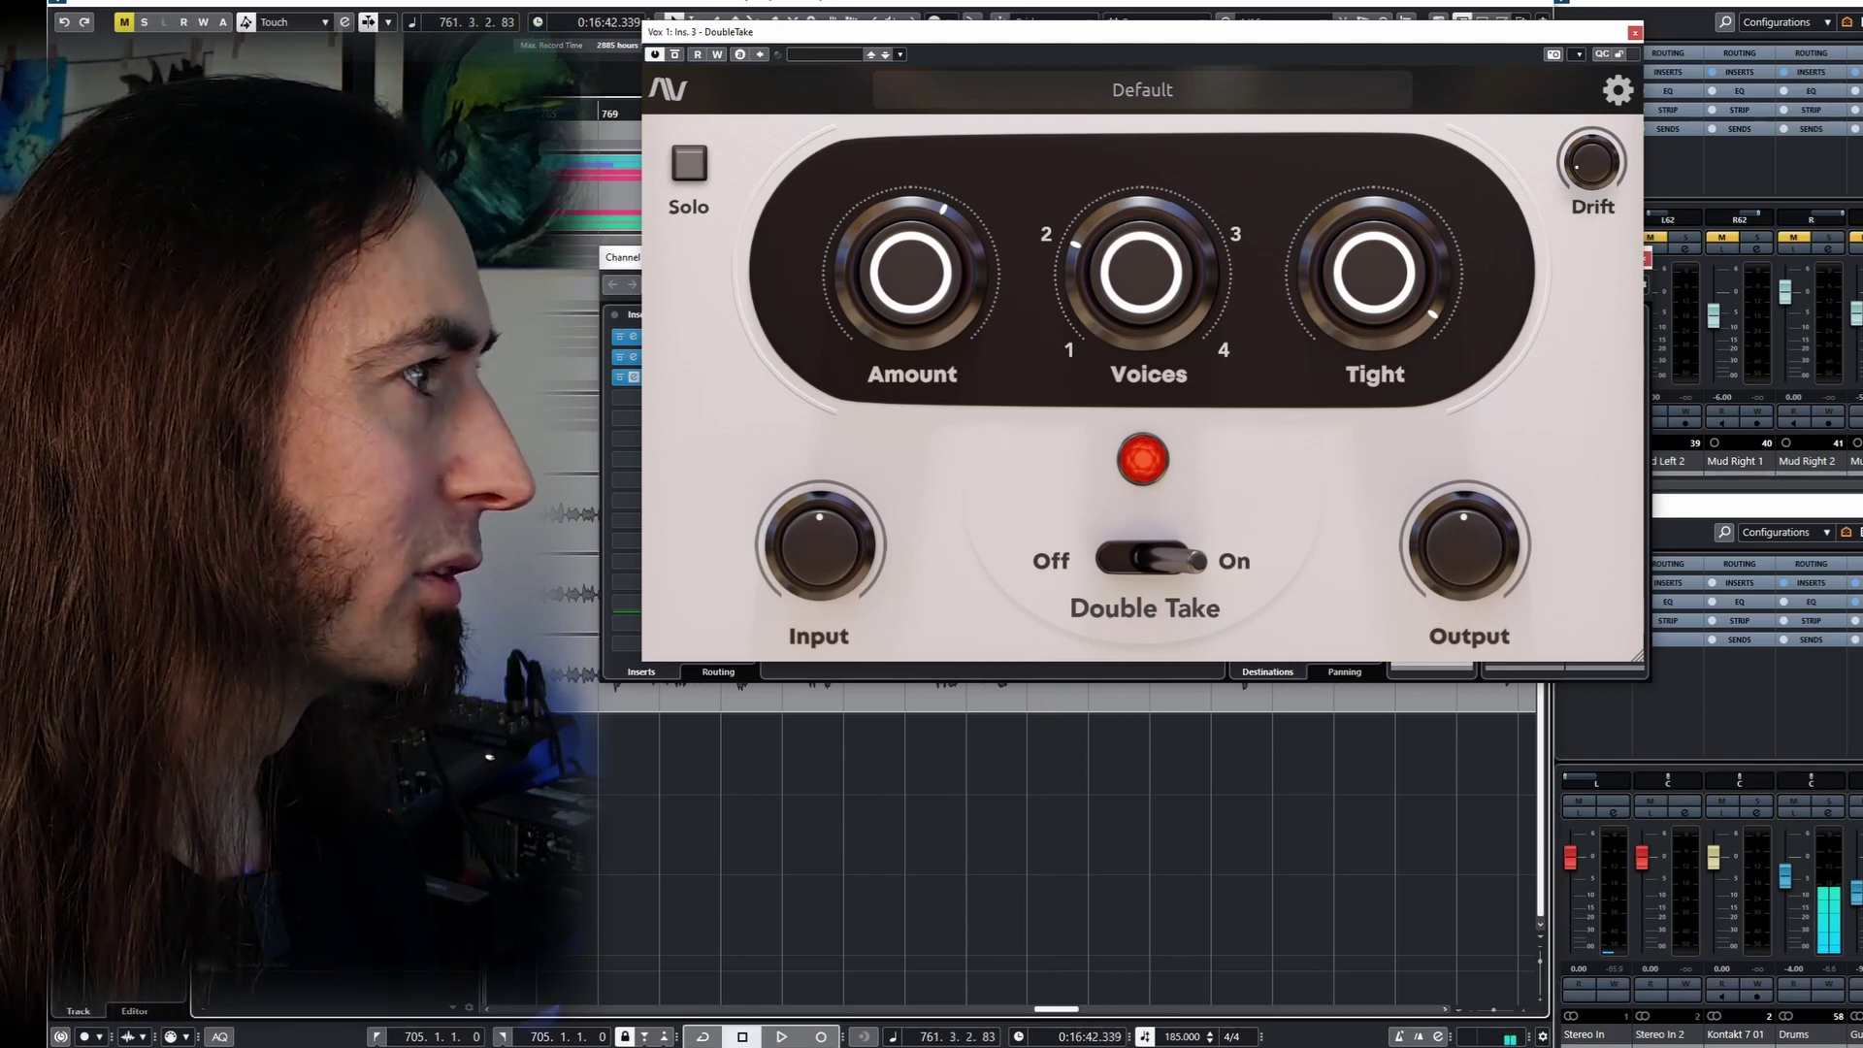
{"action": "mouse_move", "coordinate": [846, 542]}
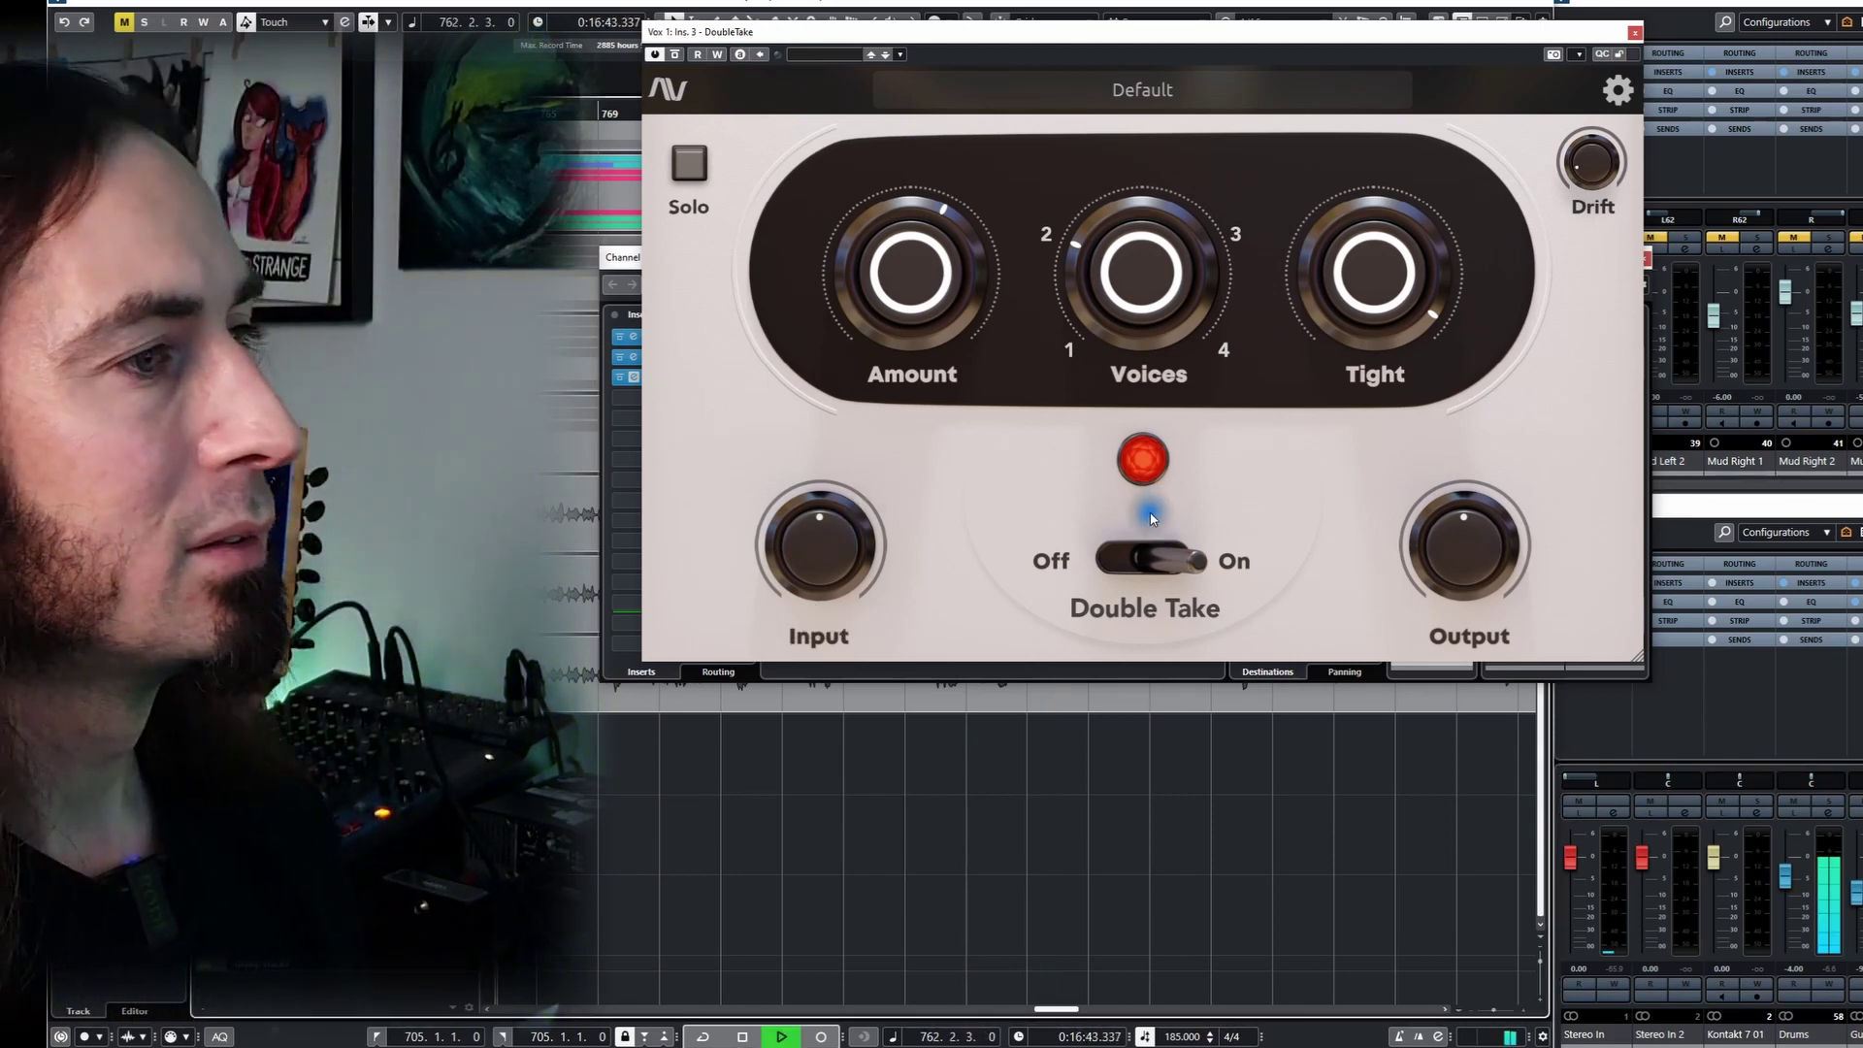
{"action": "left_click", "coordinate": [706, 486]}
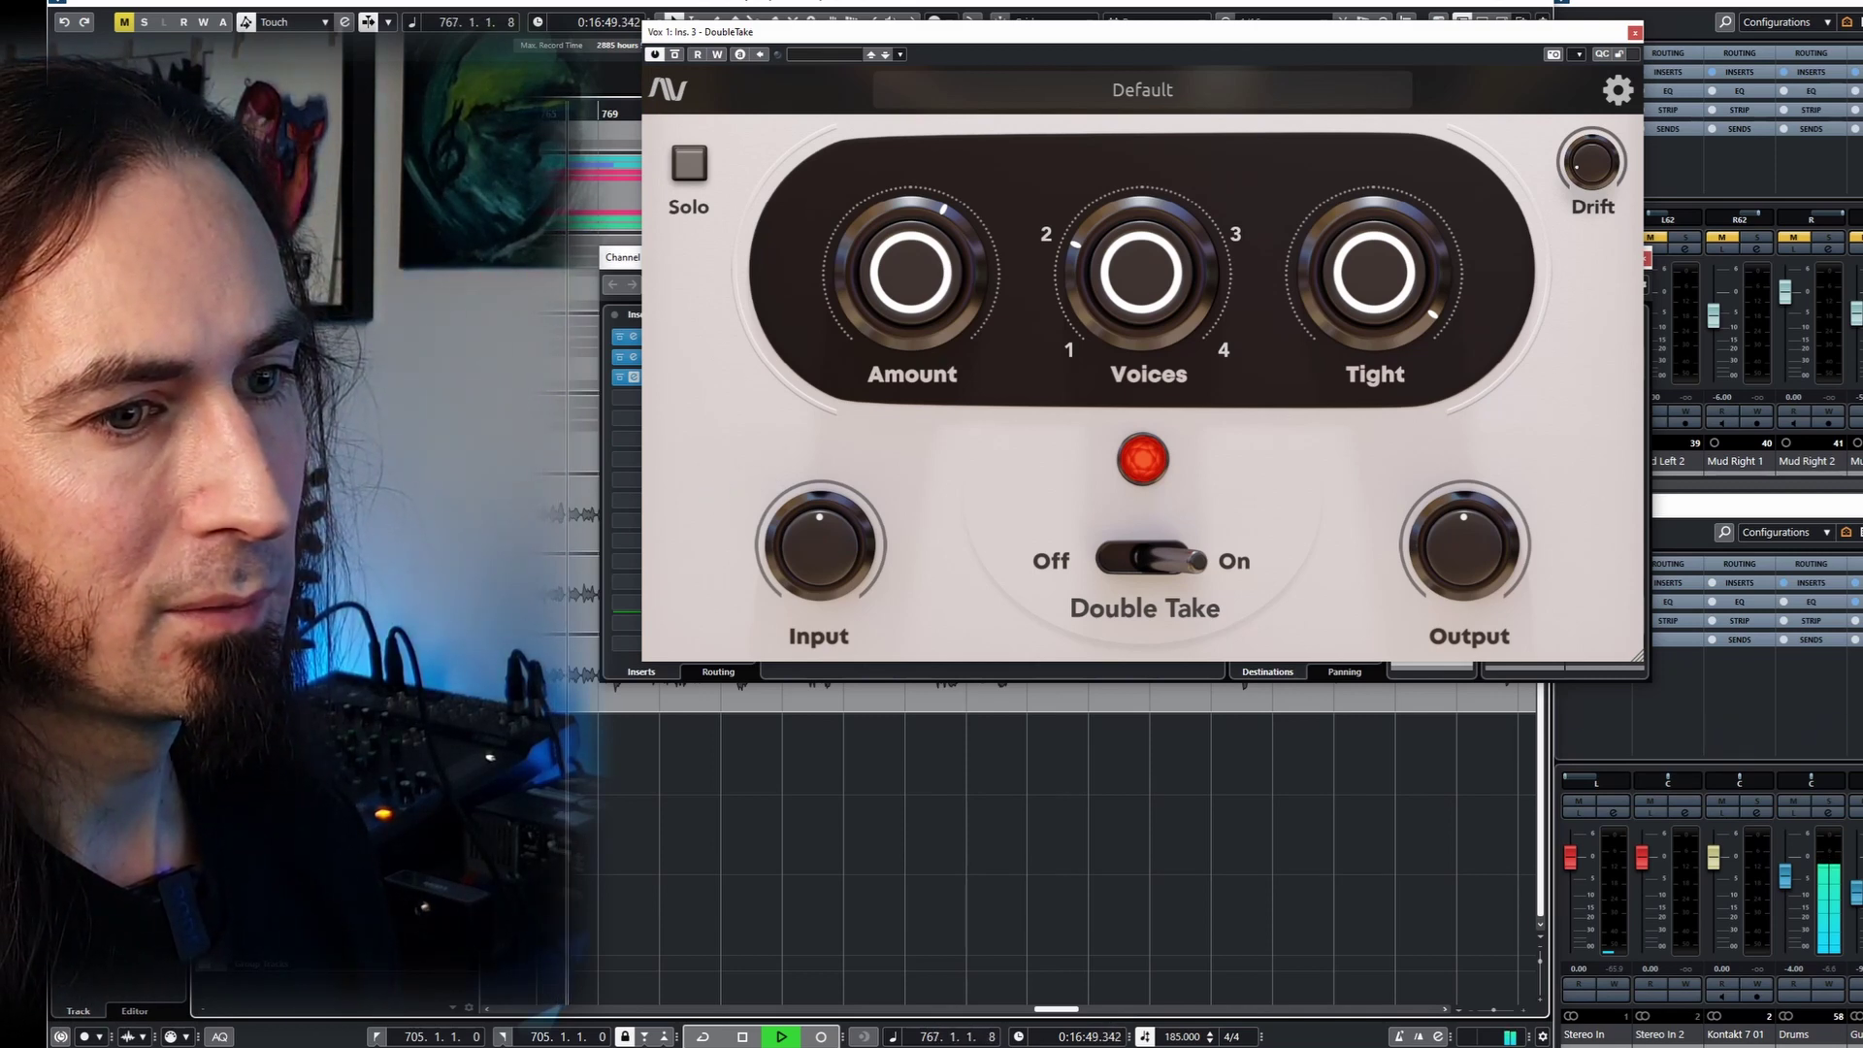
{"action": "left_click", "coordinate": [1809, 978]}
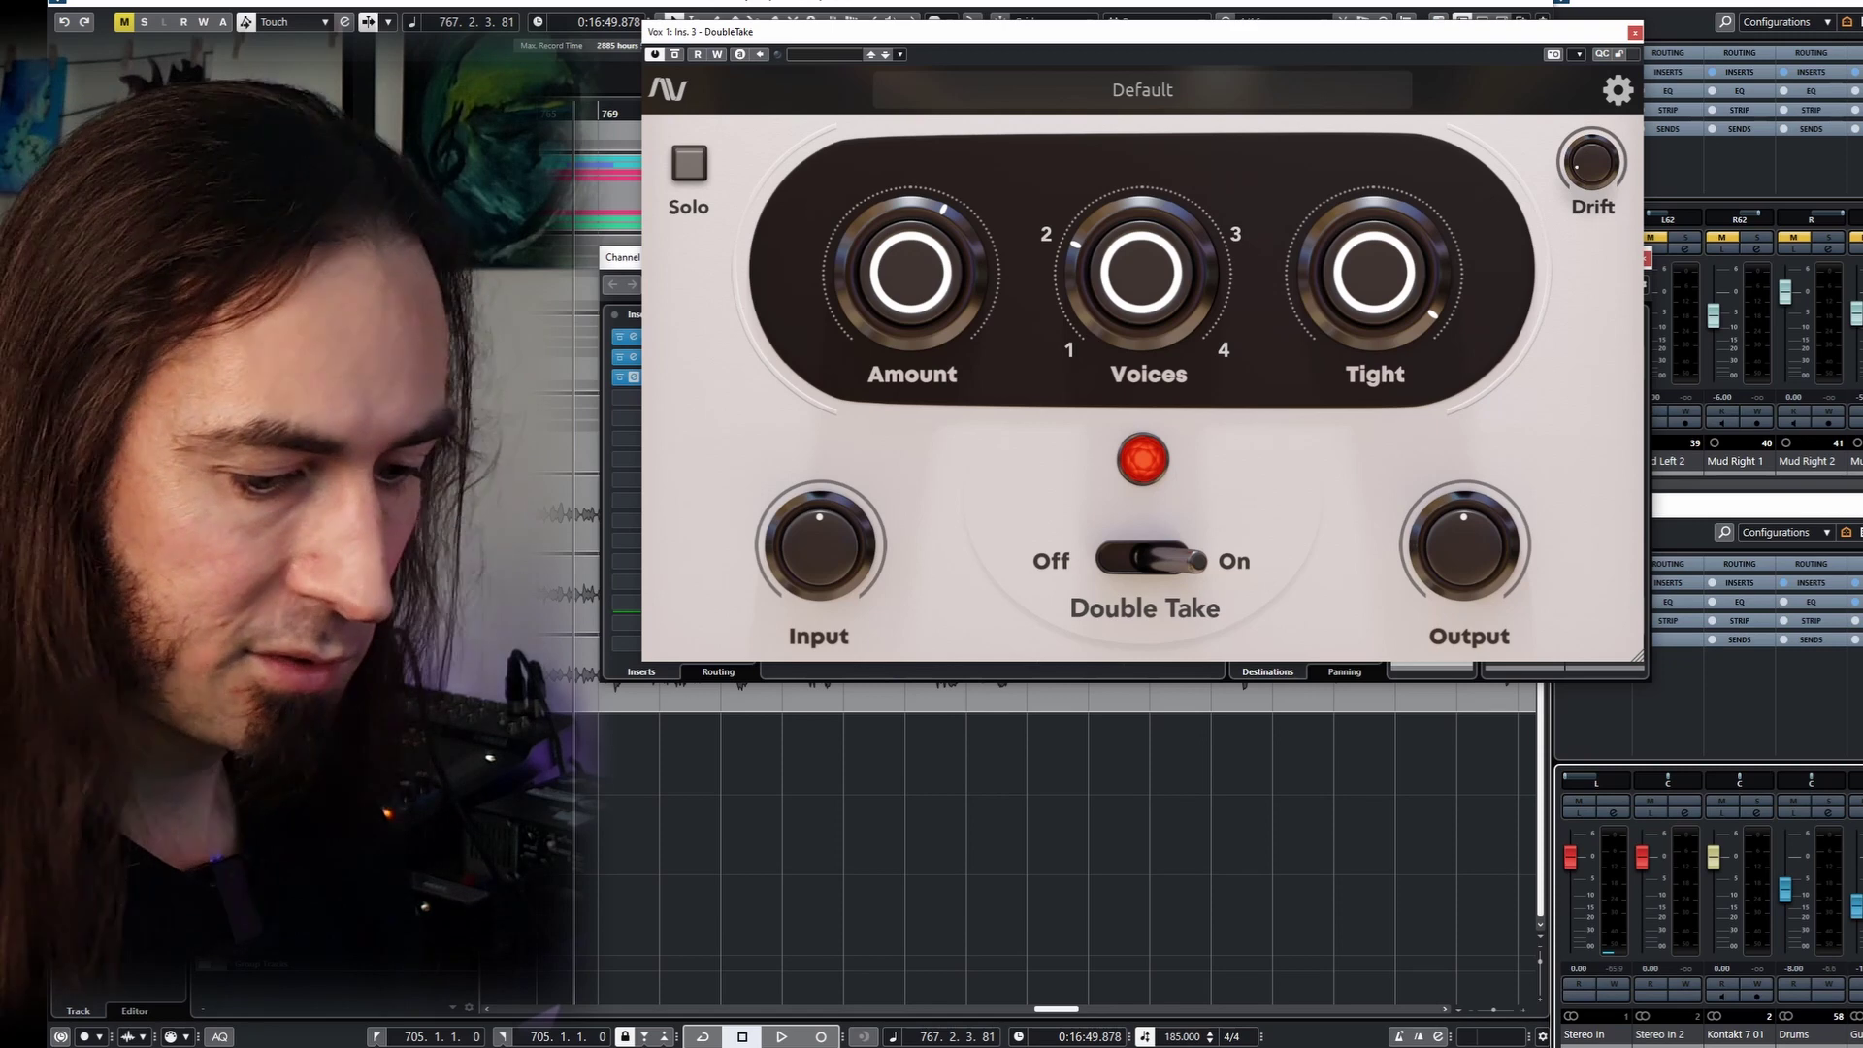
{"action": "key", "text": "space"}
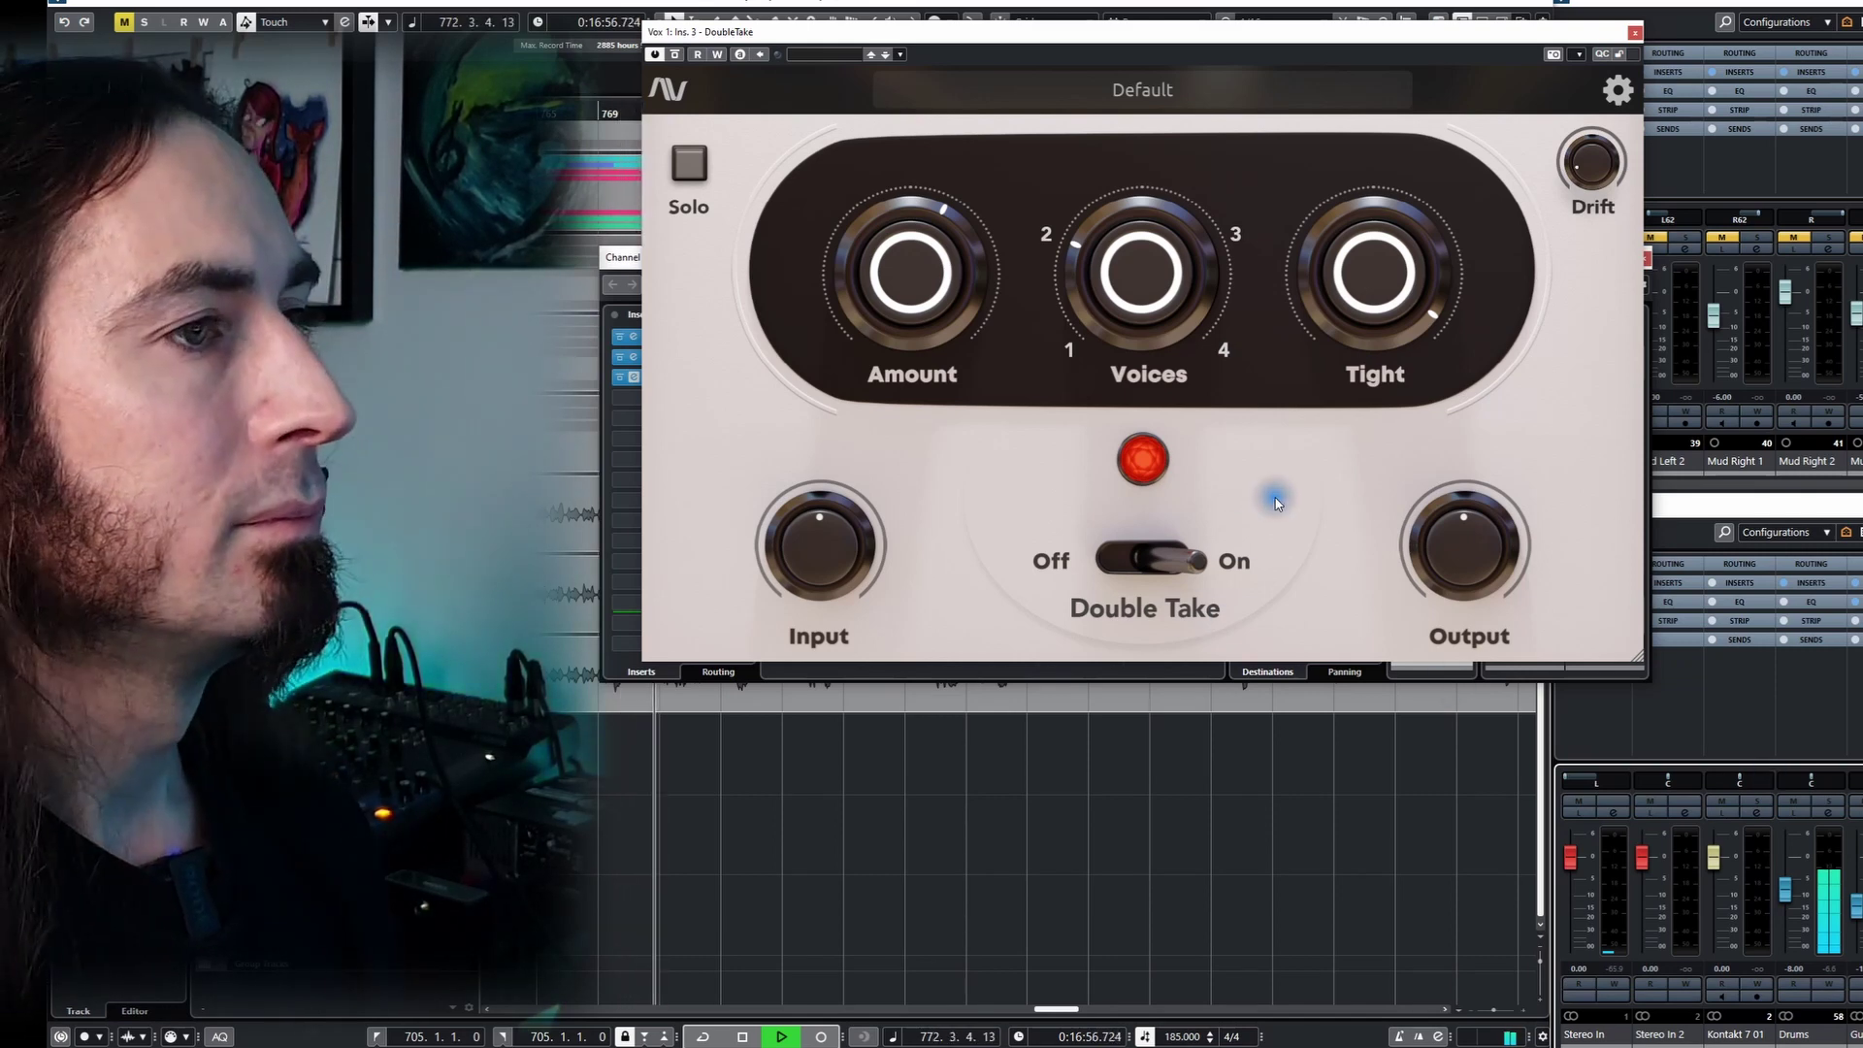
- Toggle DoubleTake off and on in the full mix, then lower its Amount to about 23
{"action": "left_click", "coordinate": [659, 56]}
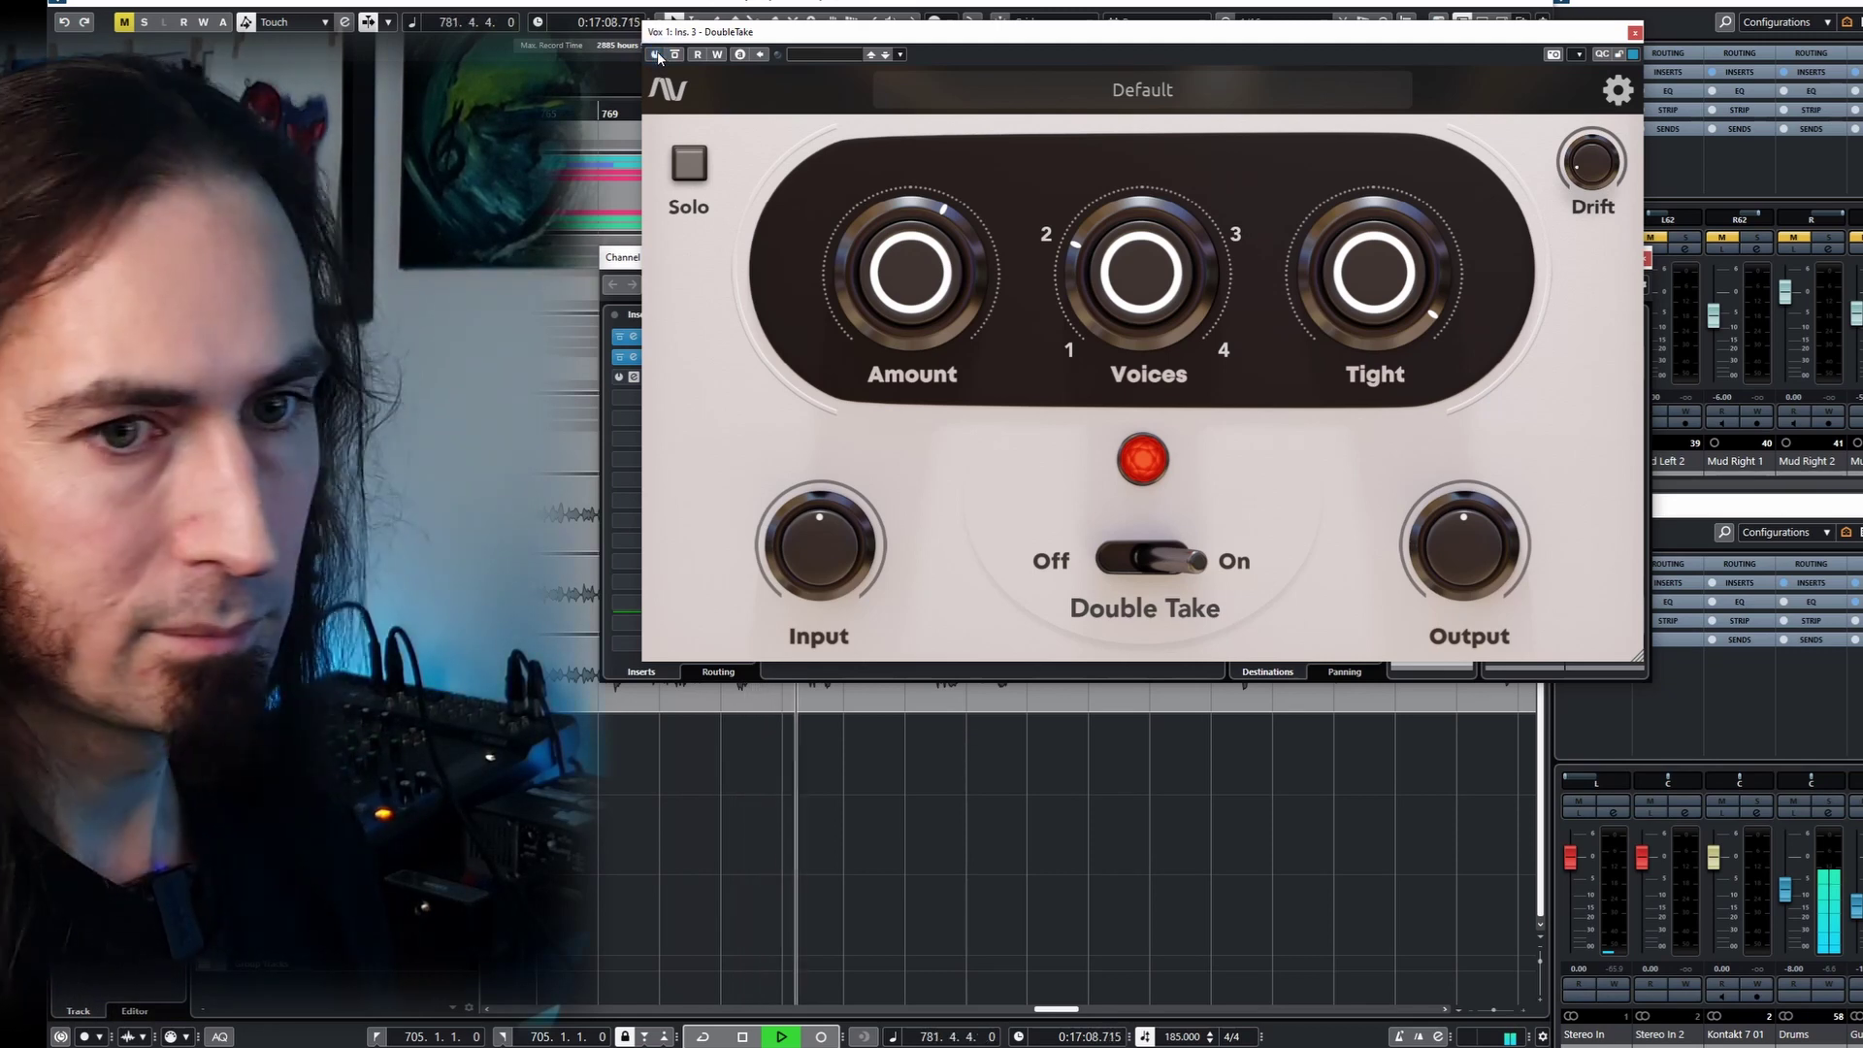
{"action": "left_click", "coordinate": [658, 56]}
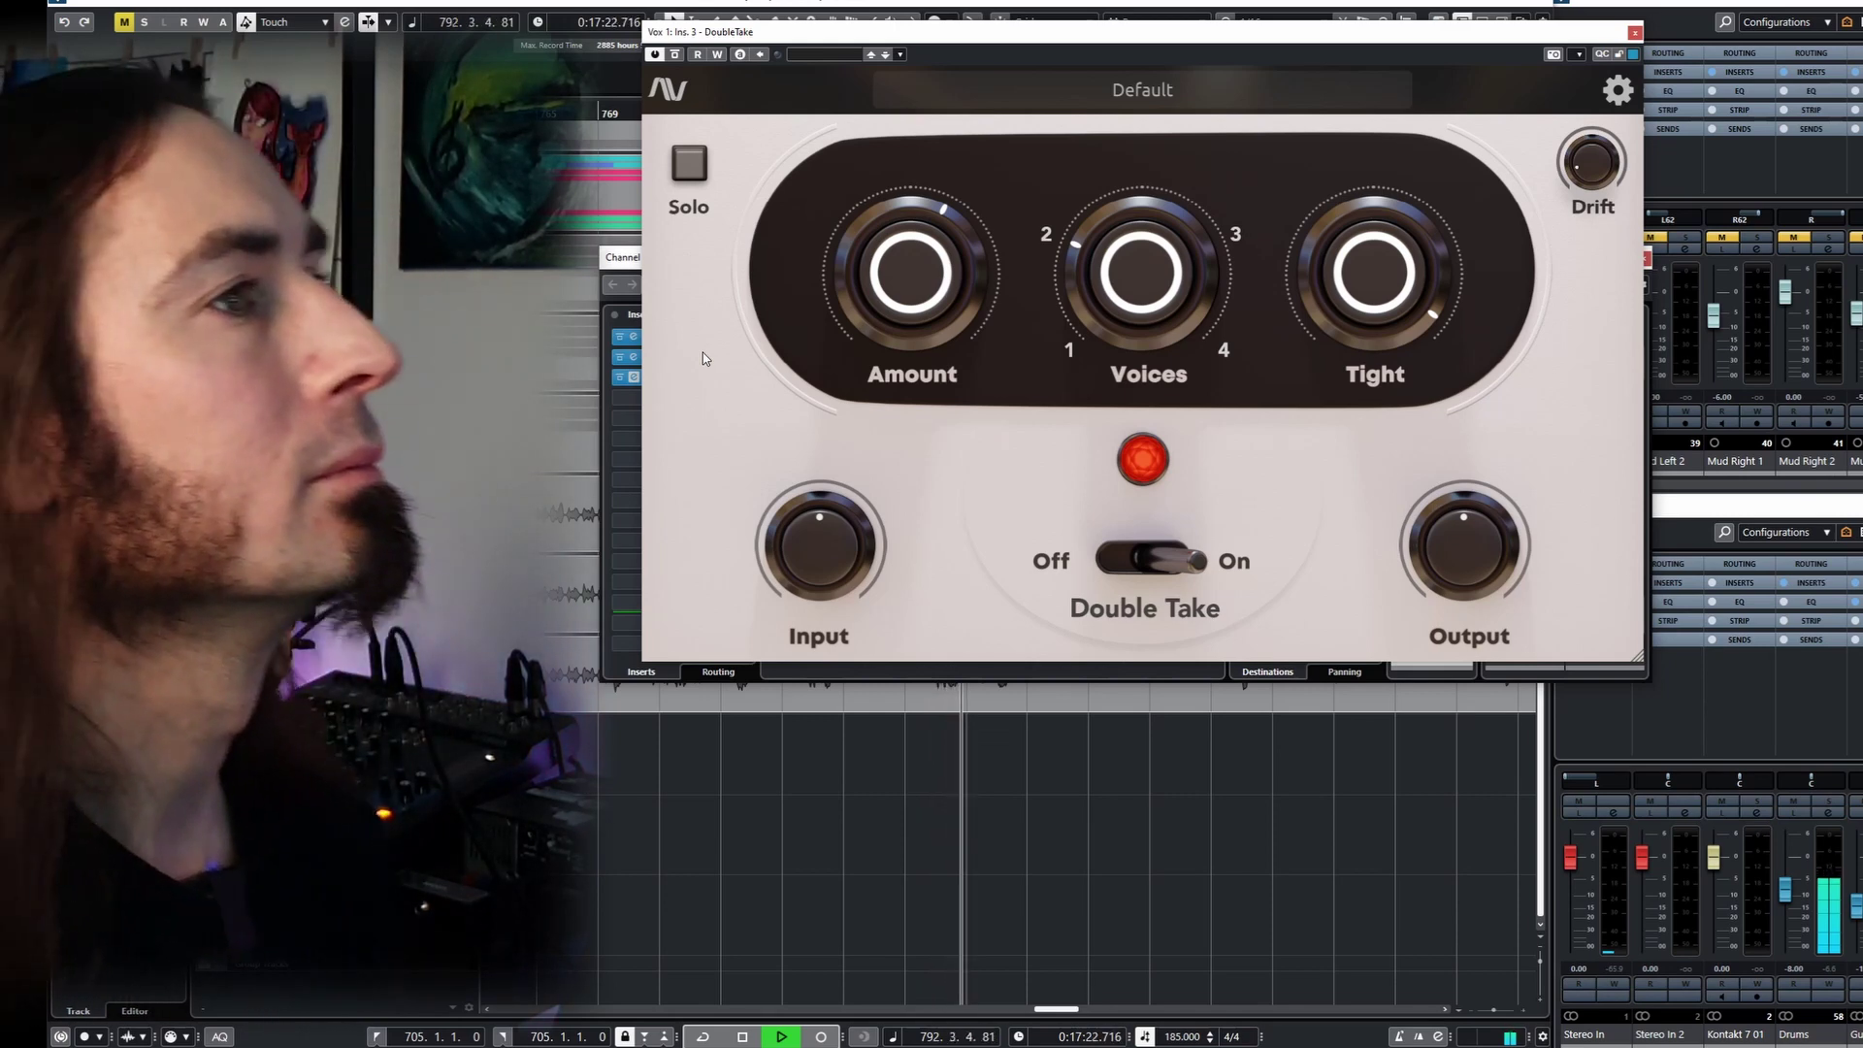
{"action": "left_click_drag", "start_coordinate": [782, 275], "coordinate": [847, 291]}
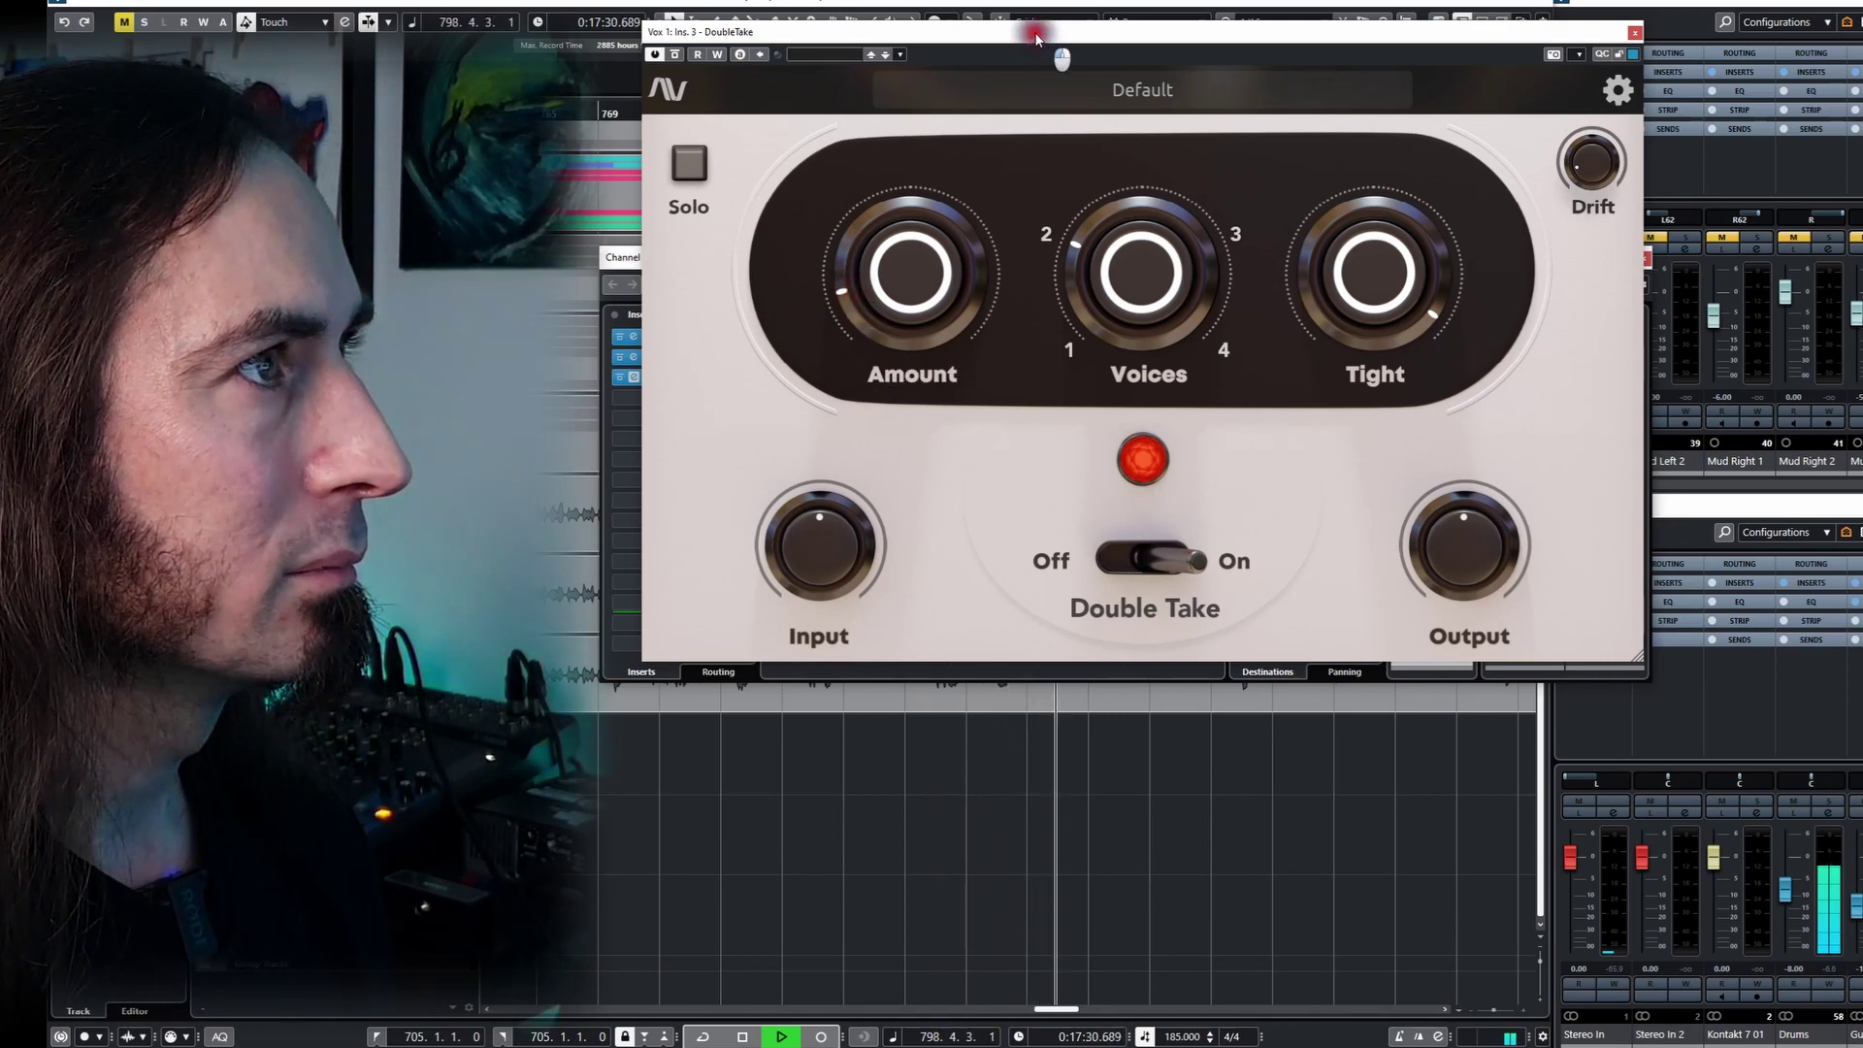
- Move the DoubleTake window up and left, keeping it on top of Channel Settings
{"action": "left_click_drag", "start_coordinate": [1037, 37], "coordinate": [972, 21]}
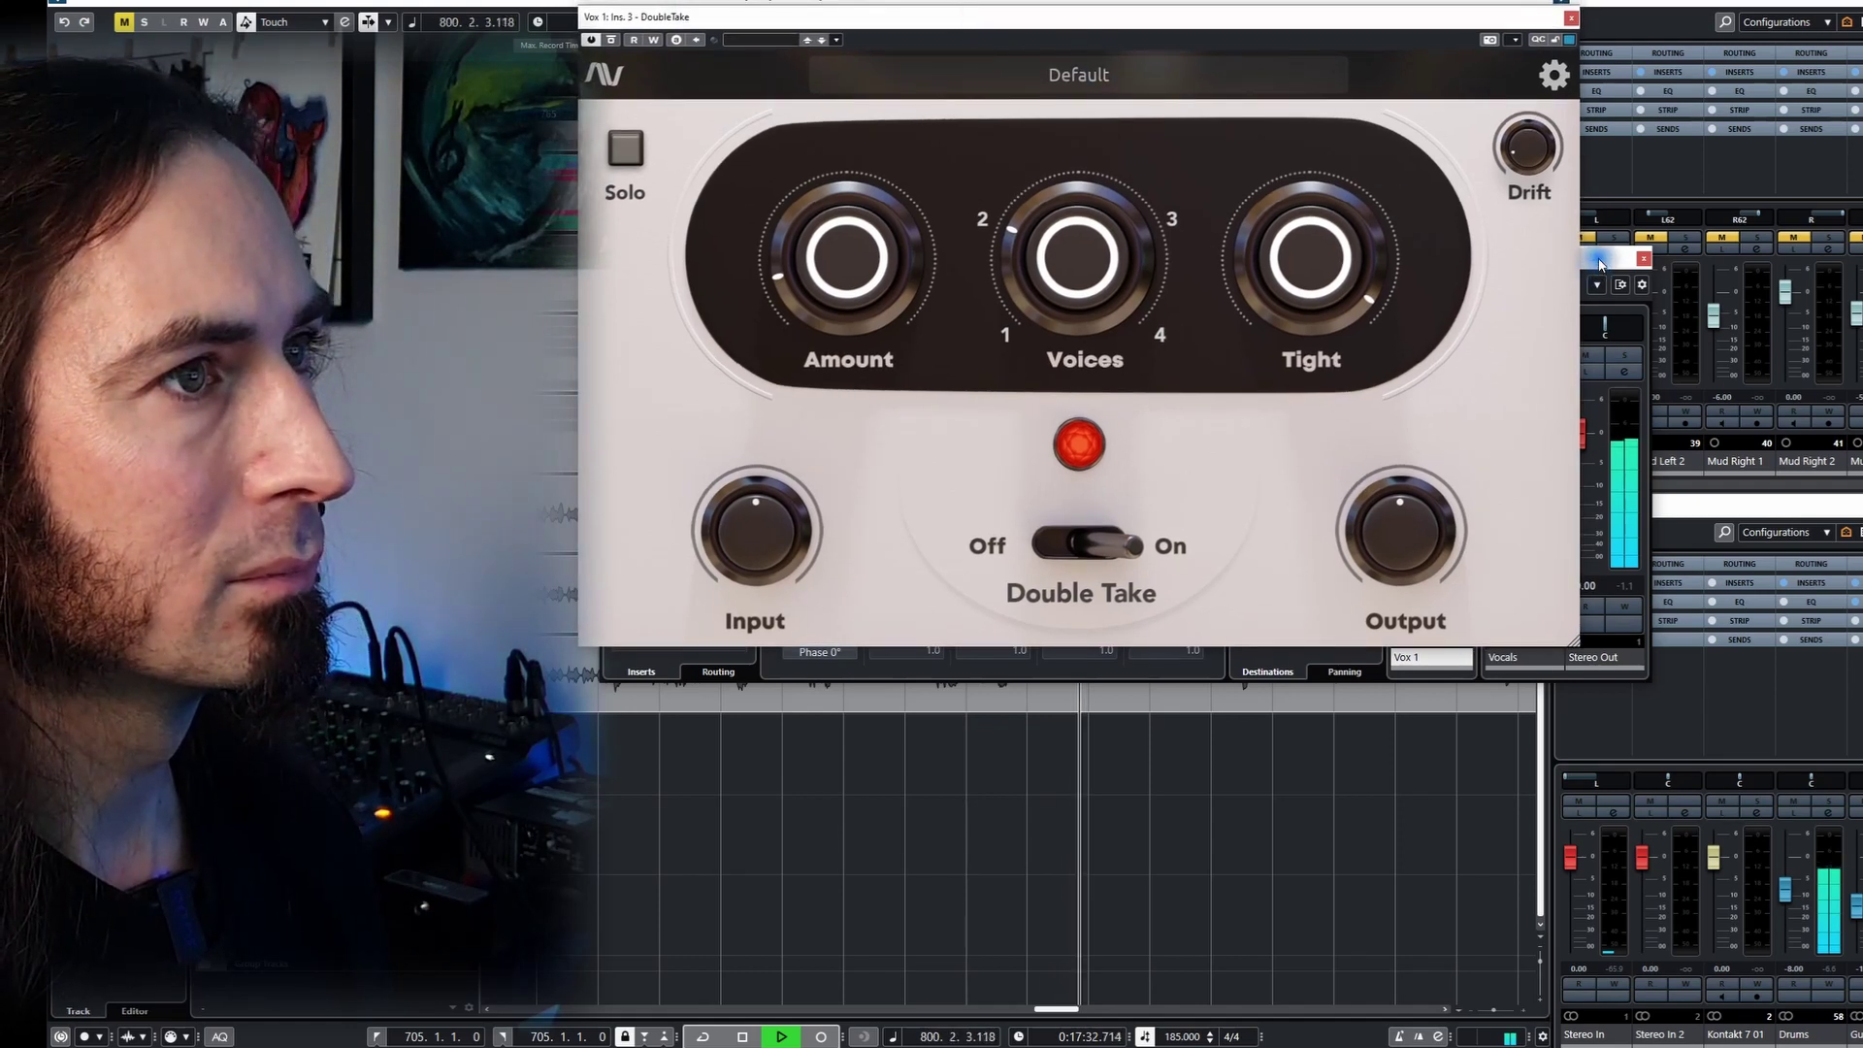
{"action": "left_click_drag", "start_coordinate": [1600, 264], "coordinate": [1614, 168]}
{"action": "left_click", "coordinate": [1288, 11]}
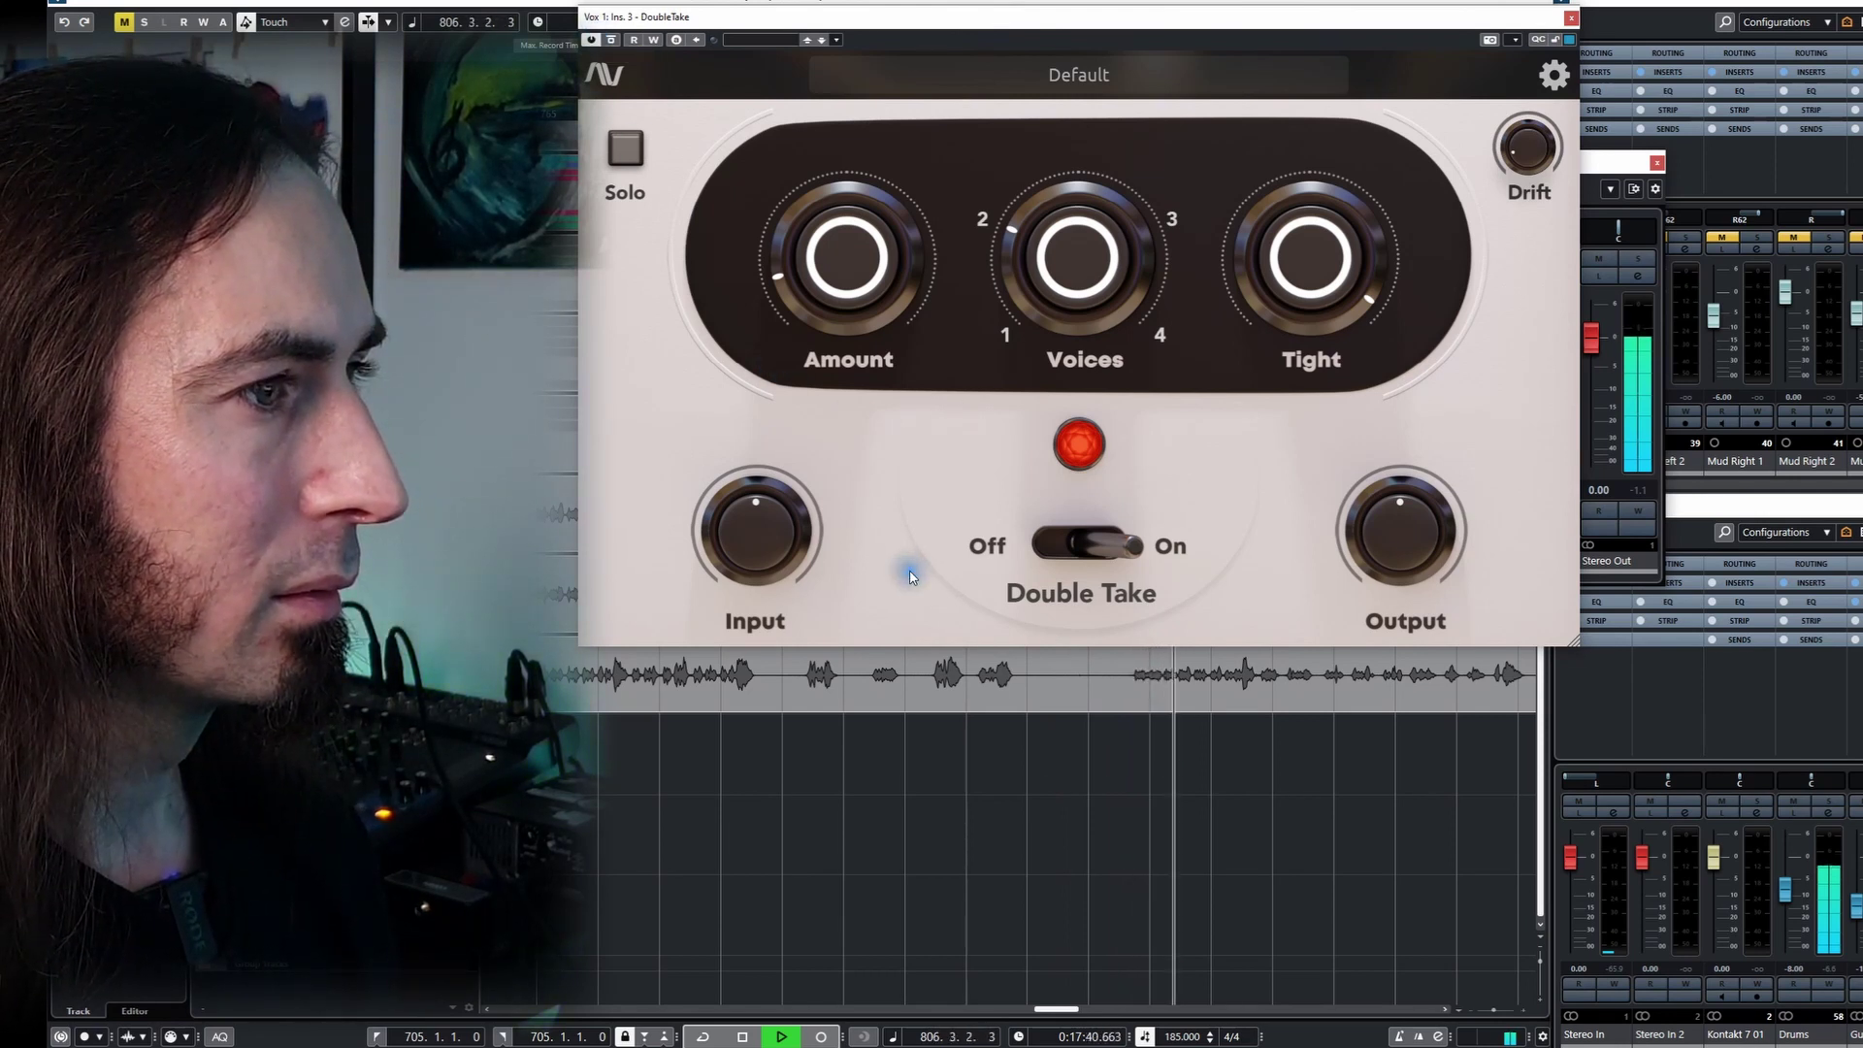
- Solo the vocal track and replay the passage from around bar 803
{"action": "mouse_move", "coordinate": [767, 296]}
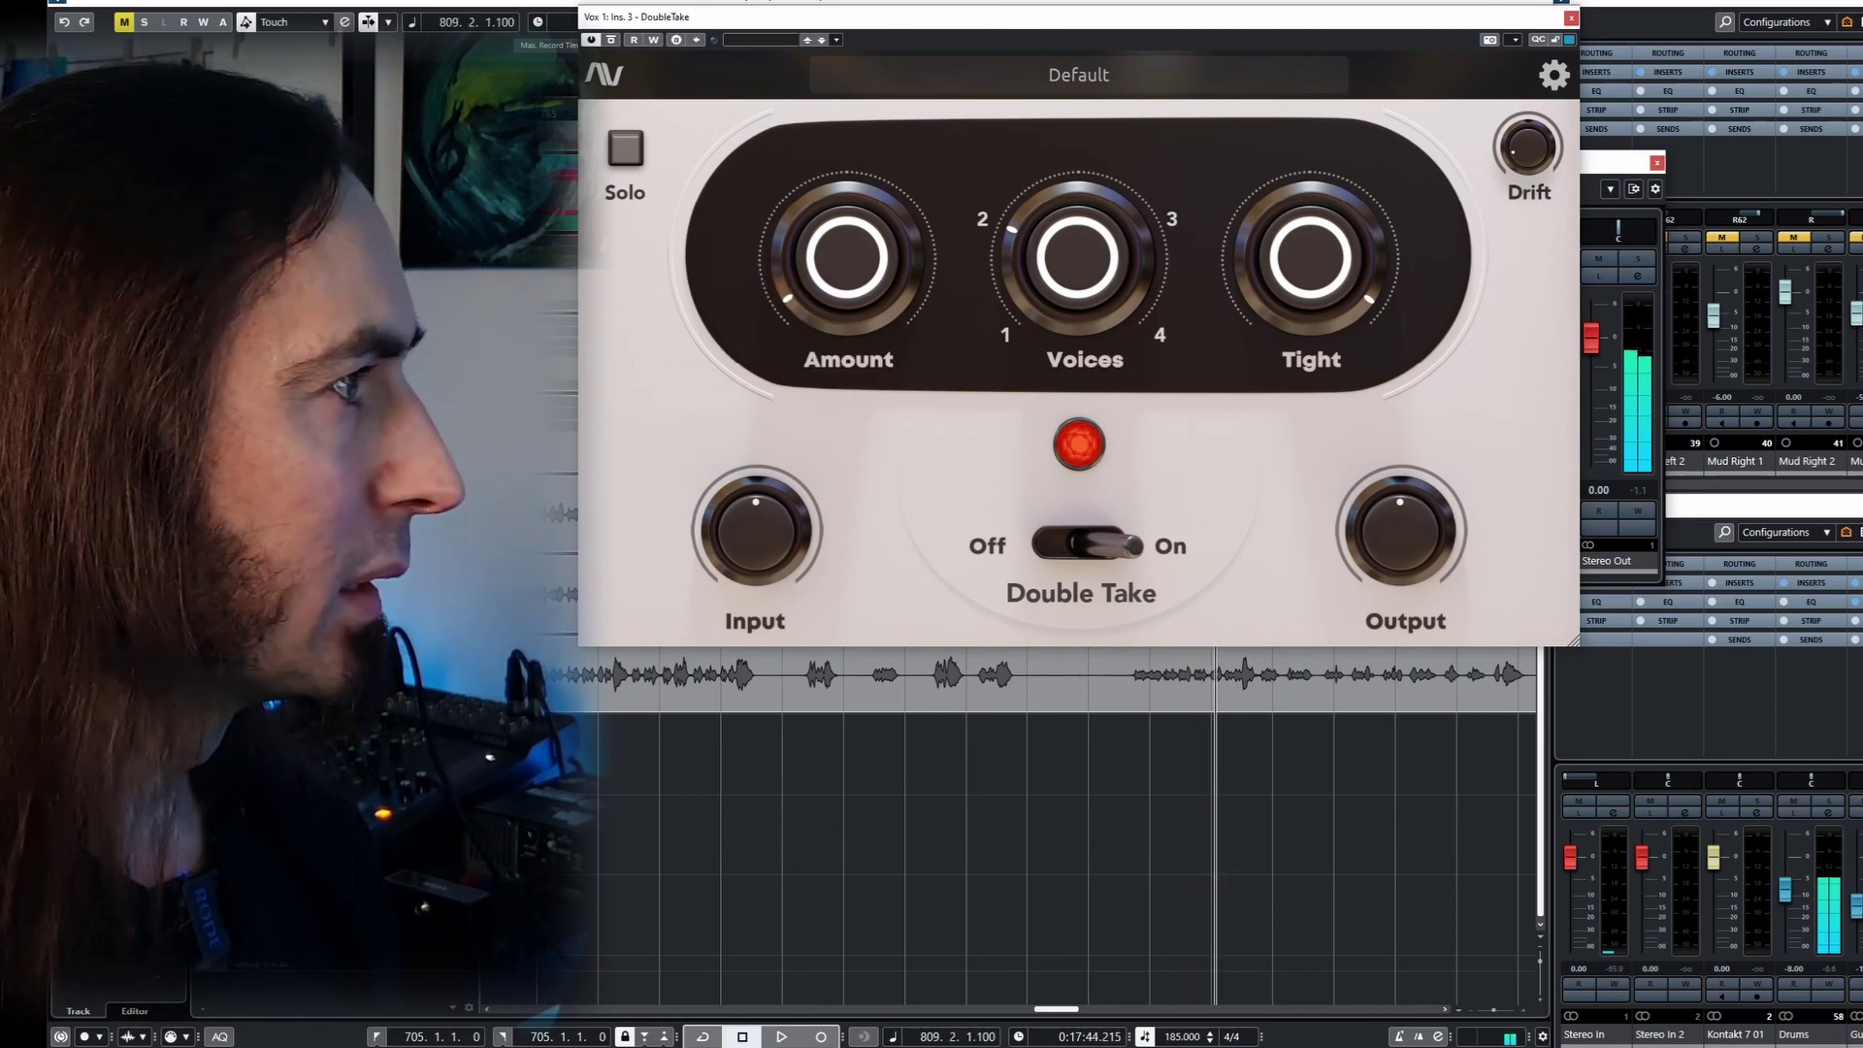
{"action": "key", "text": "s"}
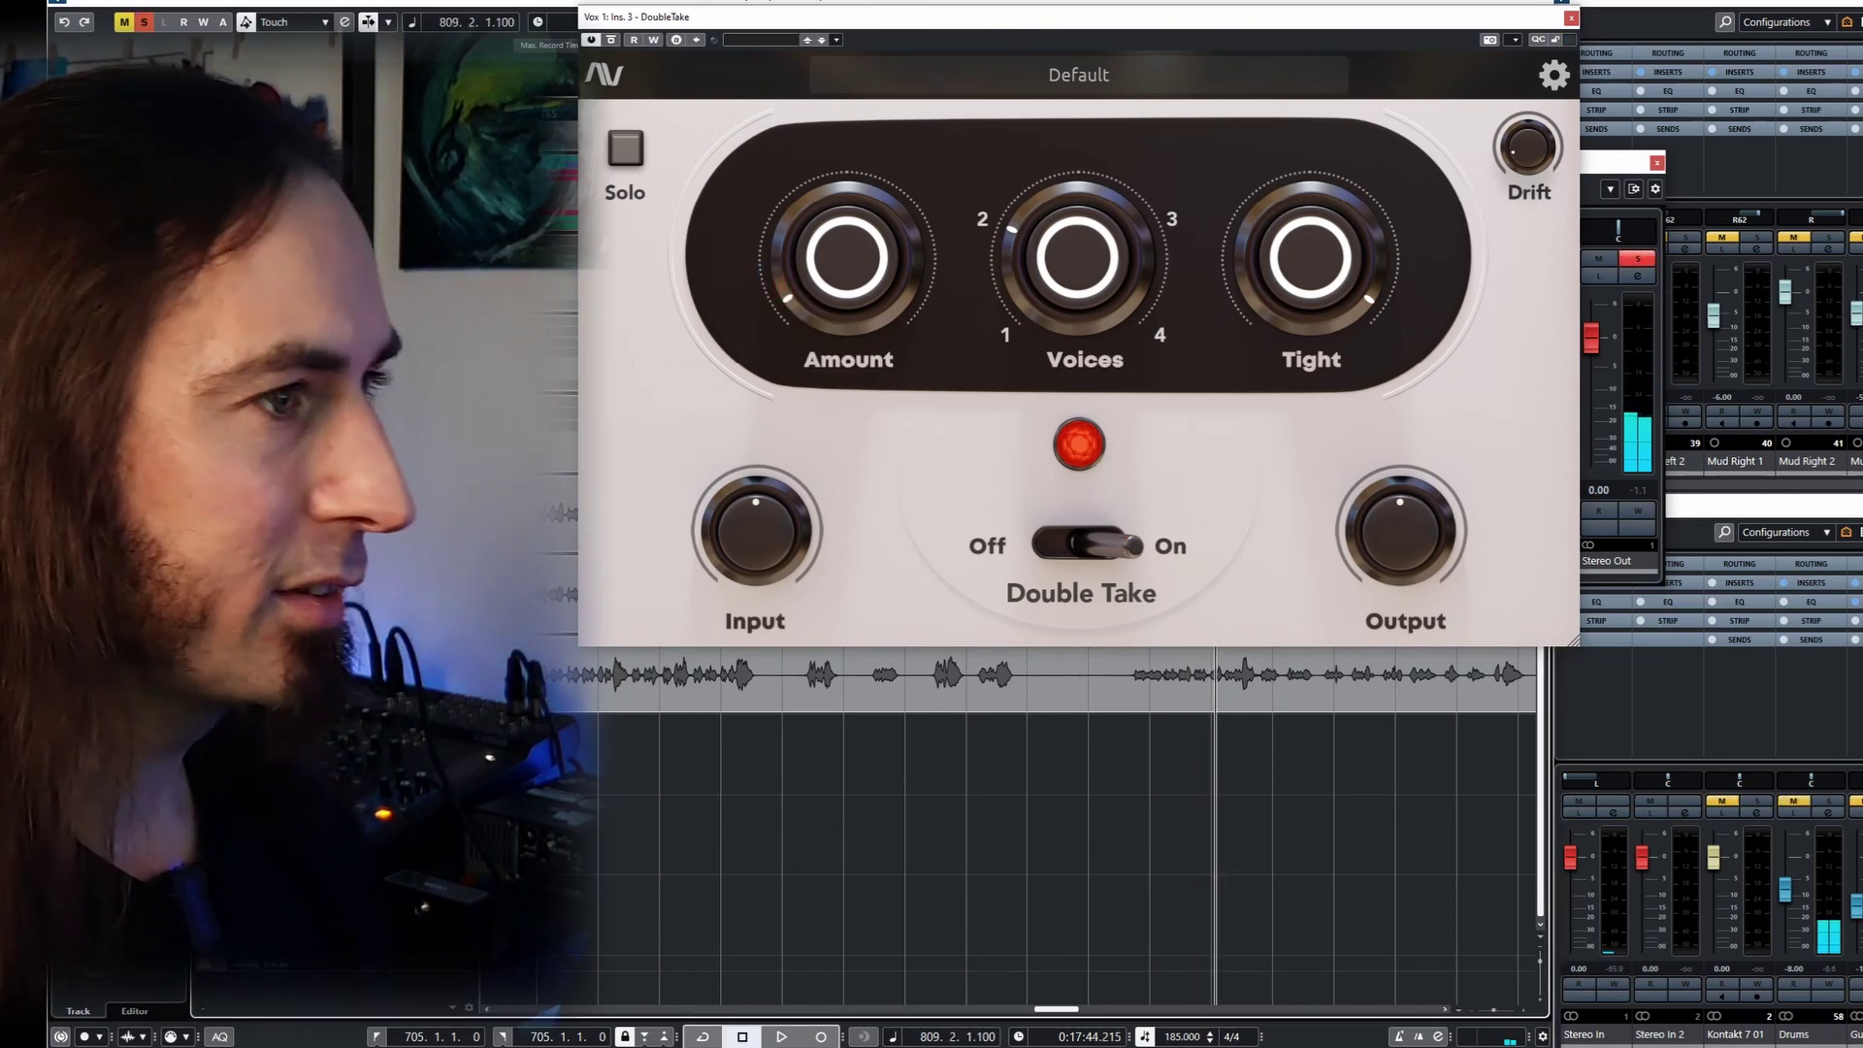
{"action": "key", "text": "space"}
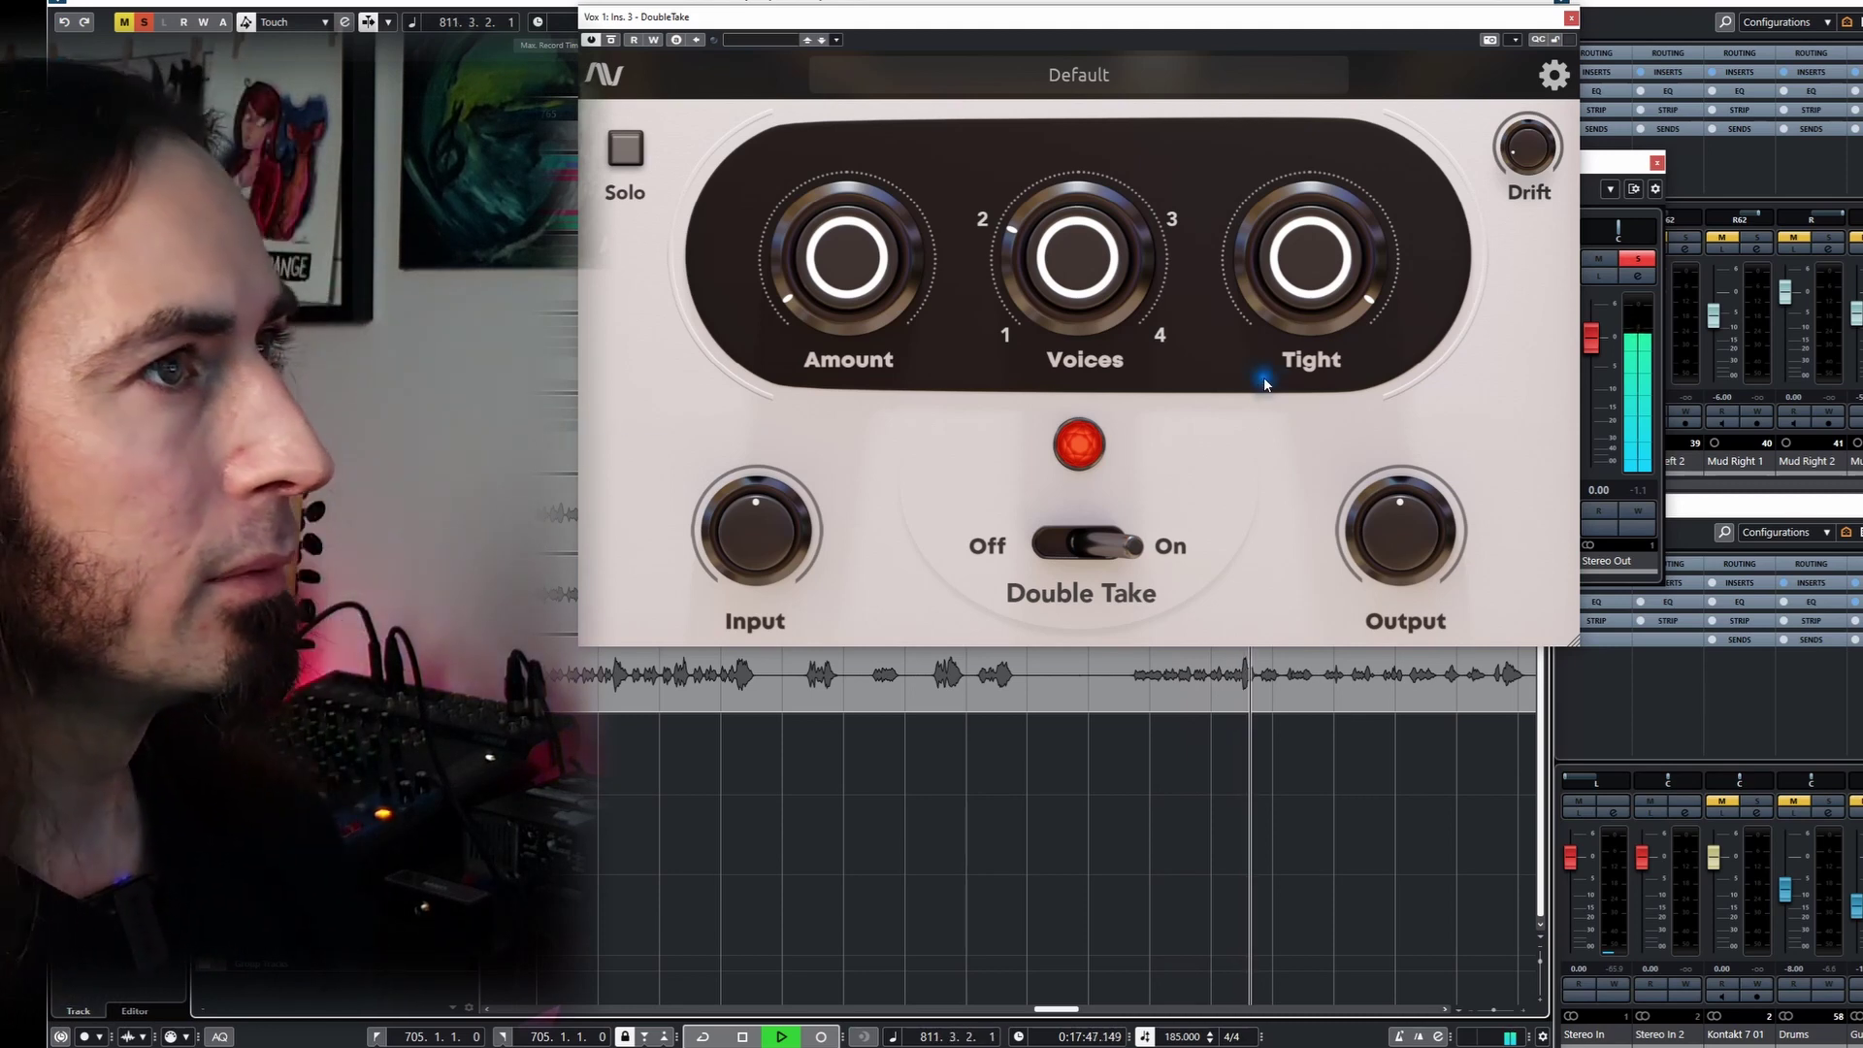
- Lower DoubleTake's Amount to about 22 and raise Drift from 4.0 to 18.7
{"action": "mouse_move", "coordinate": [1505, 167]}
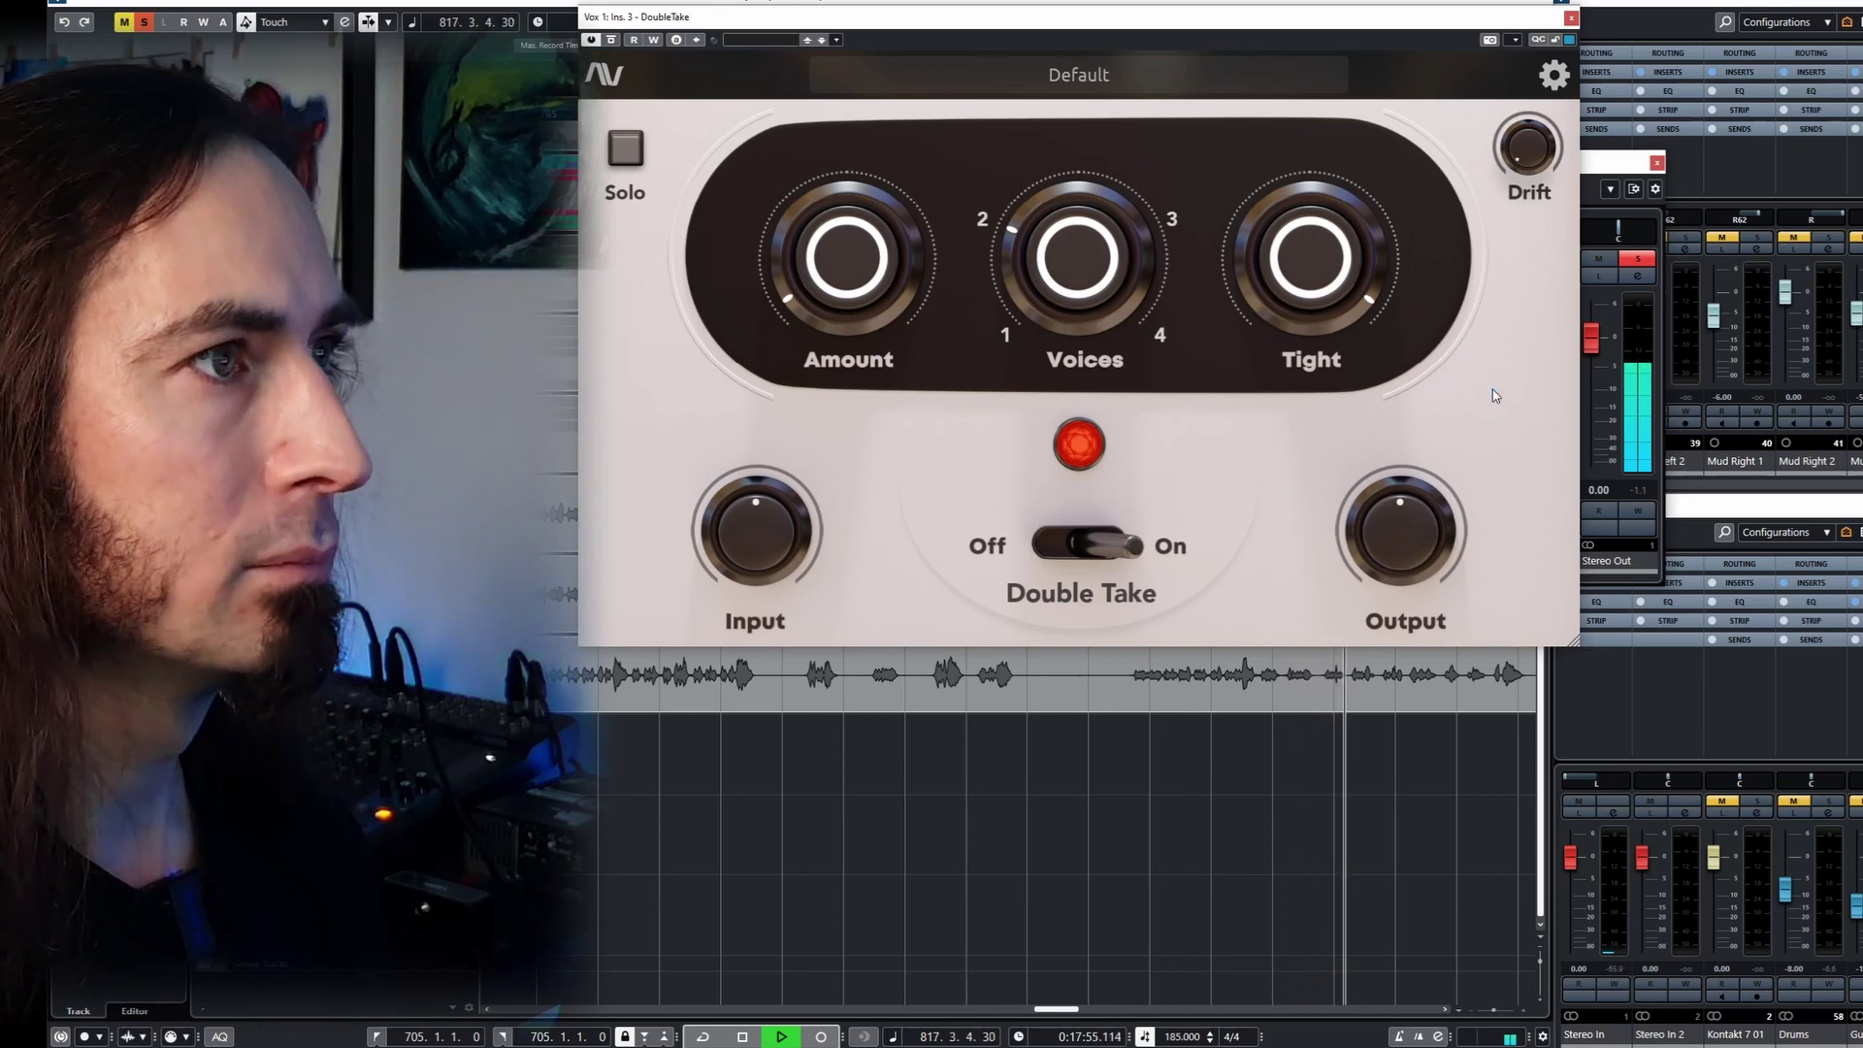
{"action": "mouse_move", "coordinate": [851, 320]}
{"action": "left_mouse_down"}
{"action": "mouse_move", "coordinate": [836, 287]}
{"action": "mouse_move", "coordinate": [830, 306]}
{"action": "left_mouse_up"}
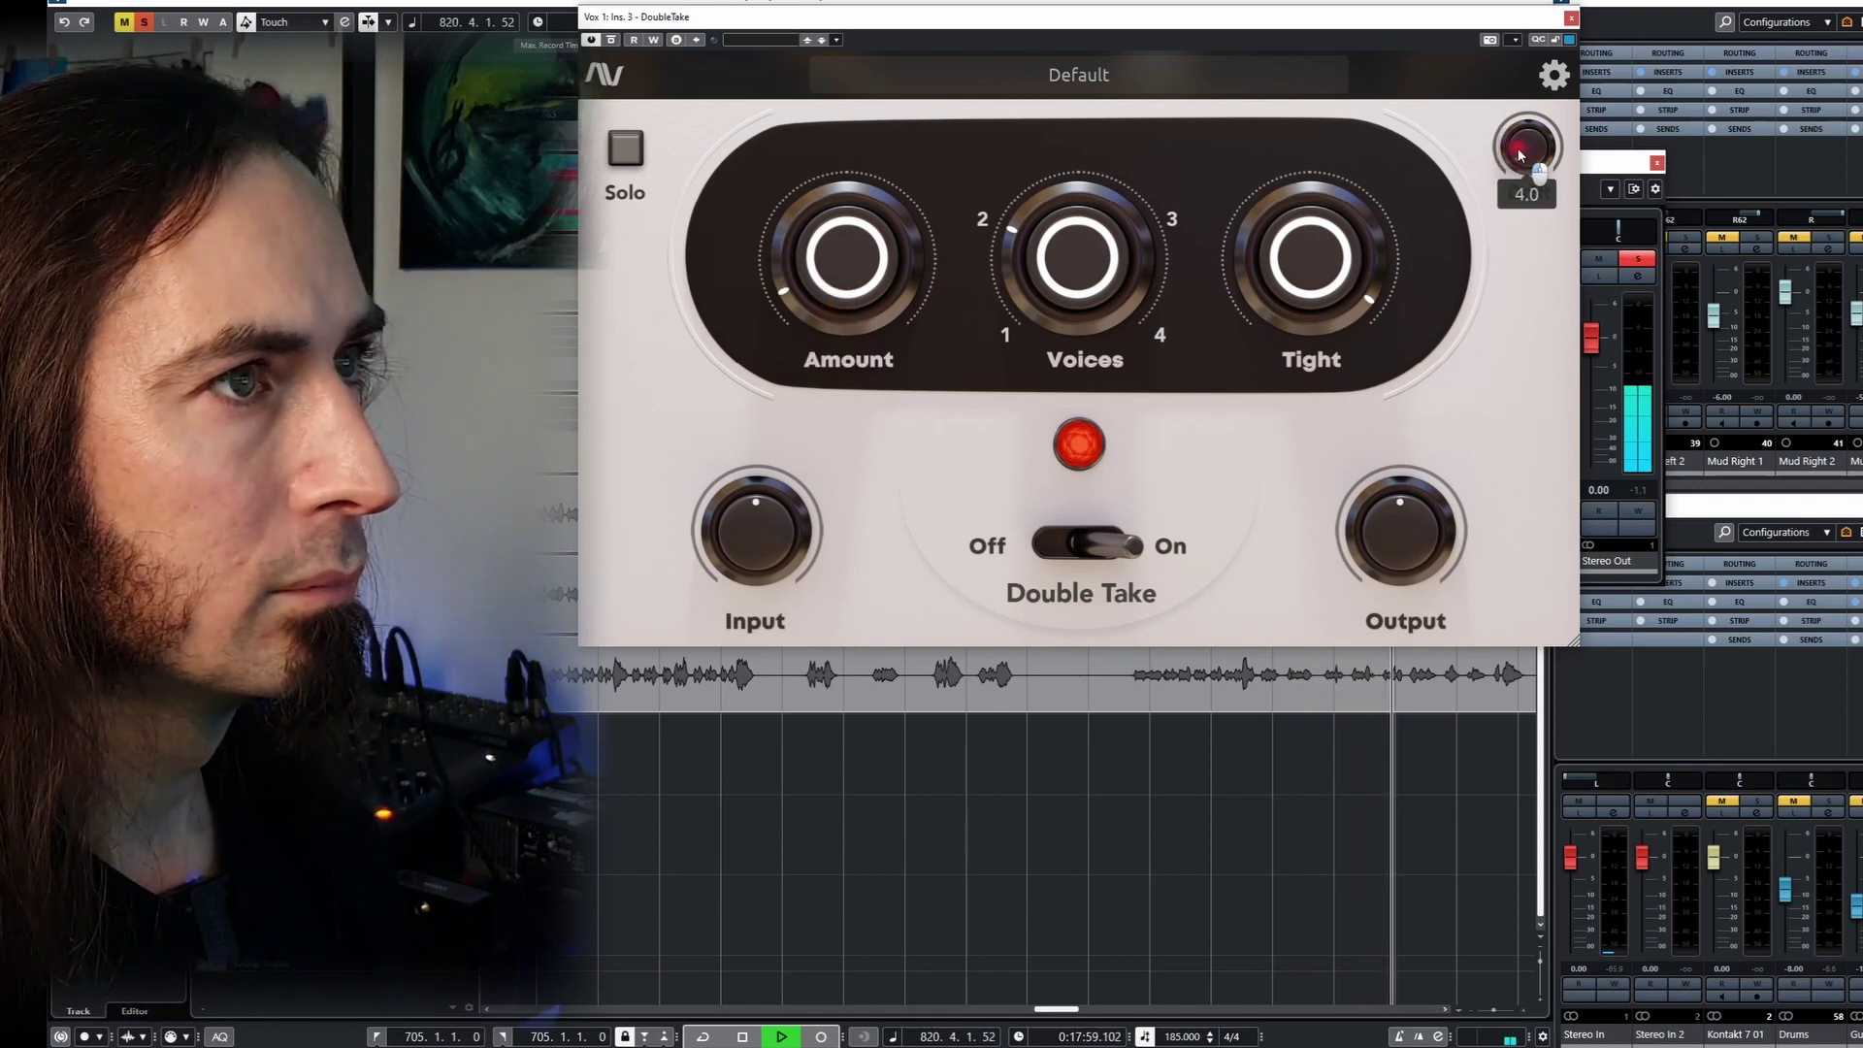
{"action": "left_click_drag", "start_coordinate": [1518, 147], "coordinate": [1524, 171]}
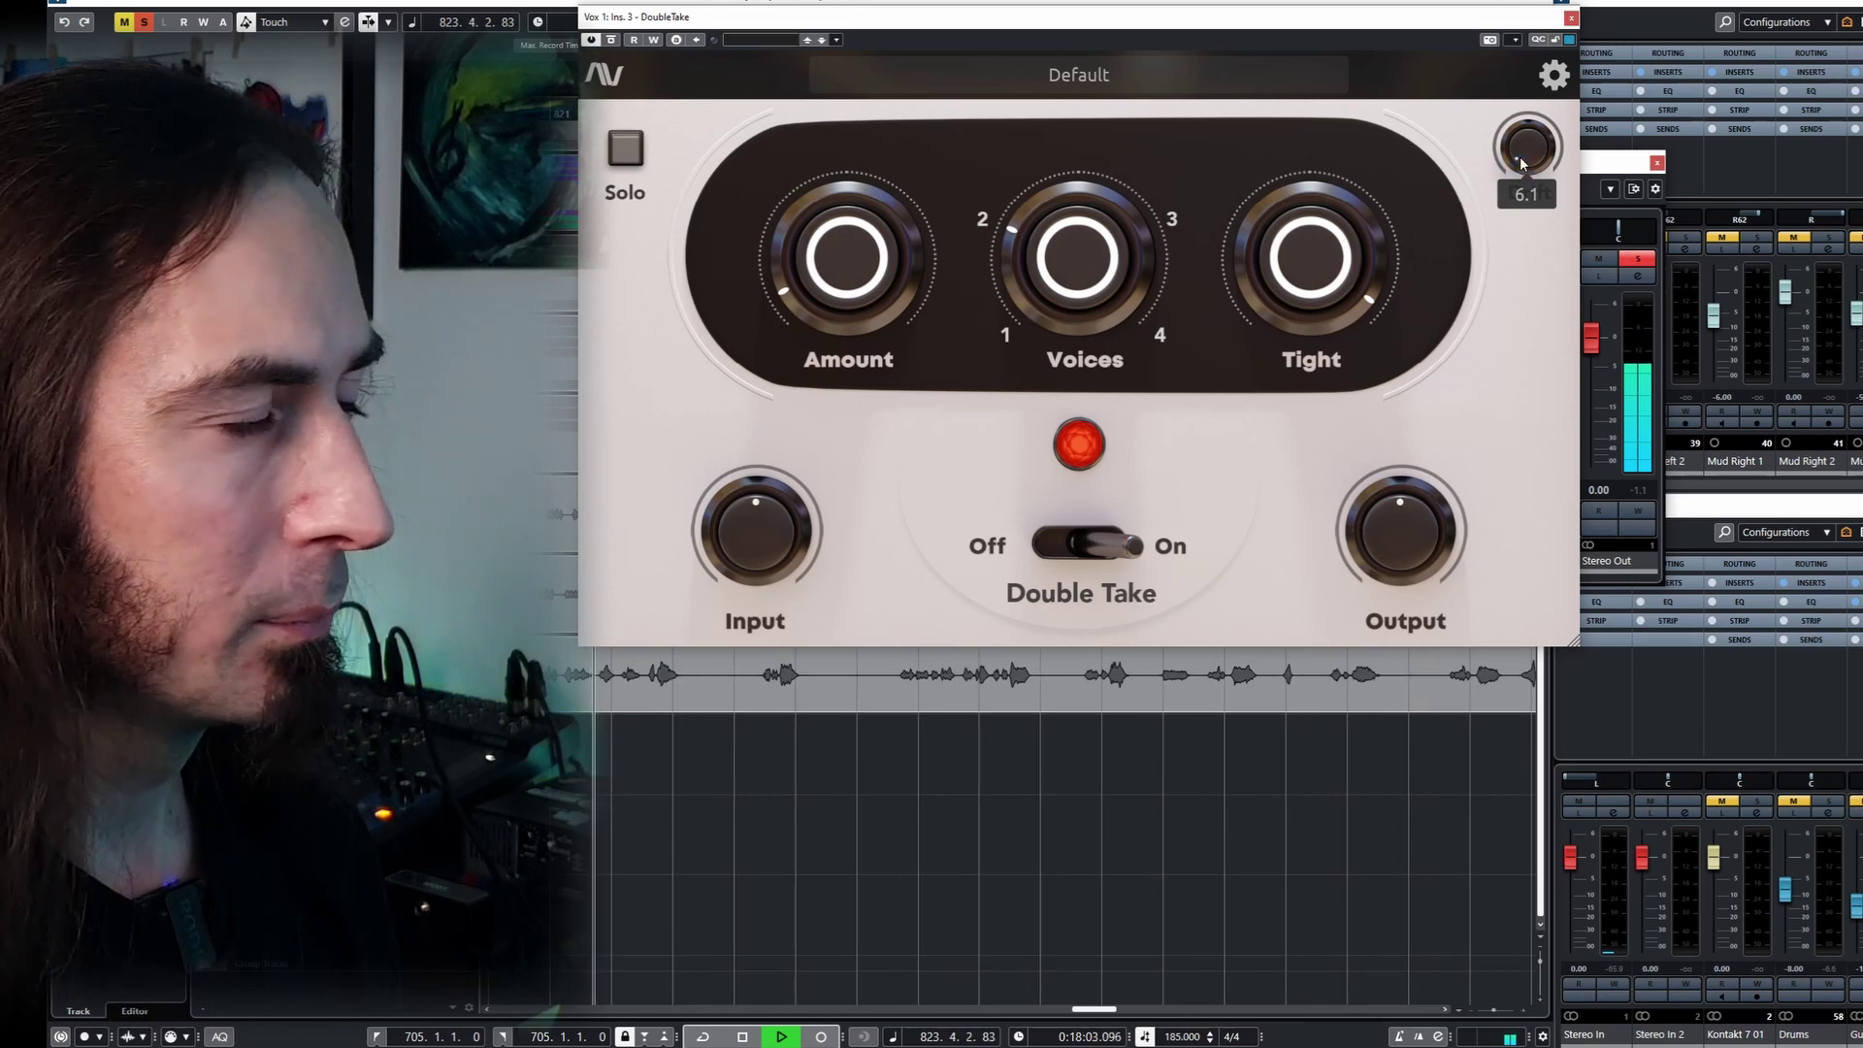
{"action": "left_click_drag", "start_coordinate": [1519, 155], "coordinate": [1516, 141]}
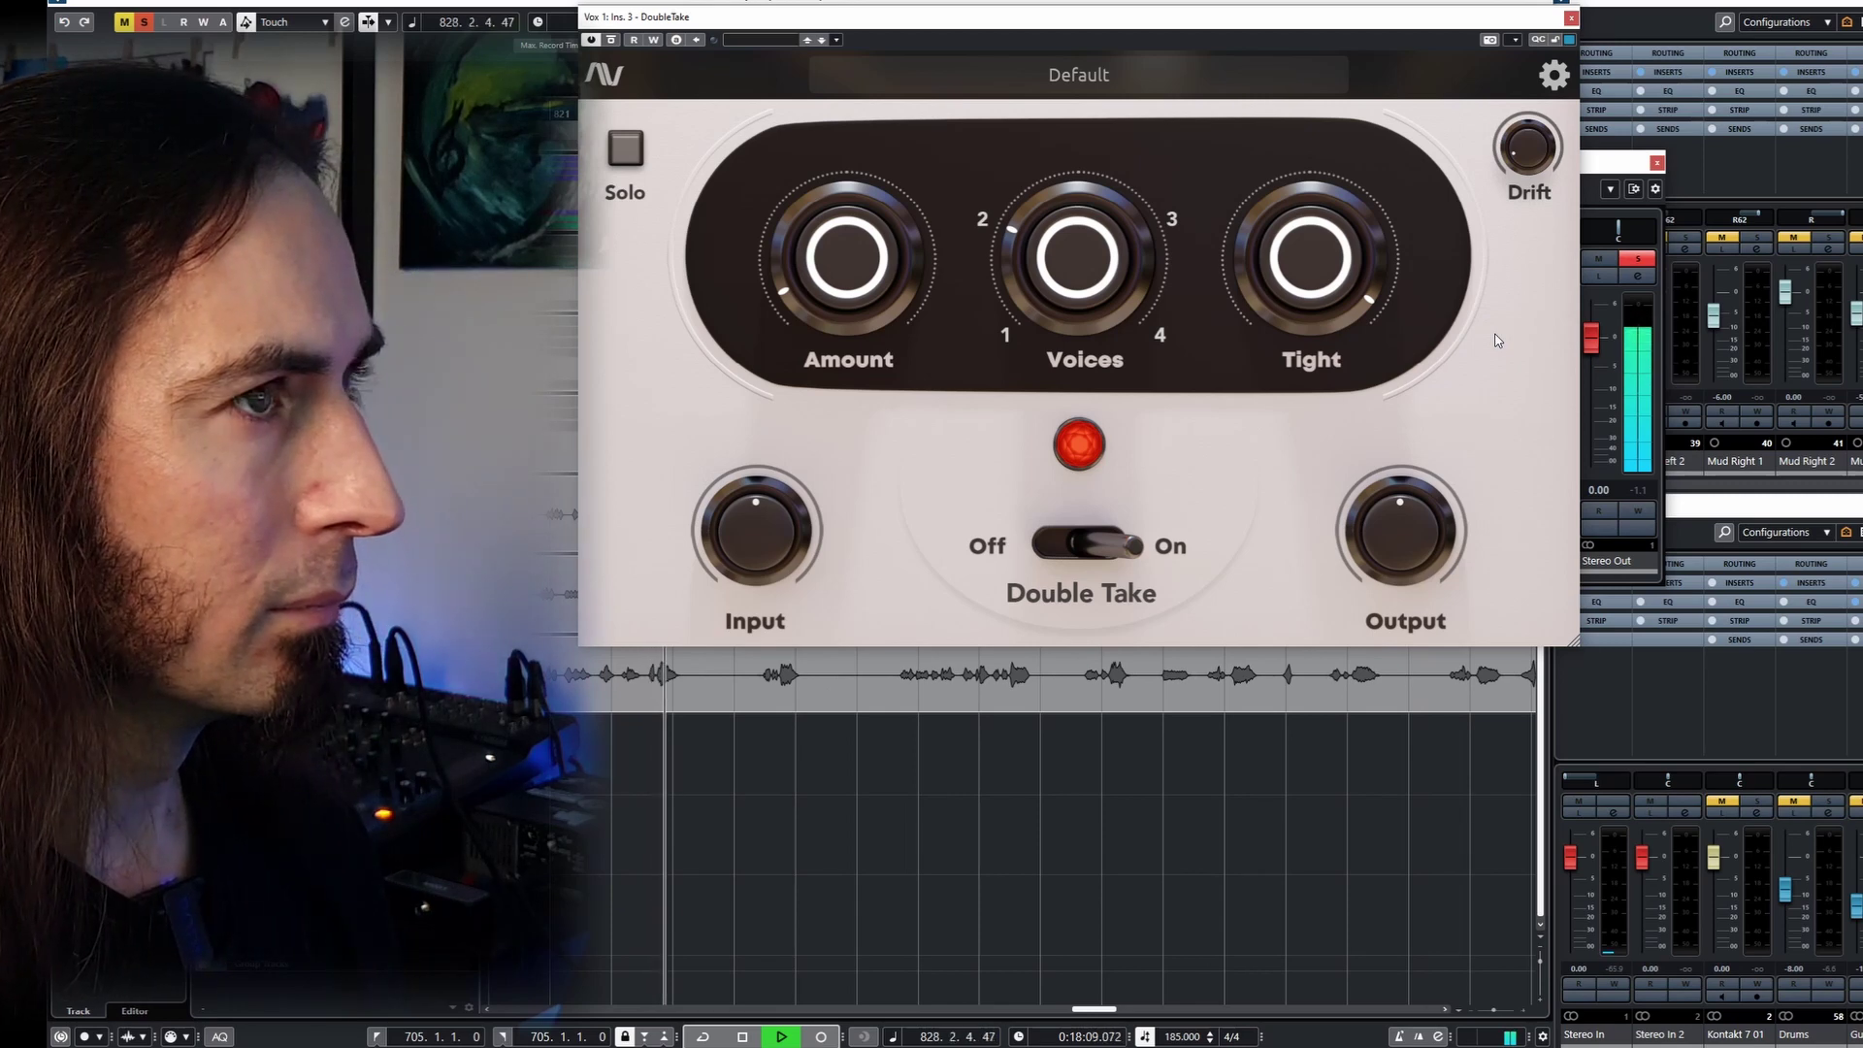
{"action": "scroll", "coordinate": [1521, 165], "scroll_direction": "up", "scroll_amount": 1}
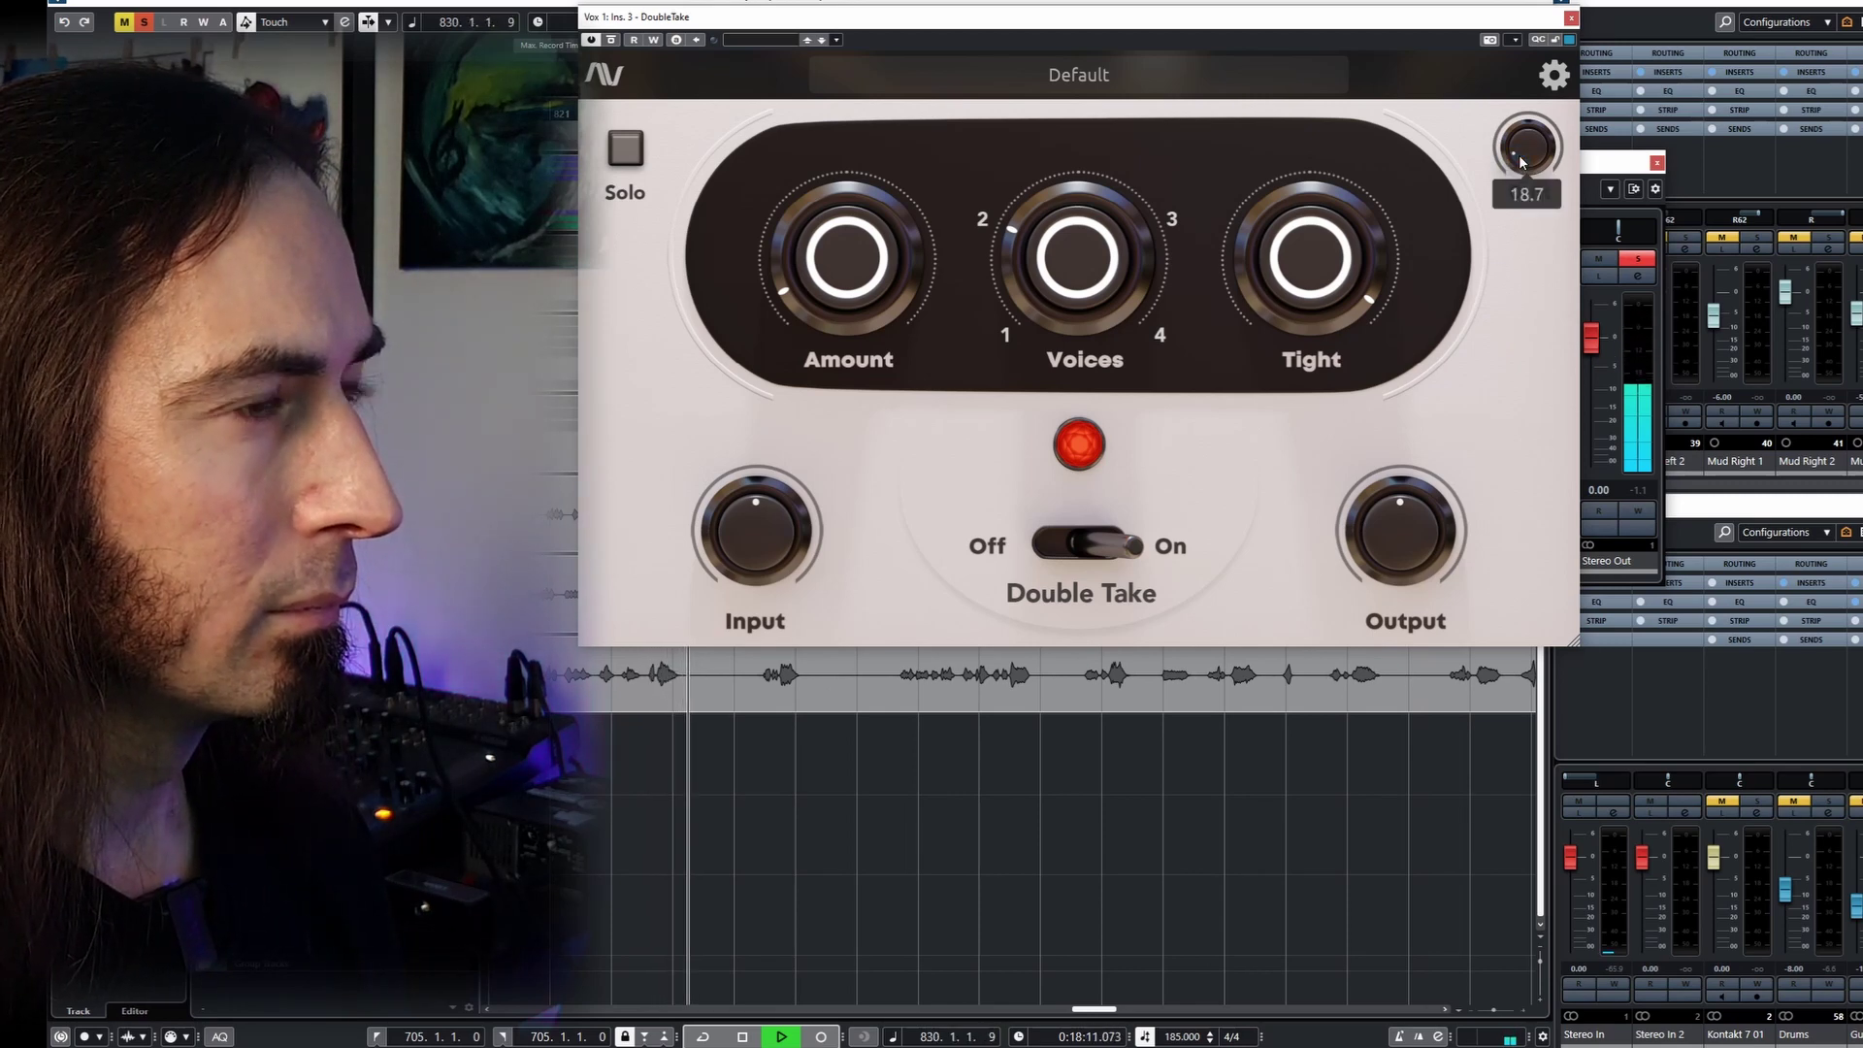
- Replay the vocal phrase from bar 825, toggling DoubleTake off and back on to compare
{"action": "key", "text": "space"}
{"action": "key", "text": "KP_Subtract"}
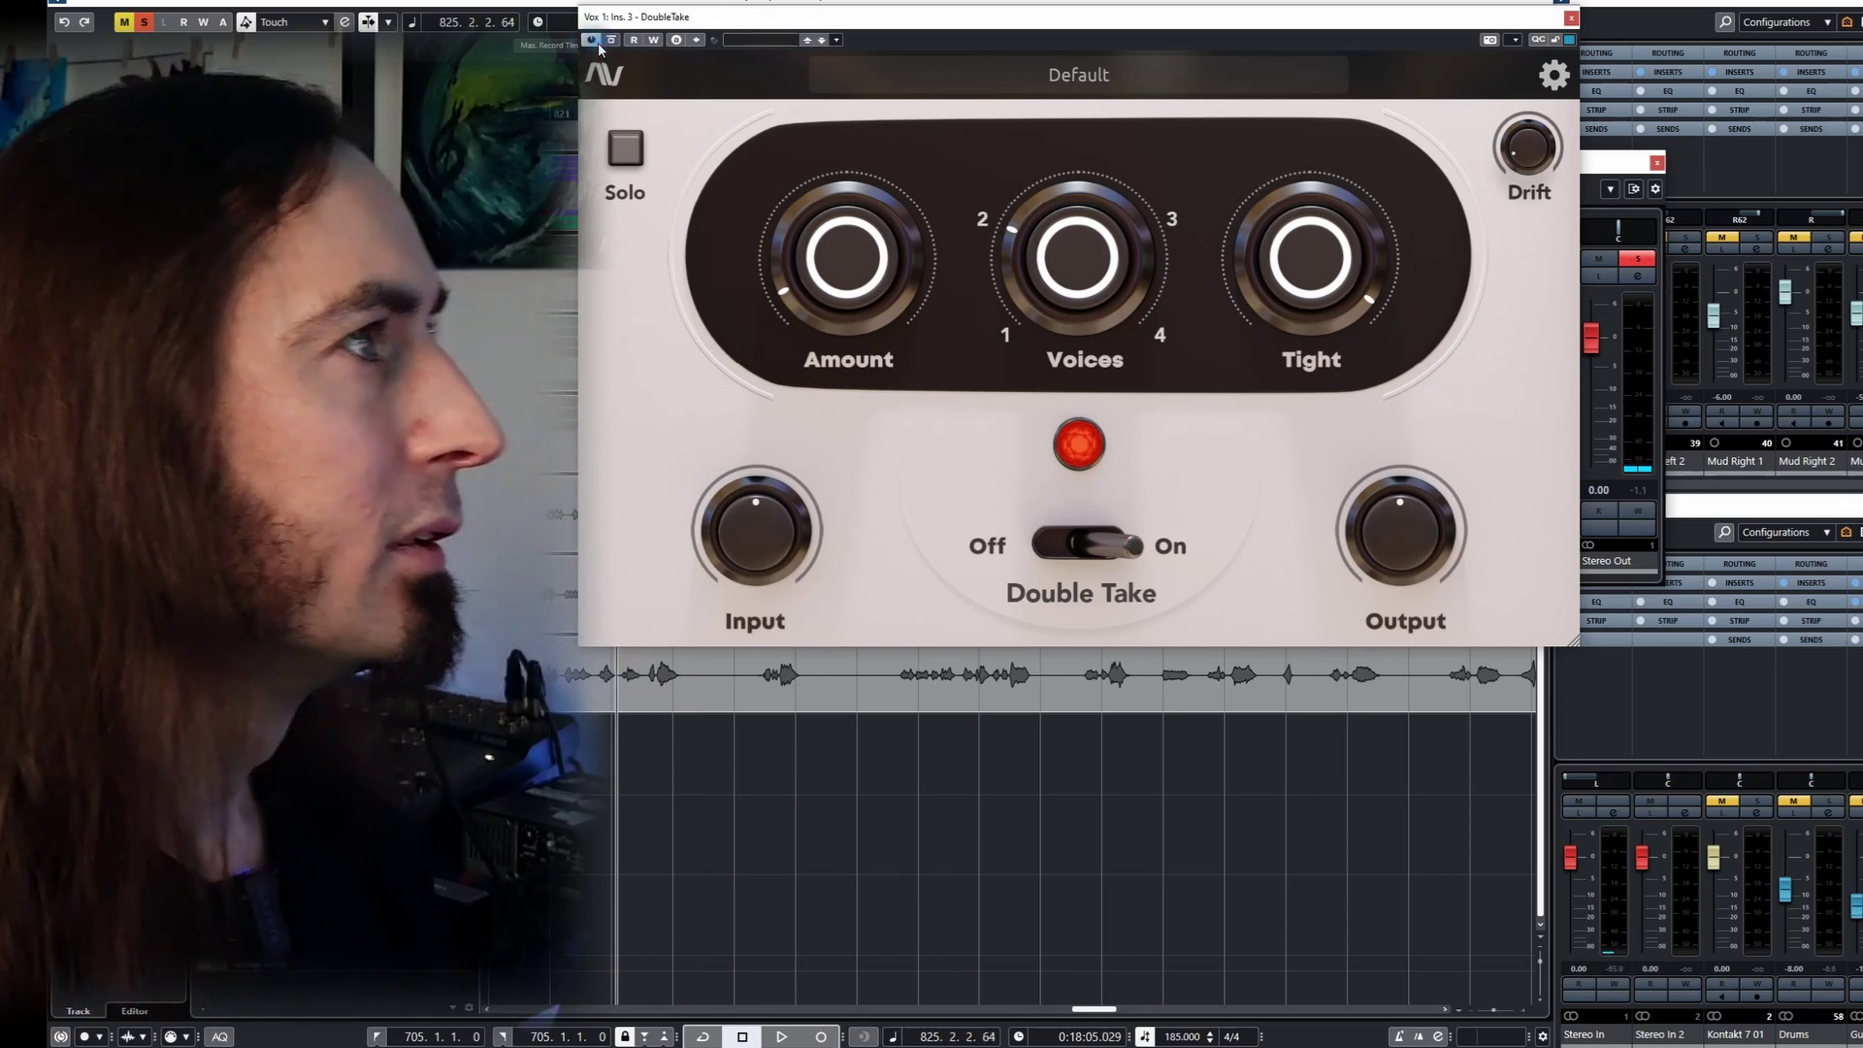
{"action": "left_click", "coordinate": [627, 151]}
{"action": "key", "text": "space"}
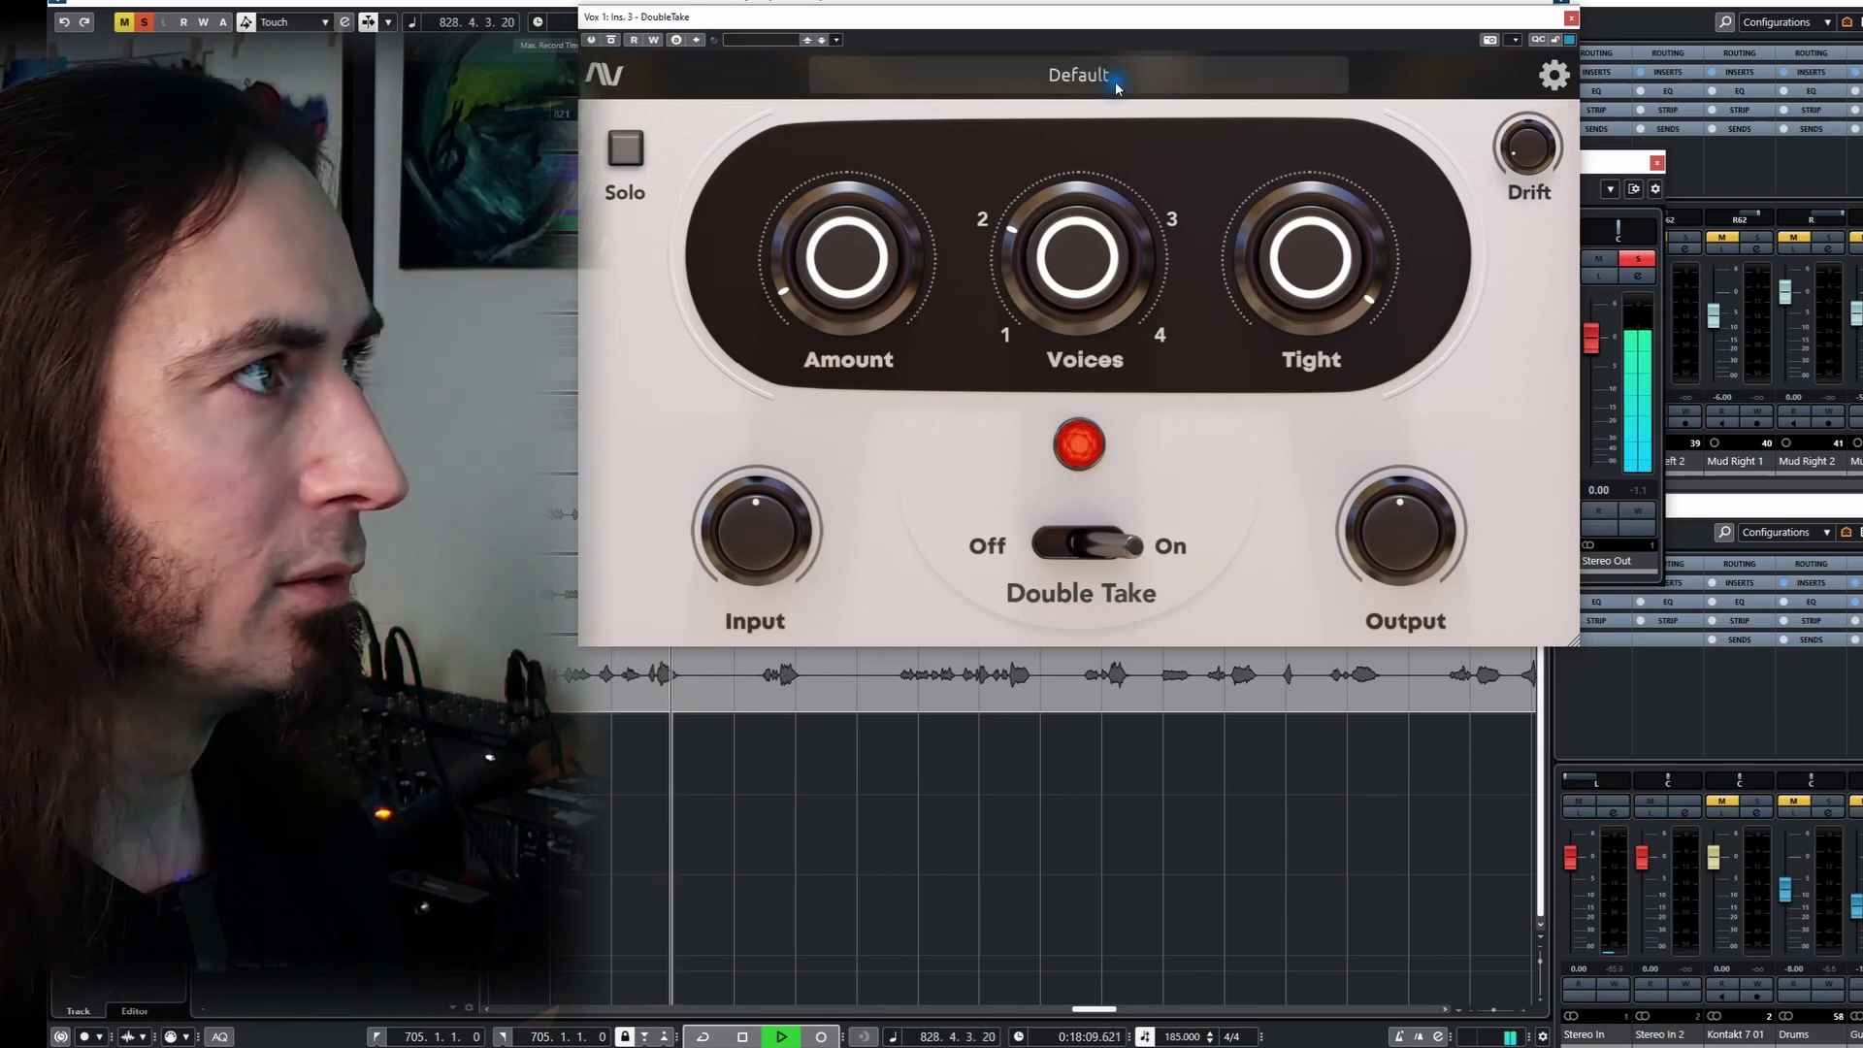
{"action": "left_click", "coordinate": [591, 39]}
{"action": "key", "text": "space"}
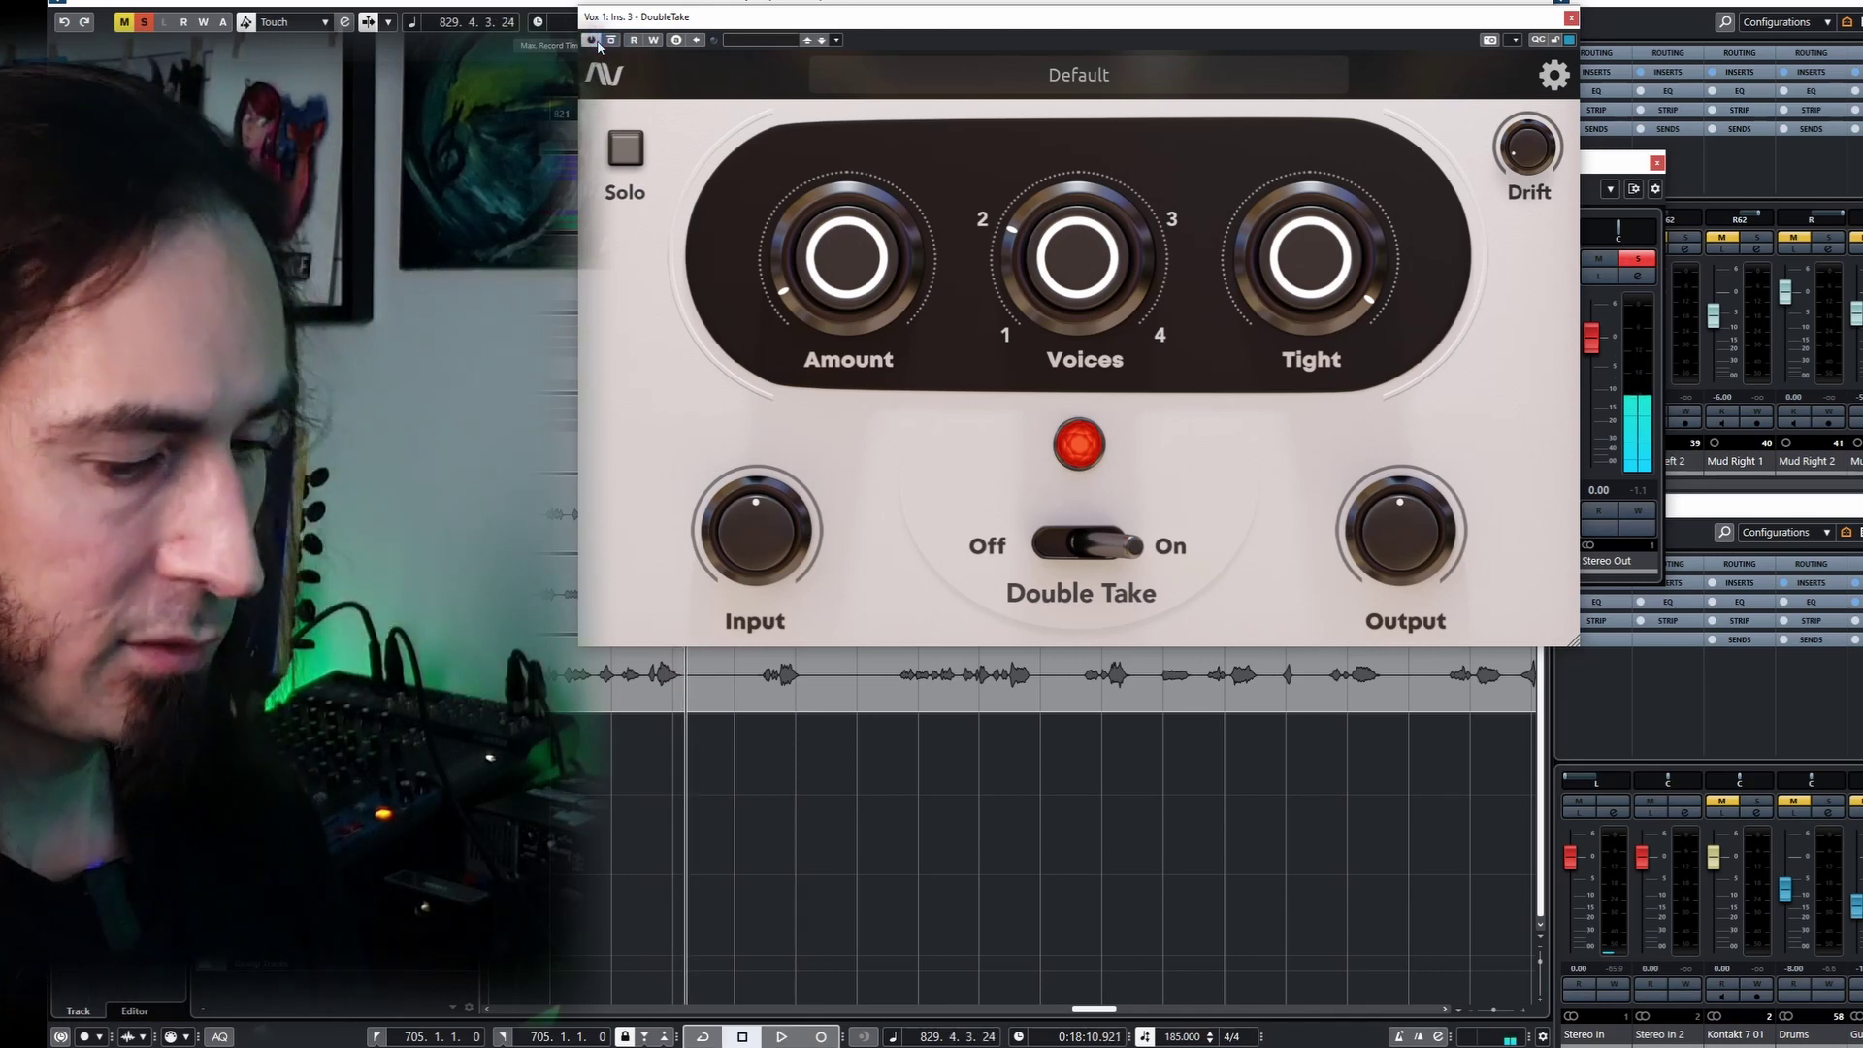
{"action": "key", "text": "KP_Subtract"}
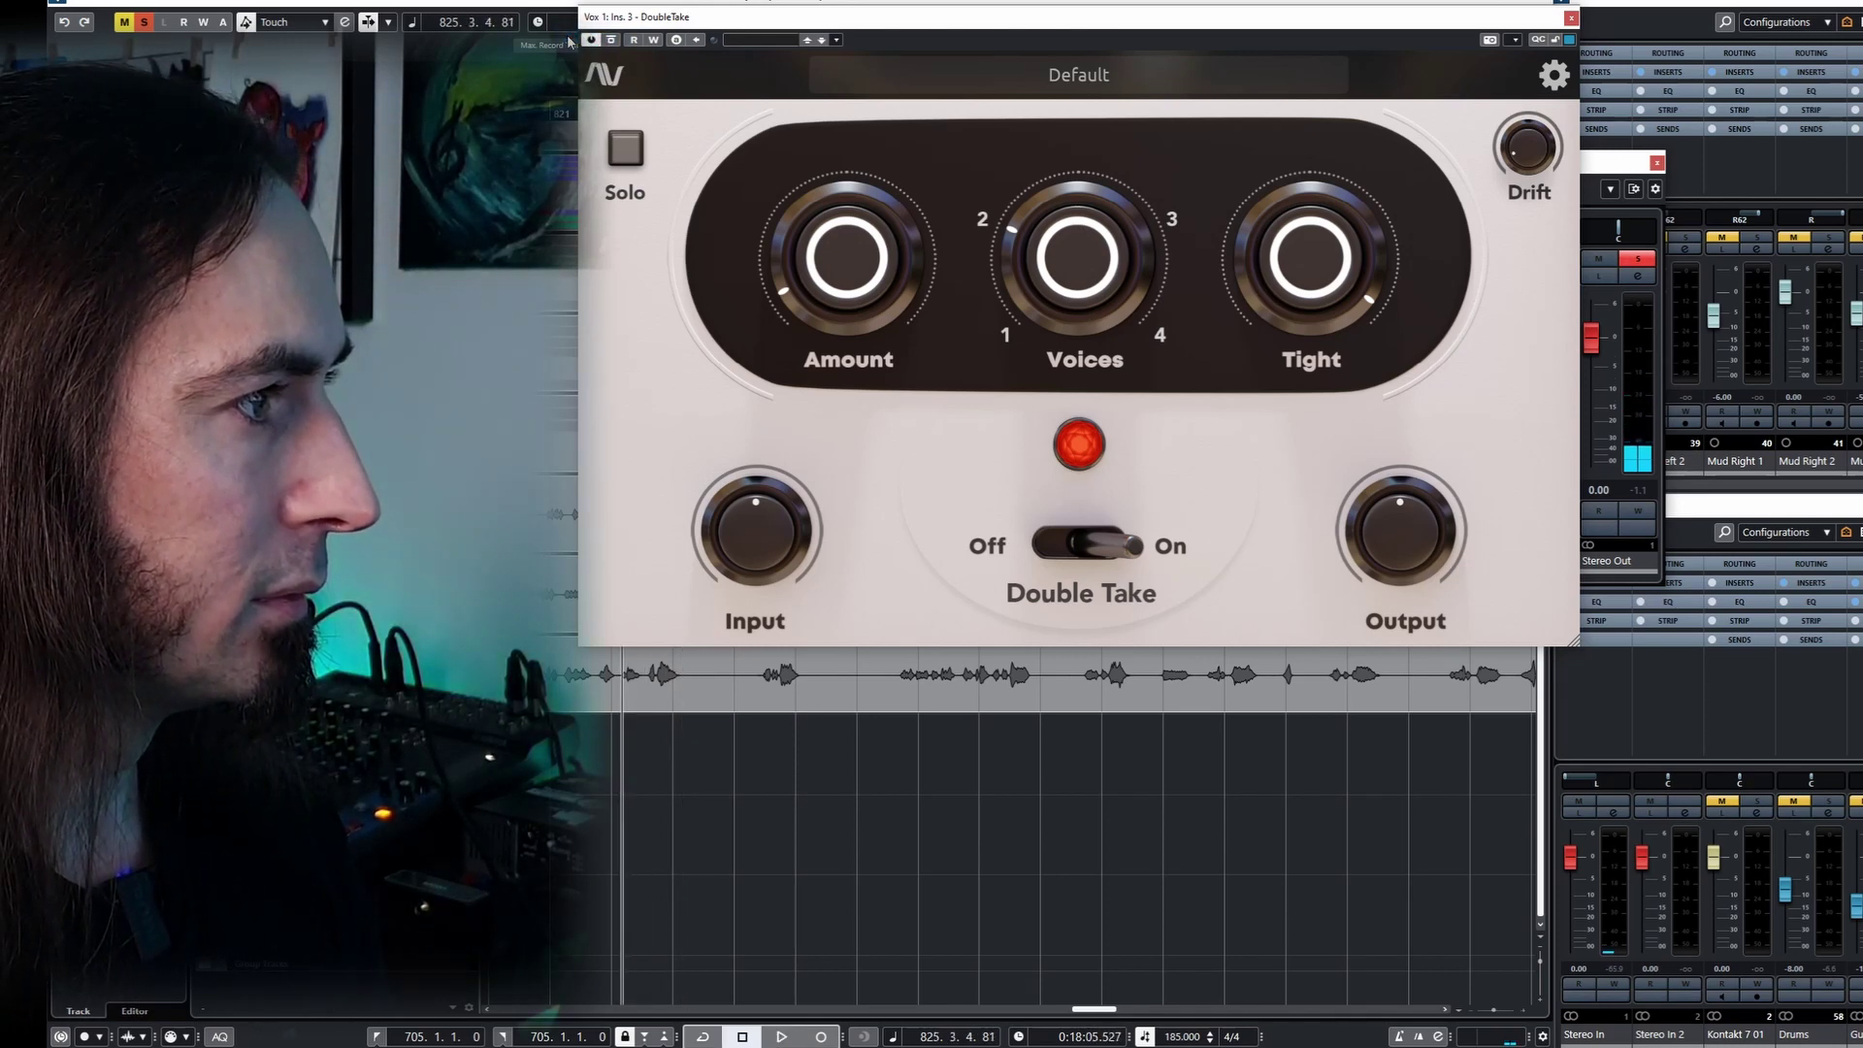
{"action": "key", "text": "space"}
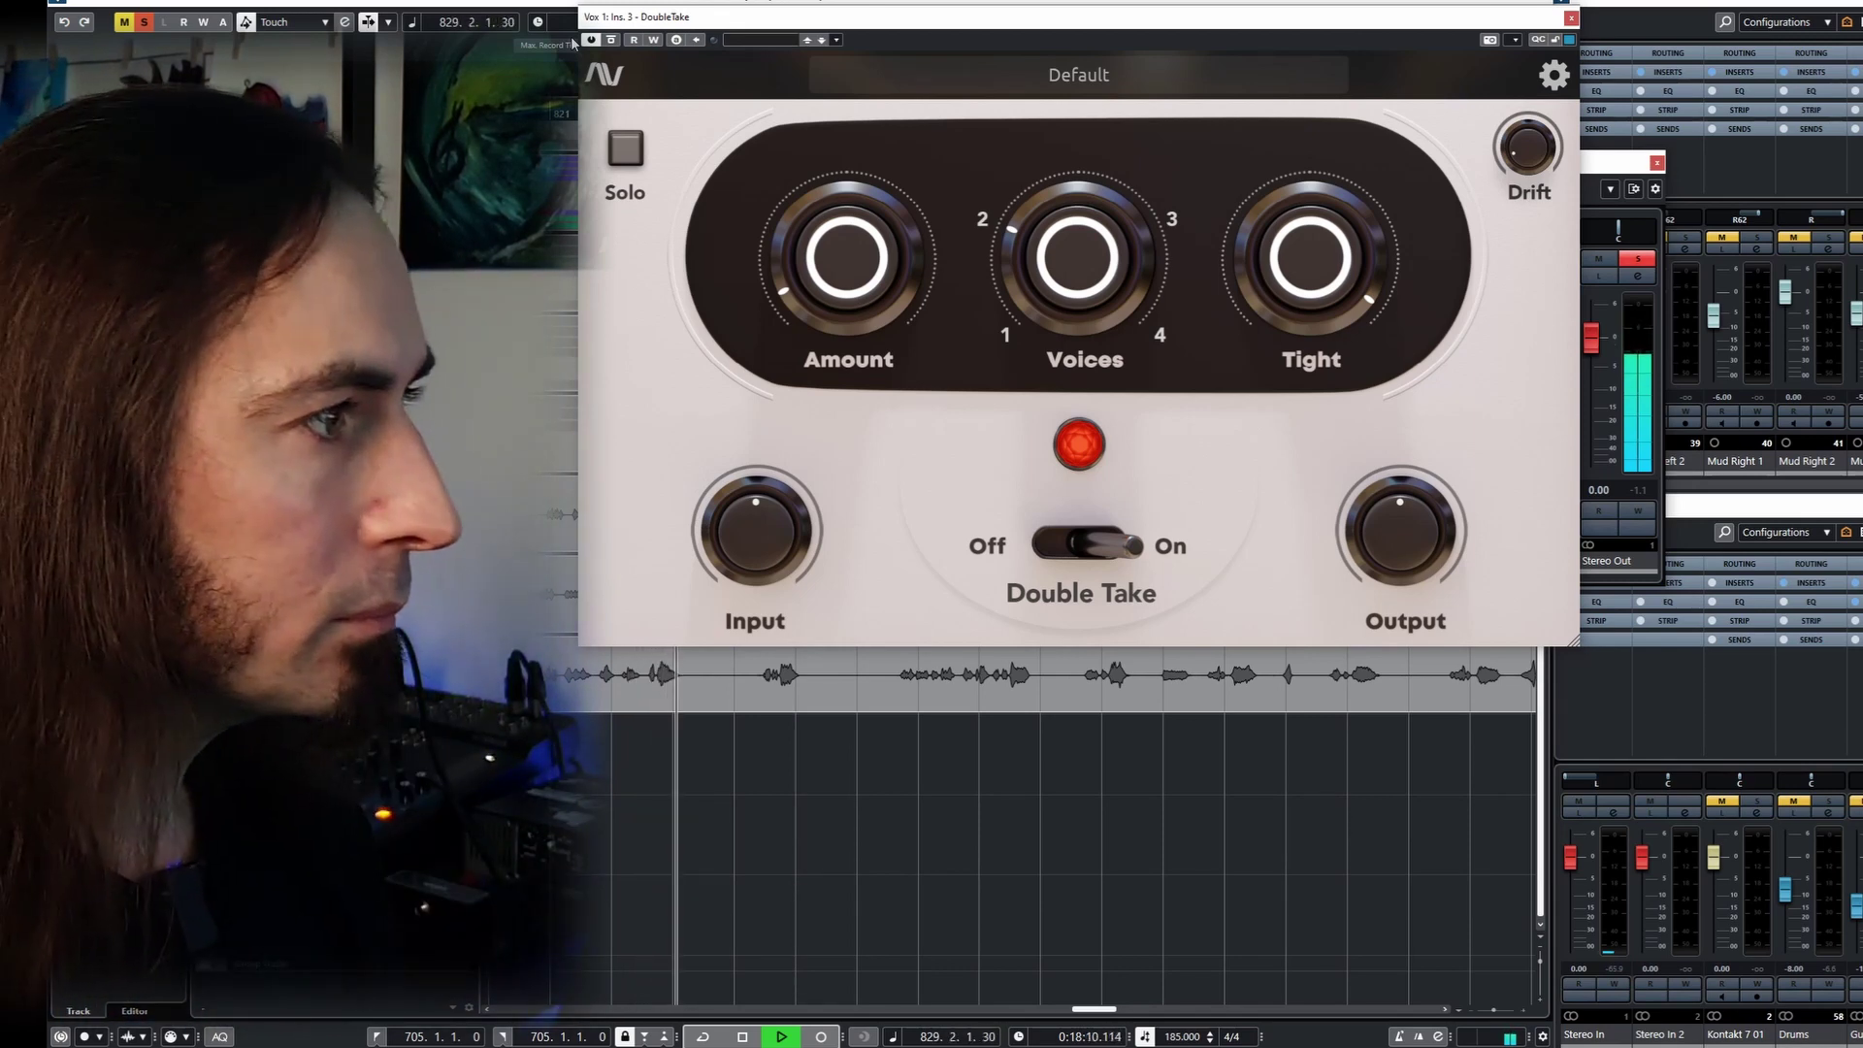
- Raise DoubleTake's Drift to 36.9 and rewind to replay the phrase
{"action": "key", "text": "space"}
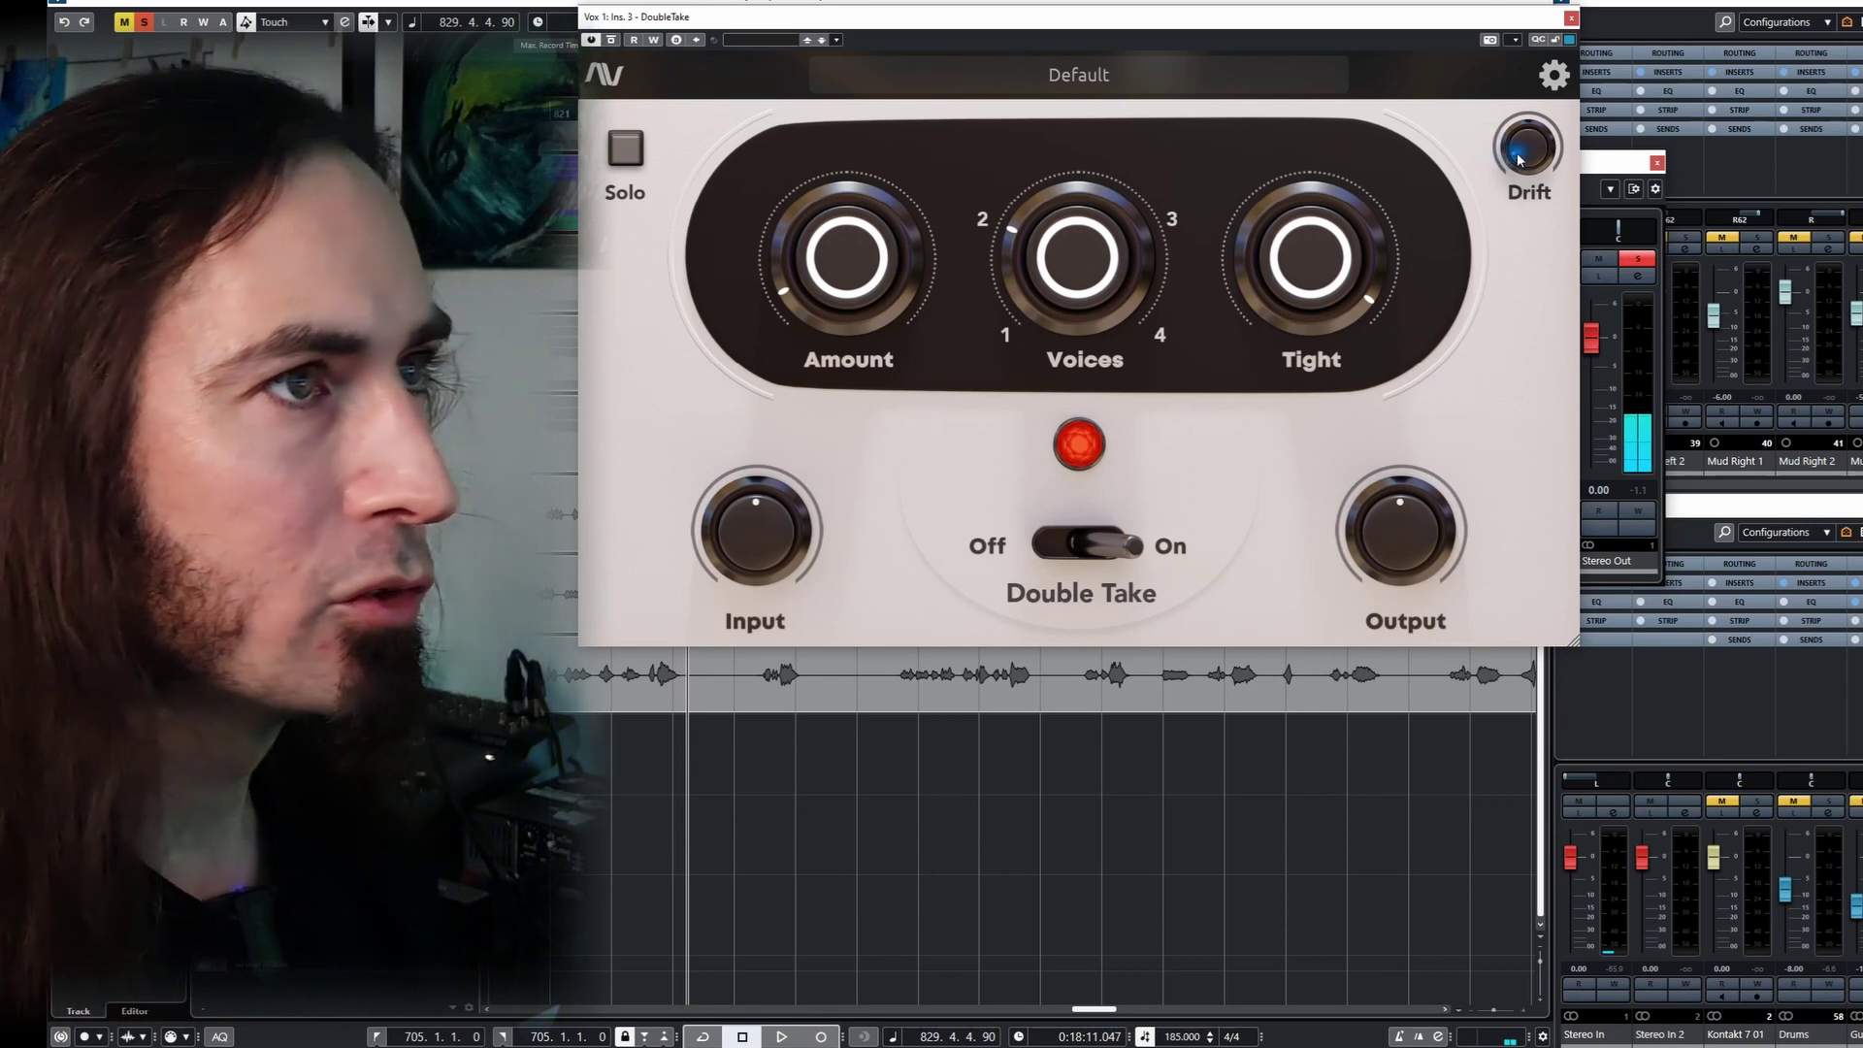
{"action": "left_click_drag", "start_coordinate": [1519, 159], "coordinate": [1516, 155]}
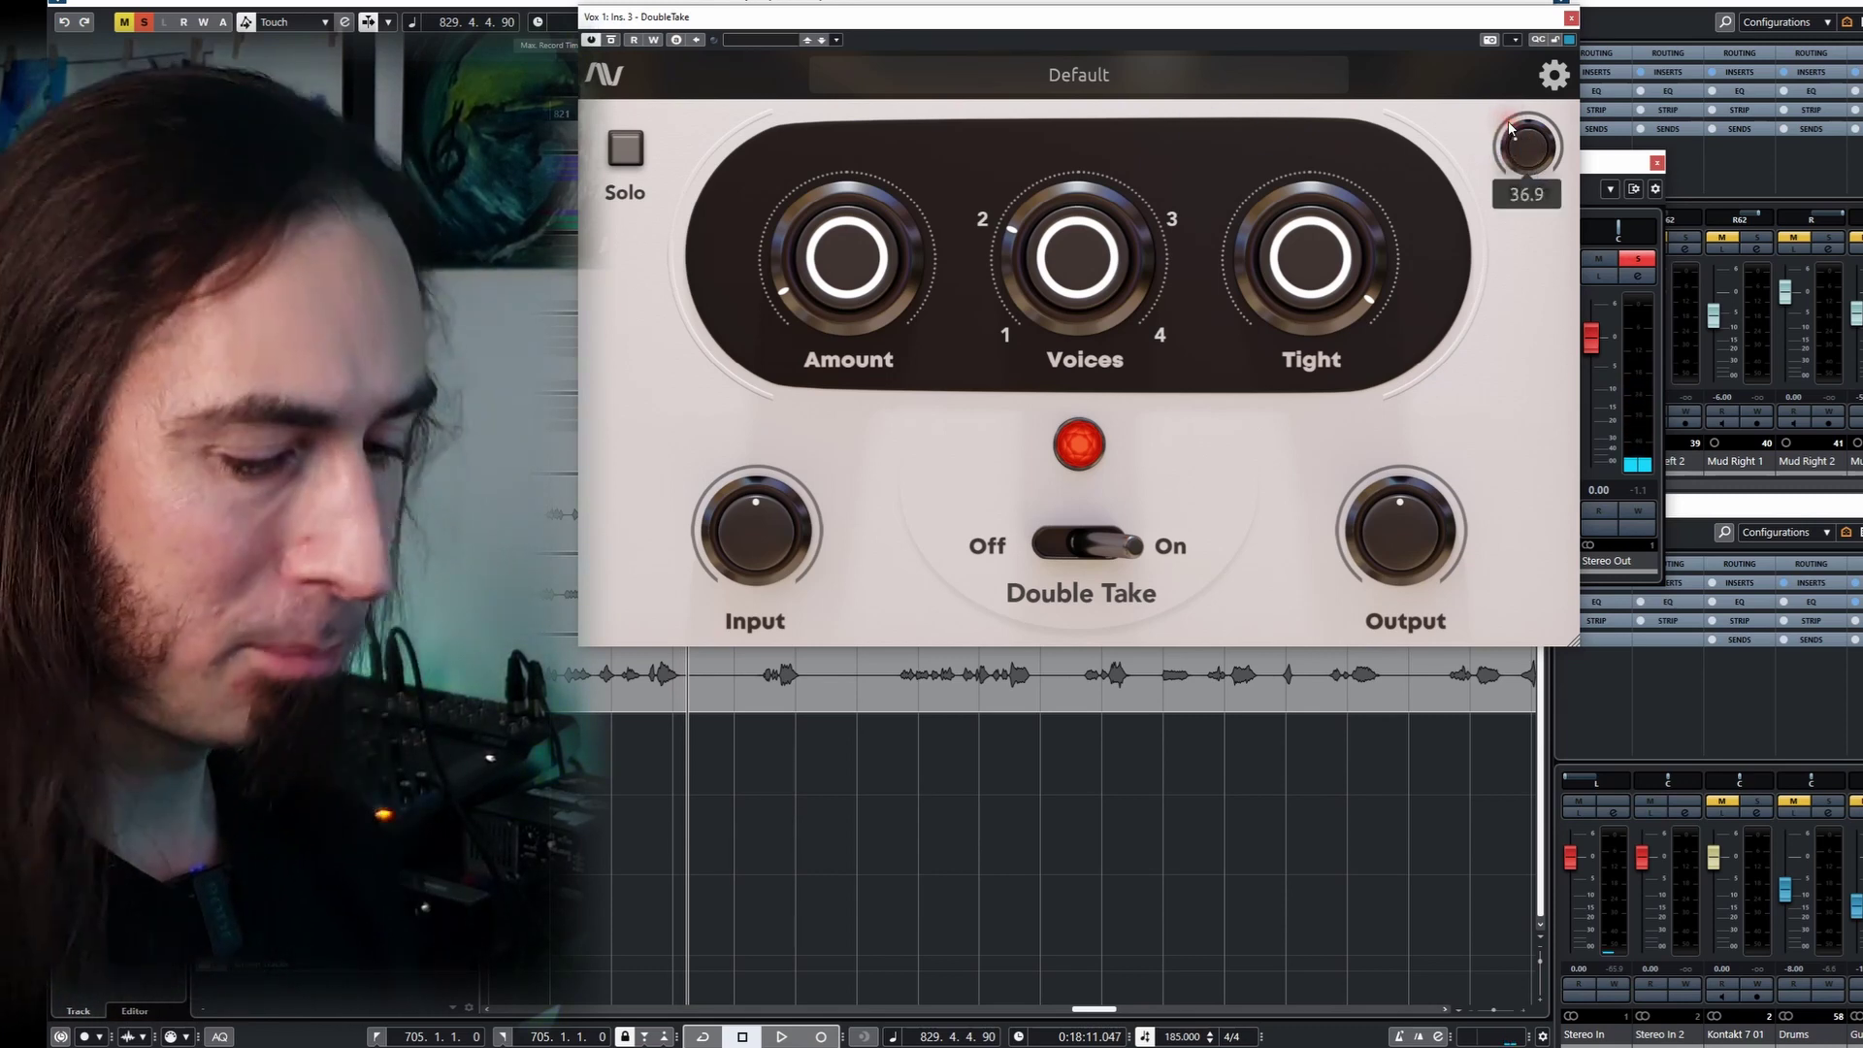
{"action": "key", "text": "KP_Subtract"}
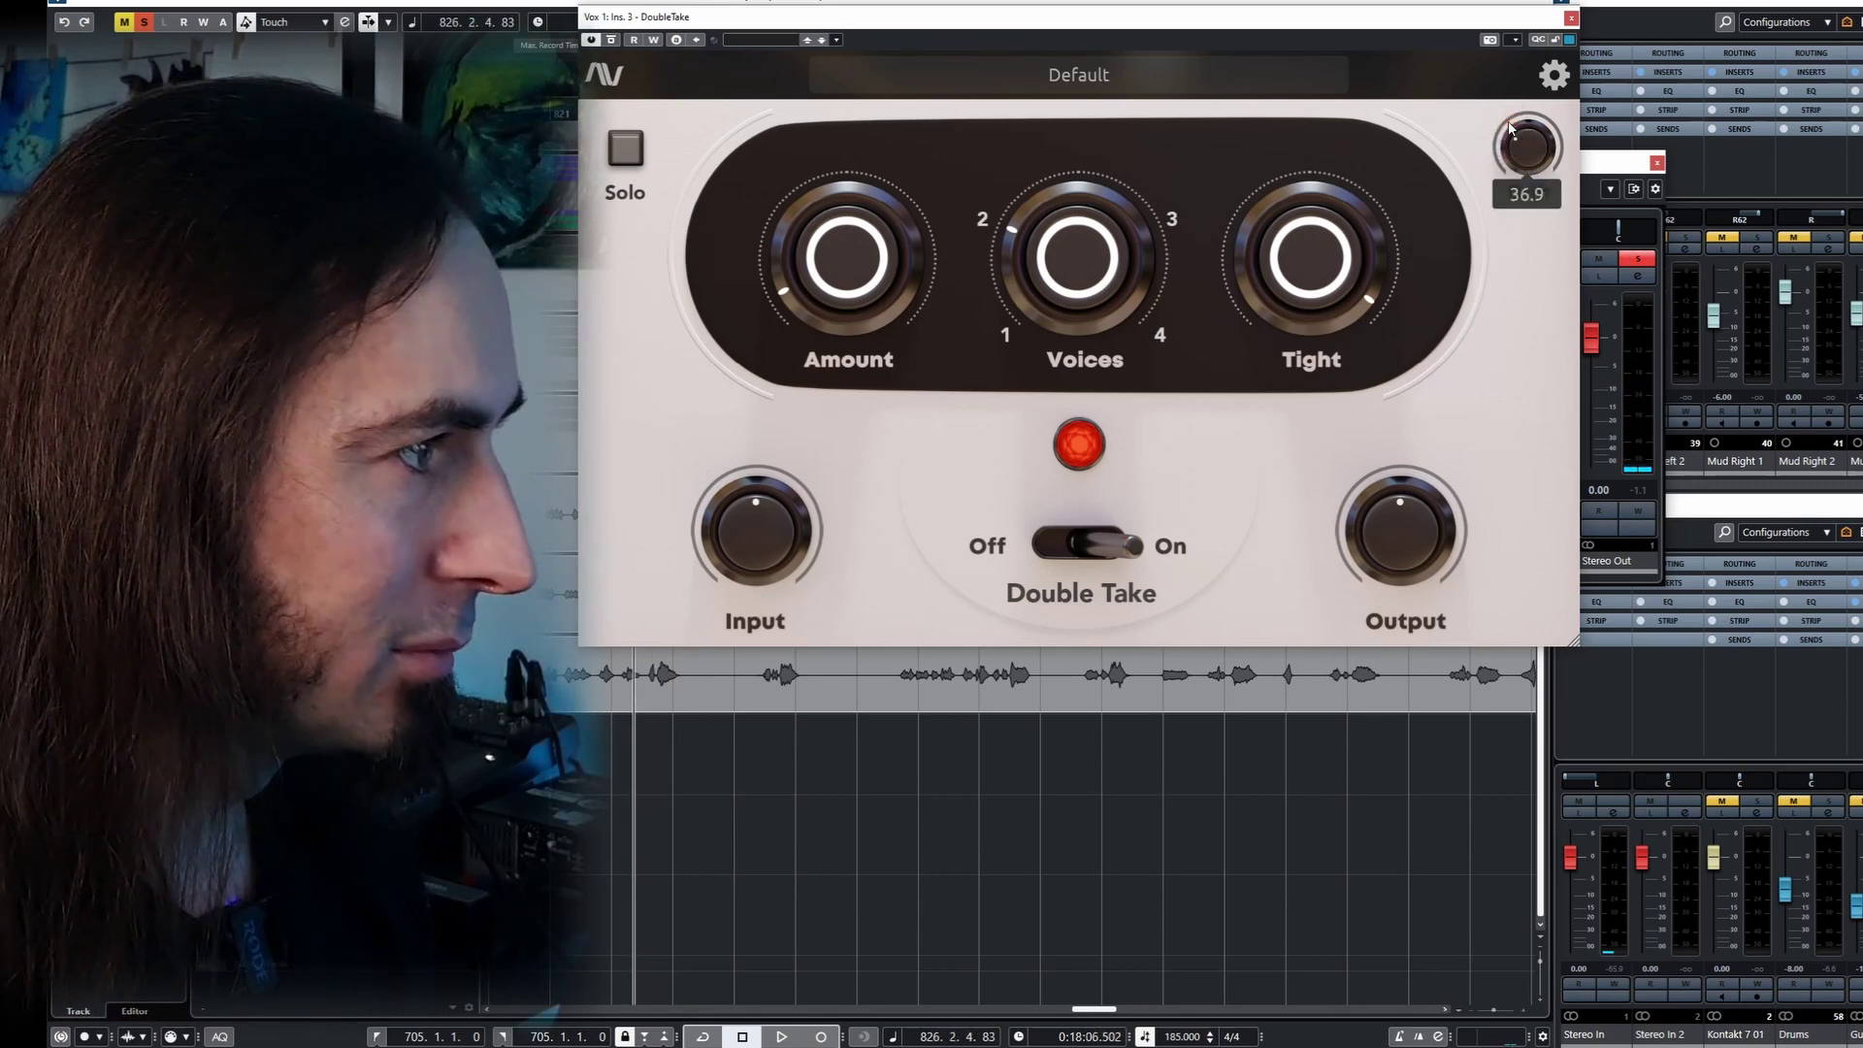
{"action": "key", "text": "KP_Subtract"}
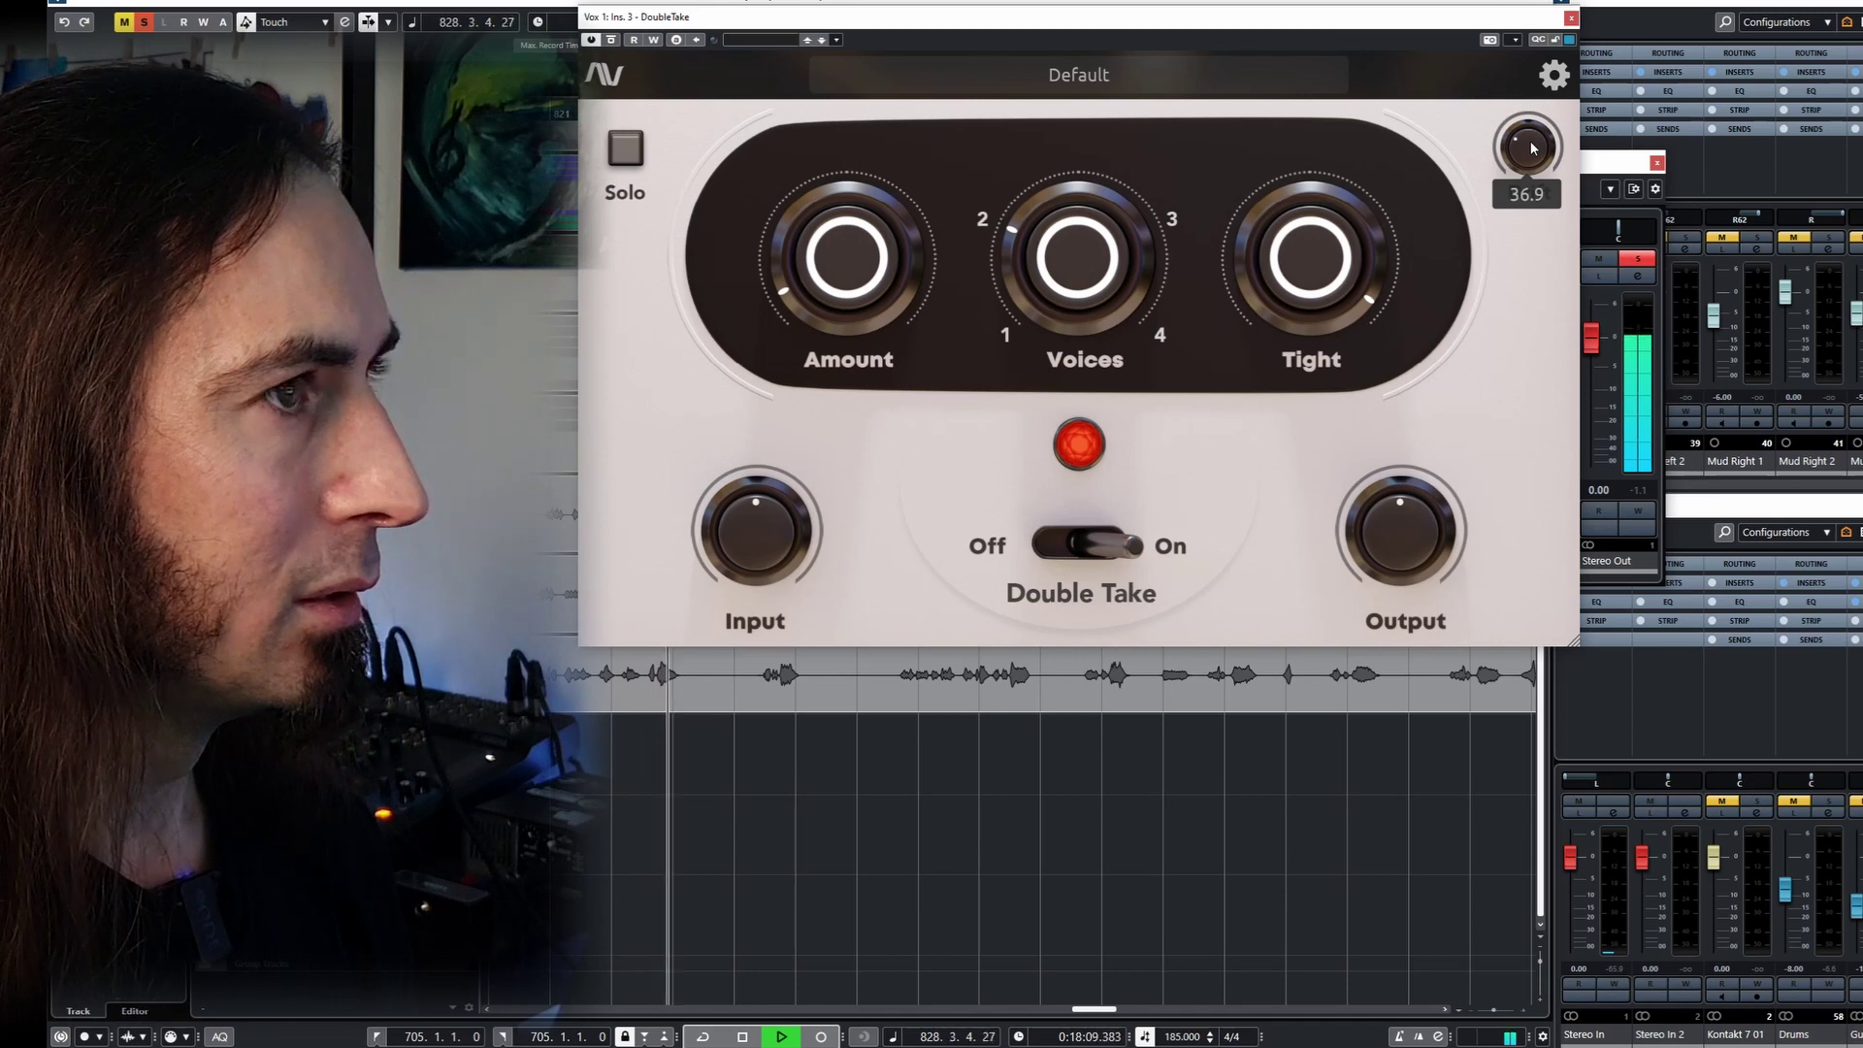
- Push Drift up to about 70.7, replay the phrase, then move ahead to a later phrase
{"action": "left_click_drag", "start_coordinate": [1532, 148], "coordinate": [1515, 102]}
{"action": "key", "text": "KP_Subtract"}
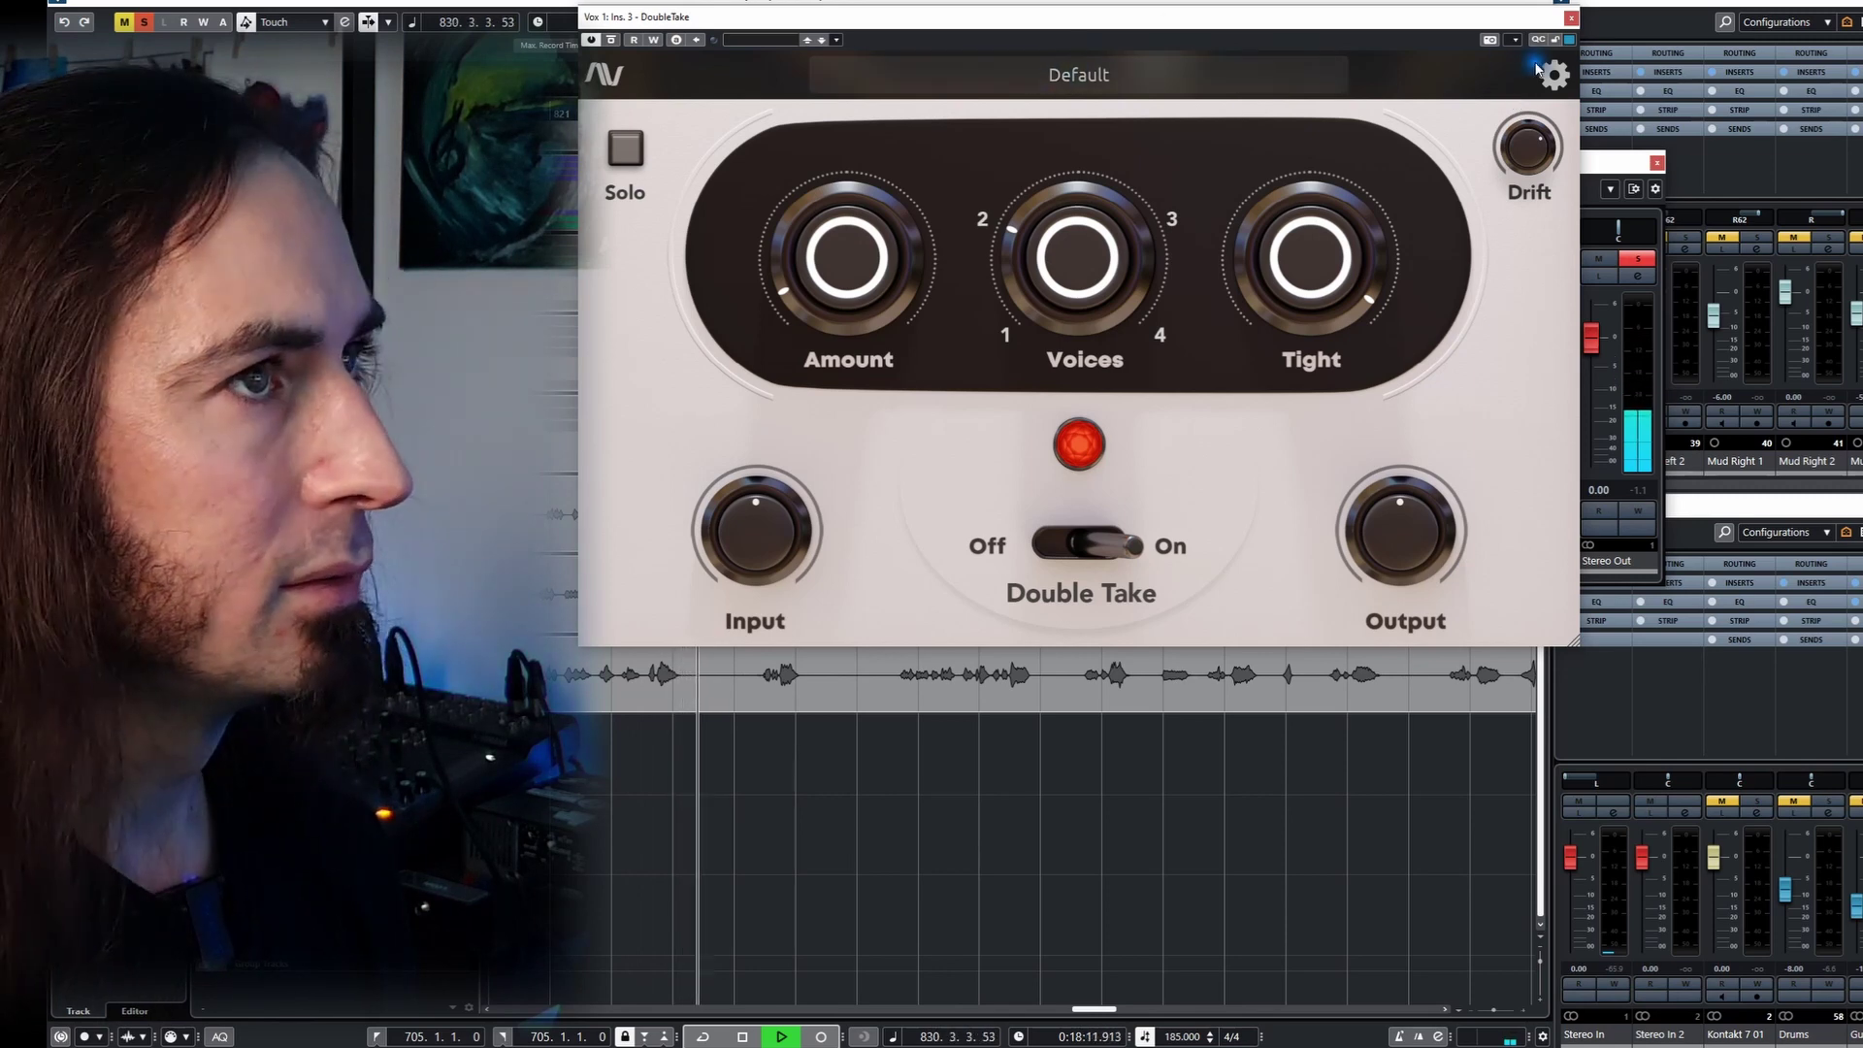
{"action": "mouse_move", "coordinate": [1533, 138]}
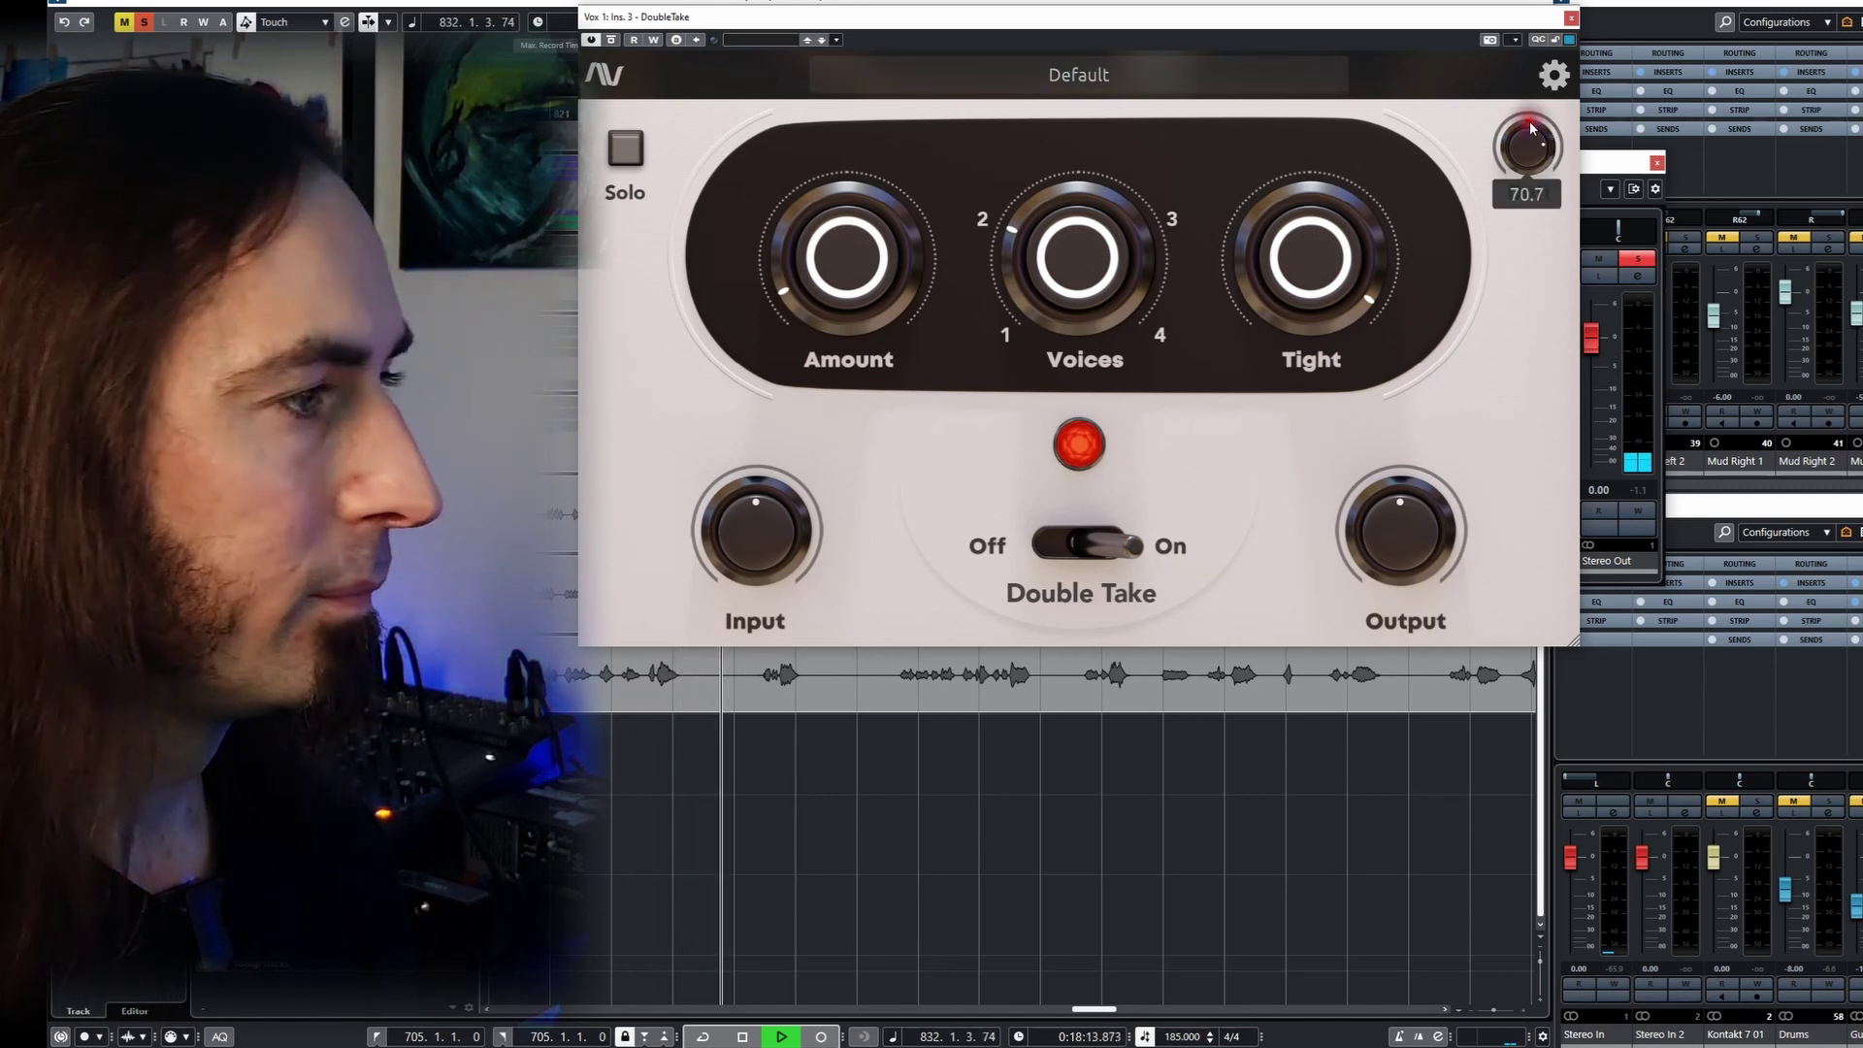
{"action": "mouse_move", "coordinate": [772, 179]}
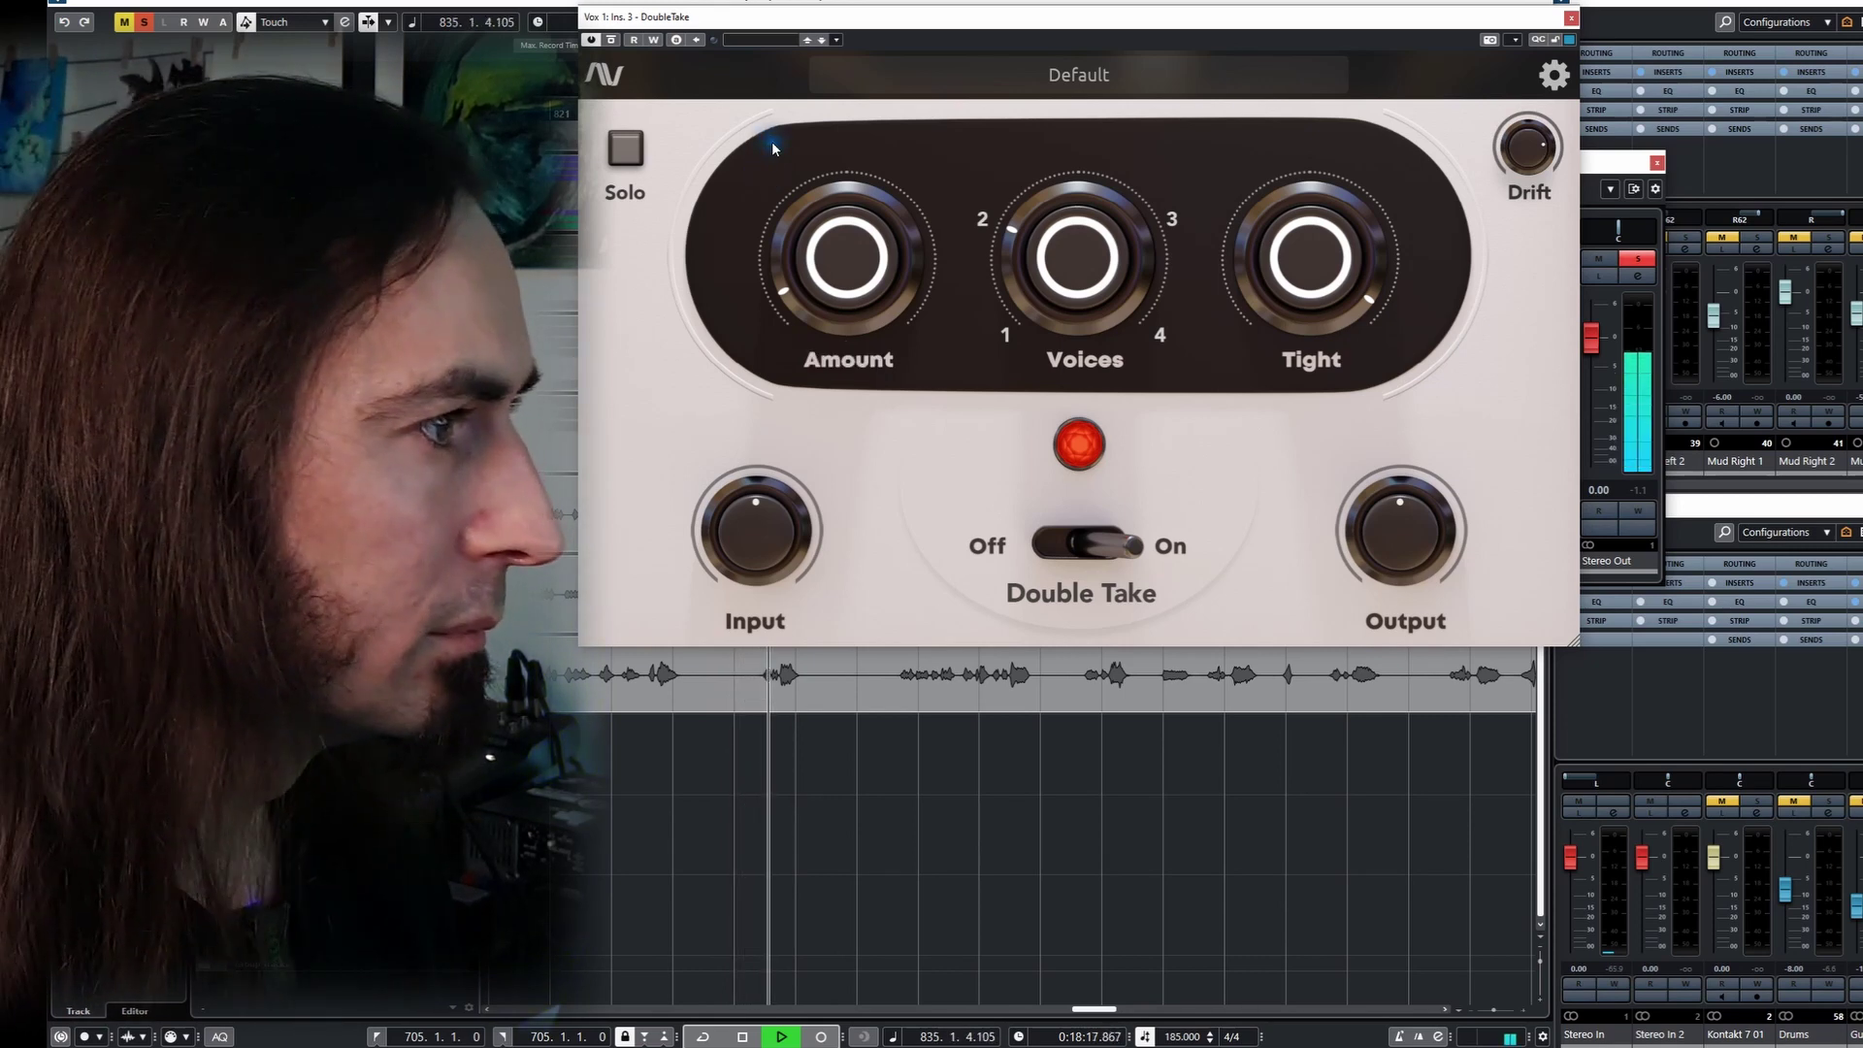
{"action": "key", "text": "space"}
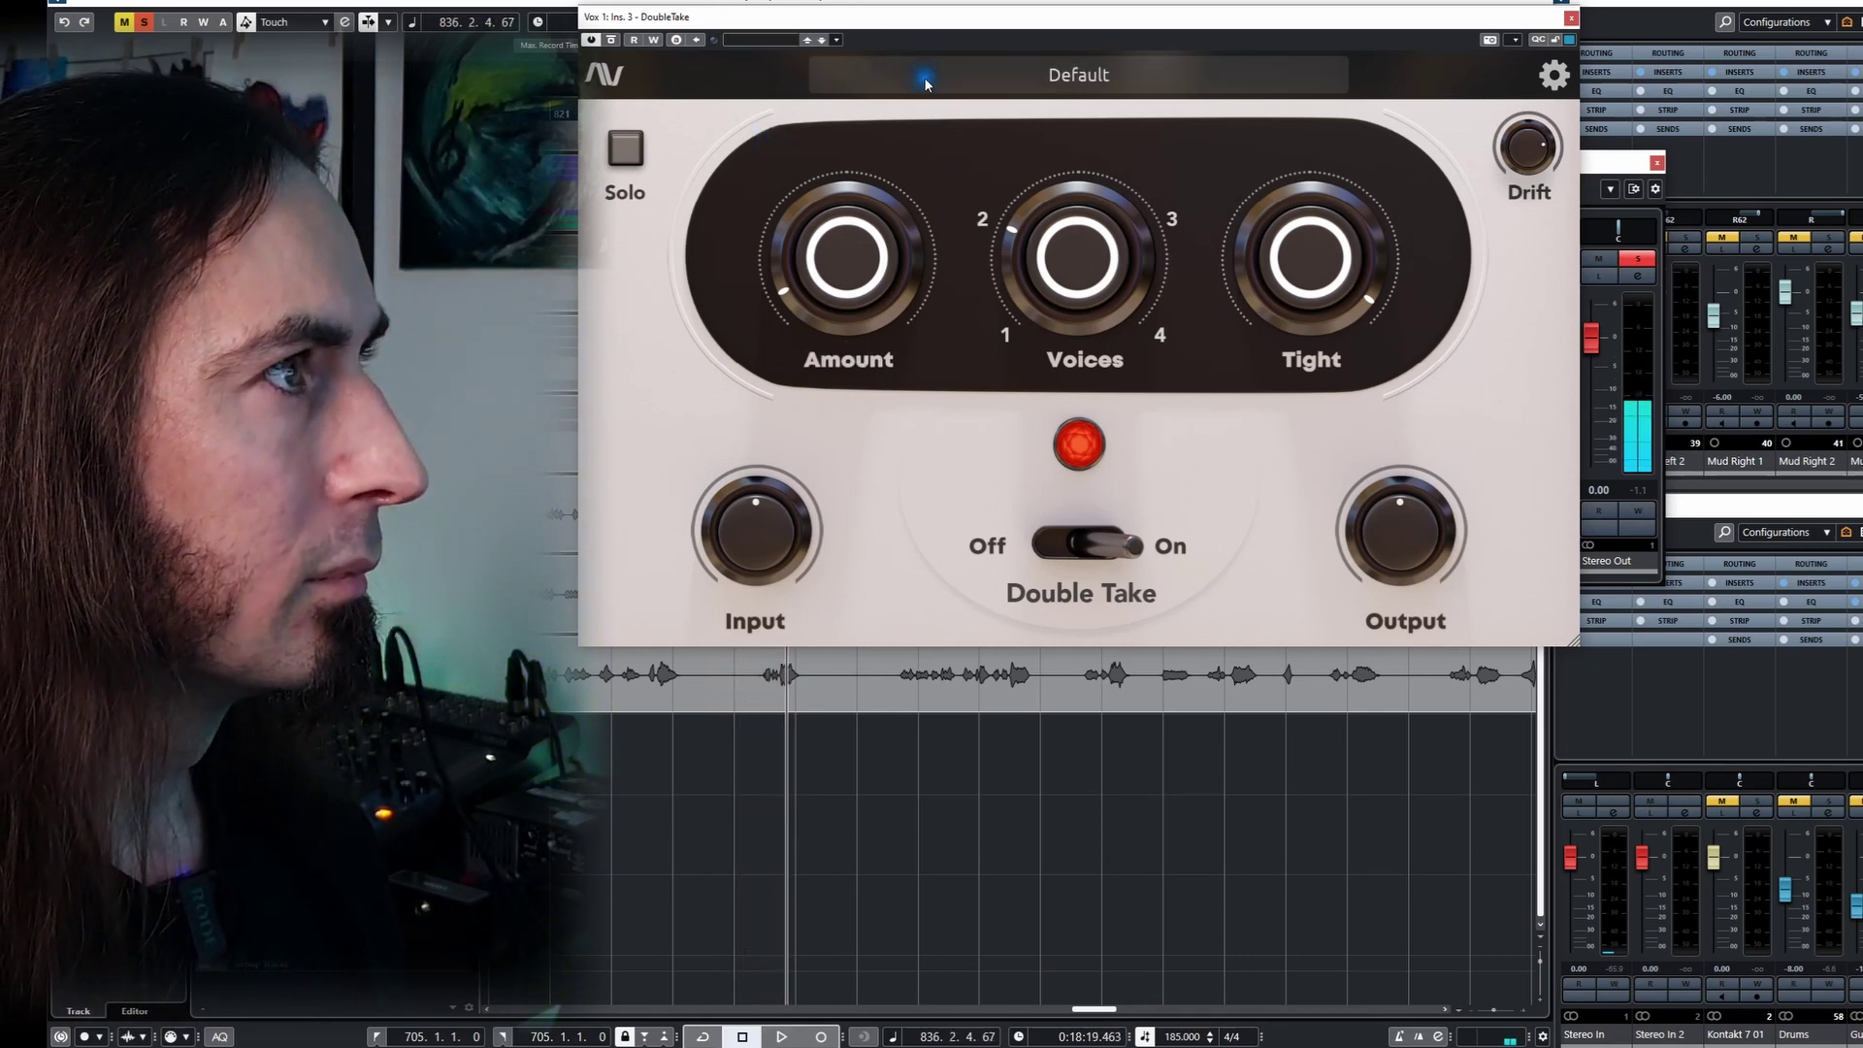
{"action": "key", "text": "KP_Add"}
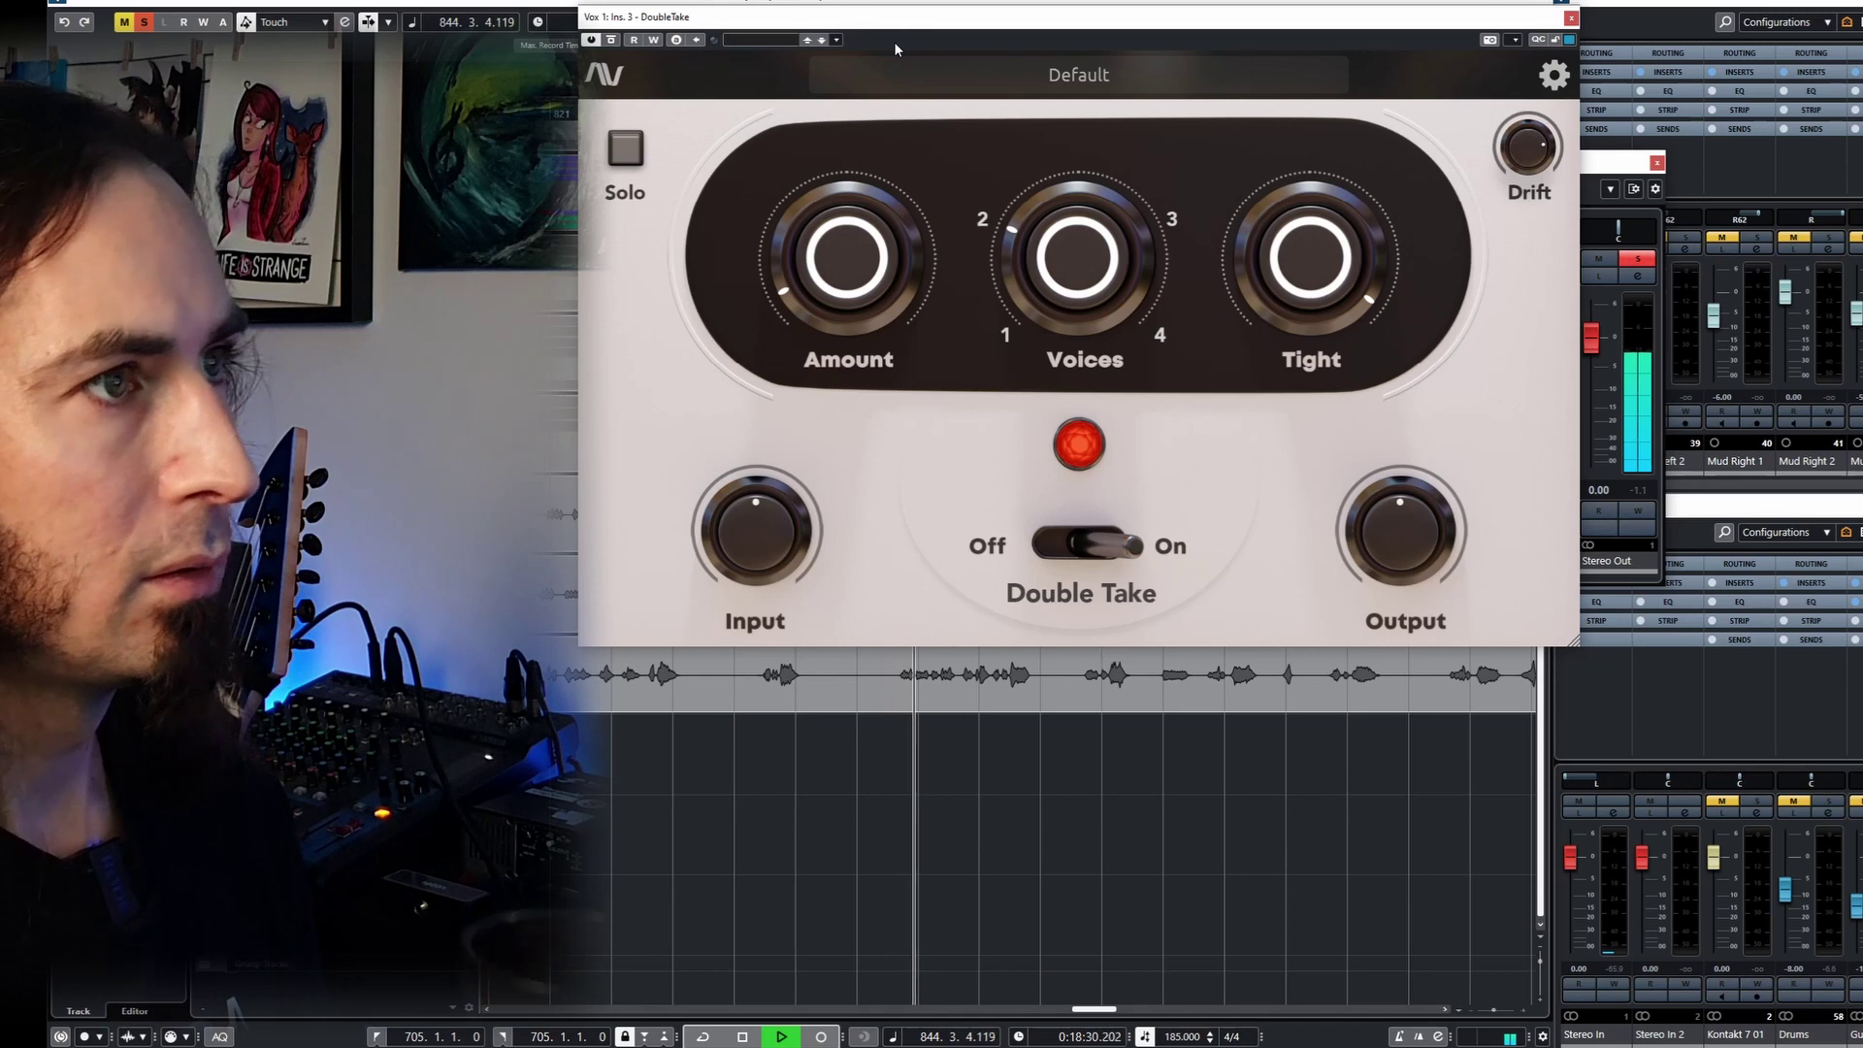
- Raise DoubleTake's Amount to about 47.5 and replay from bar 843, toggling the effect to A/B
{"action": "left_click_drag", "start_coordinate": [798, 260], "coordinate": [808, 208]}
{"action": "mouse_move", "coordinate": [1039, 273]}
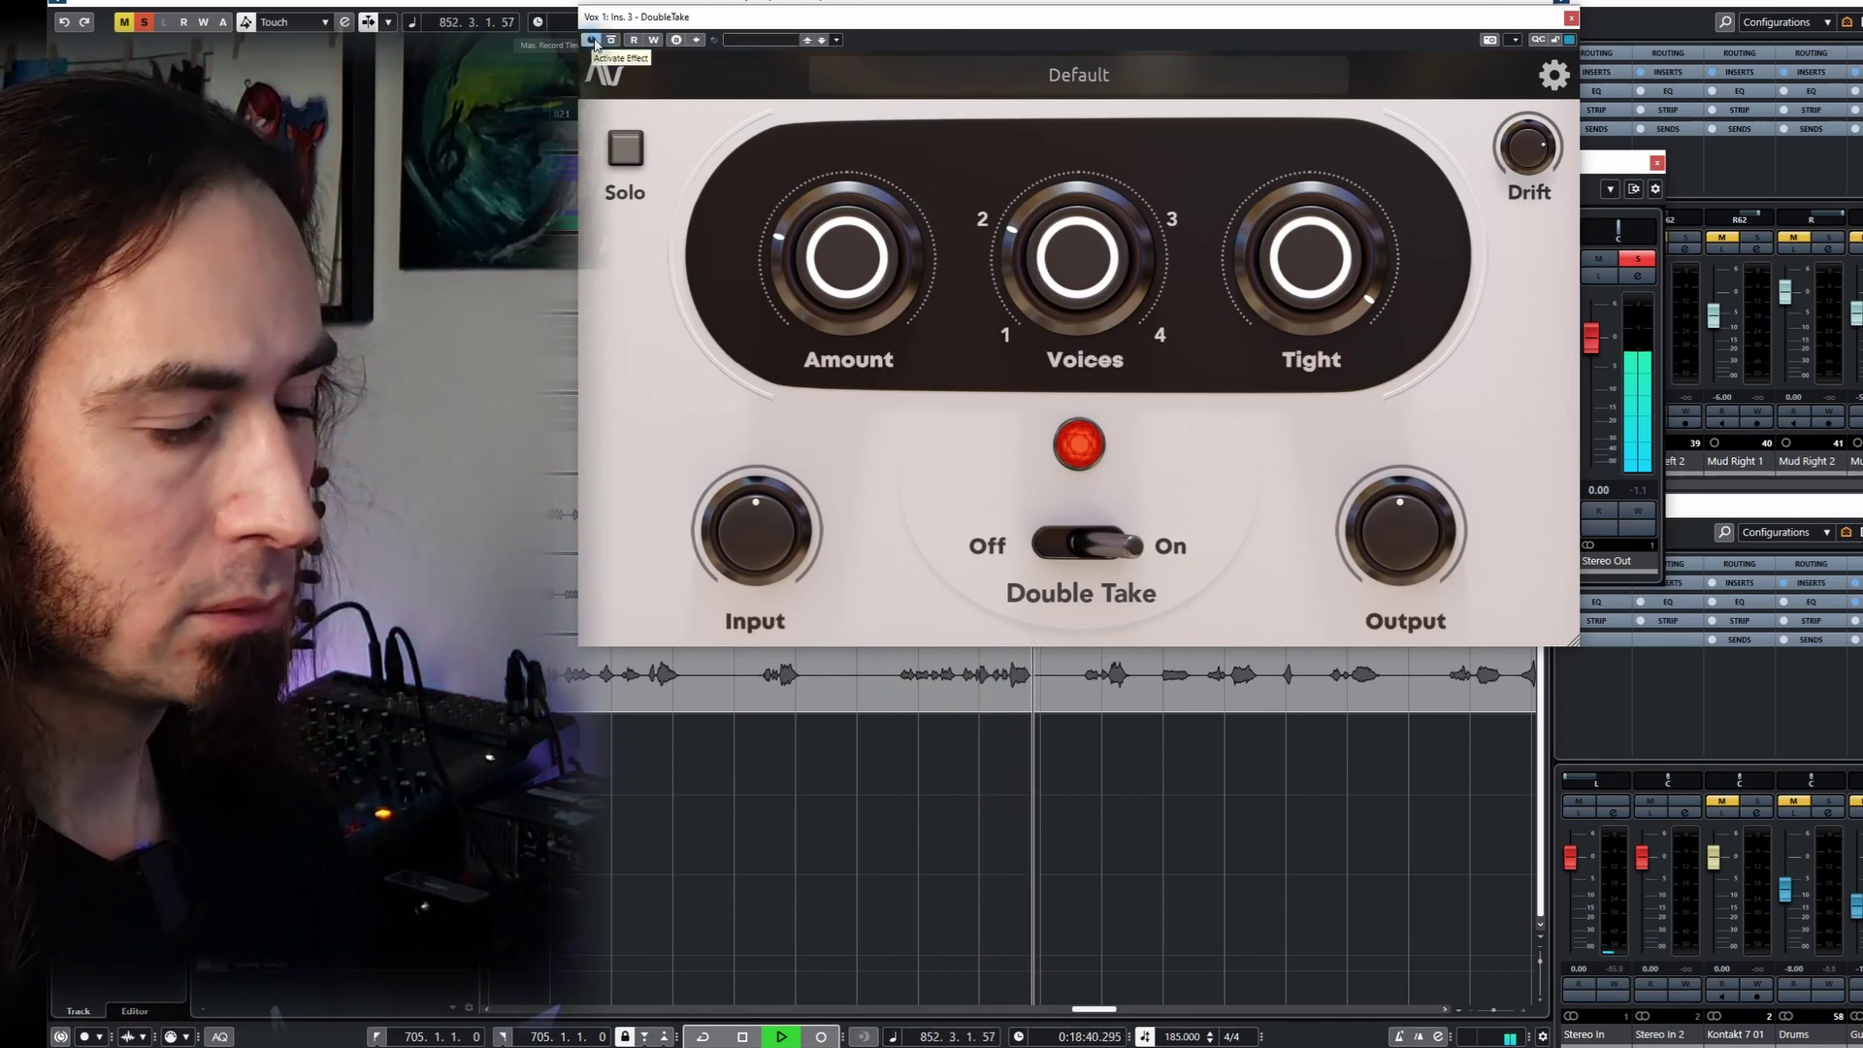
{"action": "key", "text": "KP_Subtract"}
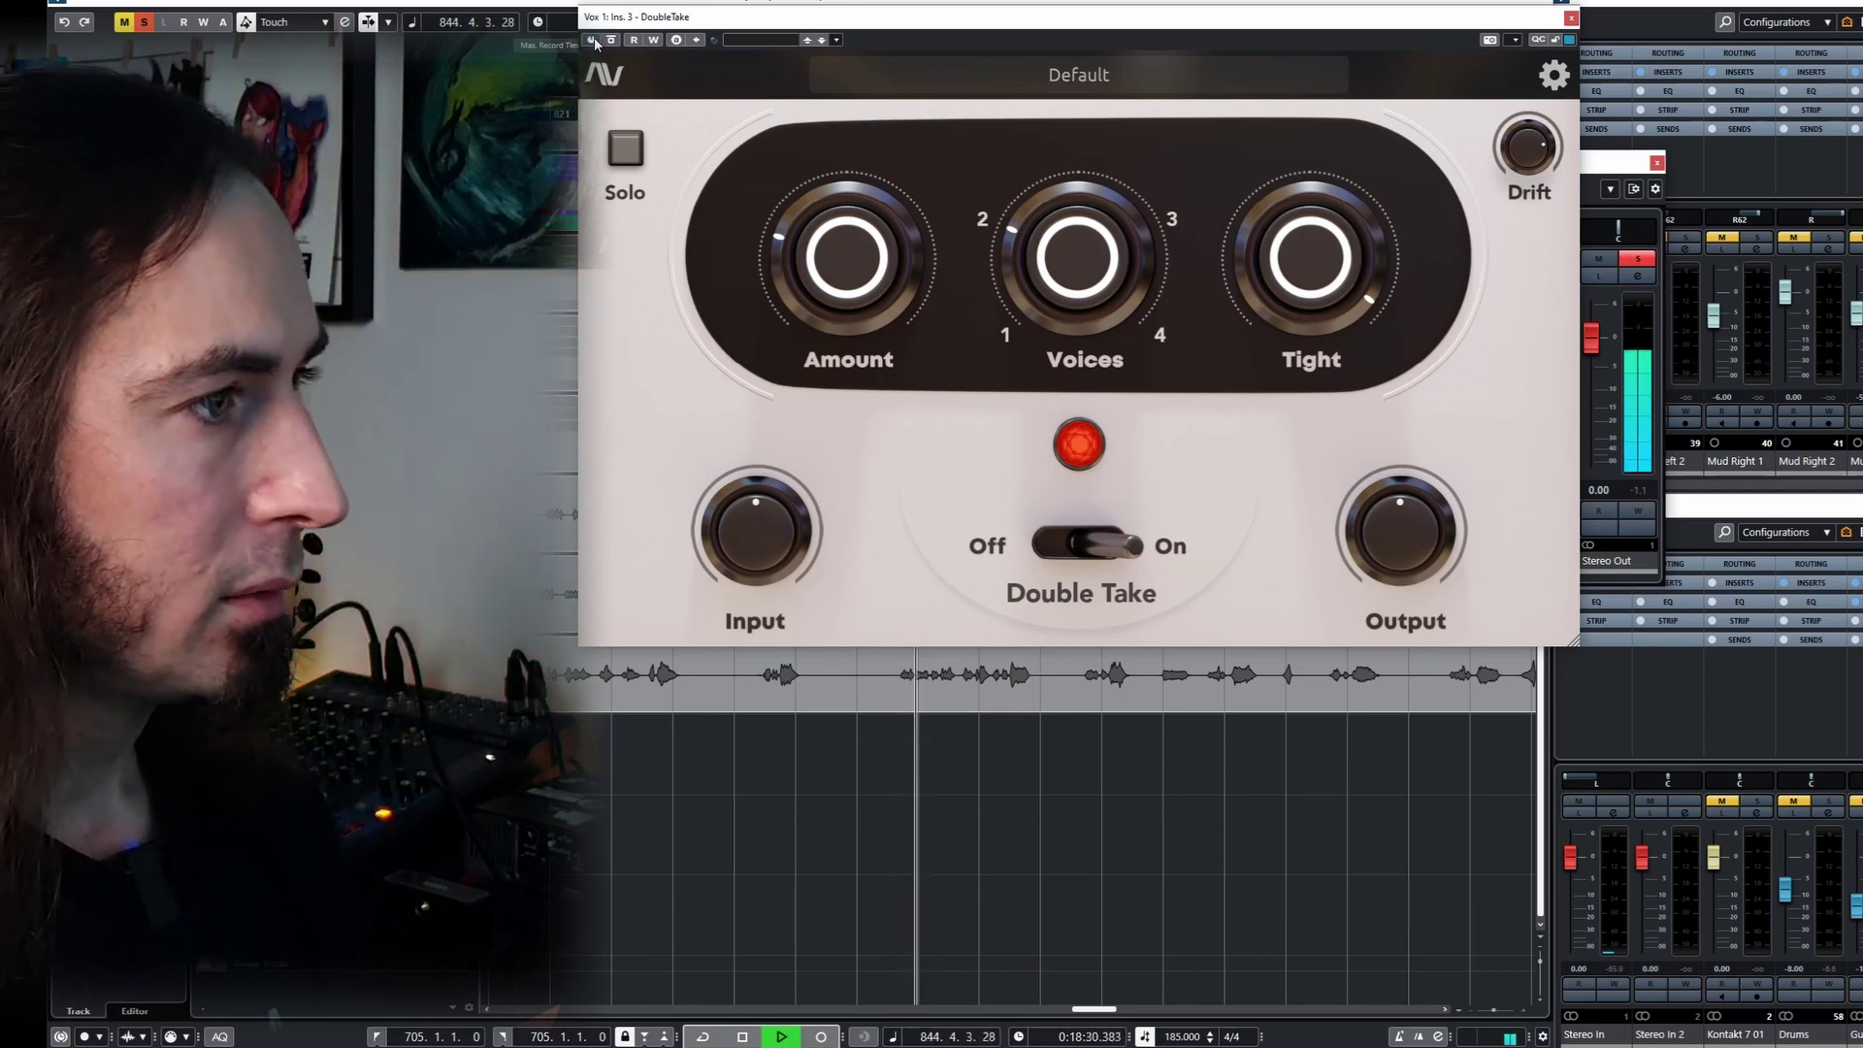
{"action": "left_click", "coordinate": [591, 40]}
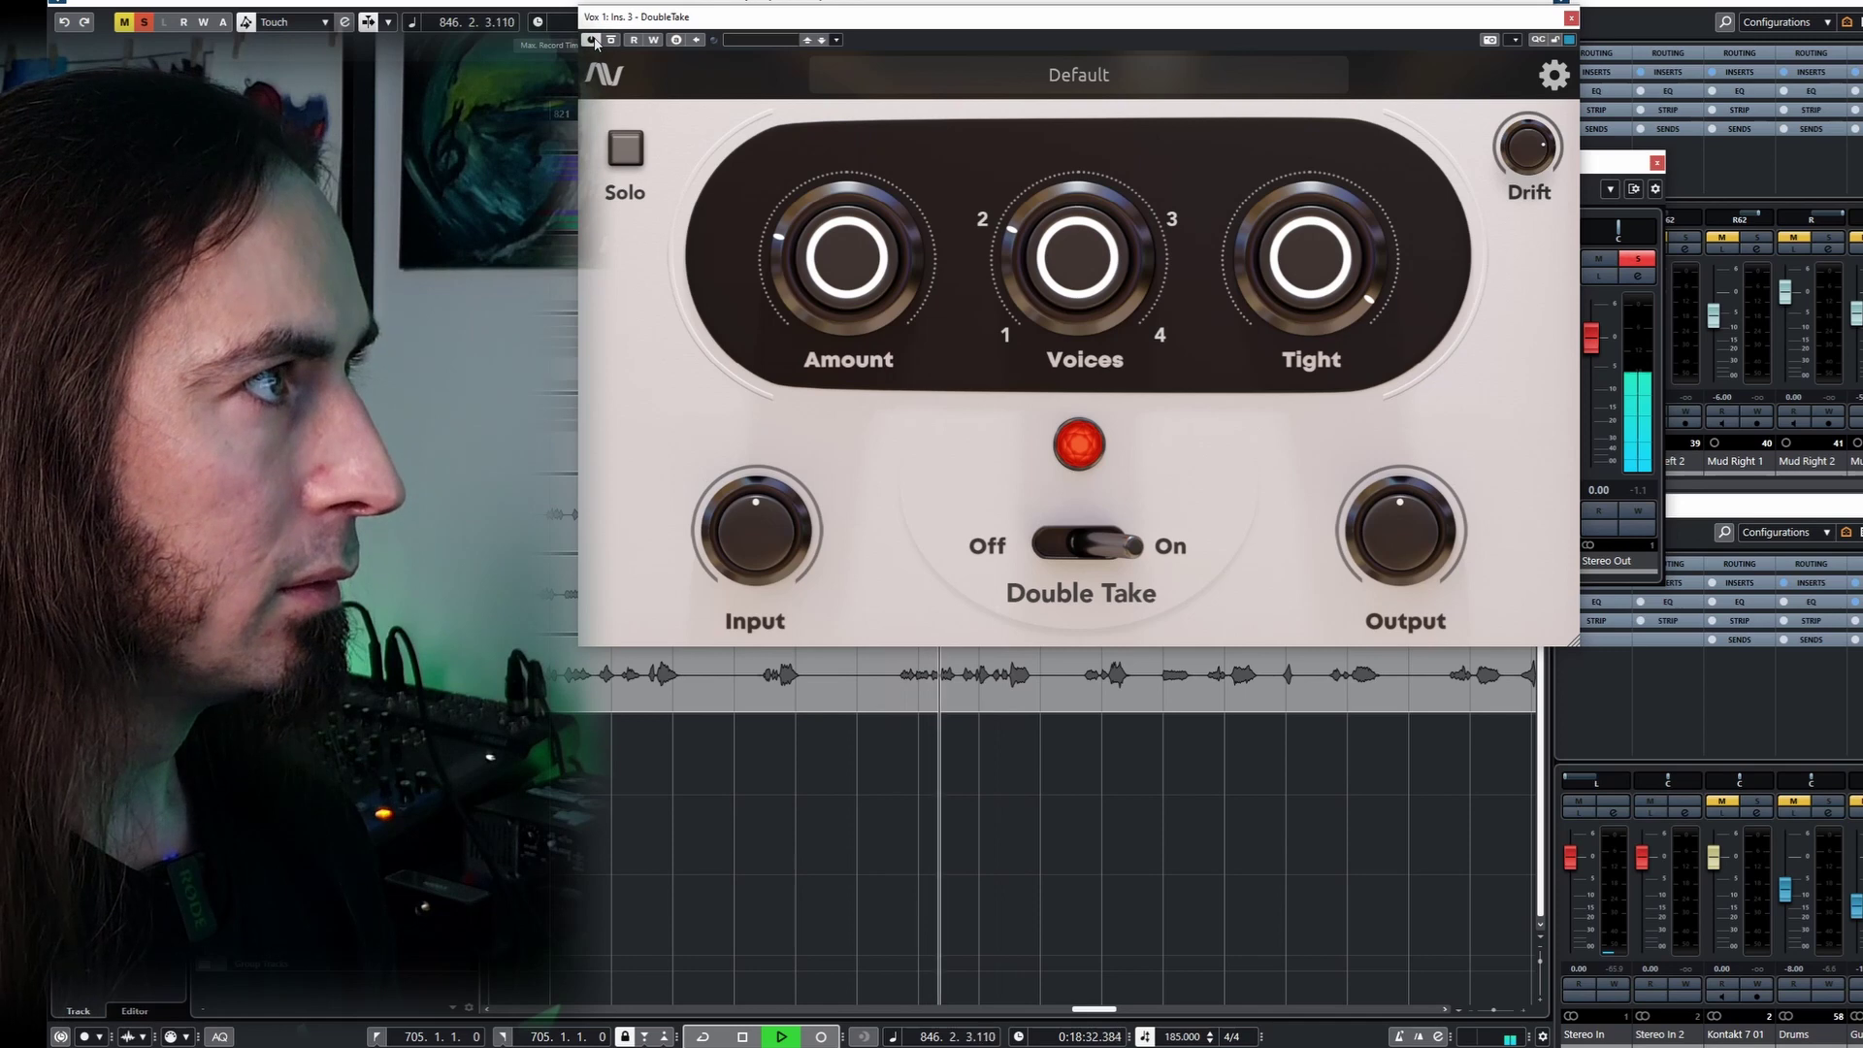
- Set DoubleTake's Voices to 4.0 and play the vocal from around bar 769 to 778
{"action": "left_click_drag", "start_coordinate": [1002, 346], "coordinate": [1003, 179]}
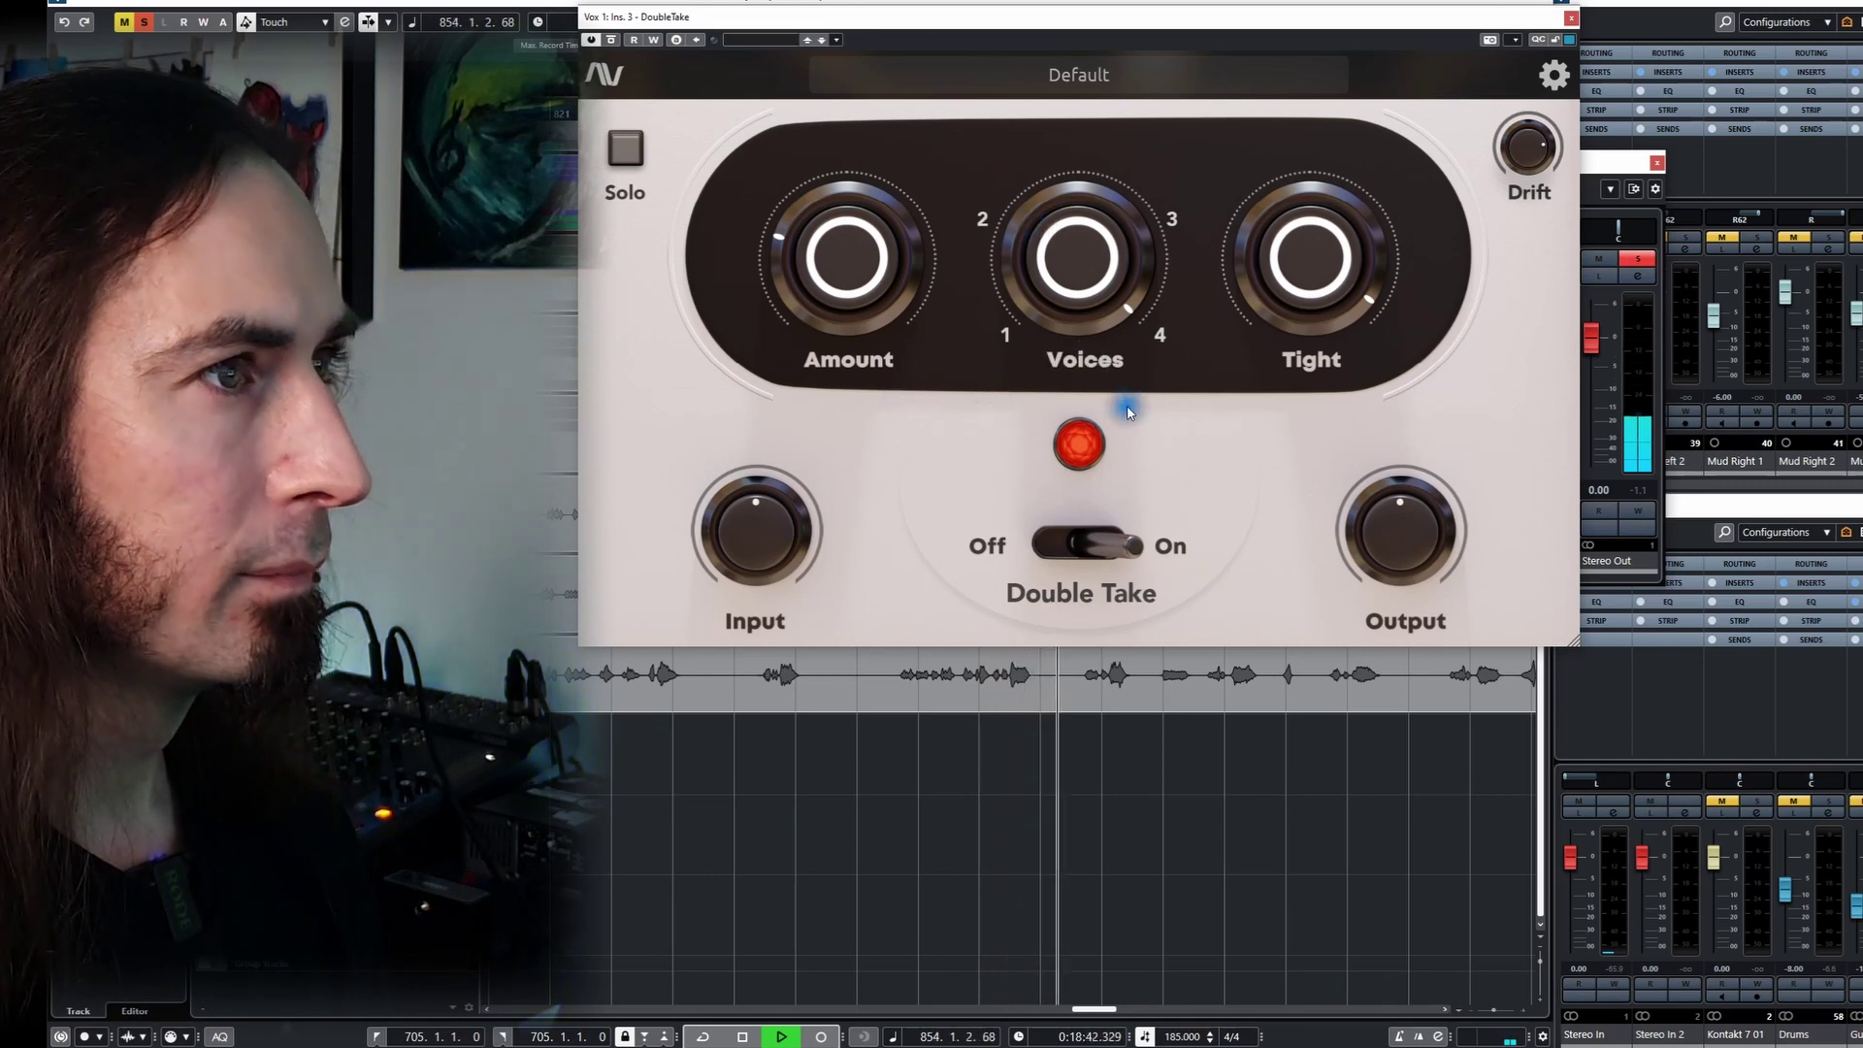
{"action": "key", "text": "space"}
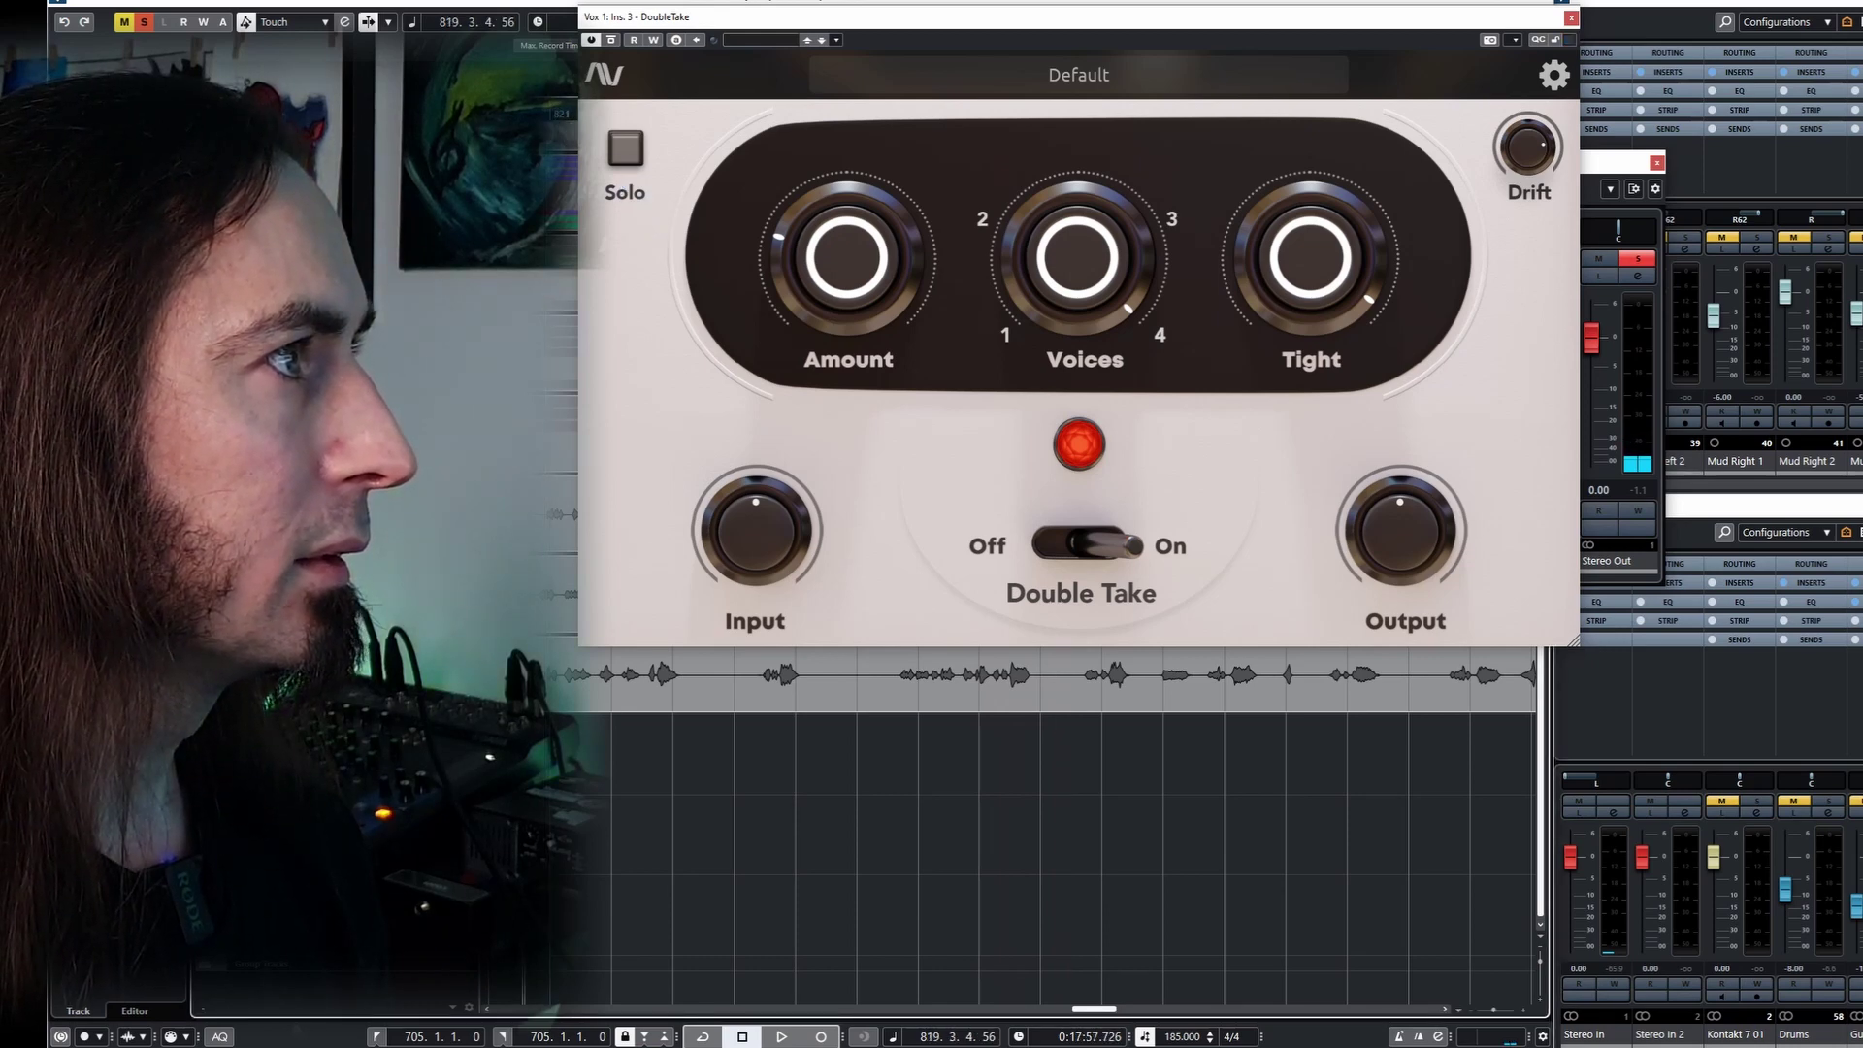
{"action": "key", "text": "space"}
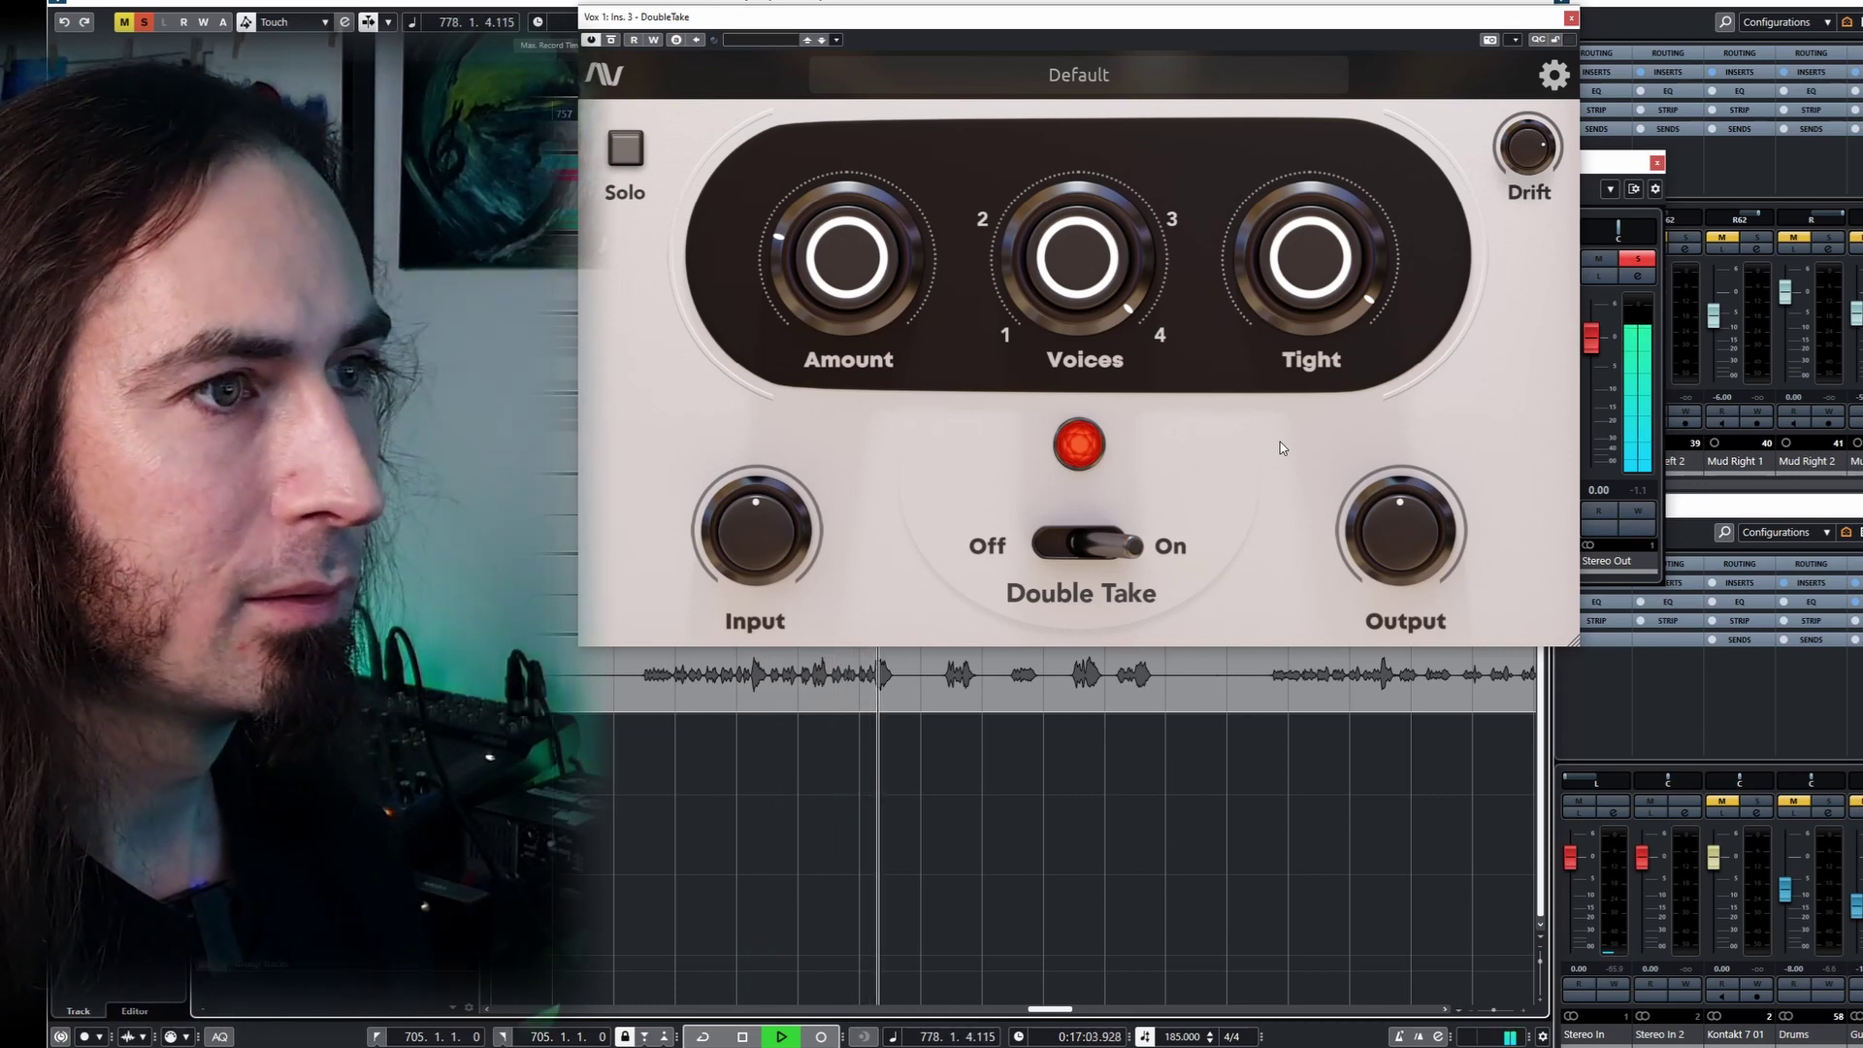
{"action": "key", "text": "space"}
- Unsolo the vocal, play it in the full mix from bar 775, nudging Tight up slightly
{"action": "key", "text": "s"}
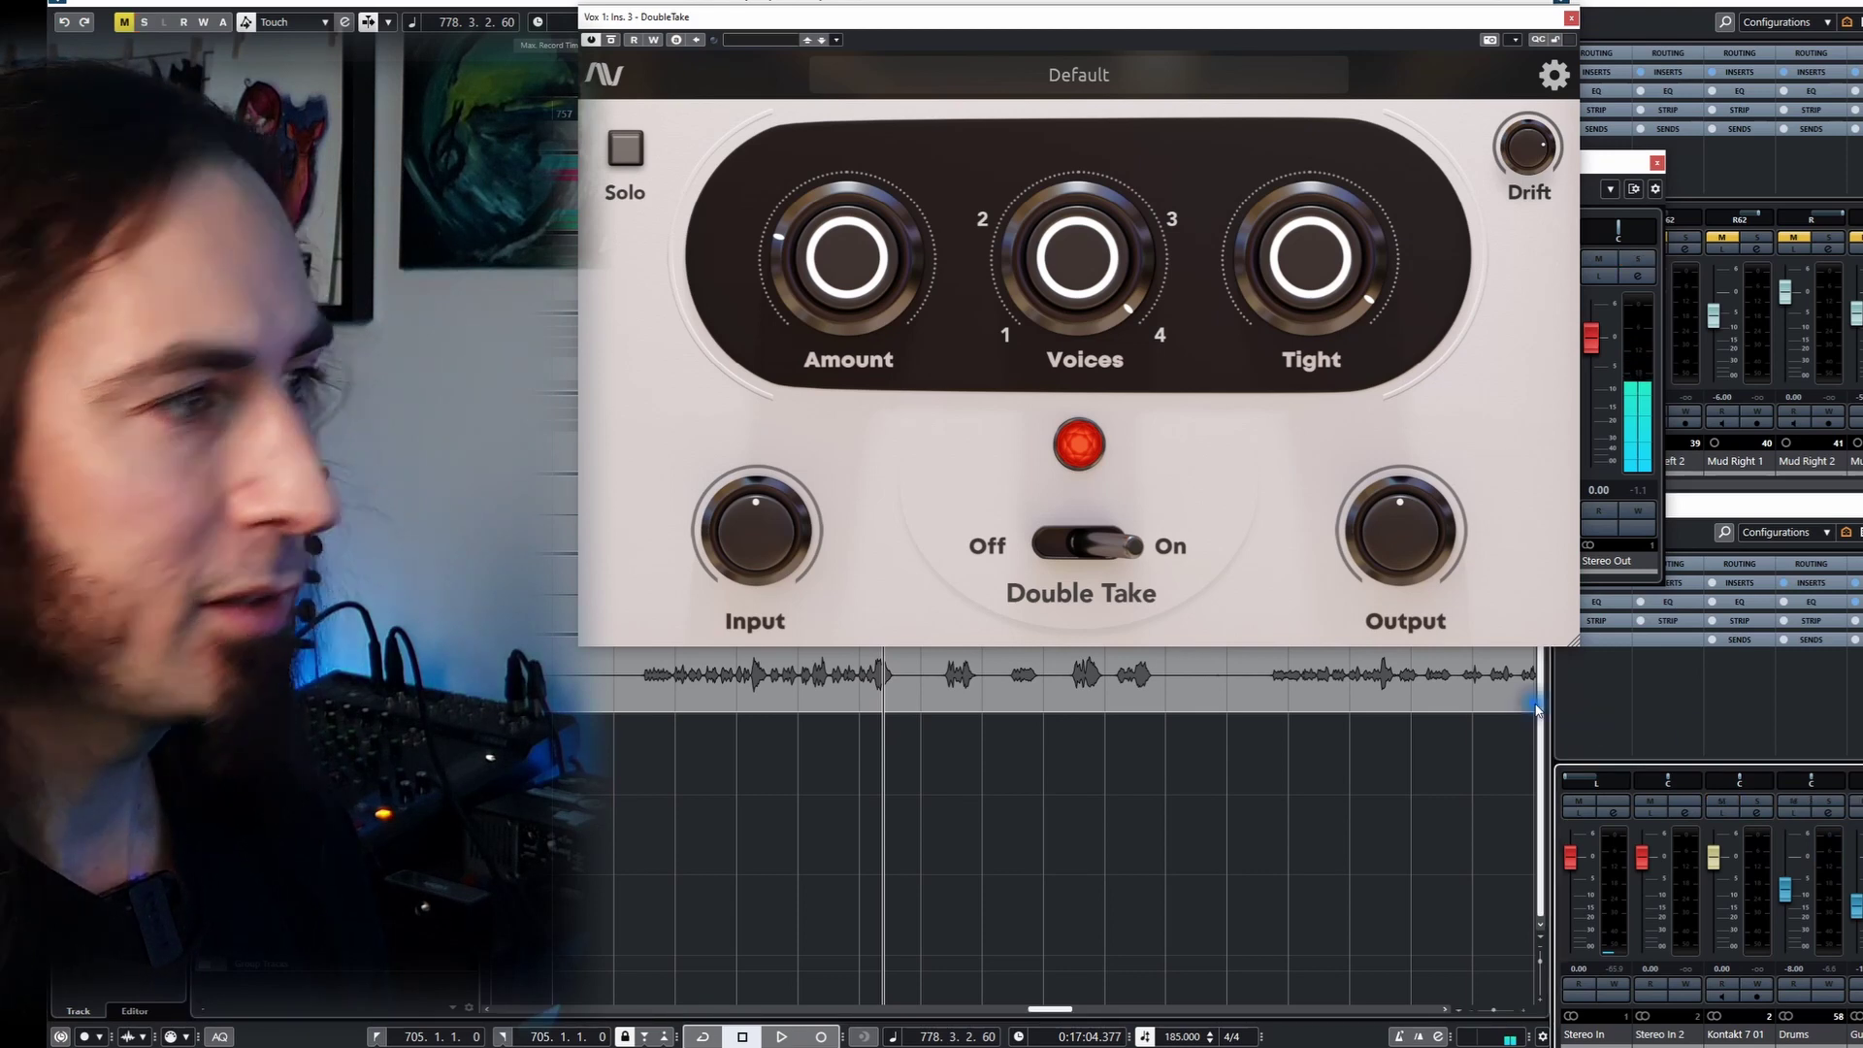
{"action": "key", "text": "KP_Subtract"}
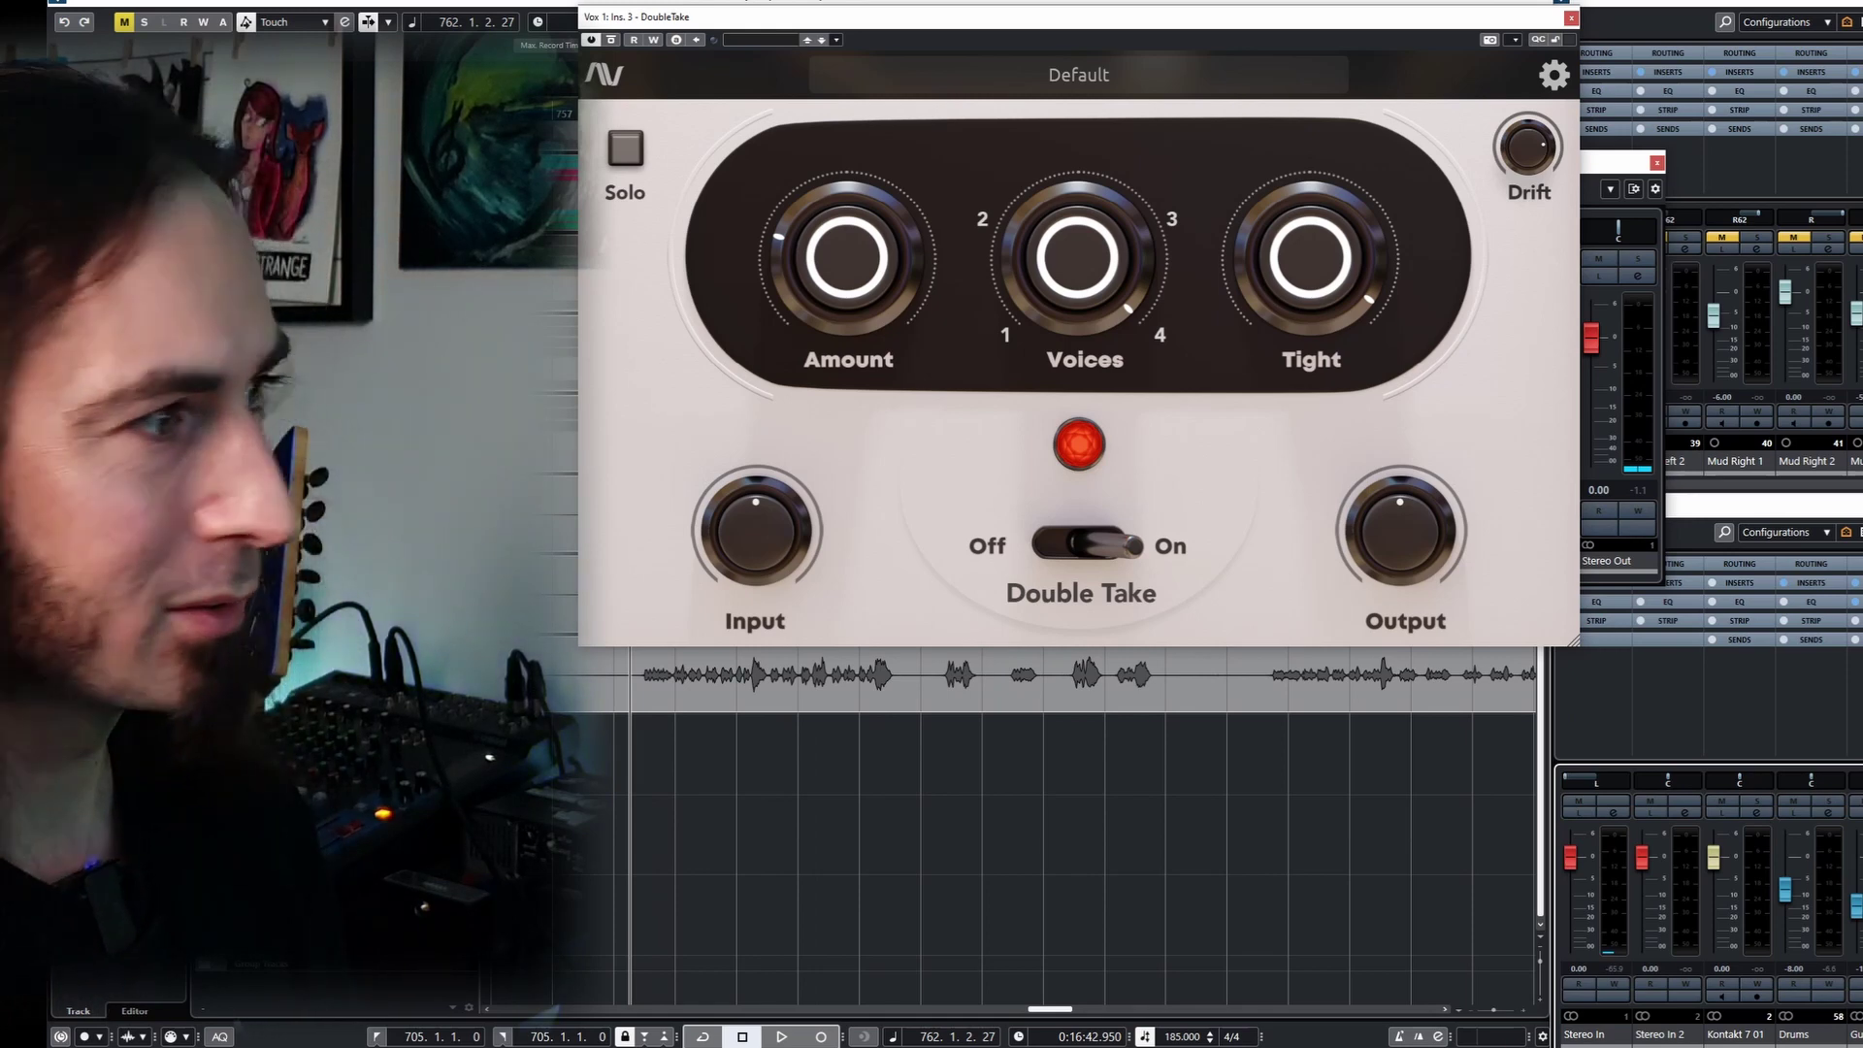
{"action": "key", "text": "space"}
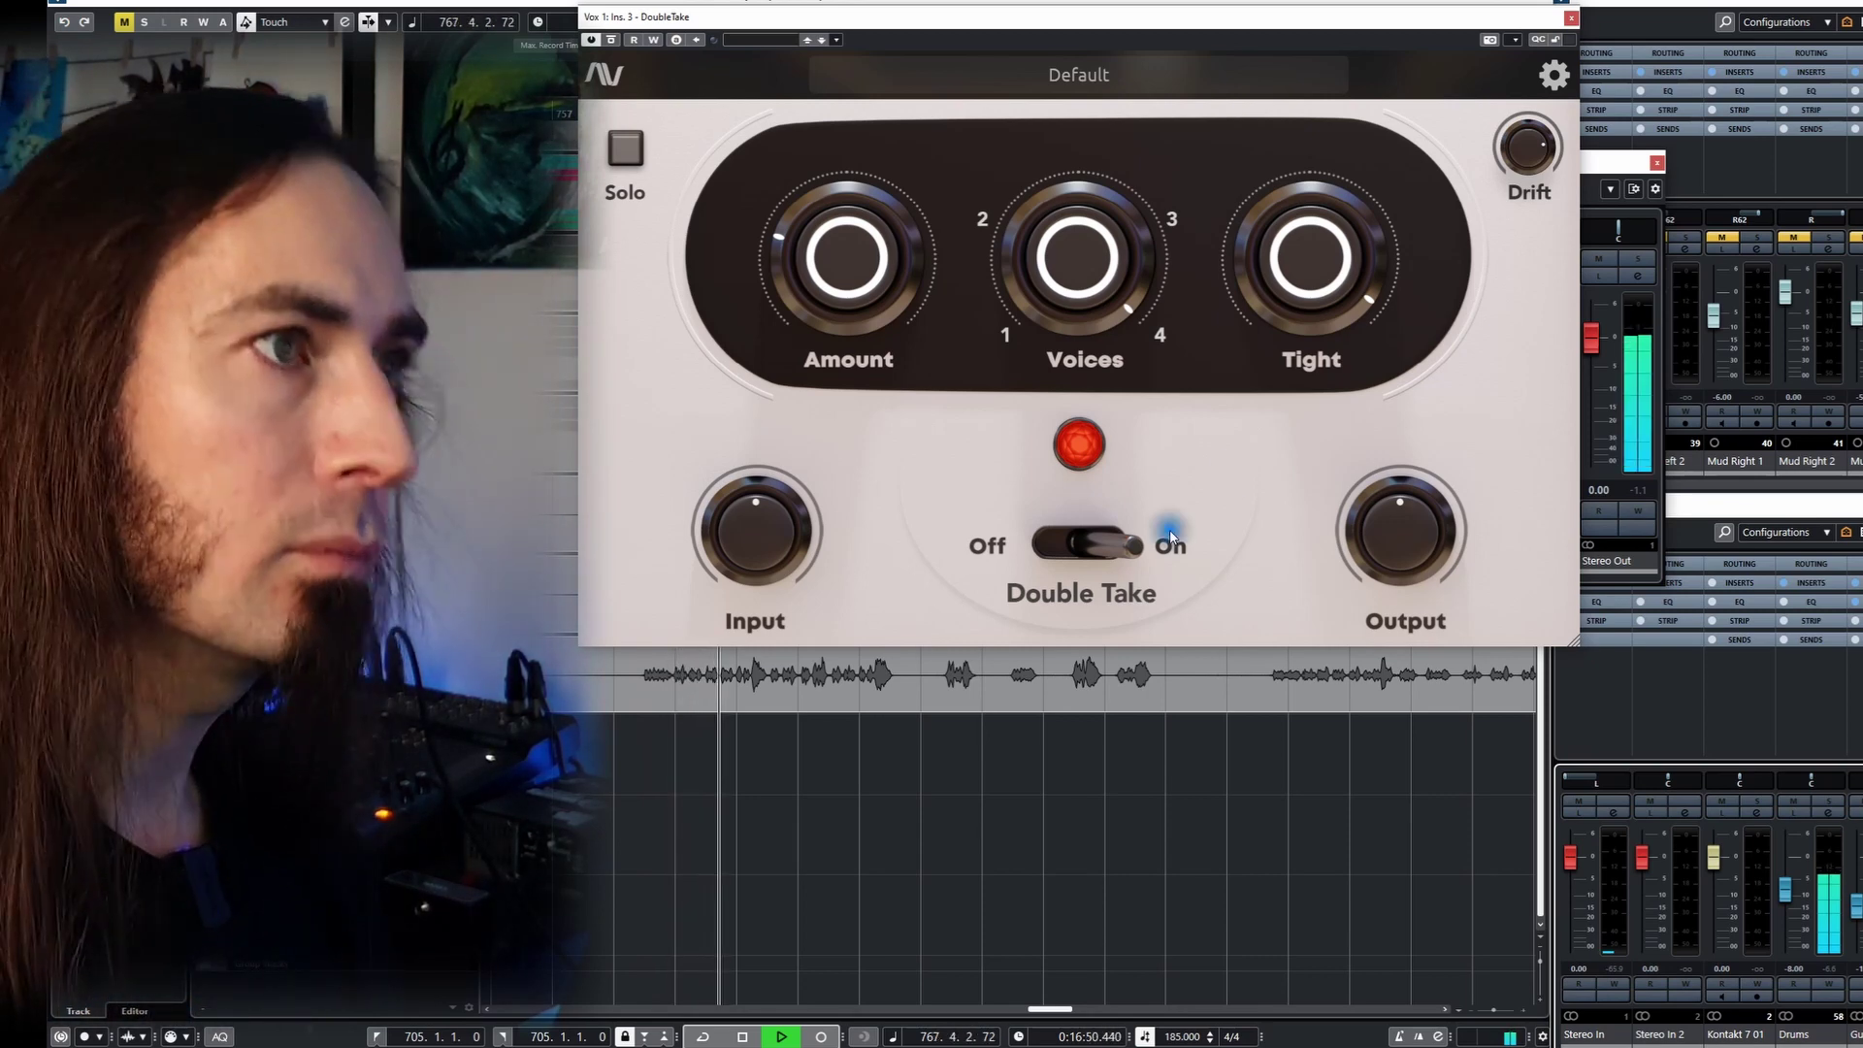
{"action": "left_click_drag", "start_coordinate": [1287, 194], "coordinate": [1288, 147]}
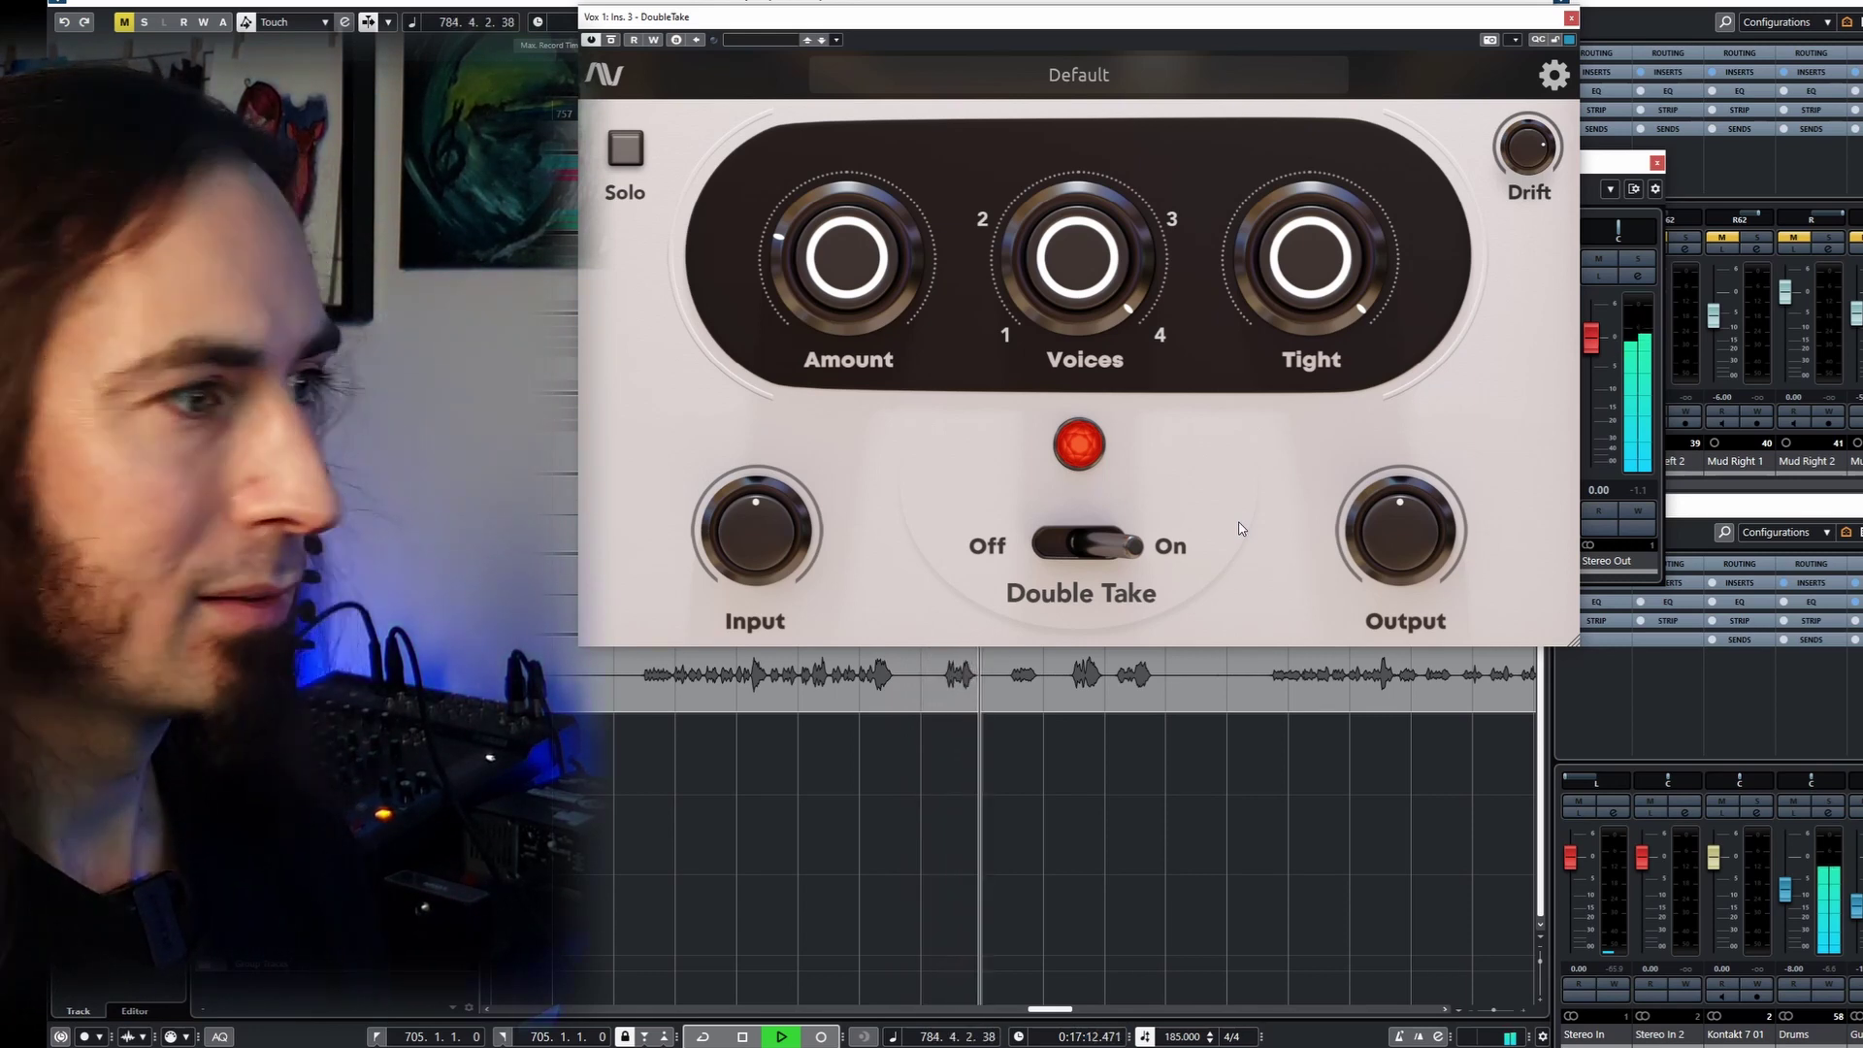
{"action": "key", "text": "space"}
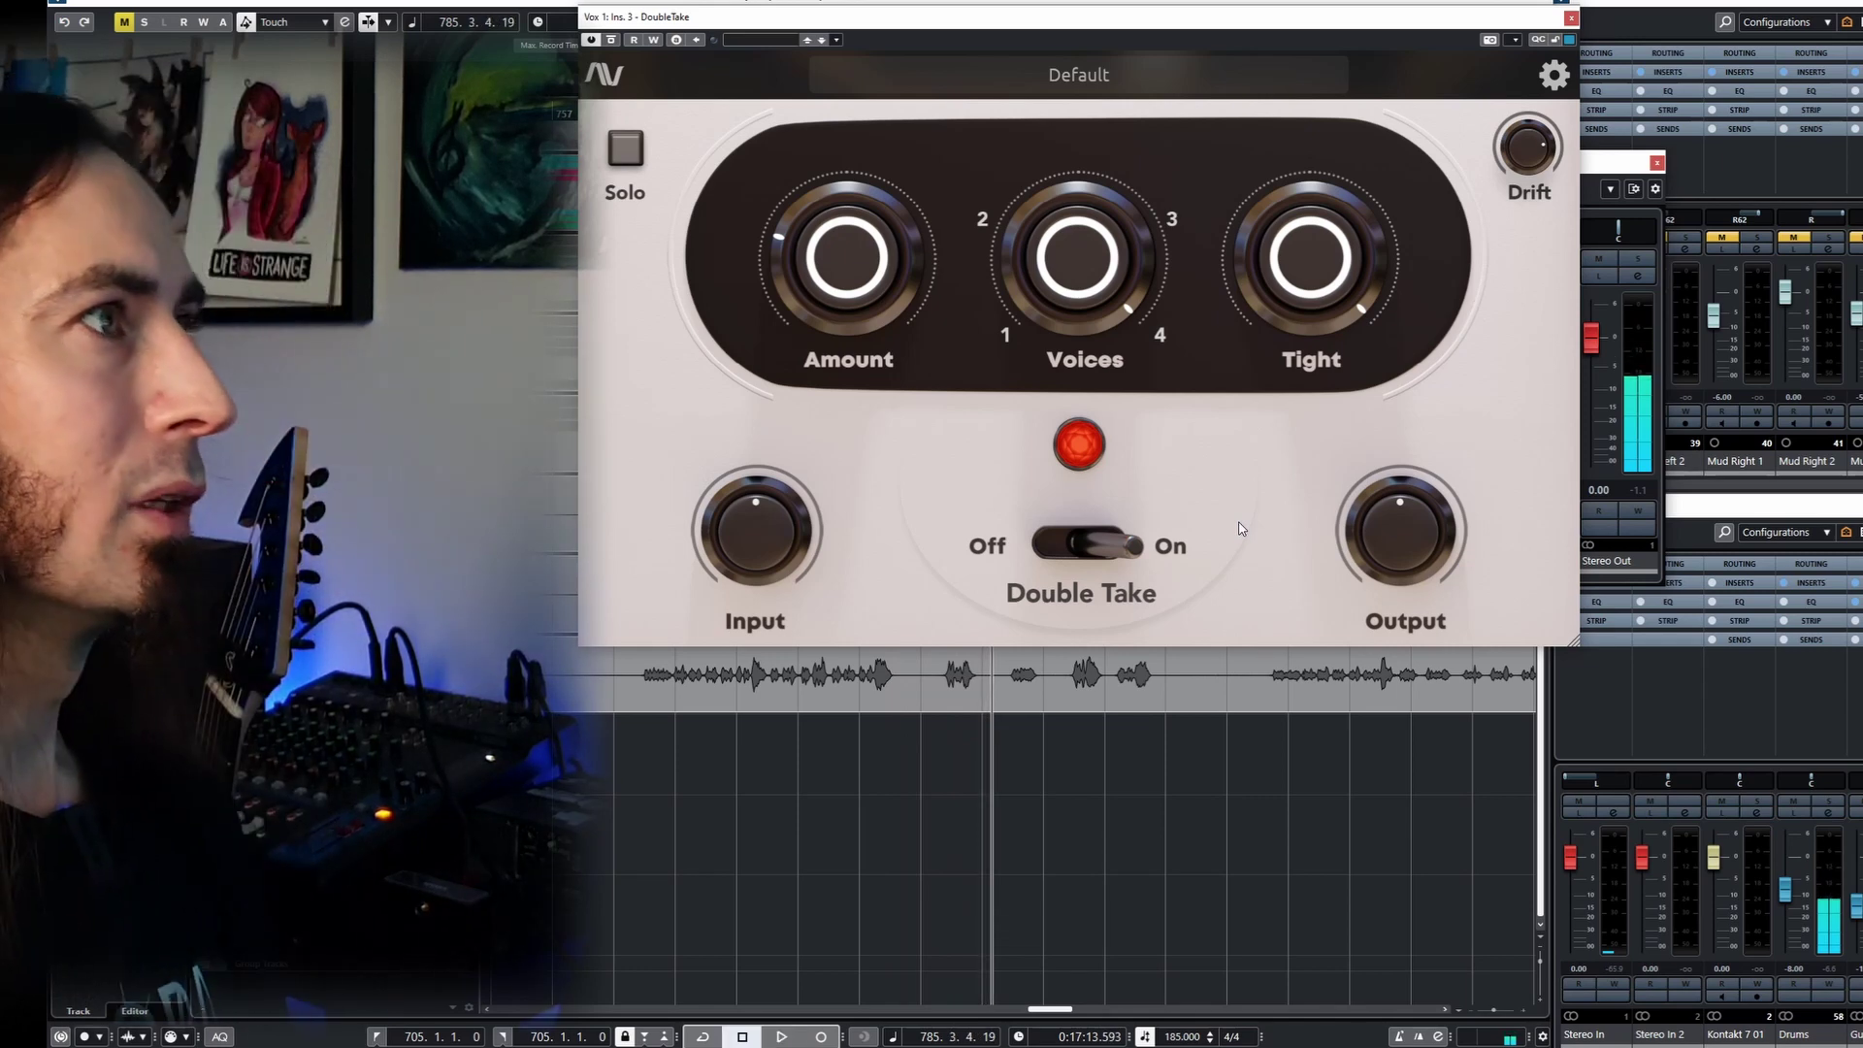